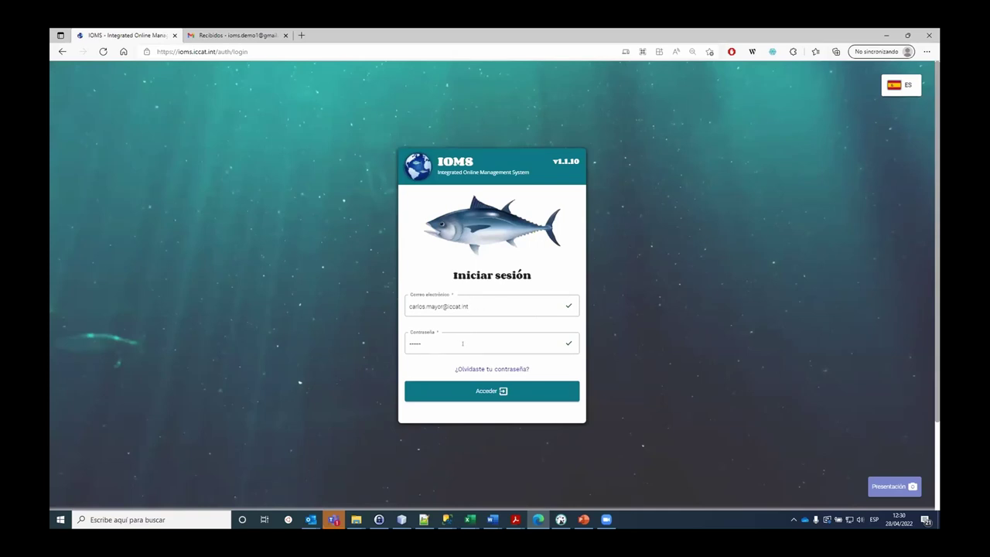
Sign in to IOMS, then check the notifications list and user menu on the dashboard.
click(501, 390)
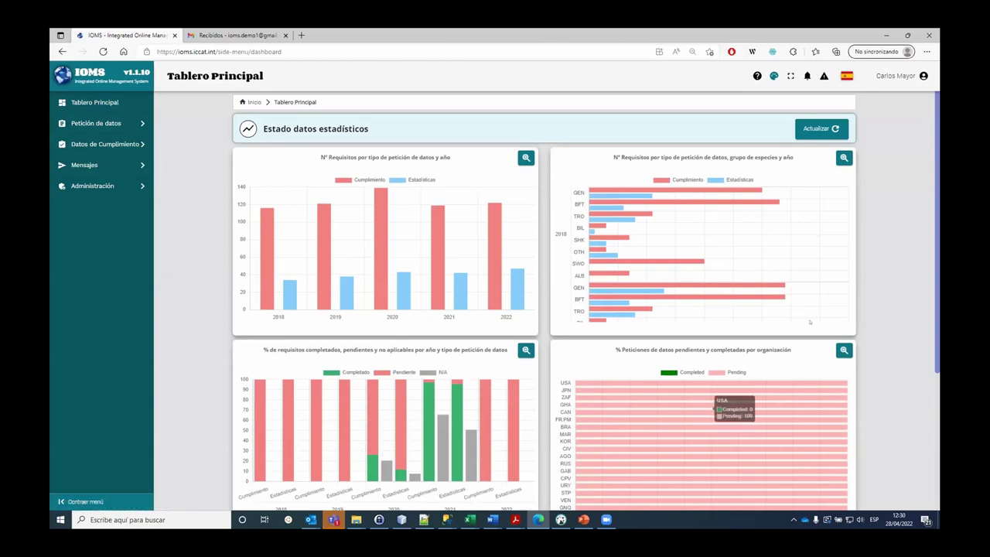
click(808, 76)
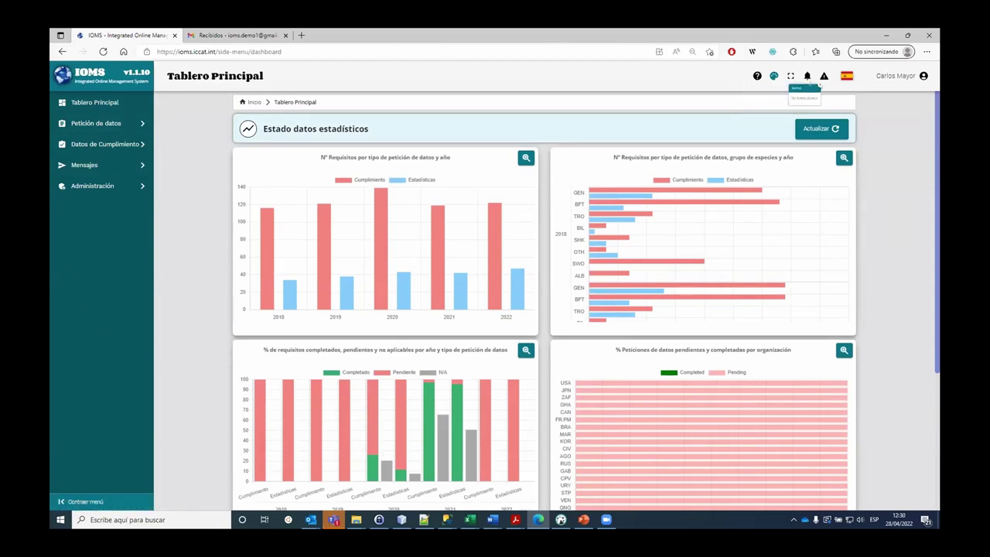
click(890, 76)
click(880, 76)
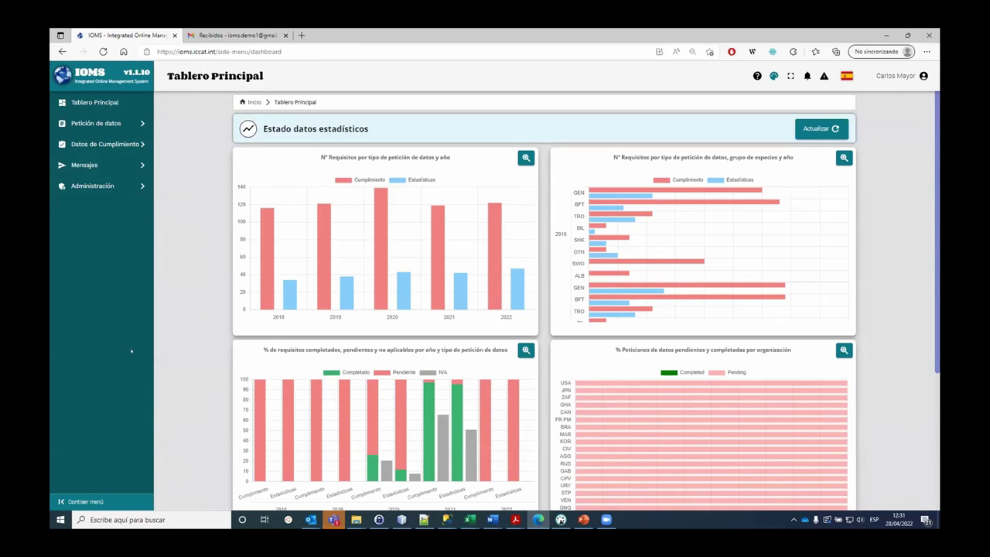
Collapse and re-expand the side menu, then choose Perfil from the user account menu.
click(105, 504)
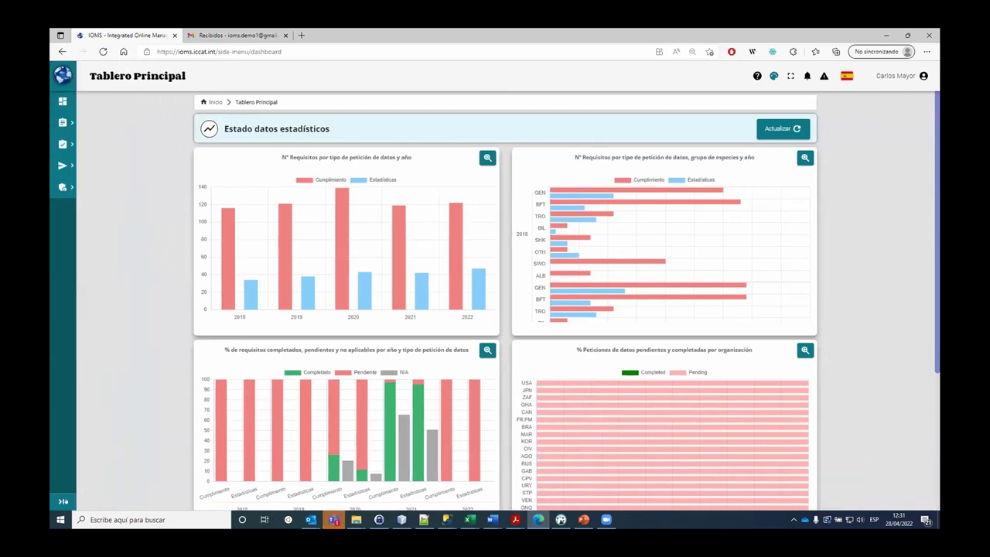
click(63, 501)
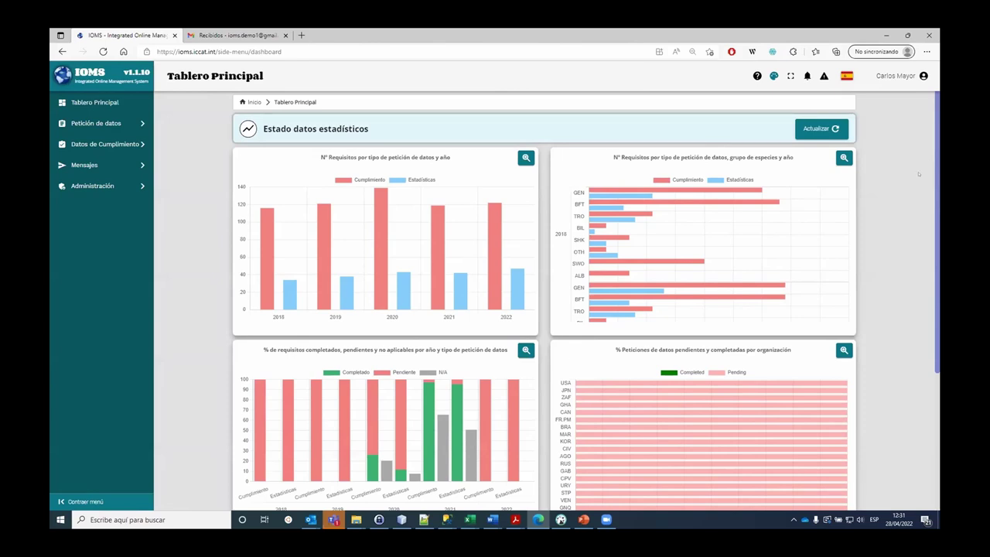
click(908, 71)
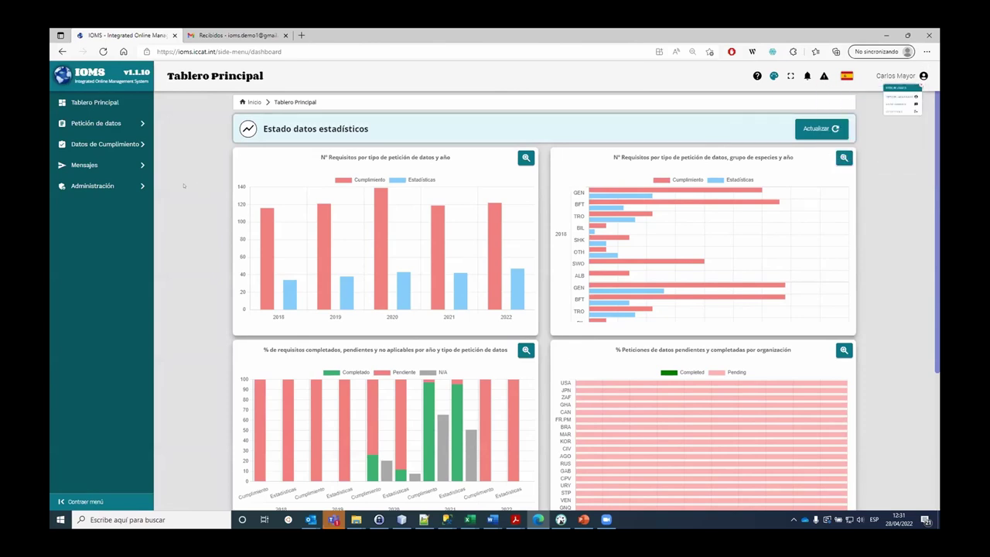
click(908, 71)
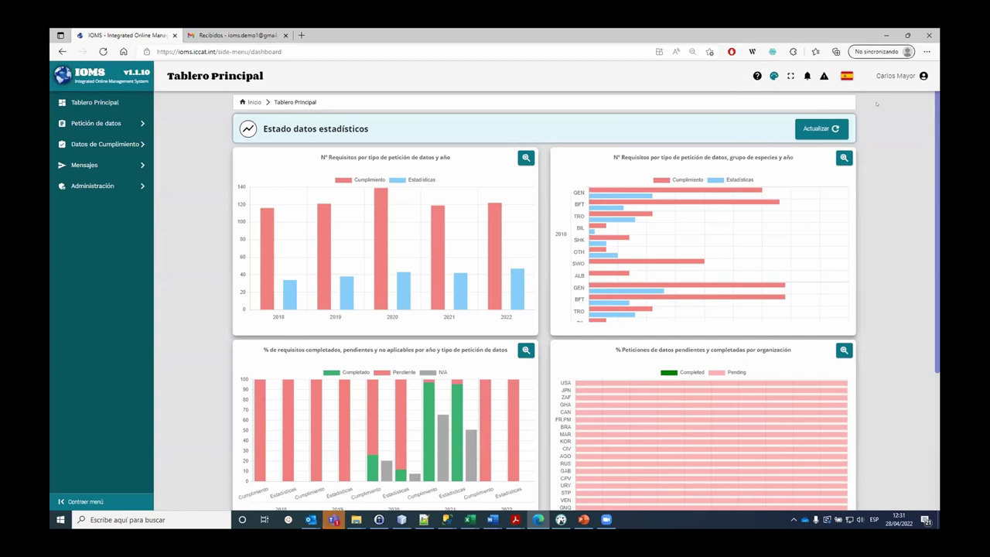
click(907, 75)
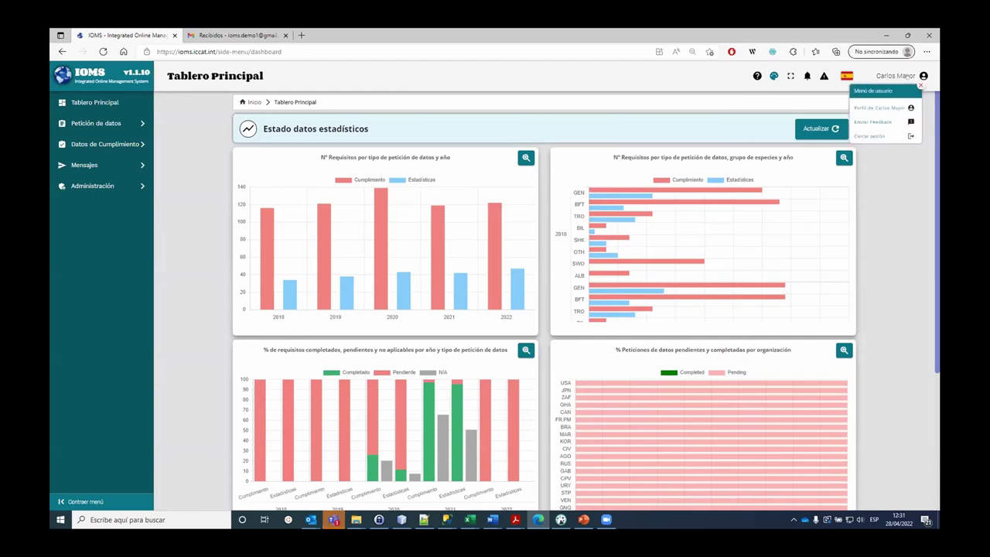
click(817, 75)
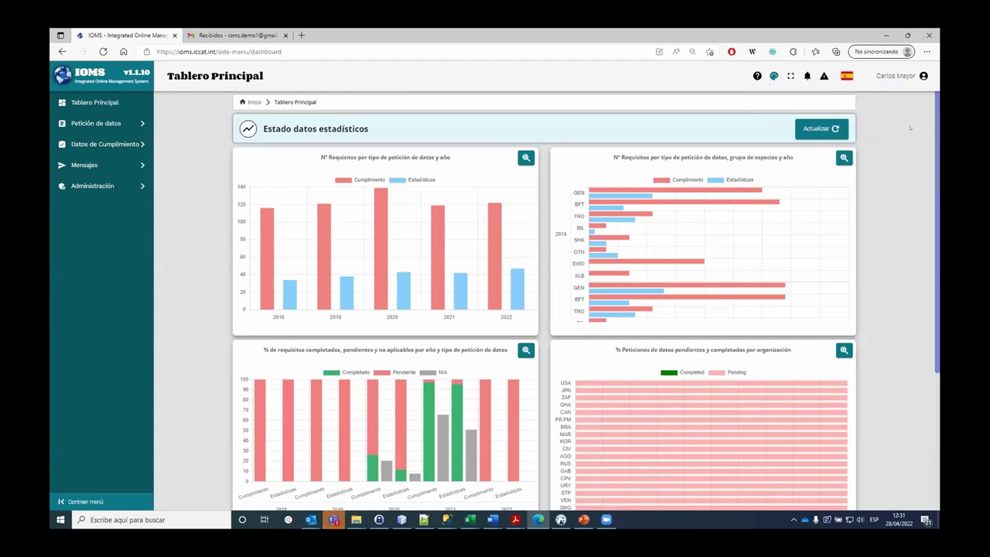
click(895, 77)
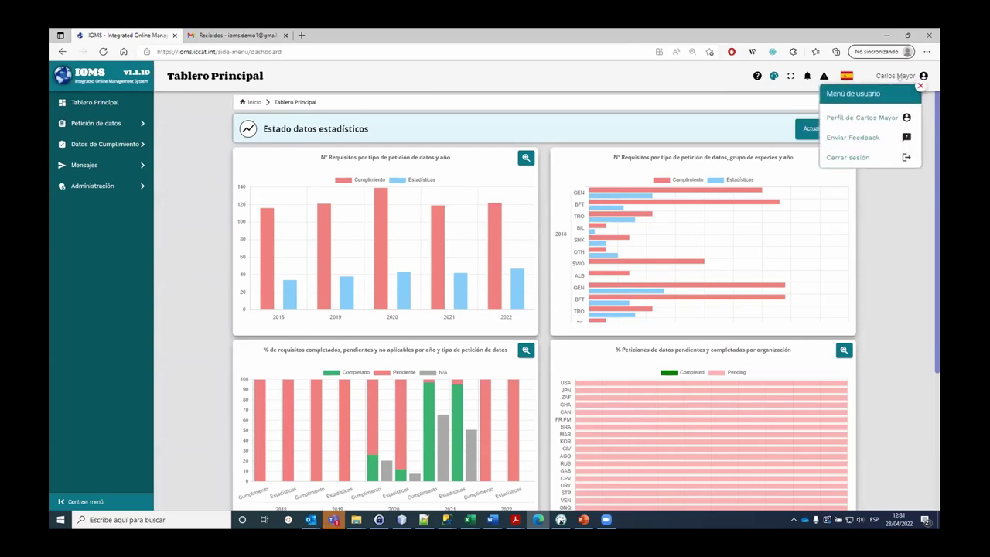
click(884, 116)
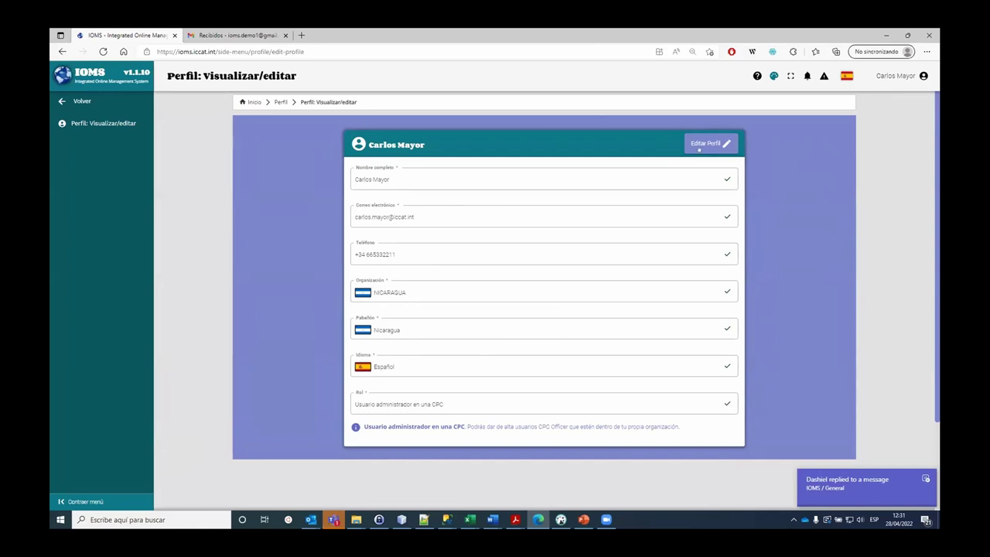
Edit the Teléfono field in Editar Perfil, save with Guardar and dismiss the success message.
click(700, 147)
click(380, 253)
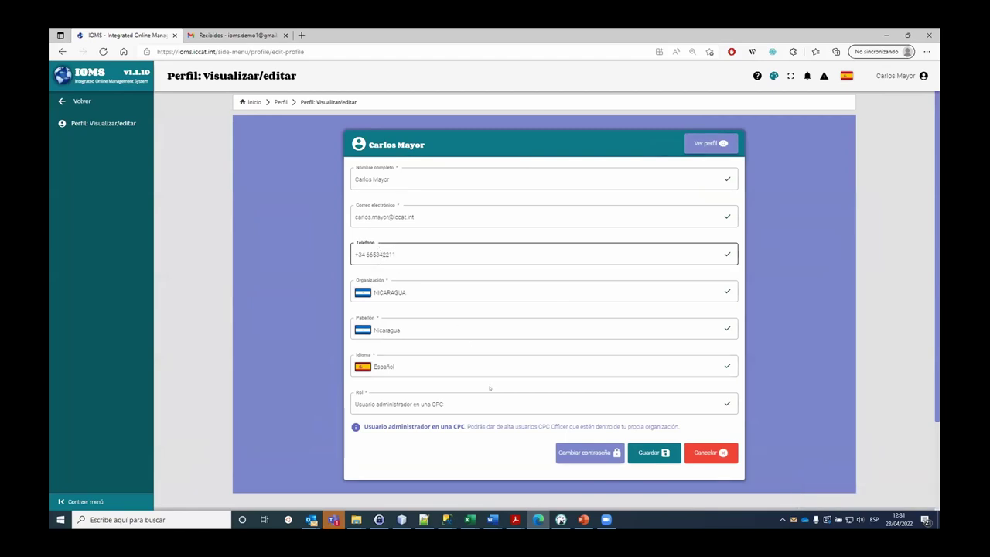
click(642, 455)
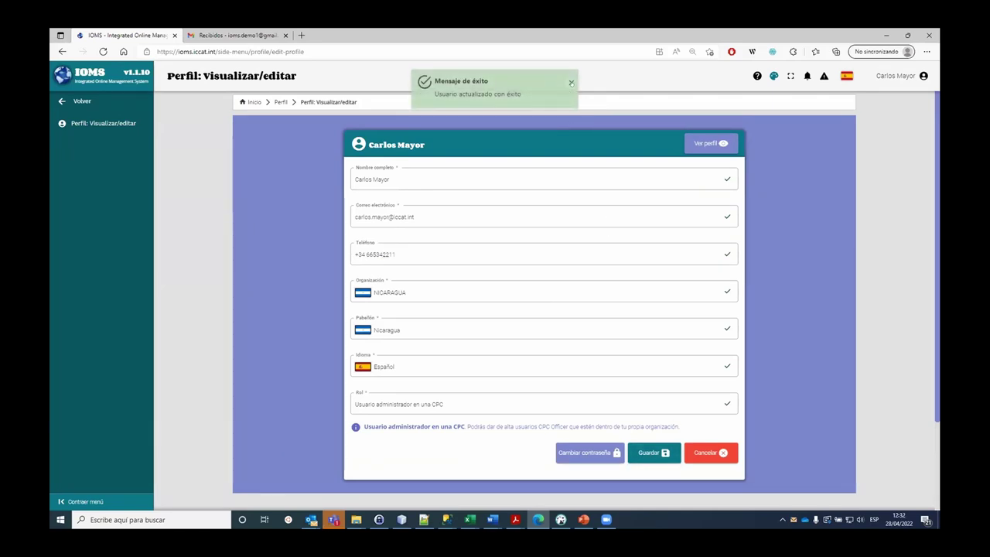
click(570, 83)
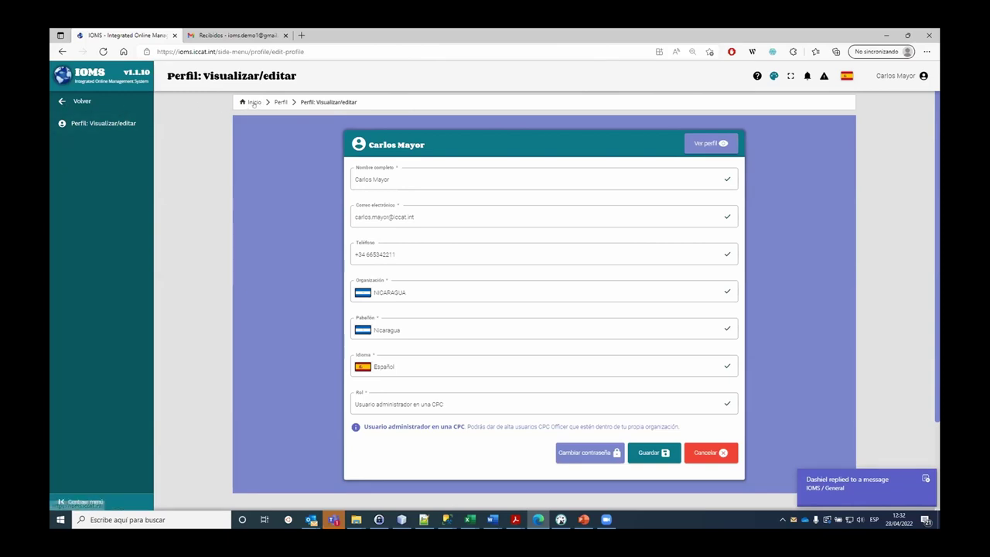
Return to Inicio, switch the interface language to English from the flag menu, and check Alerts.
click(252, 103)
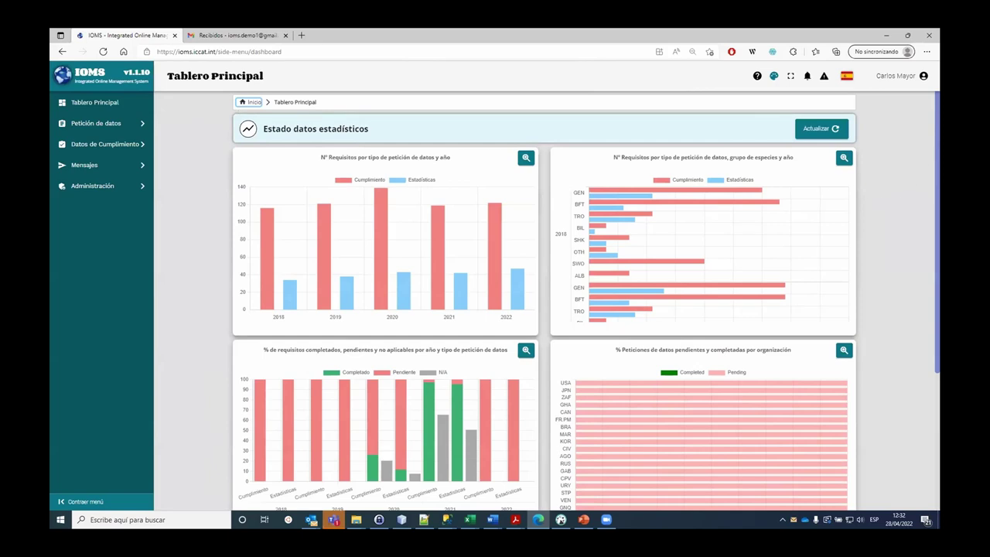
click(923, 76)
click(847, 76)
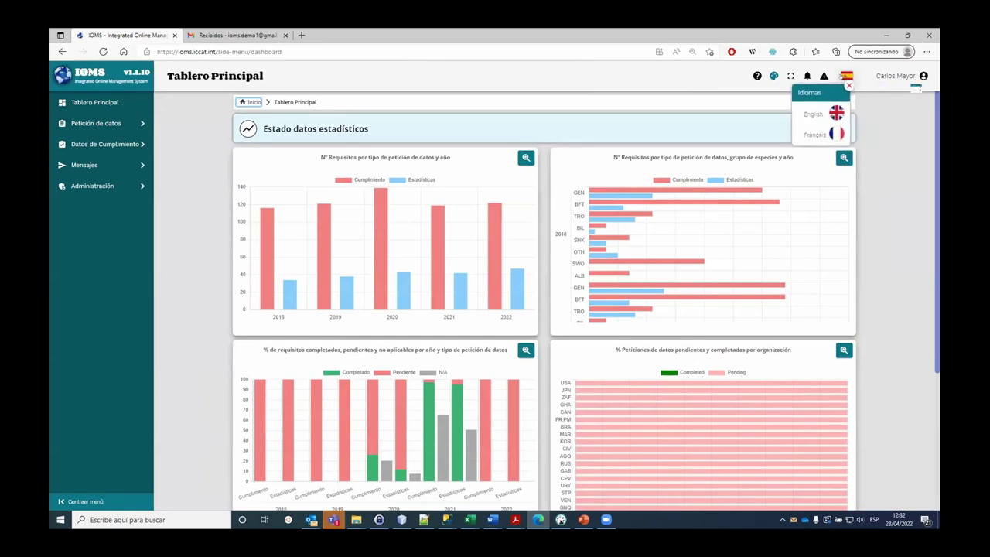
click(923, 76)
click(718, 68)
click(923, 76)
click(848, 76)
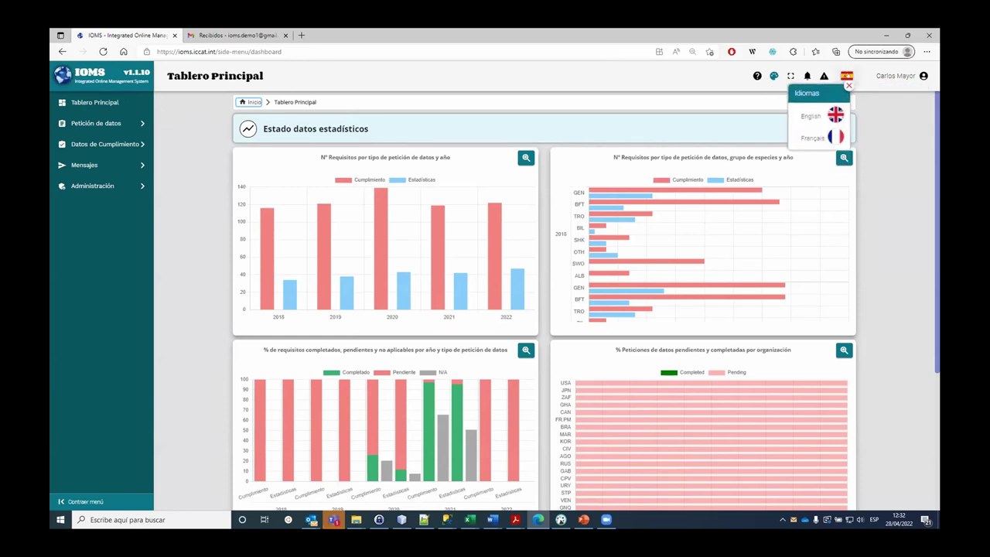
click(824, 118)
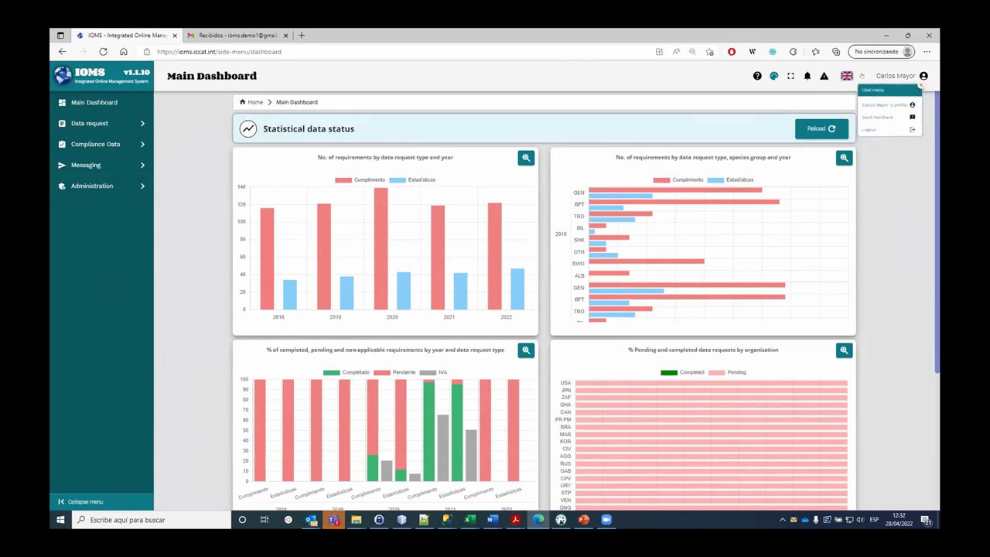
click(824, 76)
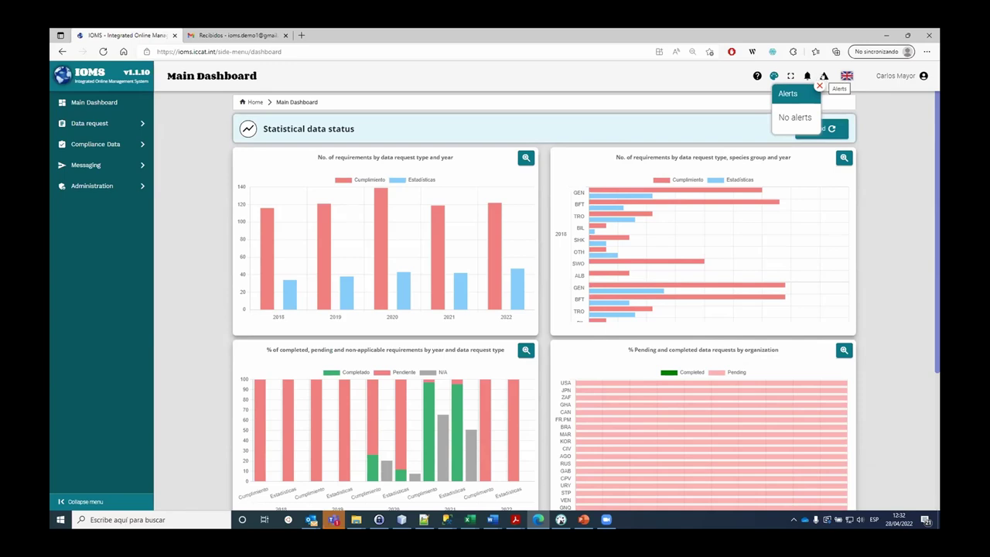
click(807, 76)
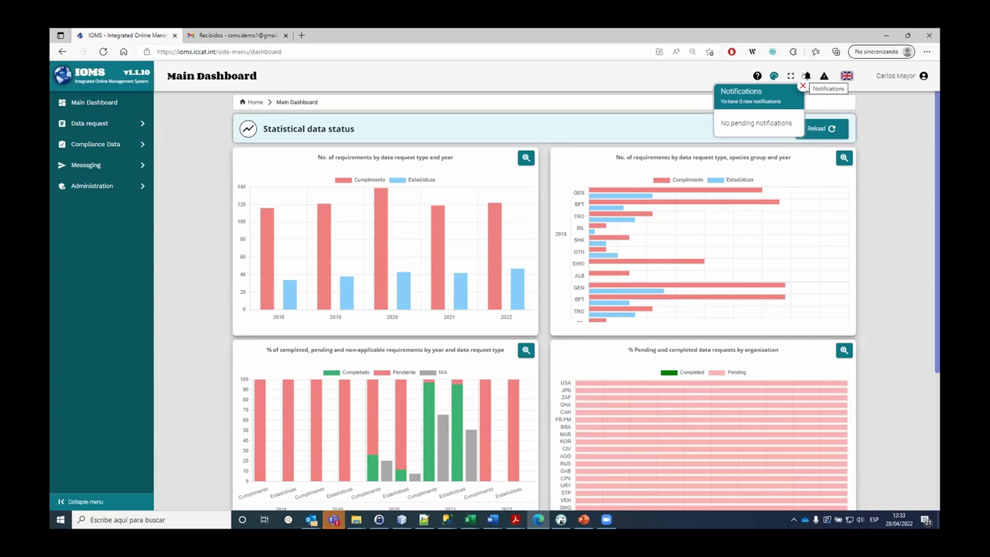
click(807, 76)
click(807, 76)
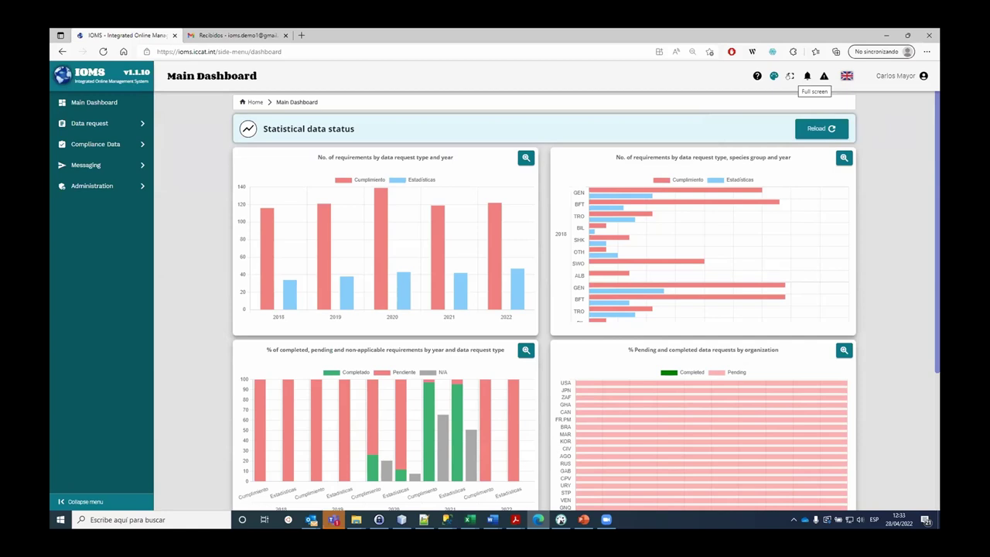
click(790, 76)
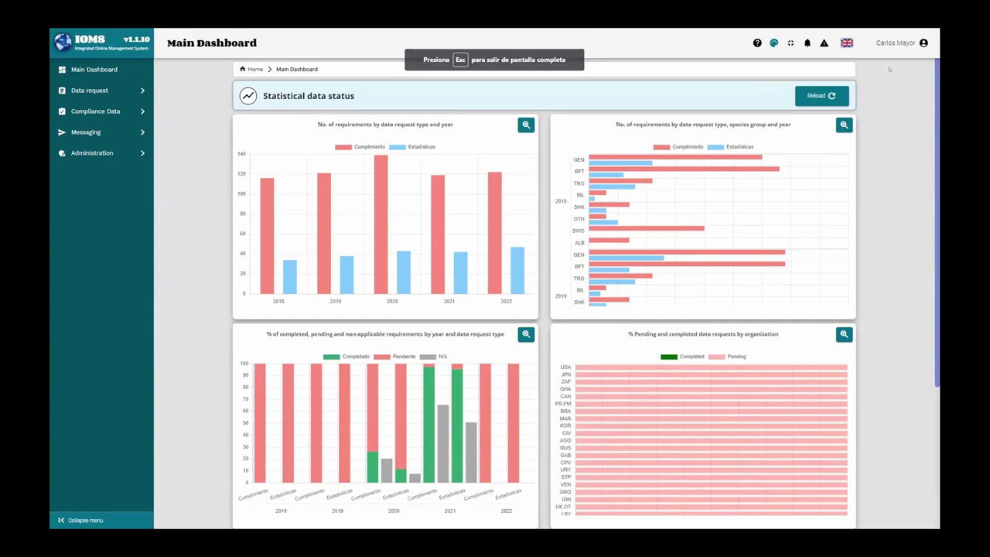
key(Escape)
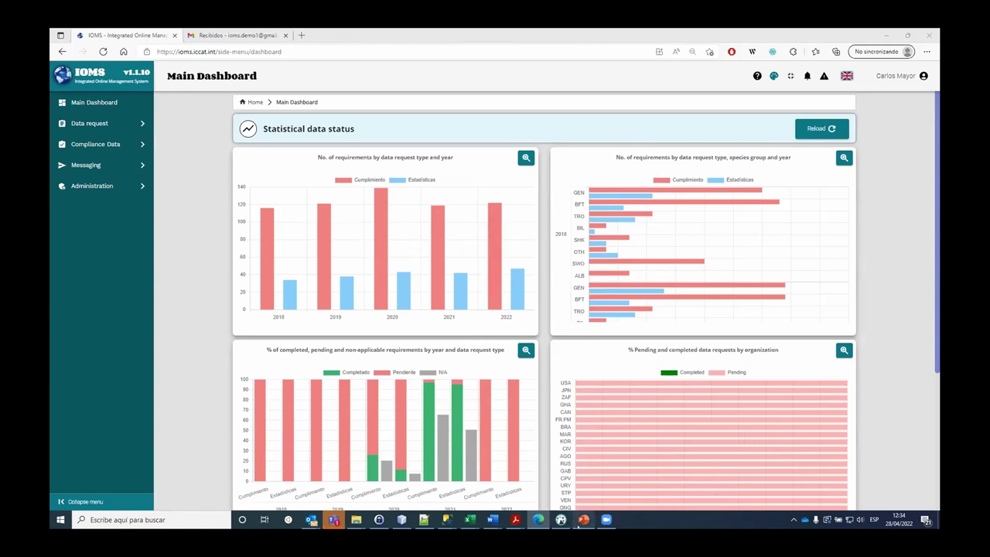
Bring the PowerPoint deck forward at slide 5, new IOMS user registration (3/3).
click(581, 521)
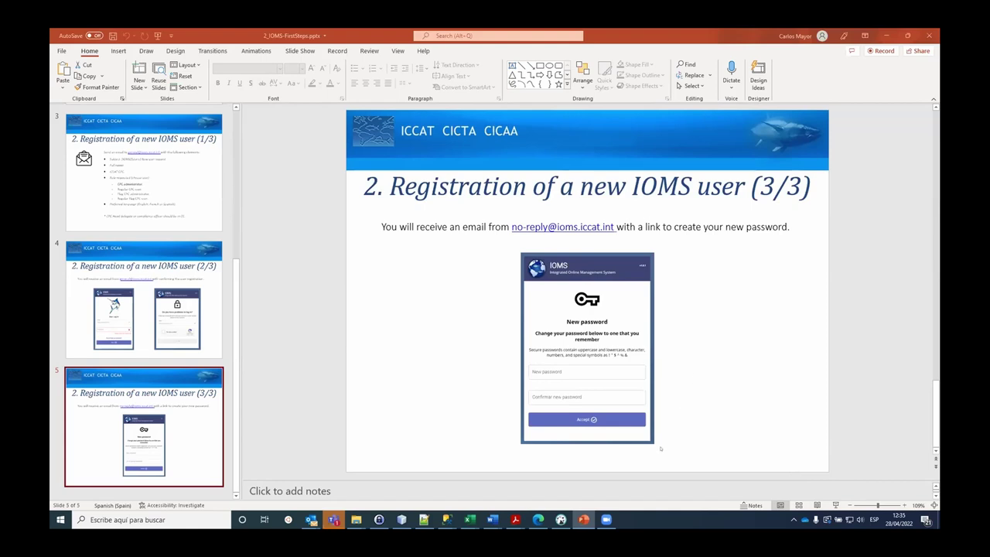
mouse_move(538, 520)
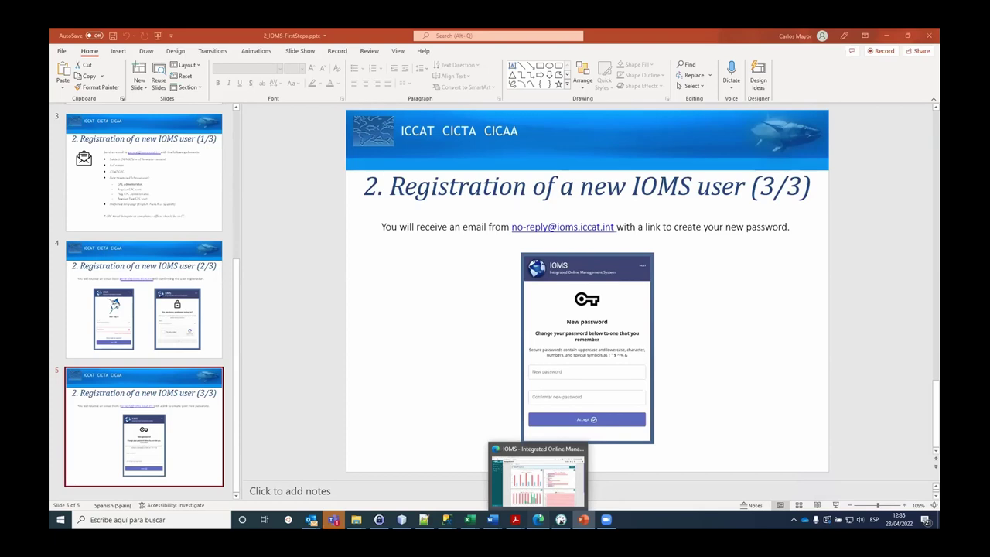
click(538, 480)
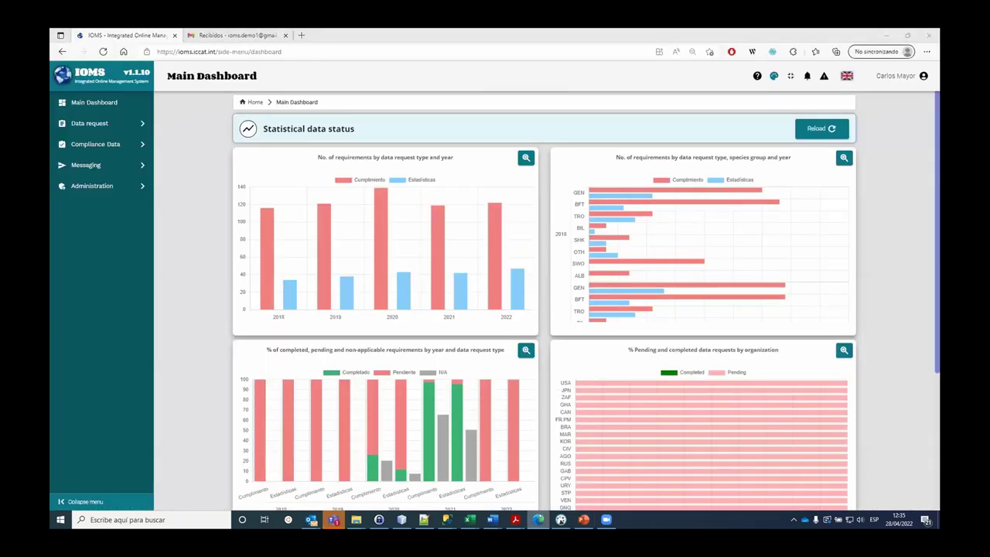
key(alt+Tab)
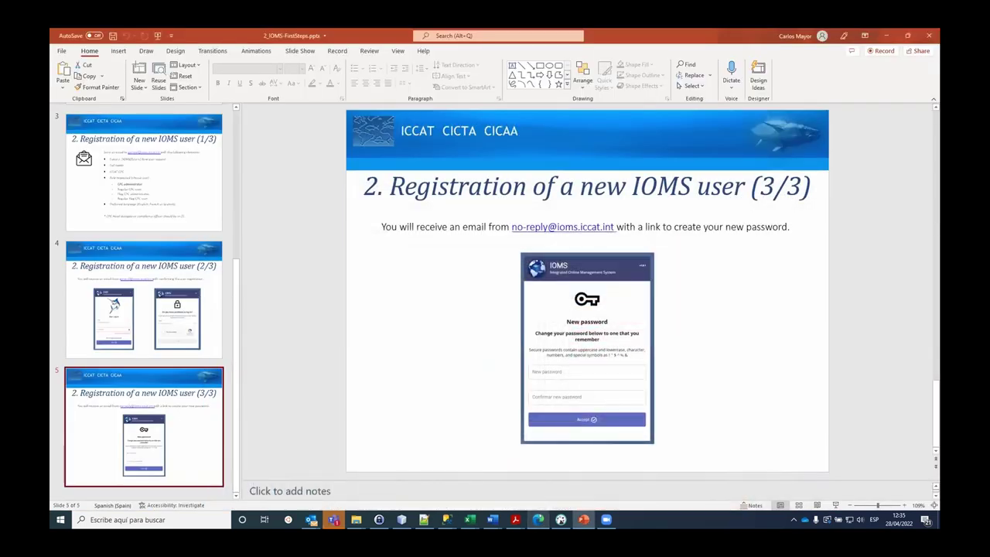
key(alt+Tab)
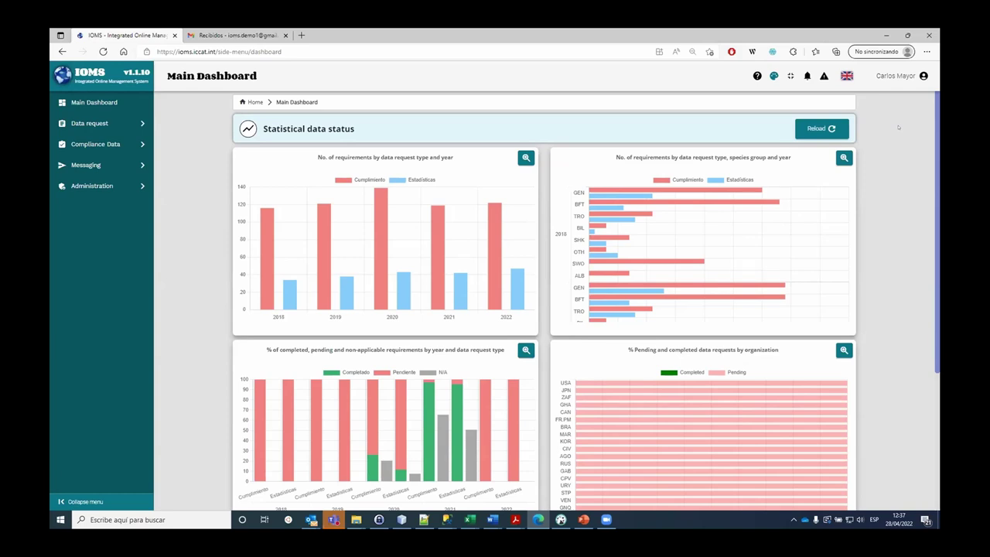
Change the colour theme from green to Blue, then open the user guide at its Dashboard section.
click(774, 76)
click(774, 76)
click(774, 76)
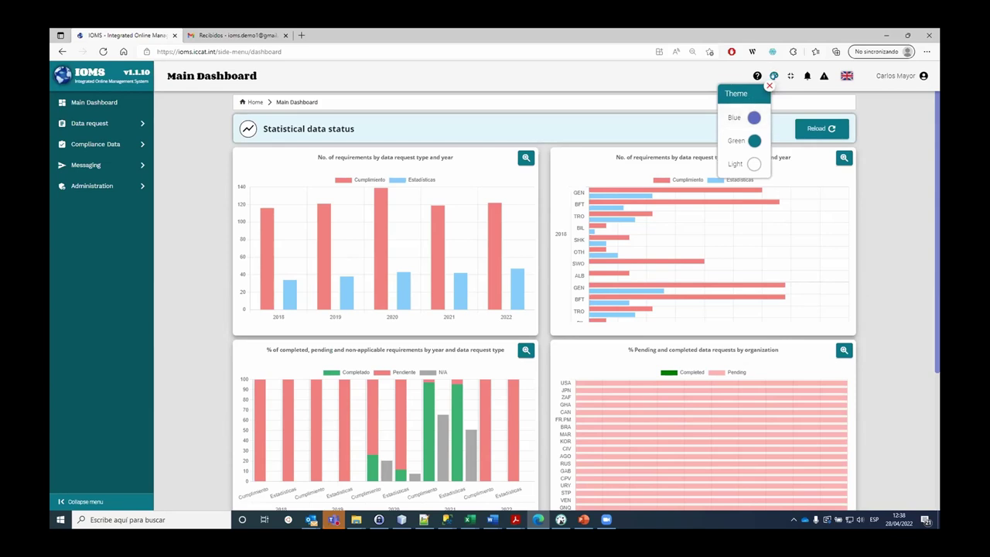
click(735, 117)
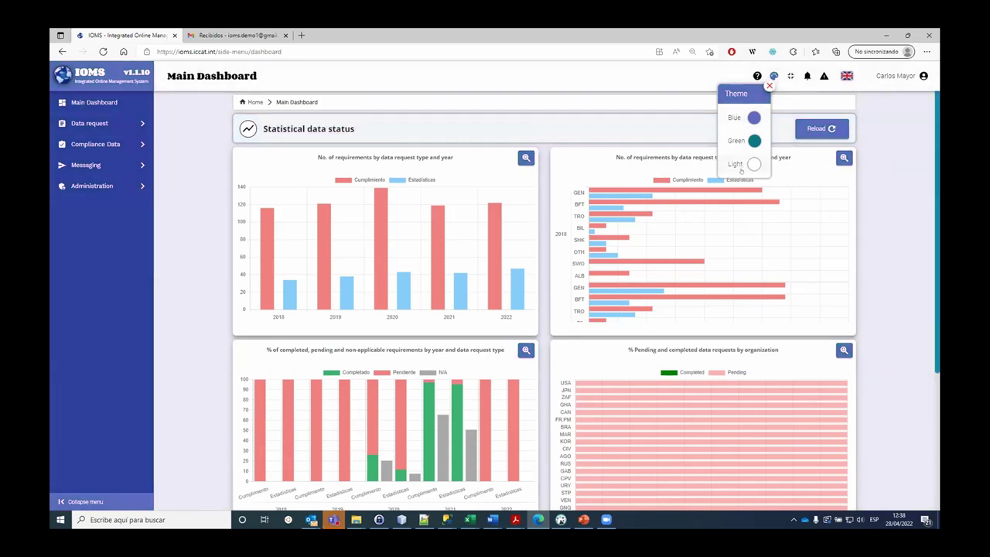
click(769, 86)
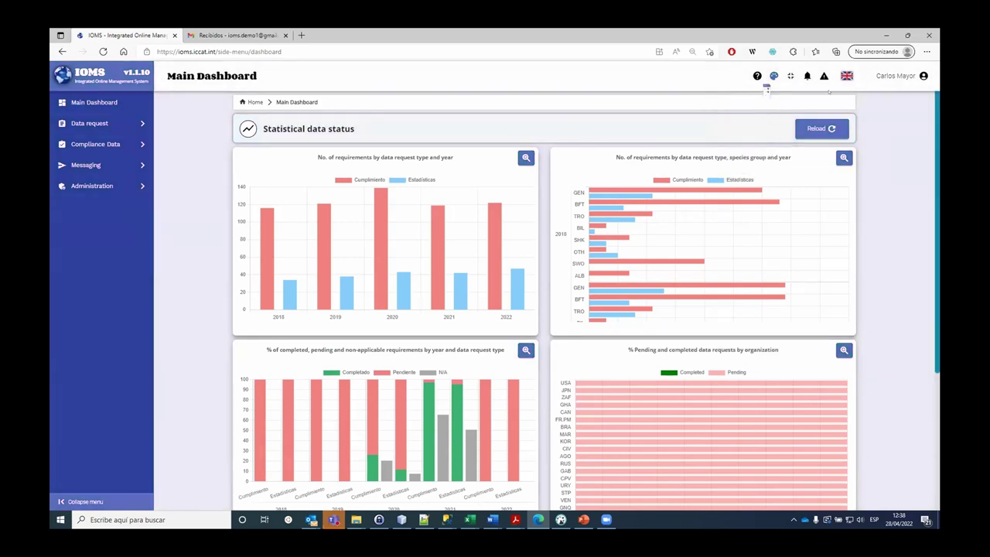
click(757, 76)
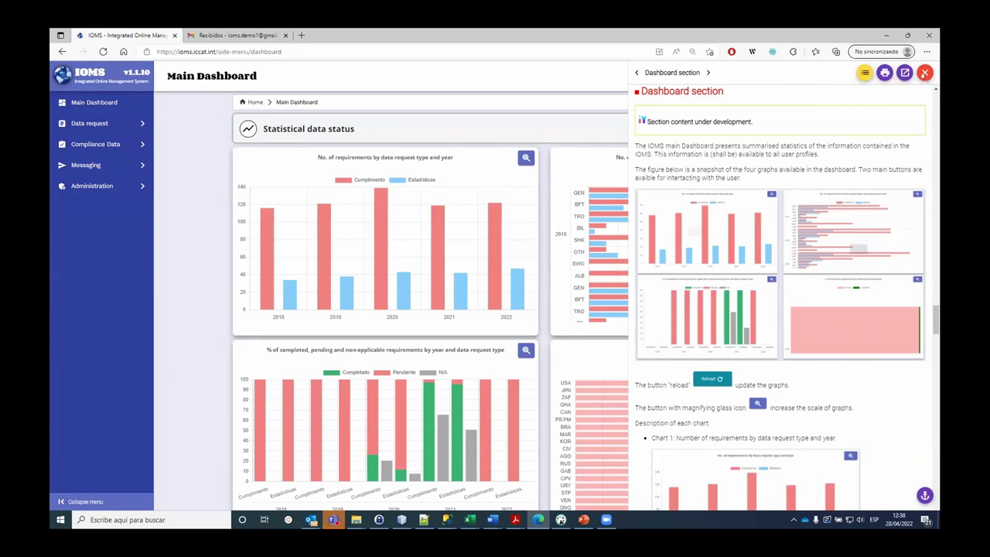
Close the user guide, view the admin's Profile page, then go back Home to the dashboard.
click(925, 73)
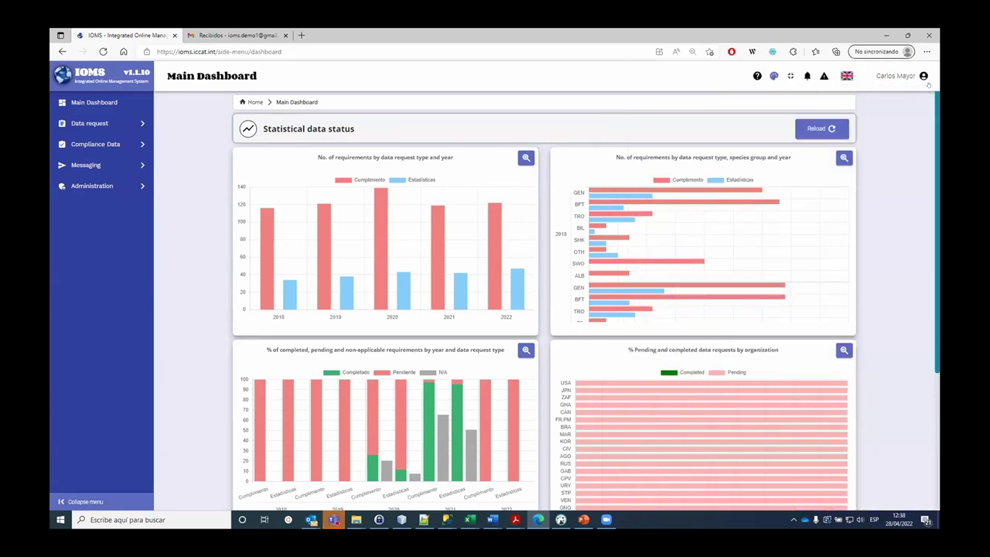
mouse_move(899, 70)
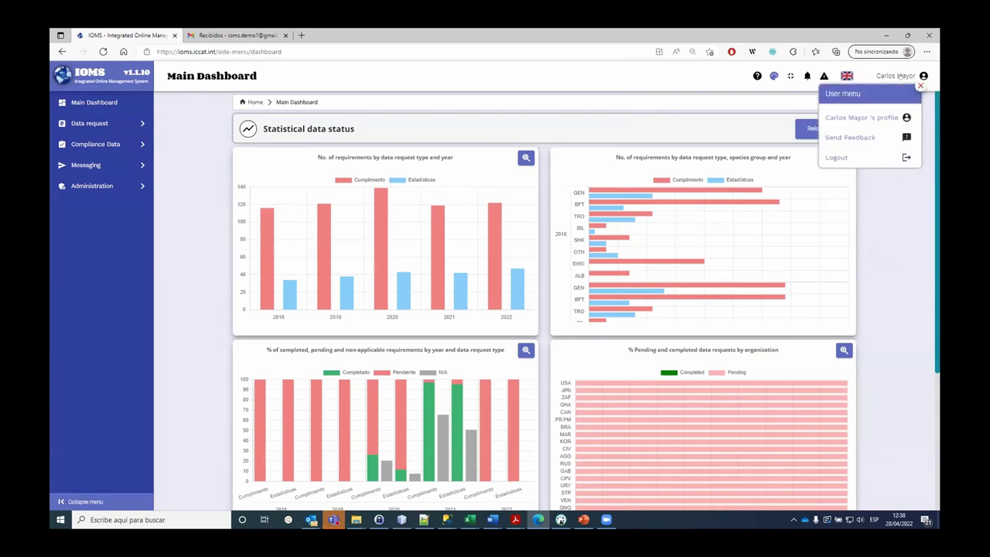
click(882, 117)
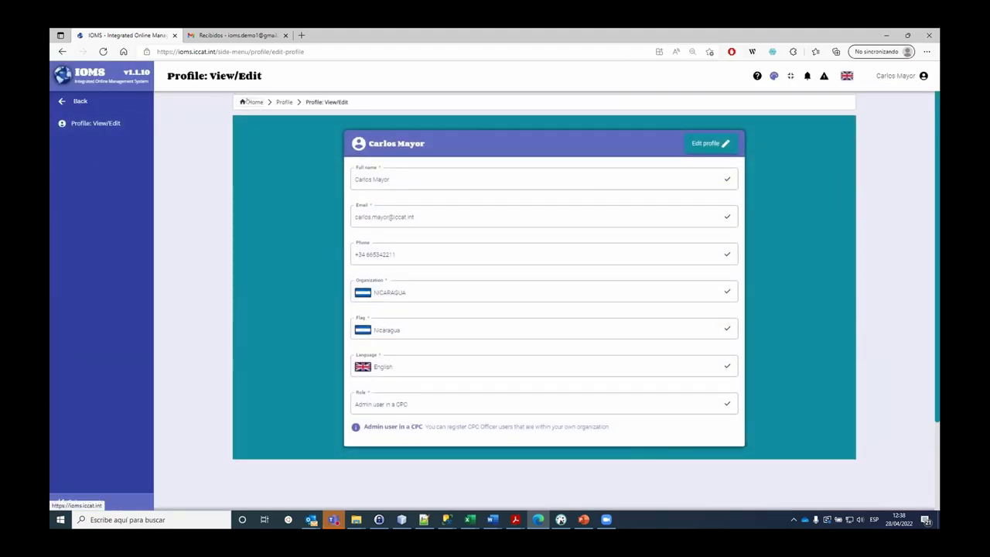
click(246, 102)
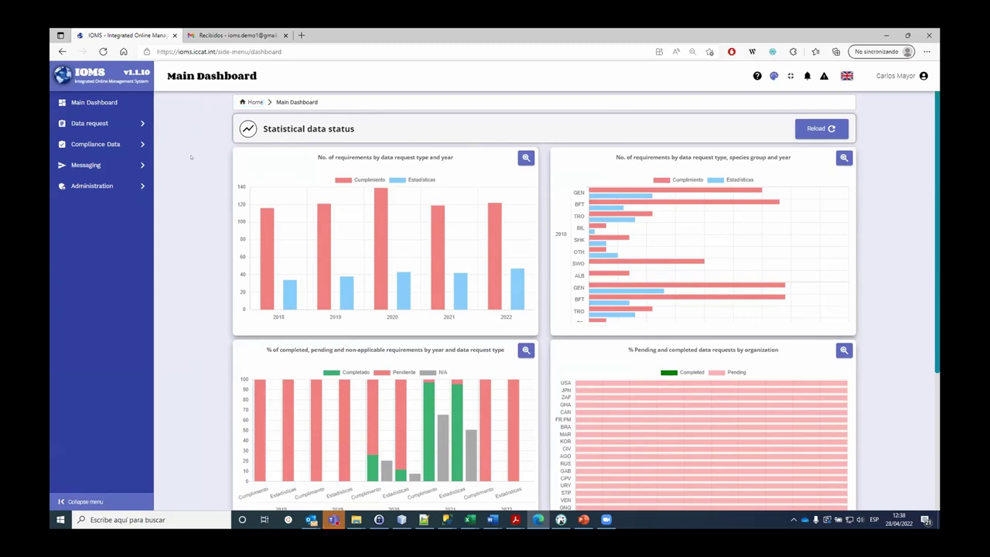
Open Administration and pick the Users tile to list the registered user accounts.
click(95, 186)
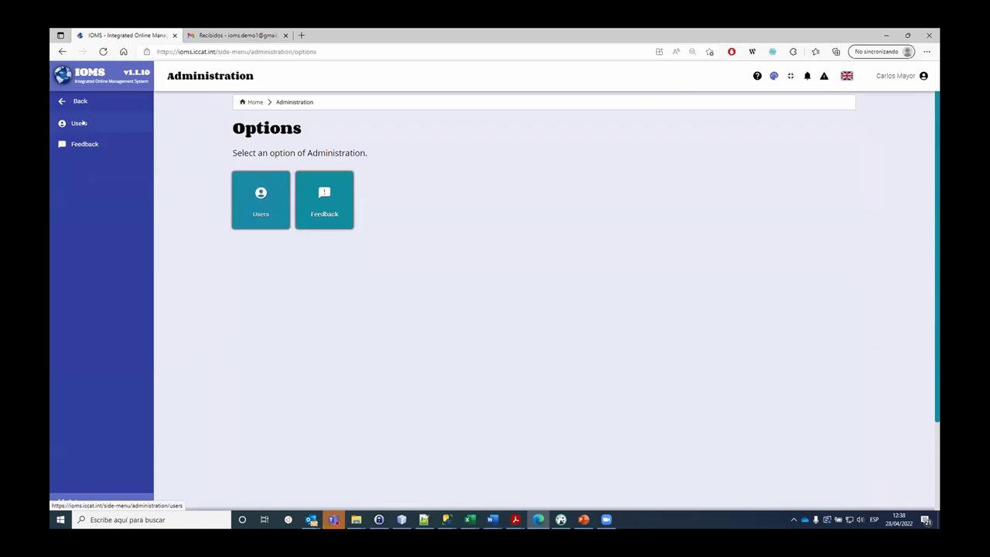
click(247, 209)
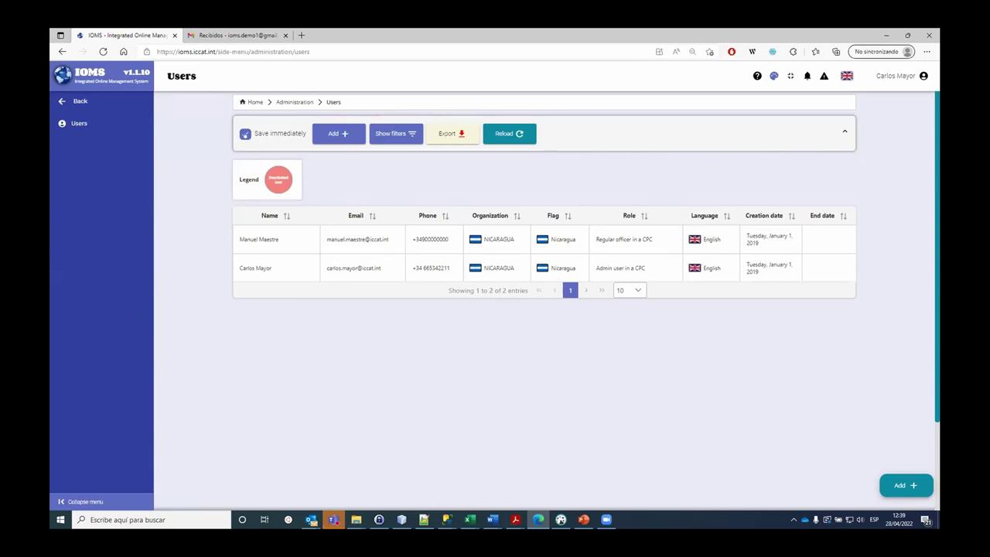
Correct the admin's Phone cell, then toggle Show filters and open and close the Export dialog.
click(431, 268)
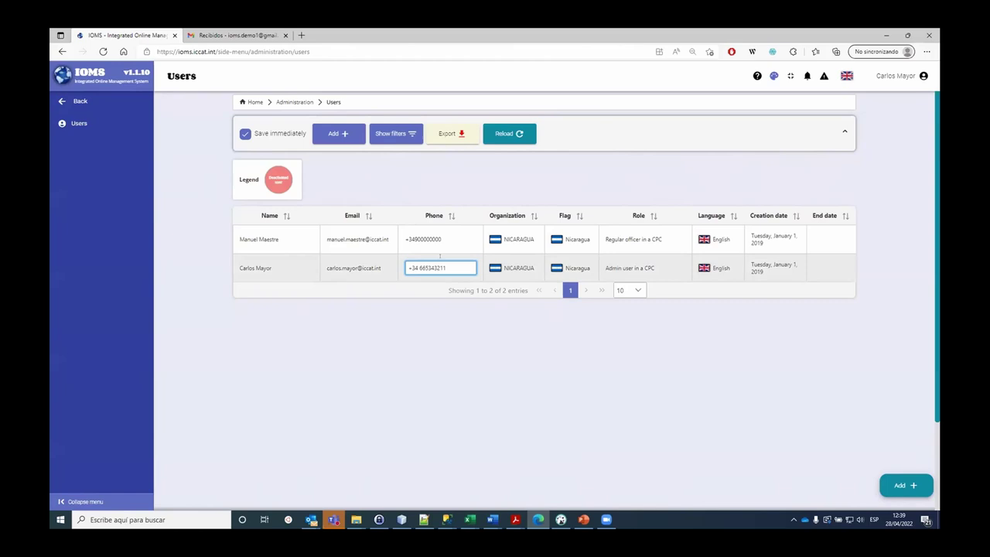
click(460, 312)
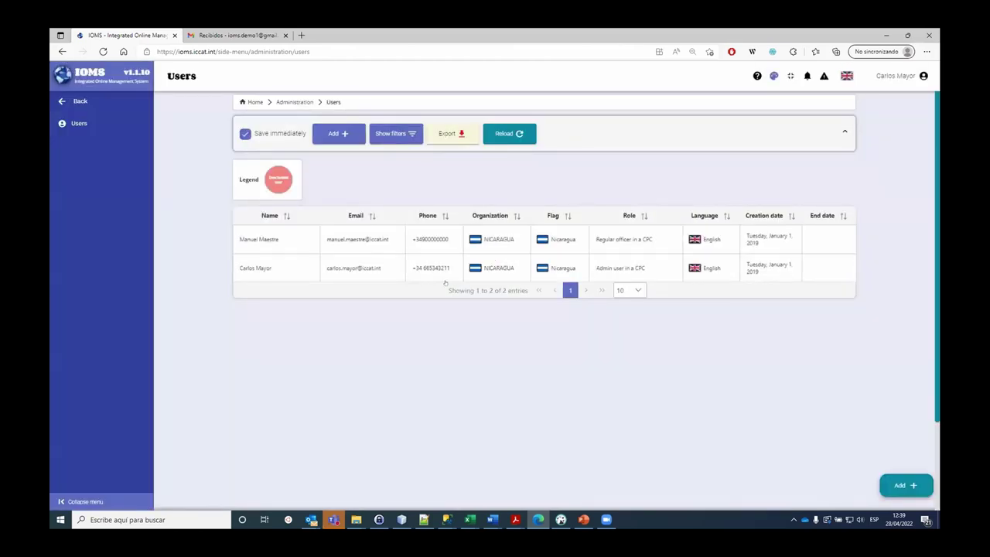
click(388, 134)
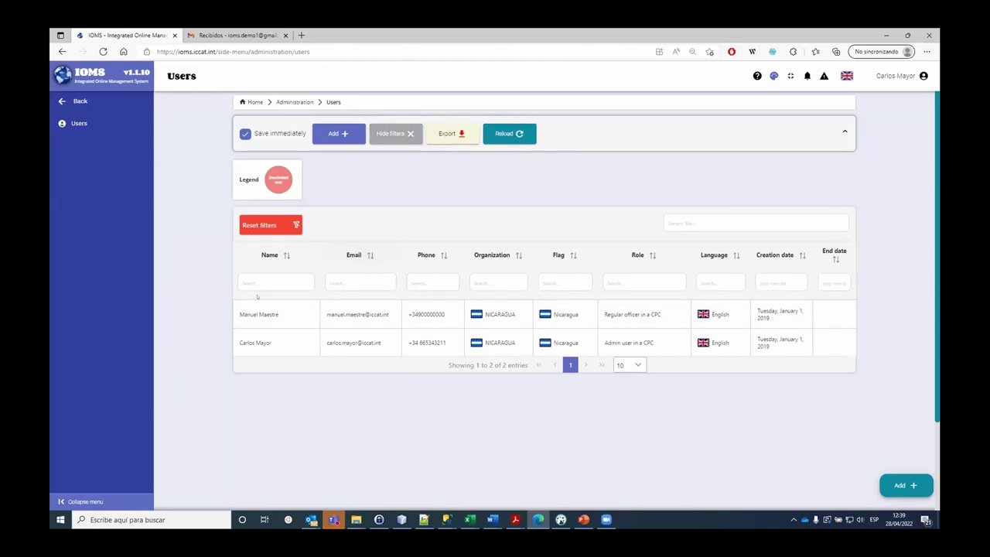
click(393, 134)
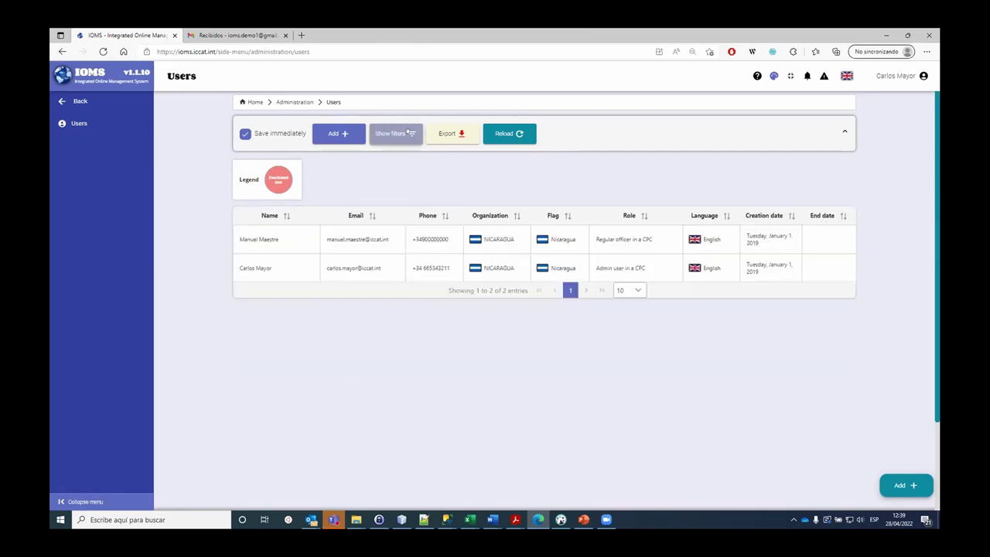
click(467, 134)
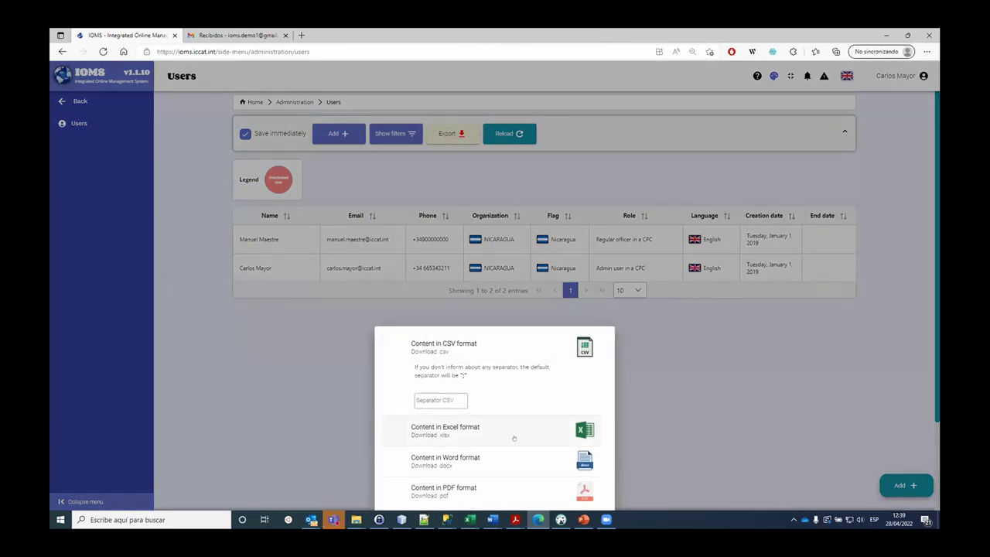
click(513, 490)
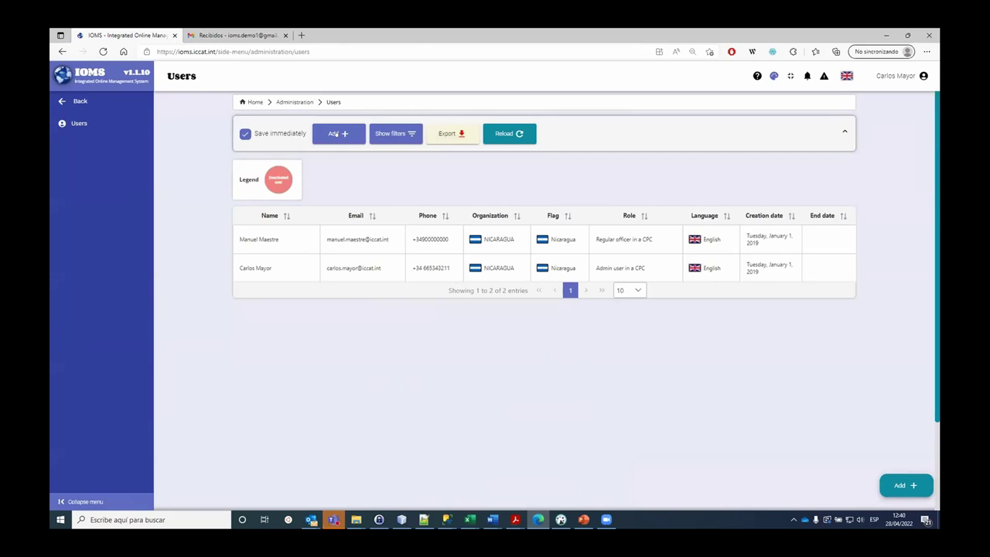
Start a new user with Add and fill in their full name, e-mail and phone.
click(335, 133)
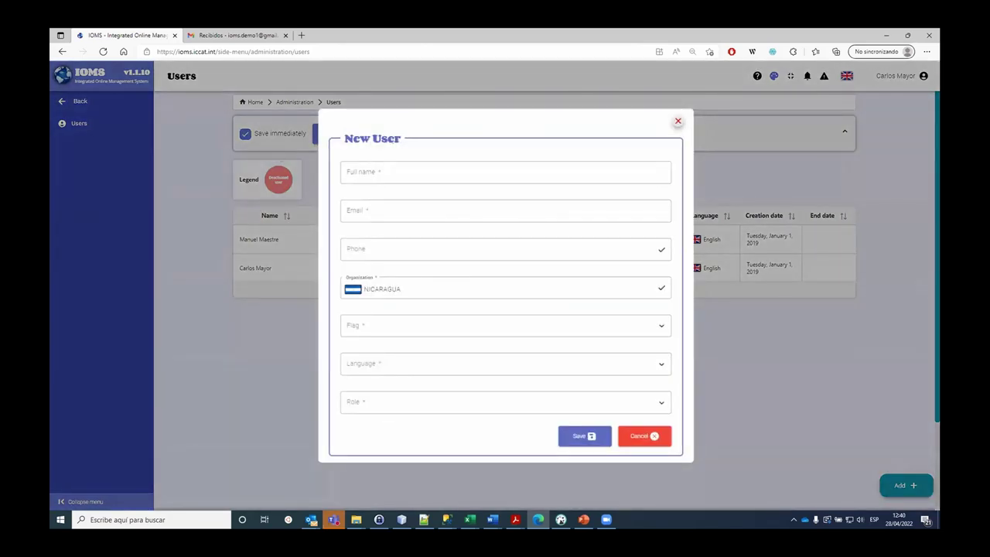
click(412, 172)
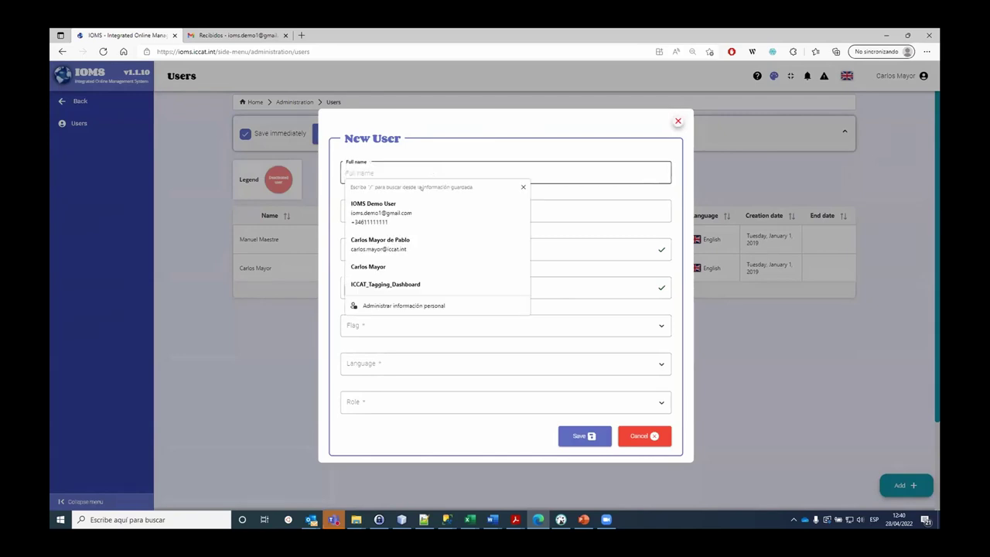
click(408, 204)
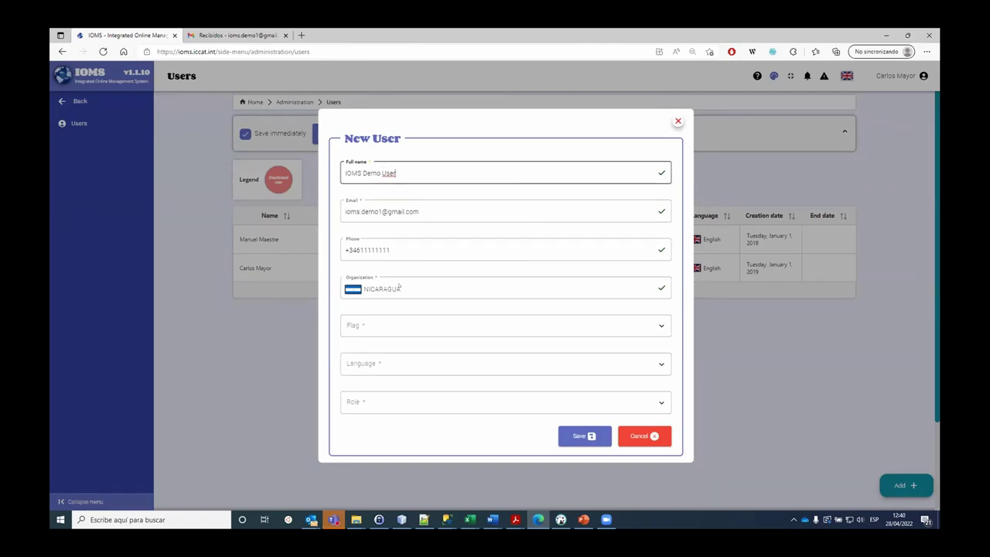
Set flag Nicaragua, language Español and role Regular officer in a CPC, then save the user.
click(363, 325)
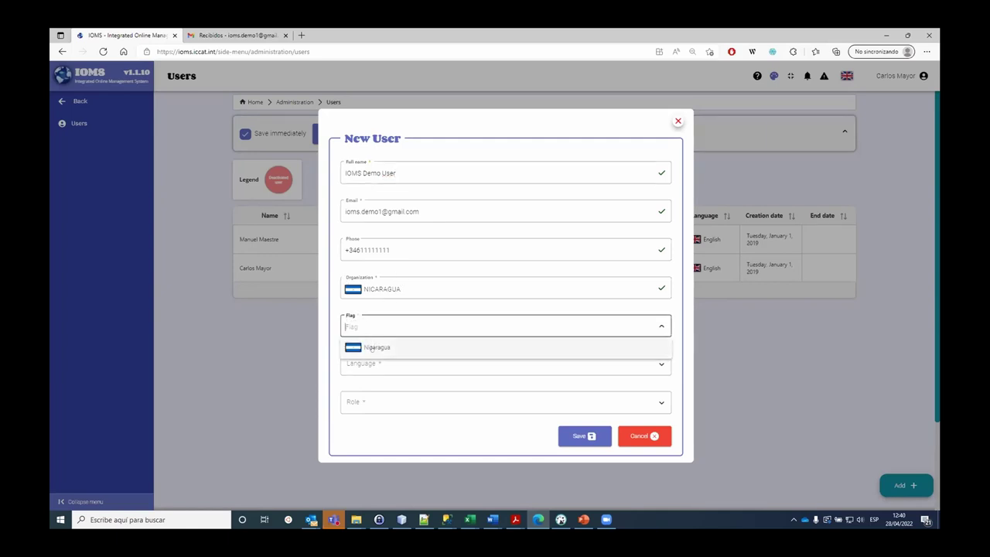
click(371, 349)
click(349, 311)
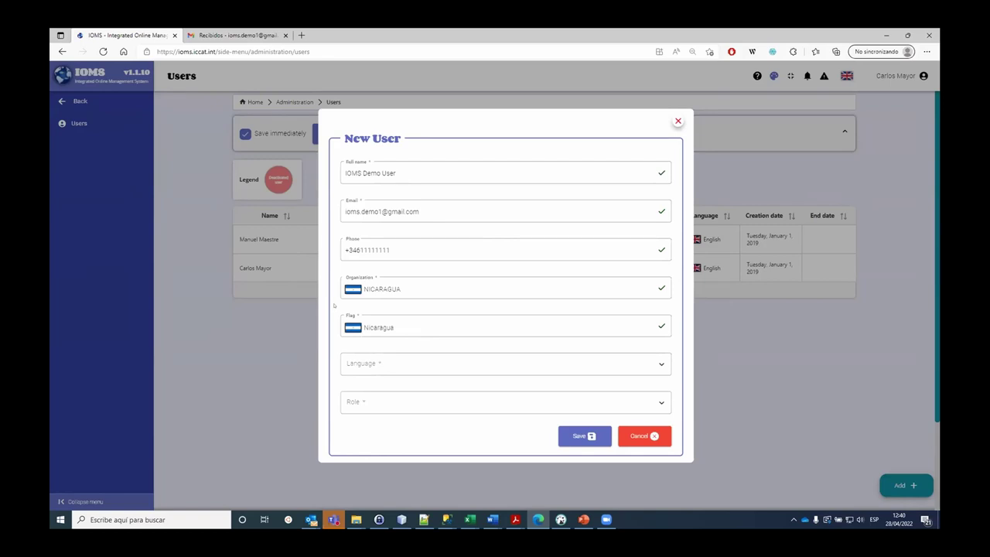
click(363, 355)
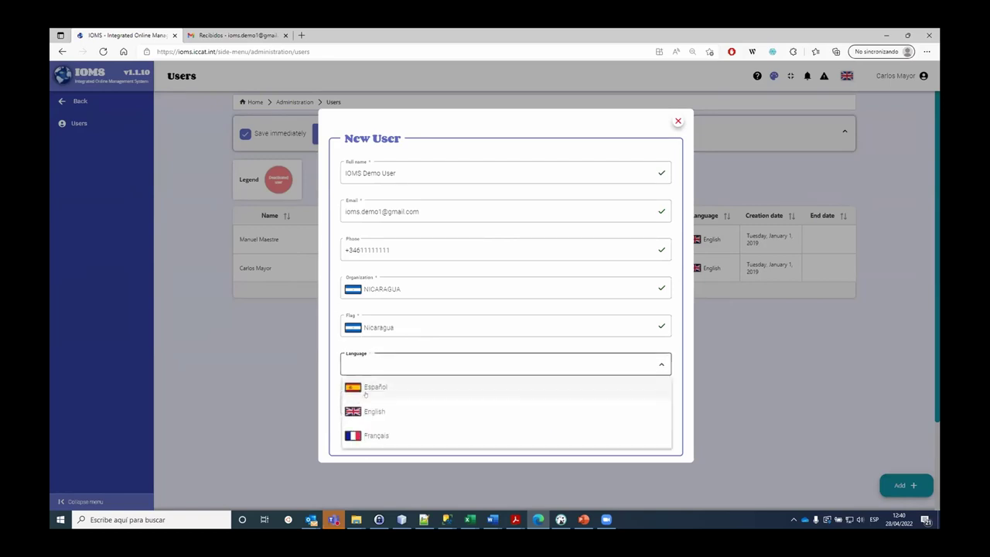
click(367, 388)
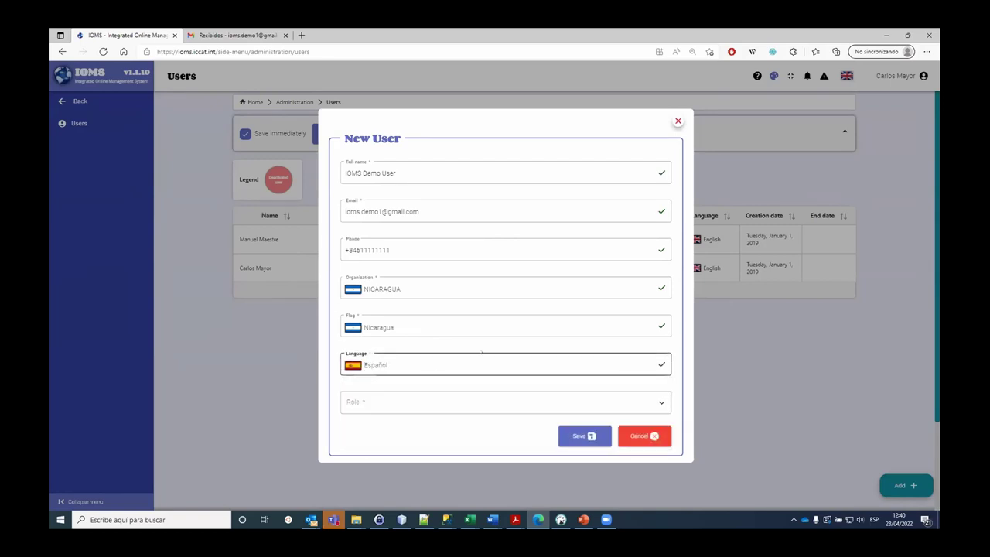
click(349, 395)
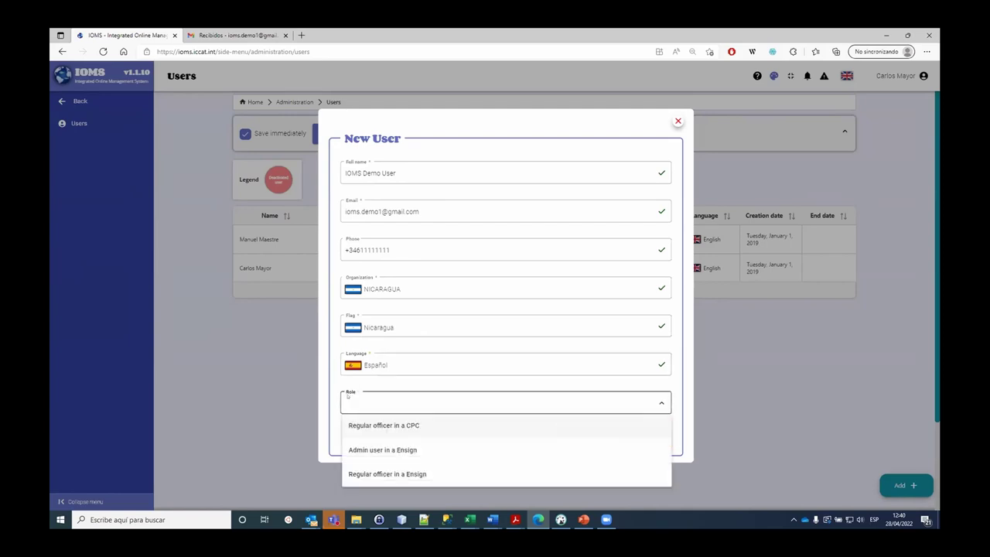
click(385, 425)
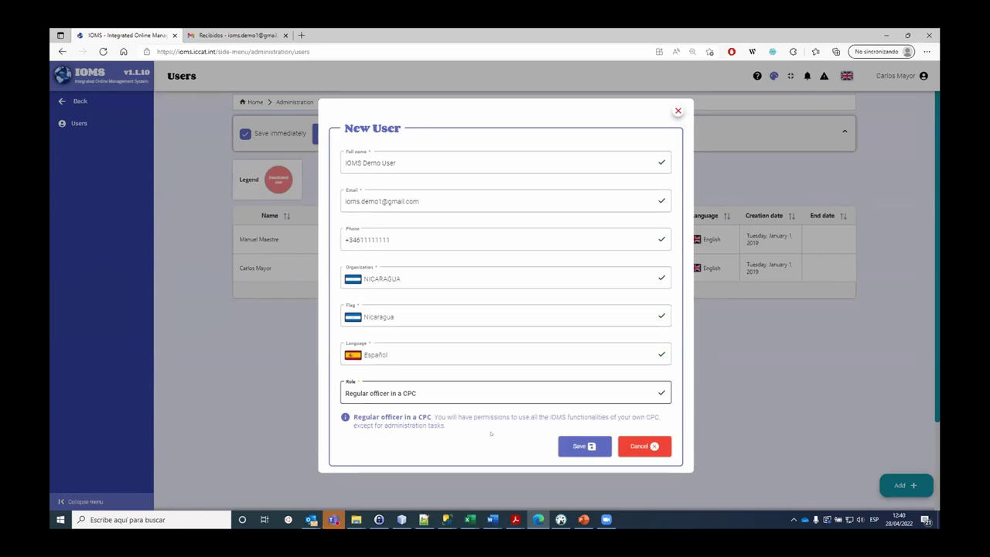
click(579, 448)
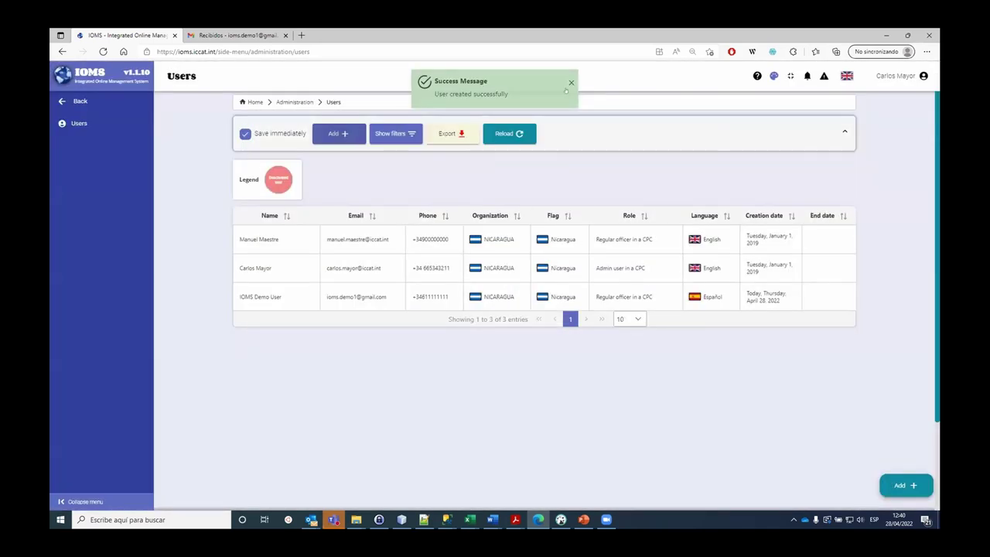
Dismiss the user-created success message and open the admin's user menu.
click(571, 83)
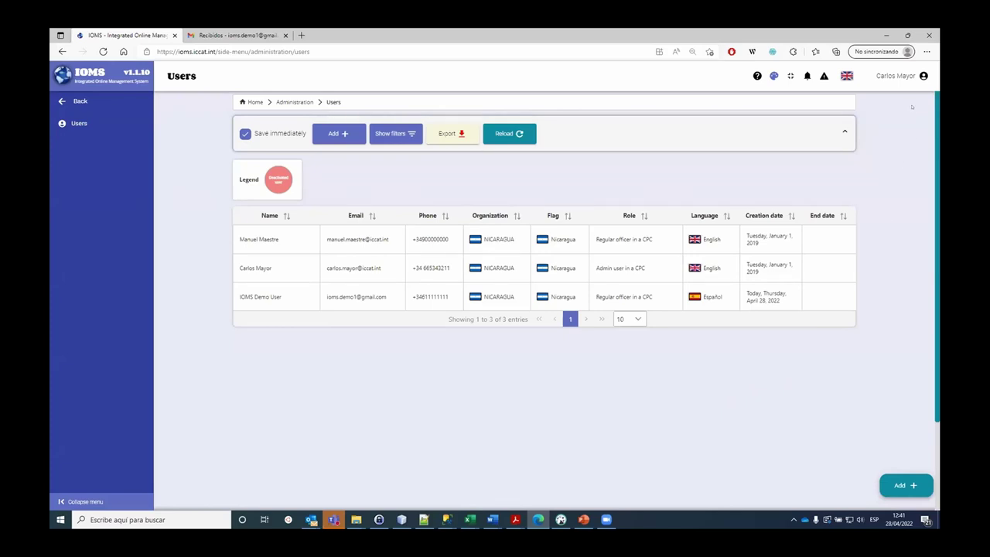
click(915, 79)
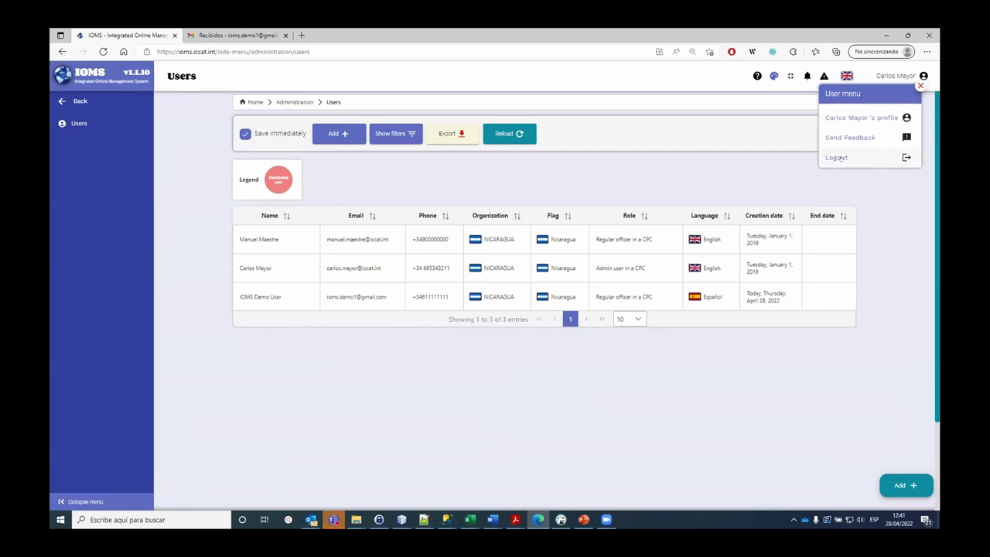
Log out and fill the login form with the demo account's email, leaving the password blank.
click(839, 157)
drag(482, 306, 399, 305)
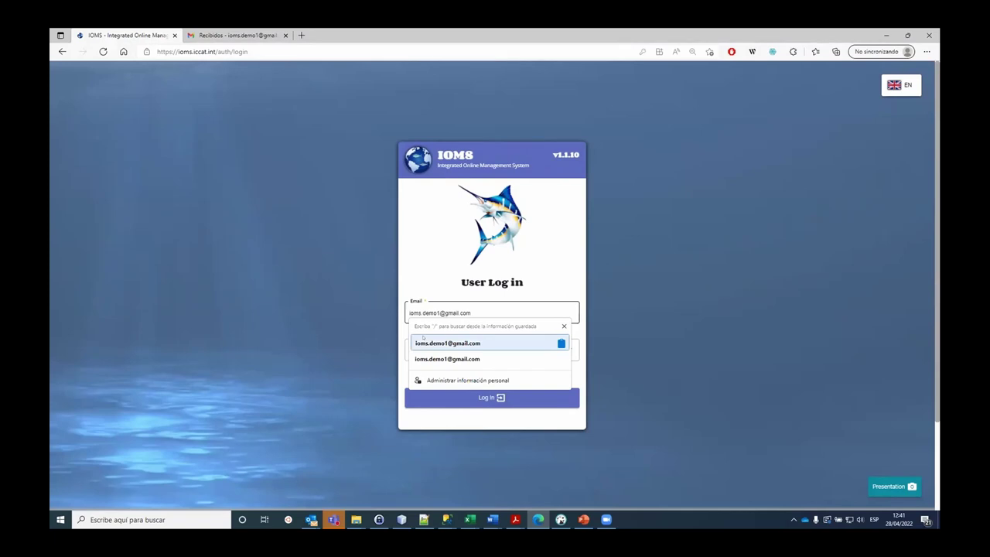
click(423, 337)
click(422, 345)
key(ctrl+a)
key(BackSpace)
click(259, 302)
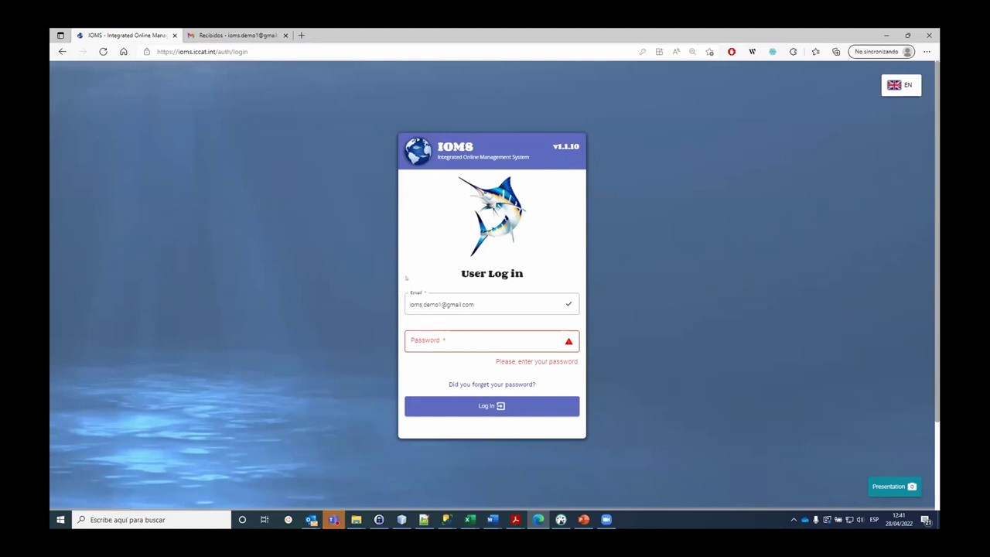
Request a password-reset email from the forgotten-password page after passing reCAPTCHA.
click(506, 385)
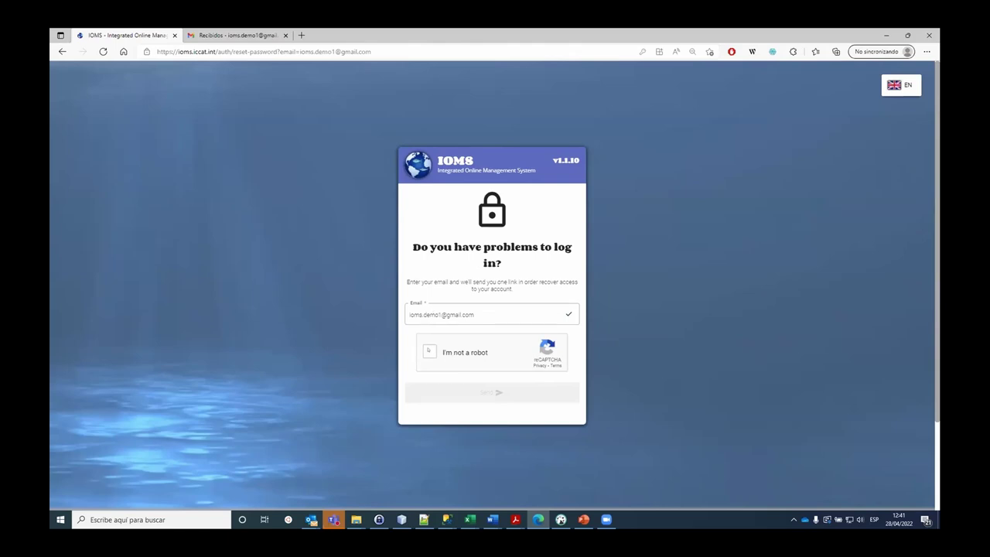
click(428, 351)
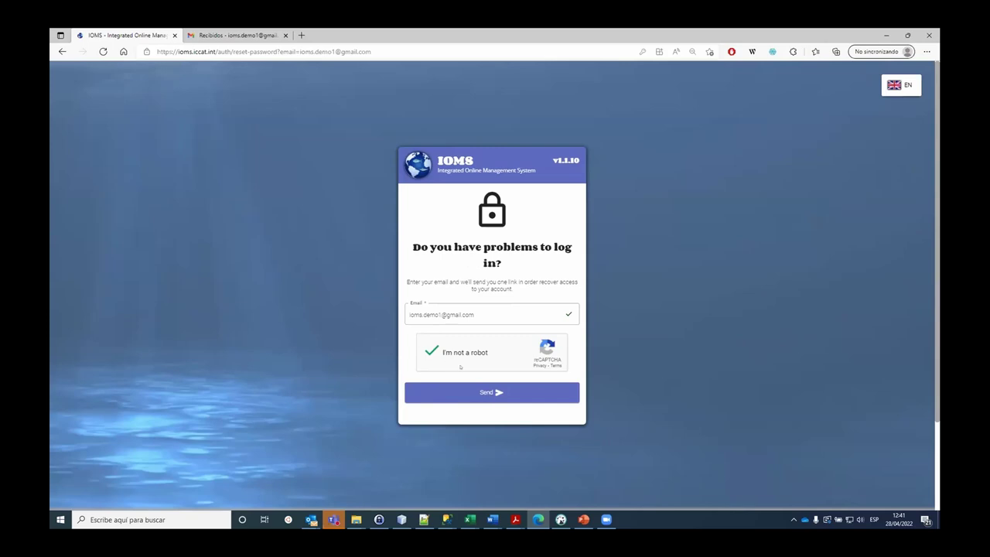
click(490, 393)
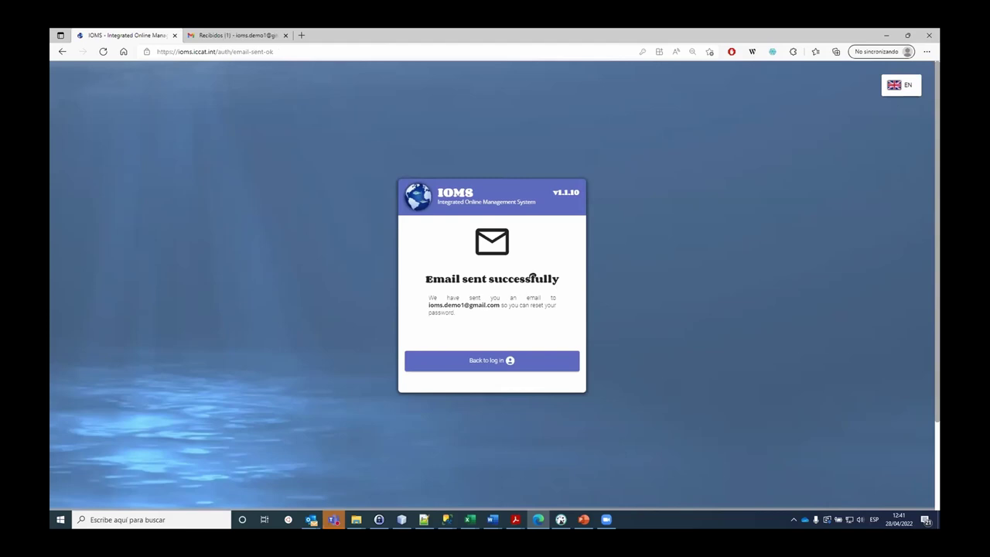
Open the [IOMS] Password Reset Request email in Gmail and follow its reset link.
click(232, 34)
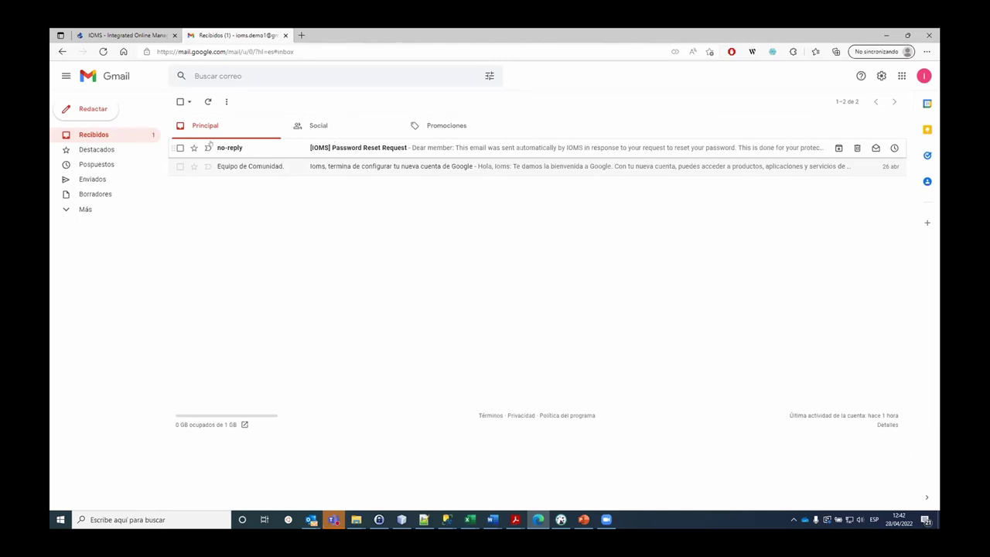
click(354, 150)
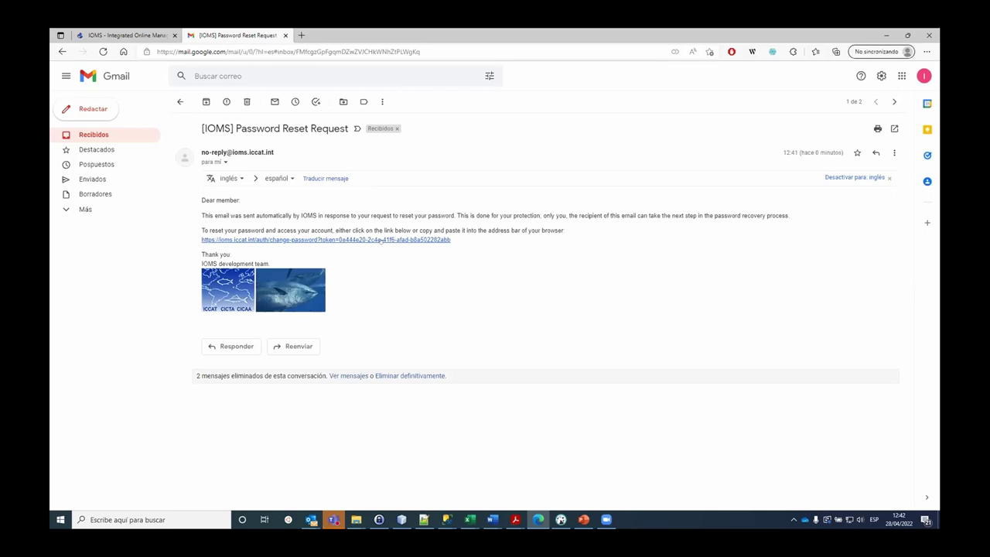
click(389, 239)
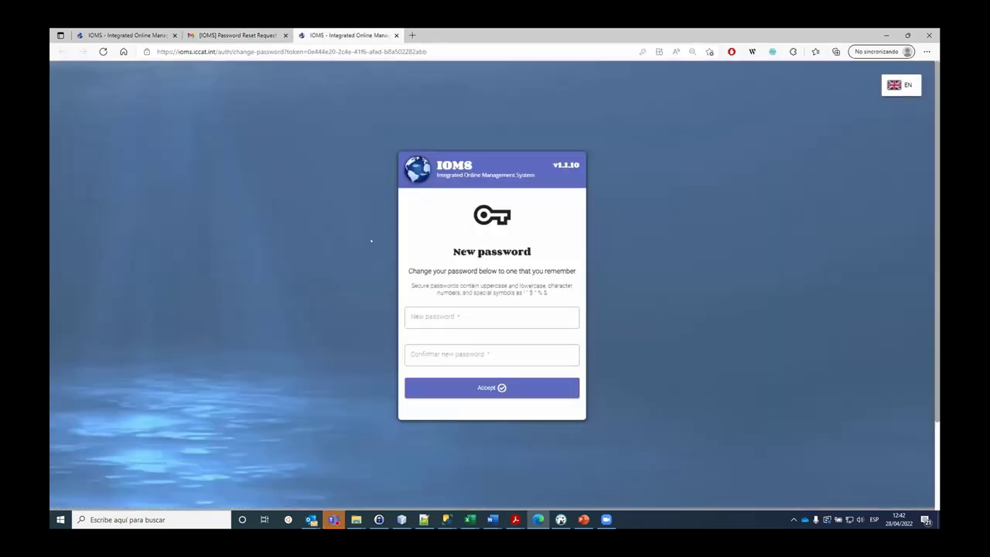
Enter and confirm a strong new password, accept it, and decline Edge's password-update prompt.
click(499, 314)
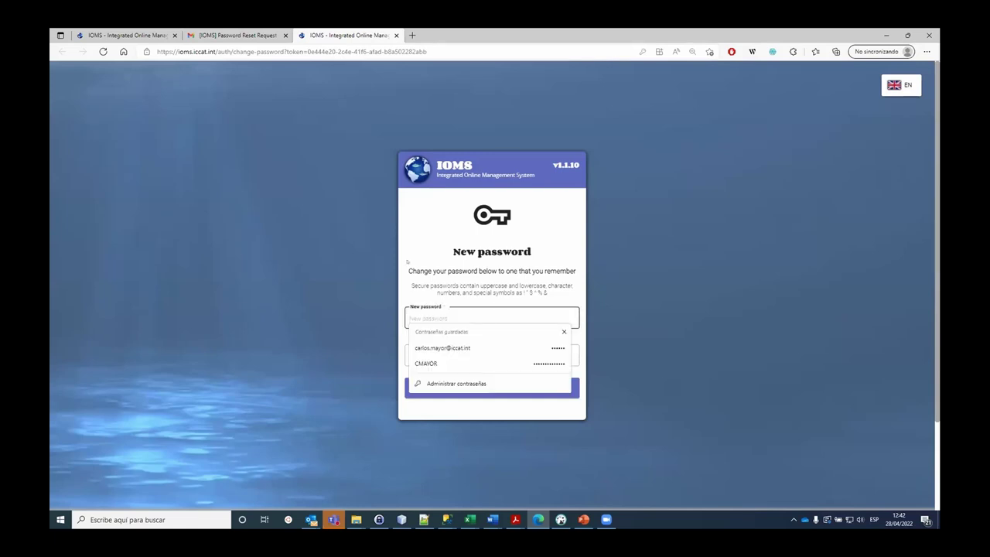
text(C)
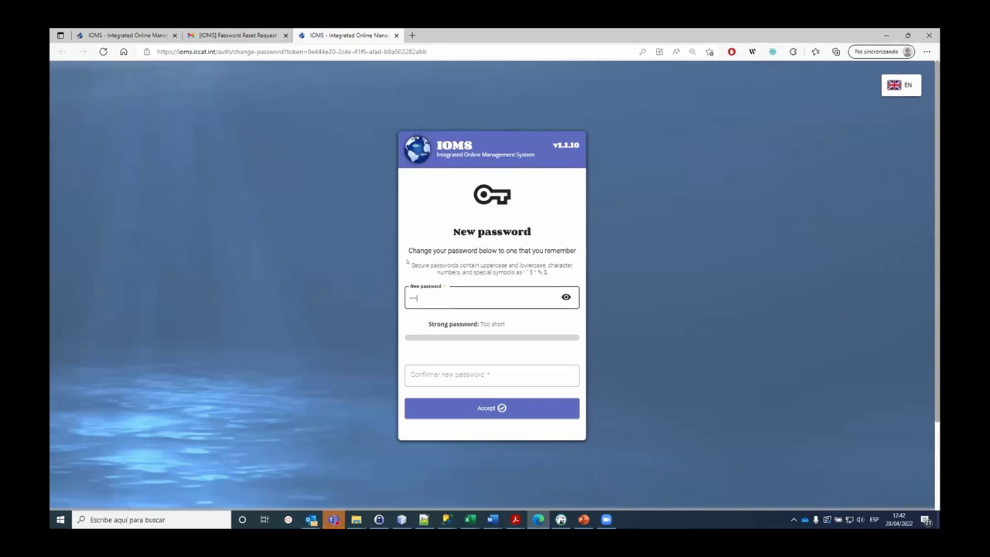
key(ctrl+v)
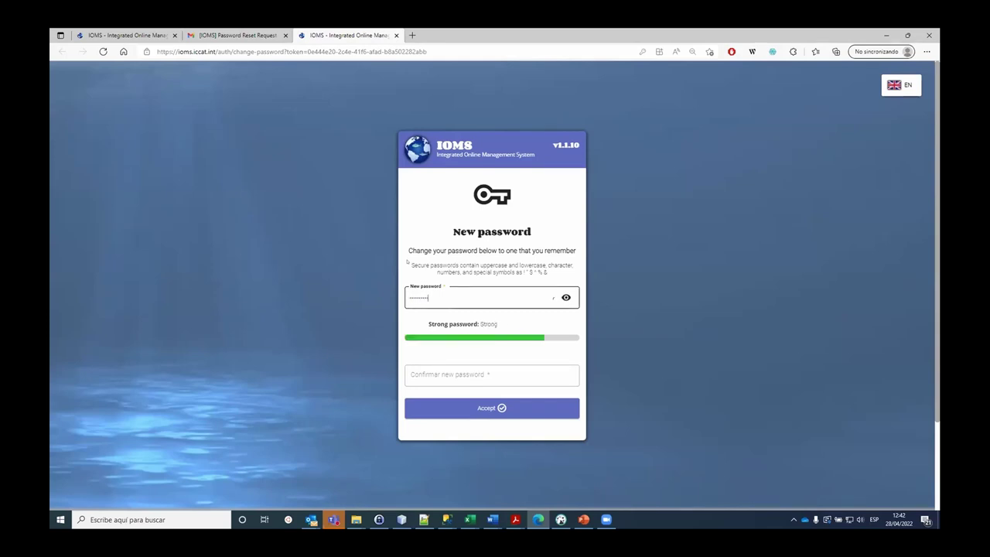
click(452, 372)
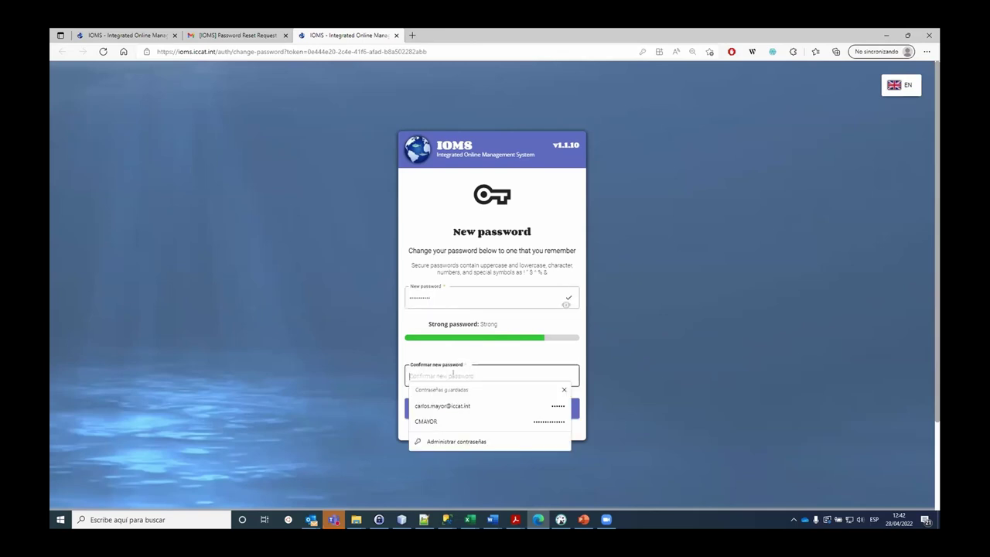
text(C********)
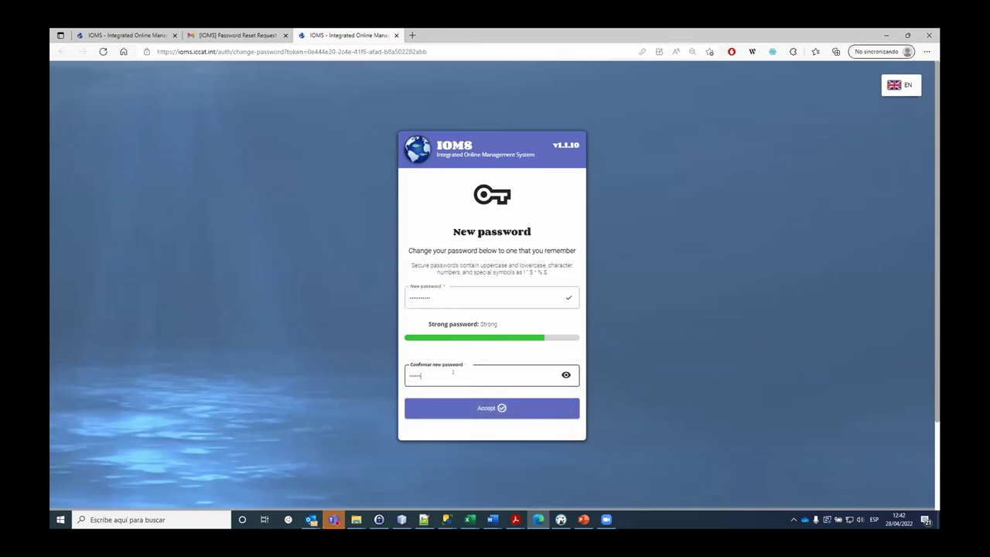
text(*)
click(492, 408)
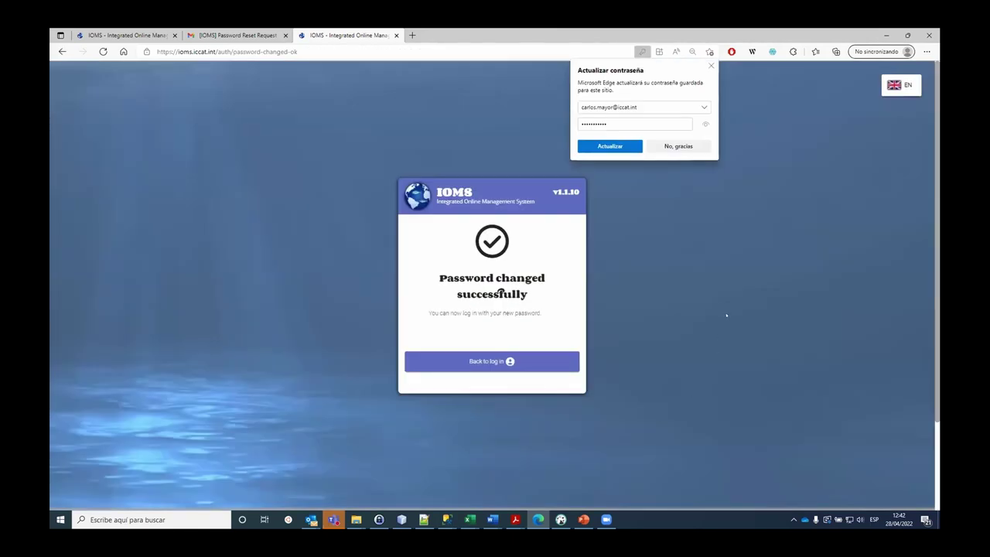
click(678, 146)
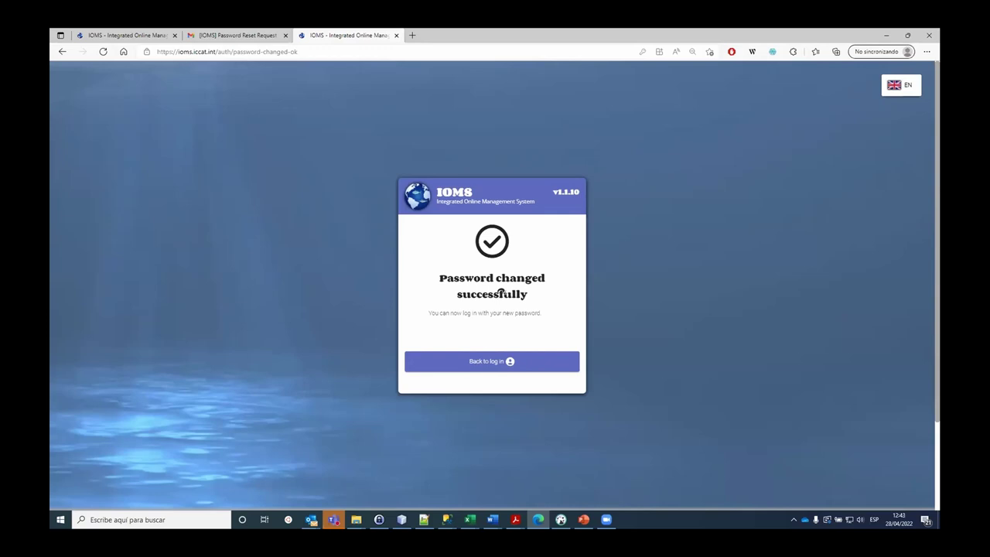
Sign in as the demo account with the new password and open its user menu.
click(484, 361)
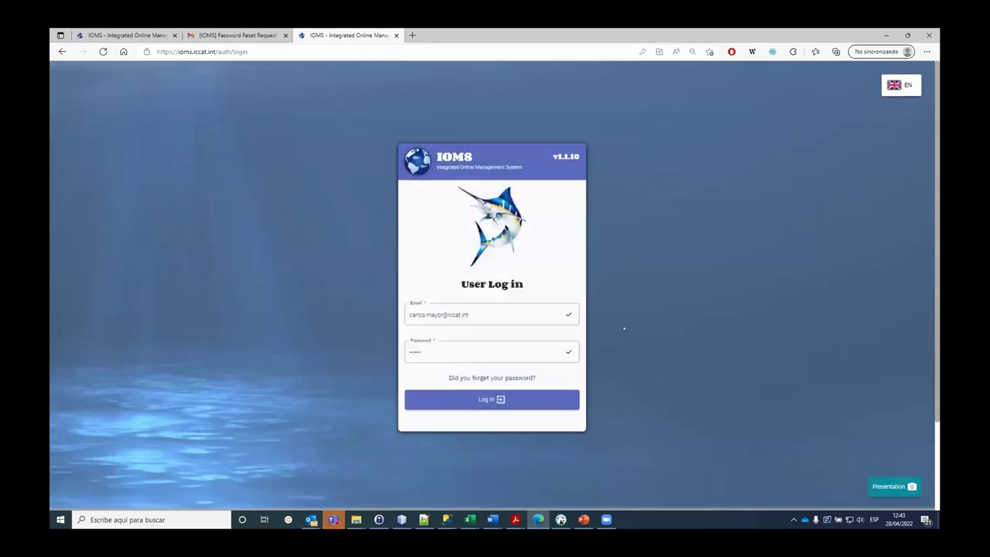
drag(469, 313, 392, 305)
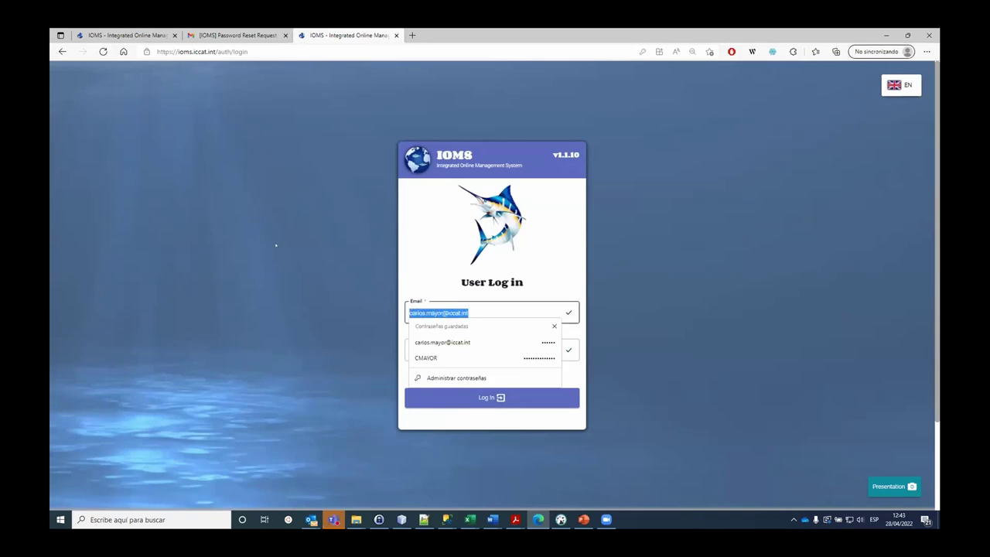
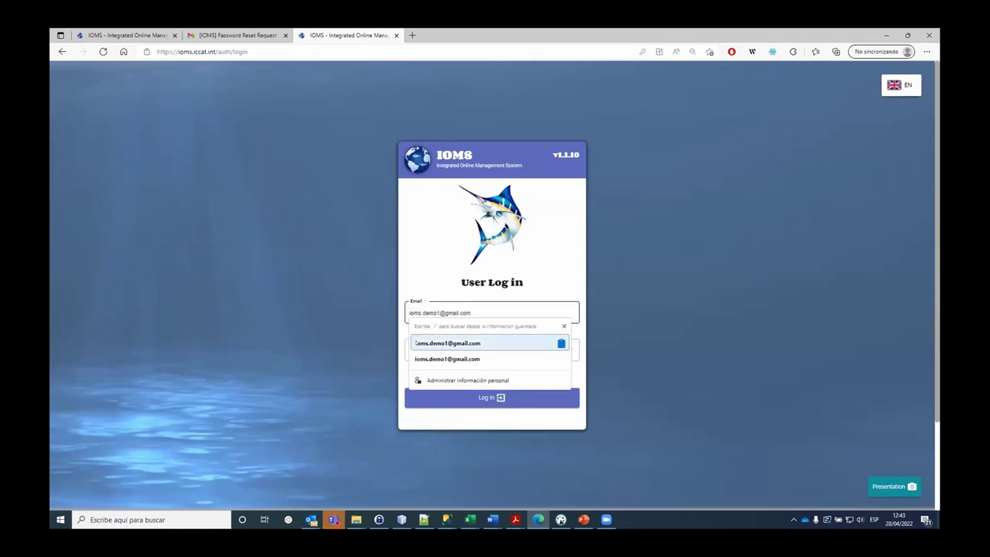
click(410, 343)
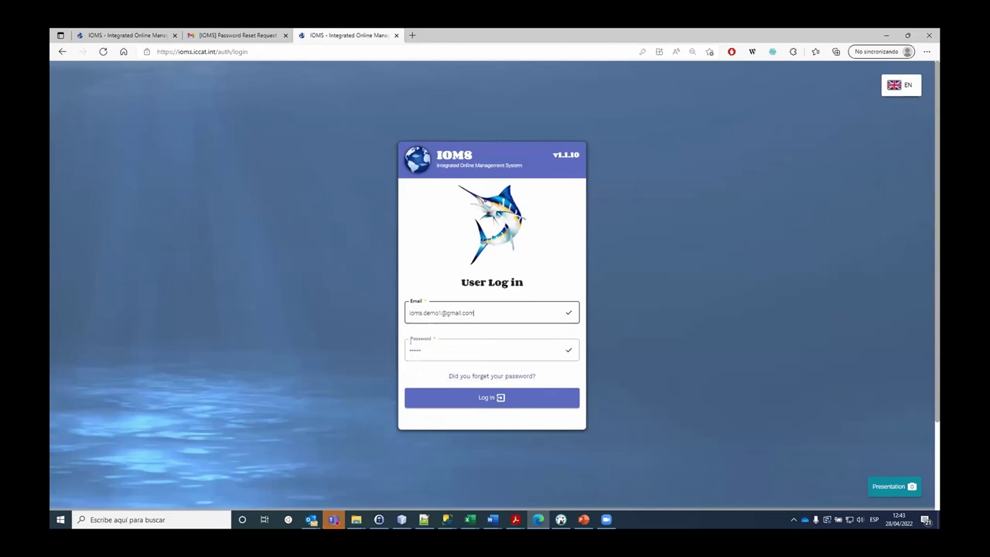
drag(425, 345, 384, 342)
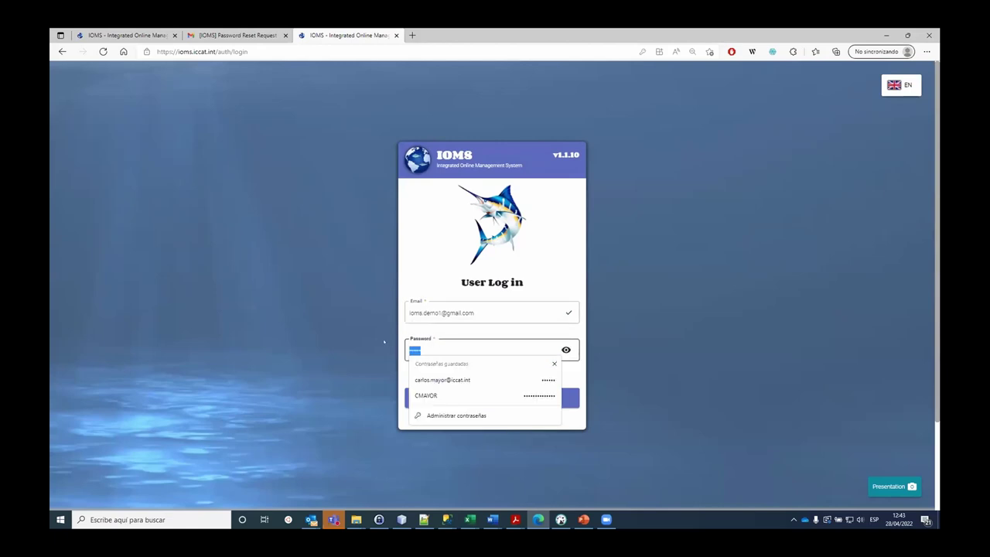
text(••••)
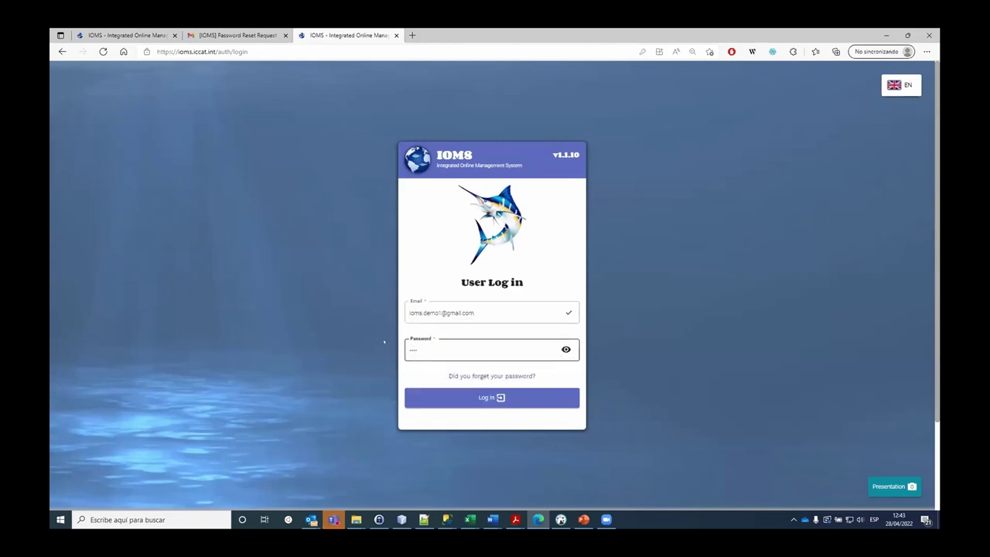
text(••••)
click(492, 398)
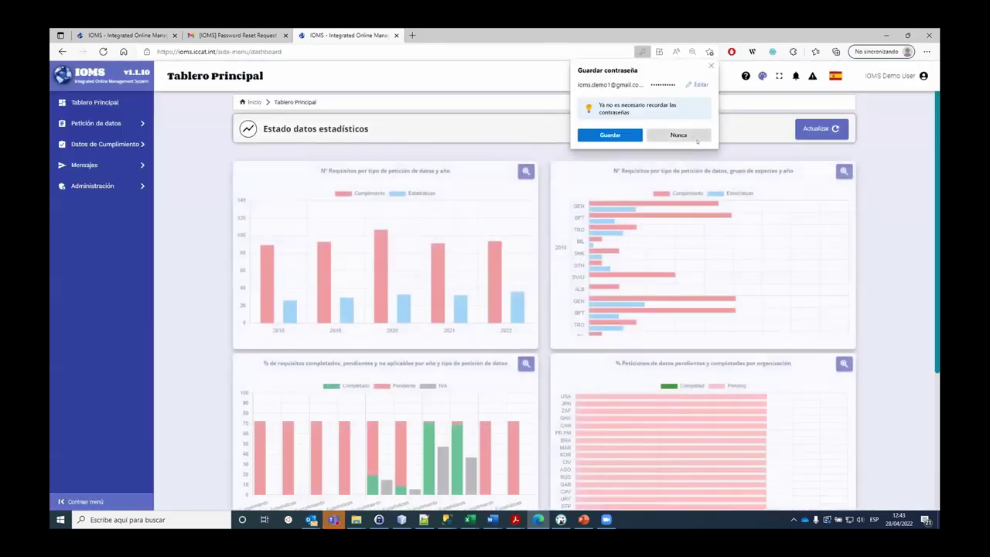
click(678, 134)
click(869, 76)
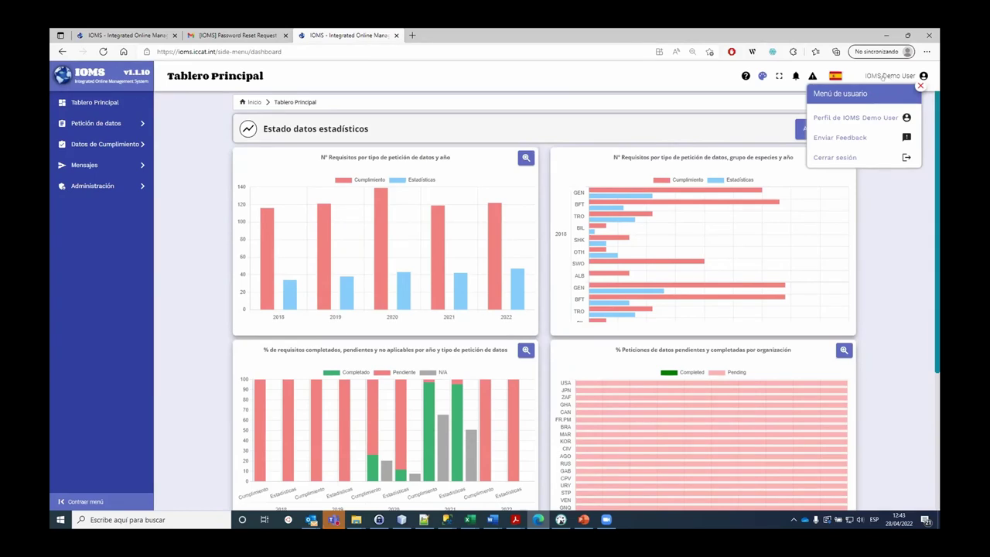
click(869, 118)
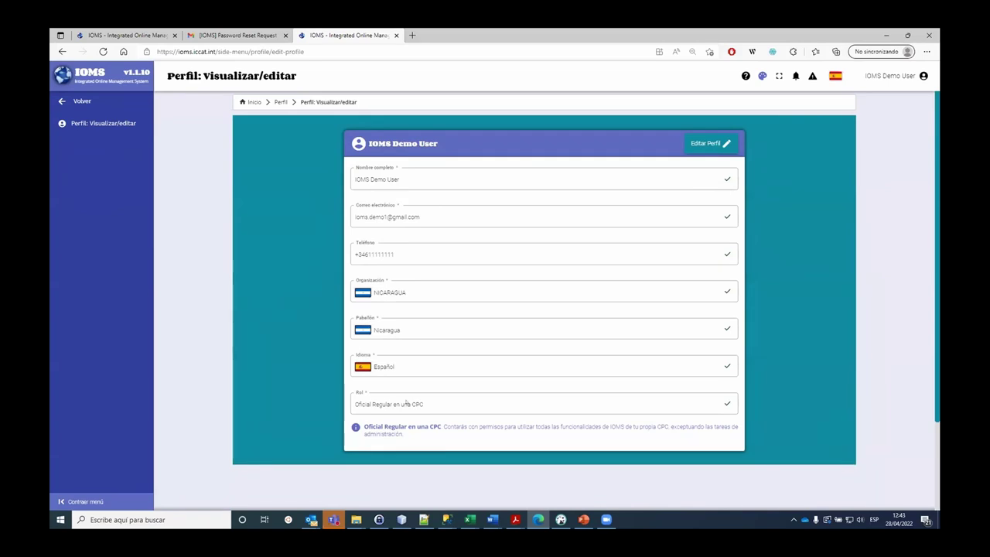
click(82, 101)
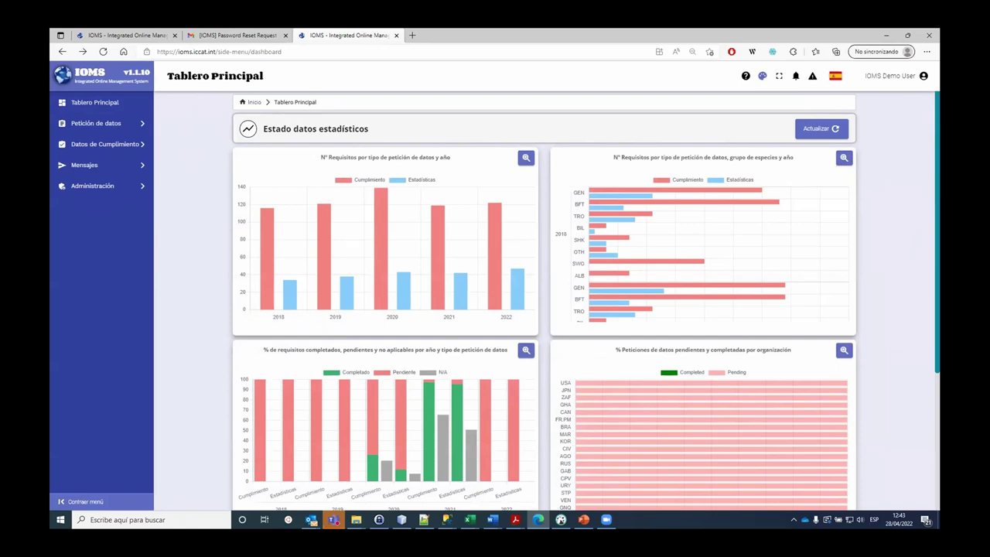
Choose Enviar Feedback from the user menu and check existing feedback first with 'Sí, comprobar antes'.
click(899, 75)
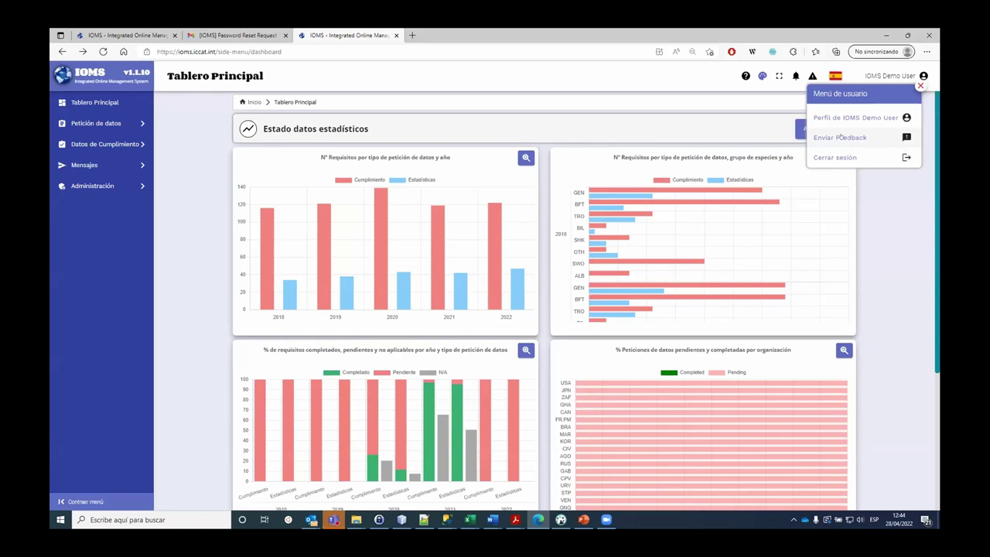
click(840, 137)
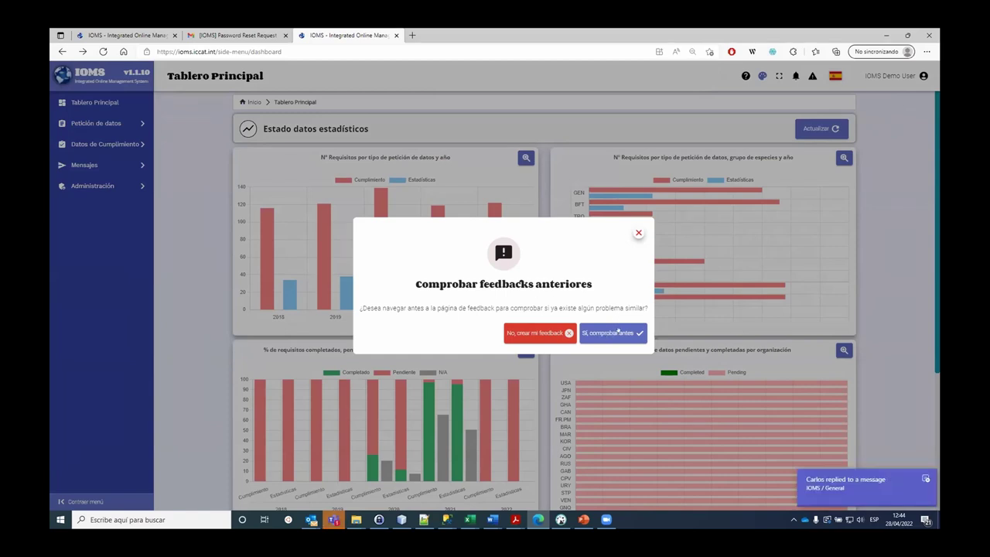
click(618, 332)
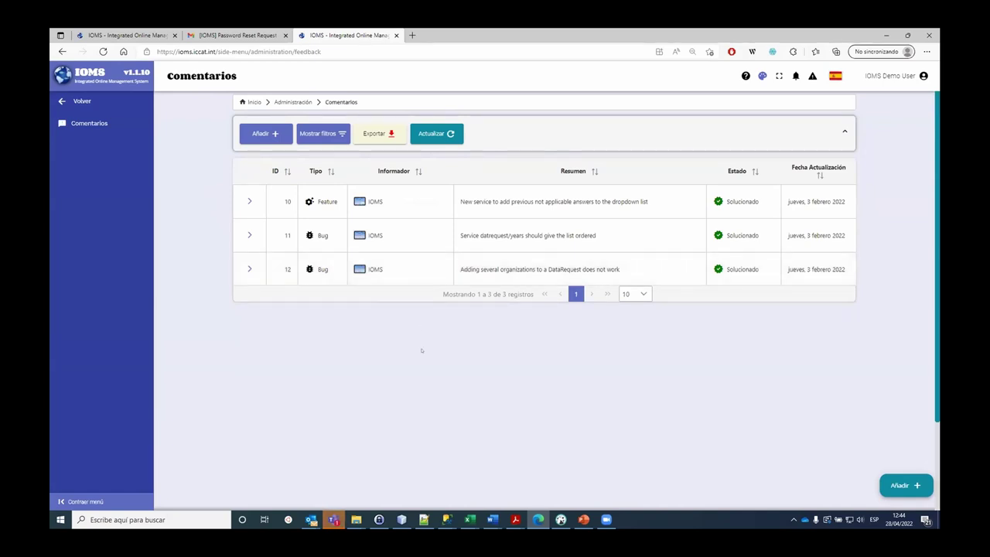
Start a new incident report, browse the menu-element list, then close the form.
click(261, 134)
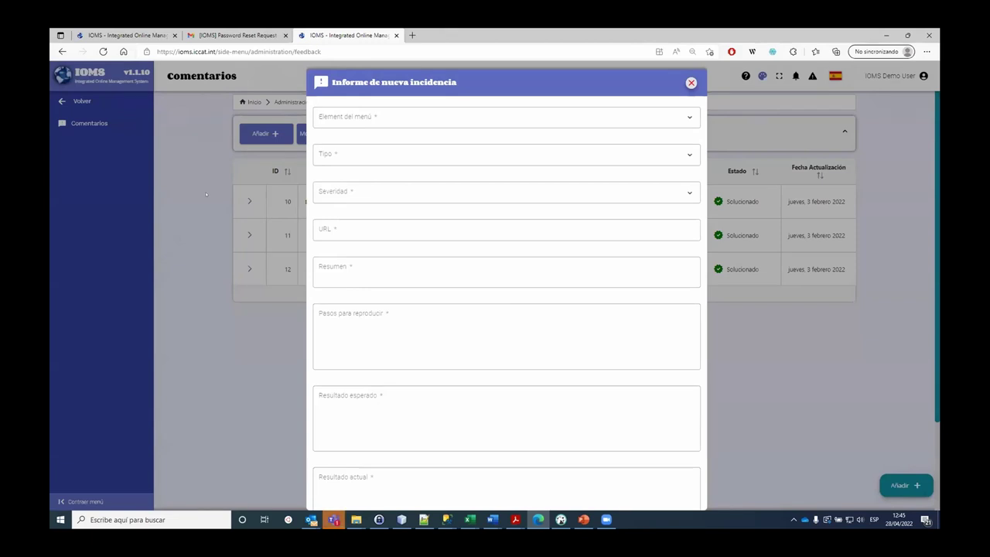
click(438, 109)
scroll(513, 178, down, 2)
scroll(513, 179, down, 10)
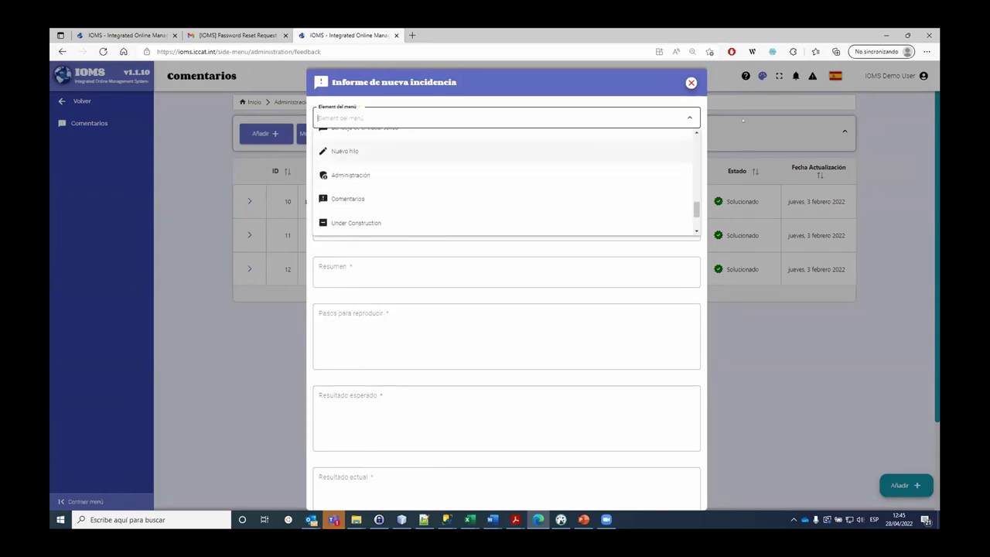
click(897, 134)
click(898, 134)
click(890, 76)
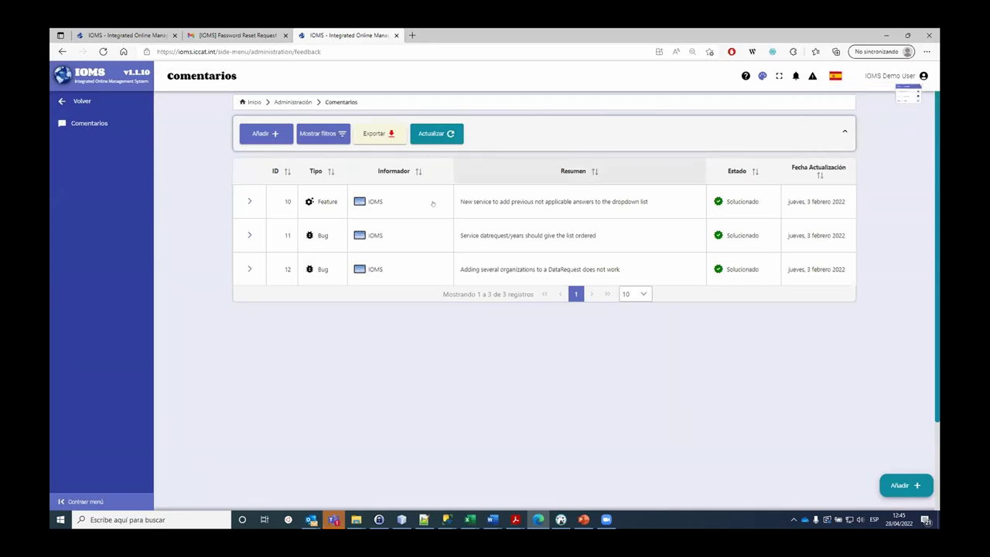
Reopen a blank incident report and set Element del menú to Perfil: Visualizar/editar.
click(267, 132)
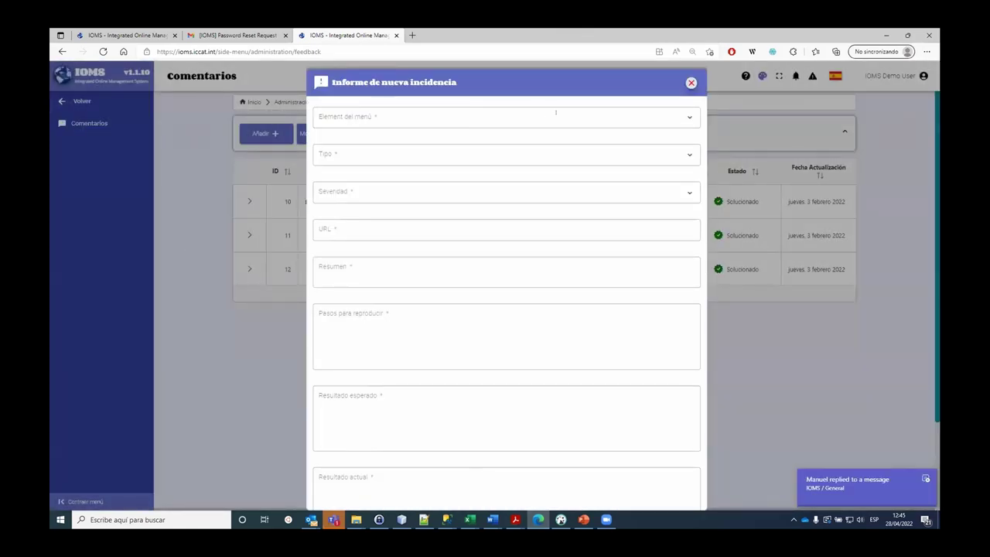
scroll(380, 352, down, 3)
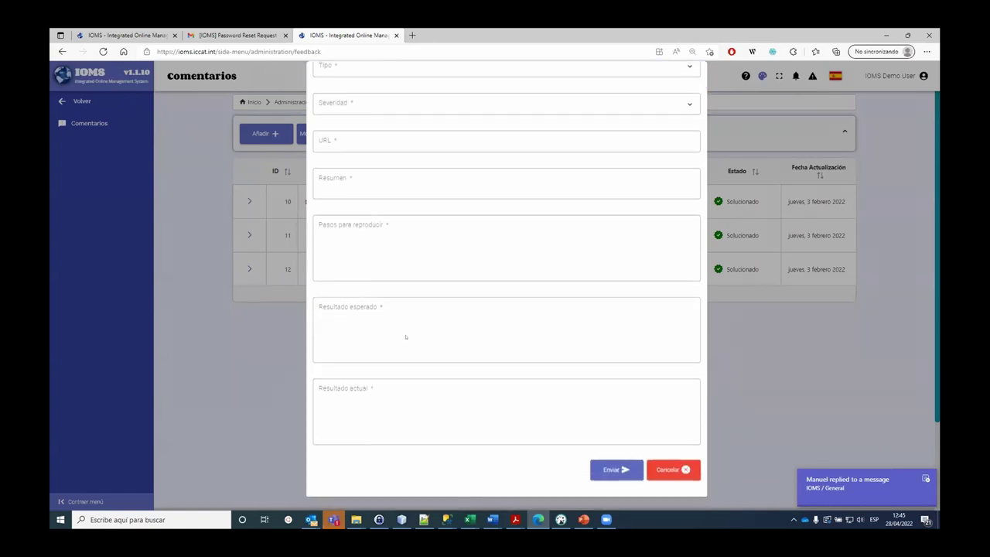
scroll(409, 294, up, 3)
click(685, 116)
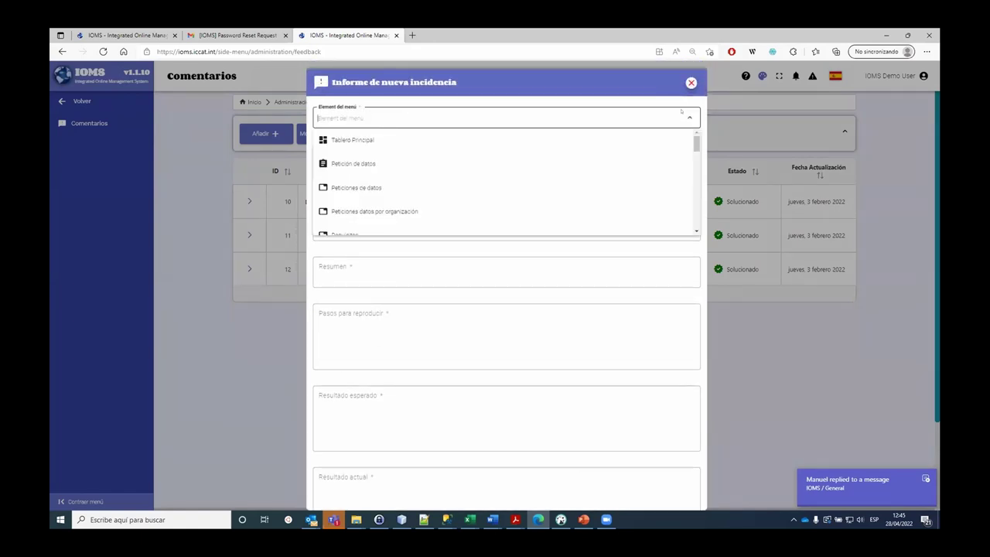
scroll(681, 207, down, 2)
scroll(682, 207, down, 2)
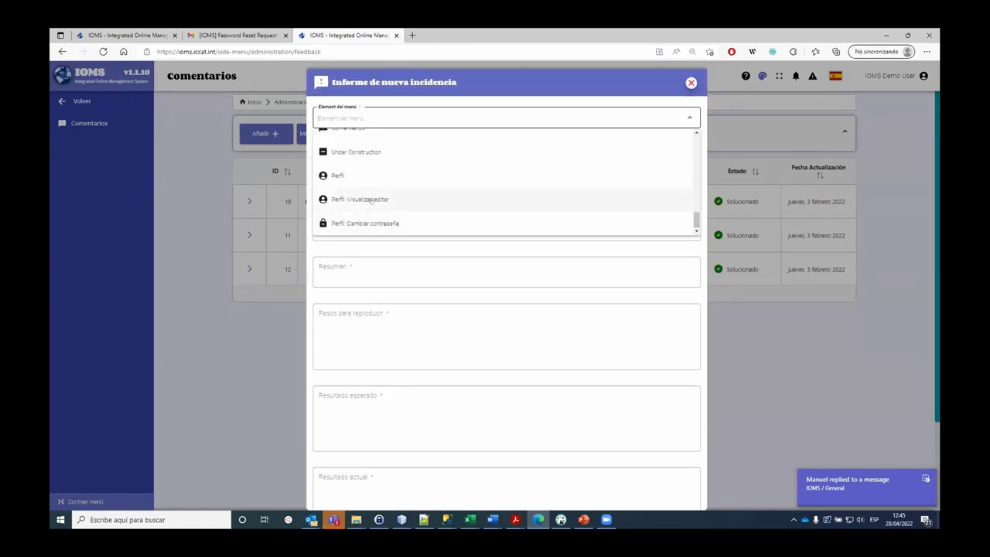
click(489, 206)
Set the report Tipo to Bug and Severidad to Trivial.
click(381, 150)
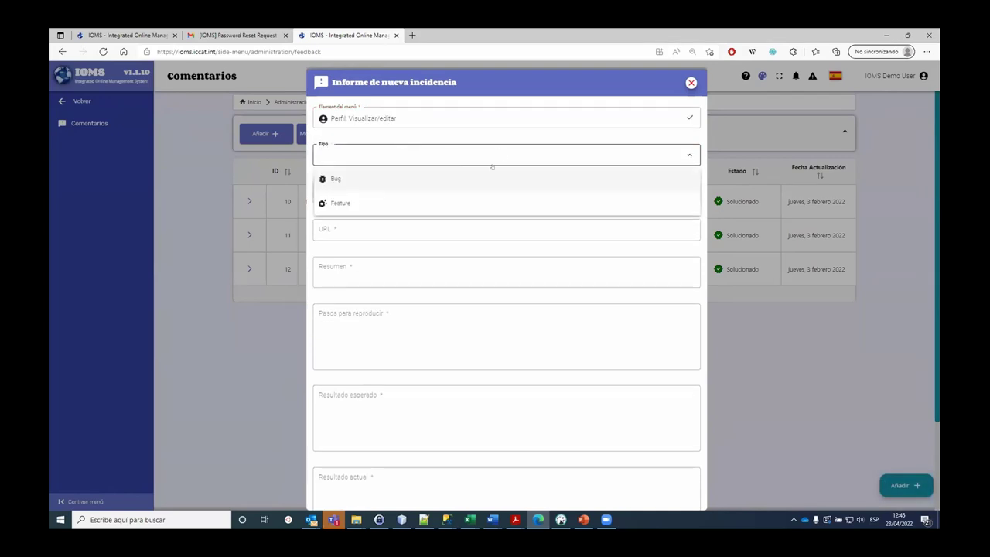
click(347, 180)
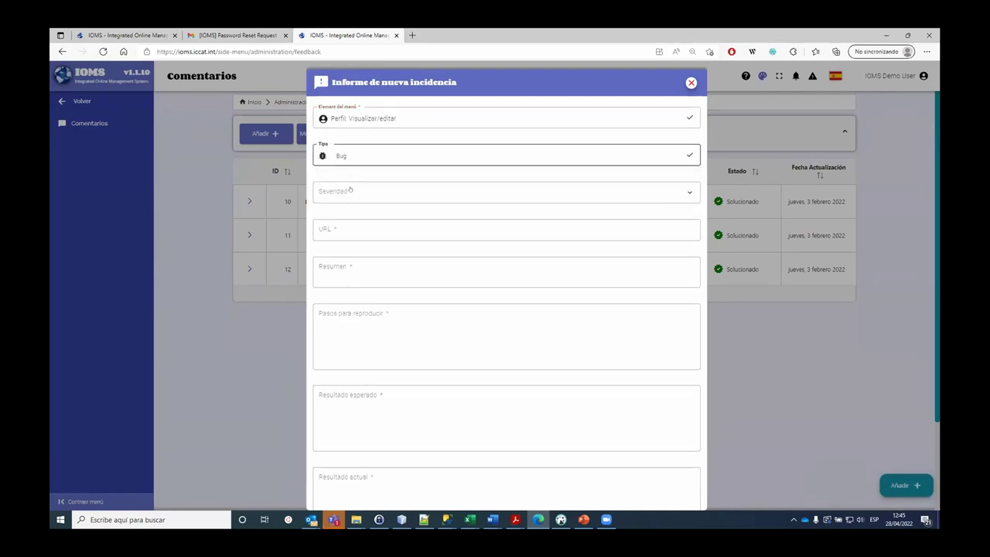
click(365, 196)
scroll(349, 274, down, 1)
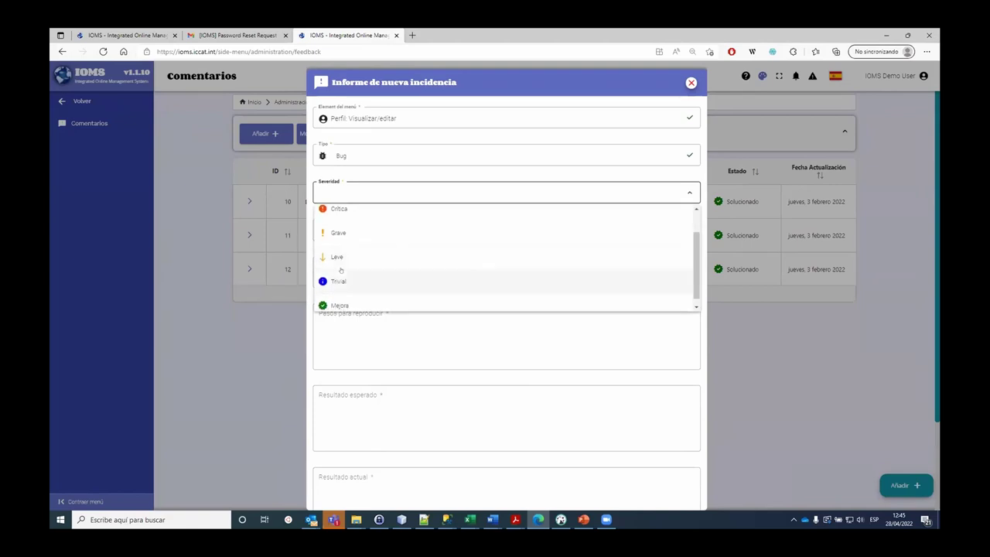
click(383, 283)
Autofill the edit-profile page URL, then dismiss the report without submitting.
click(357, 229)
click(433, 260)
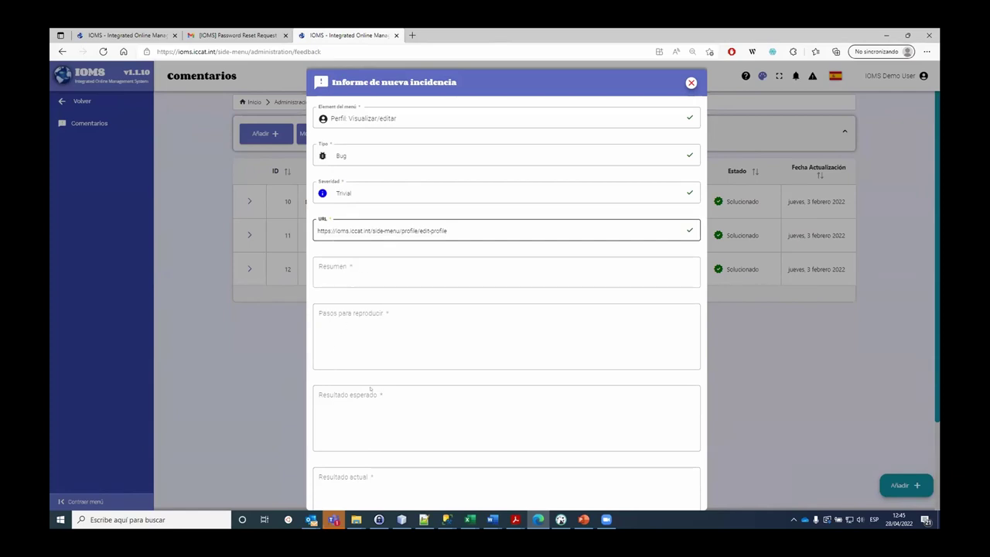
scroll(450, 373, down, 2)
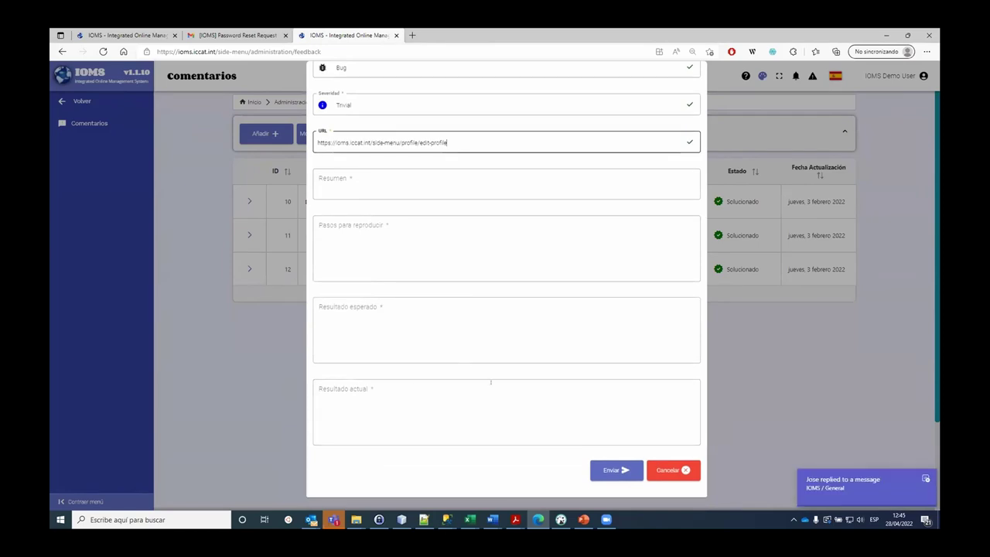
scroll(557, 327, up, 2)
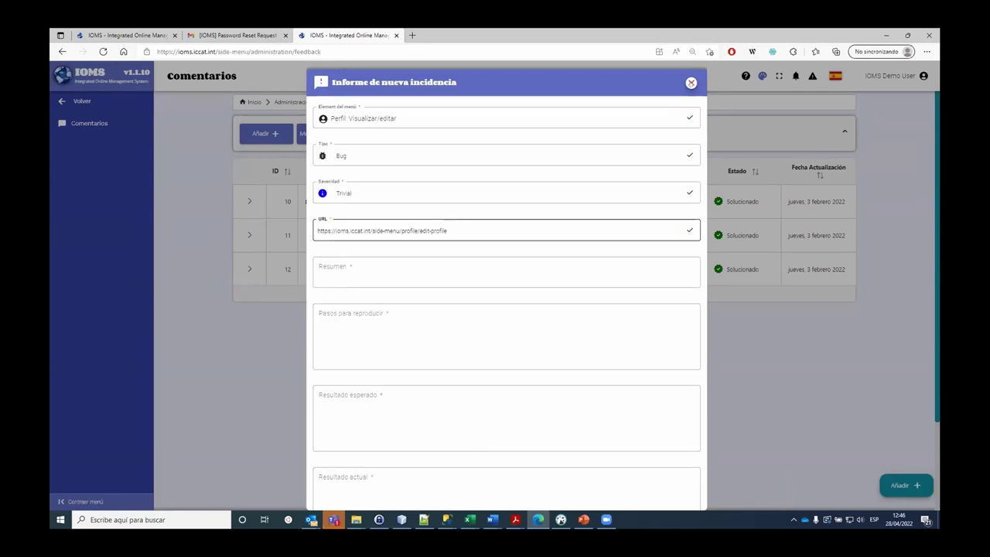
key(Escape)
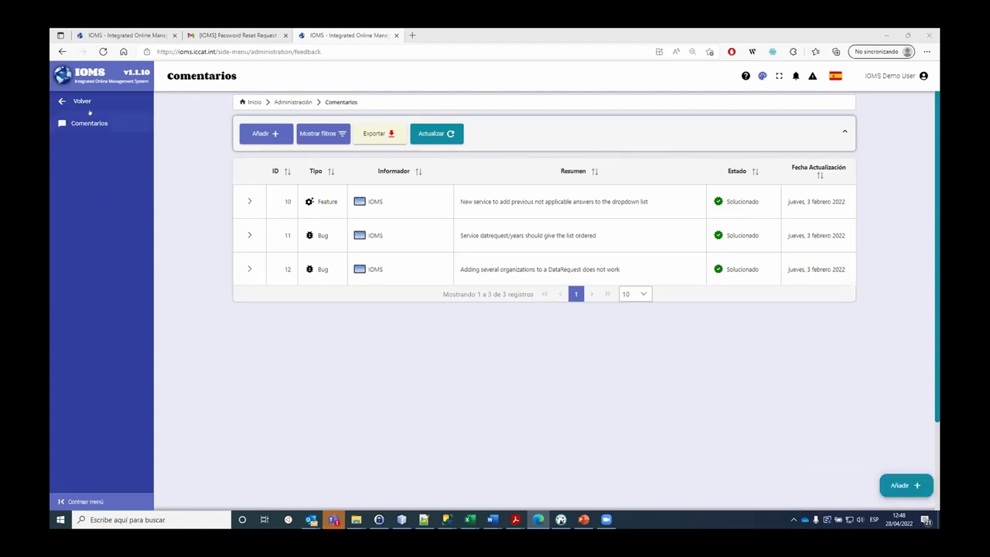
Return to Inicio, log out via Cerrar sesión, and sign in with the saved admin credentials.
click(250, 102)
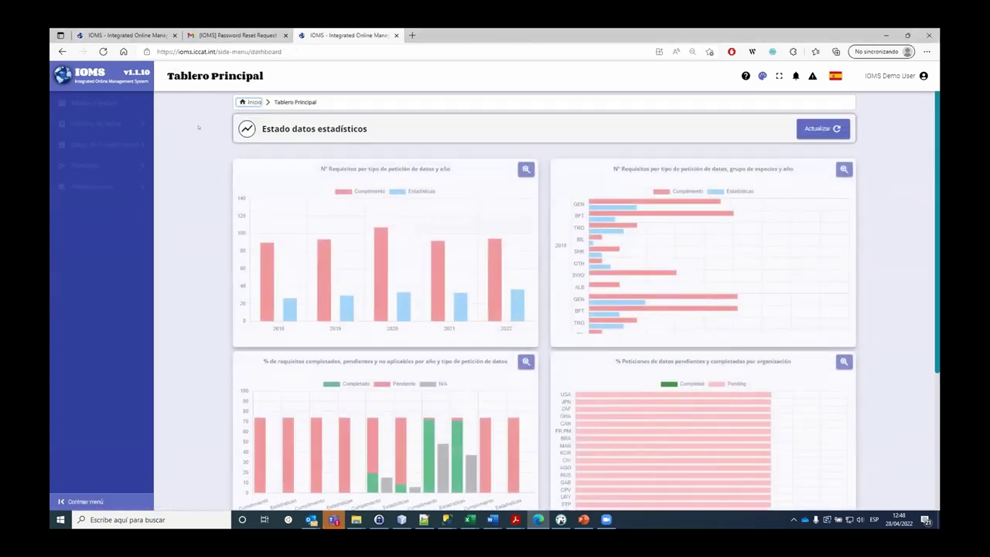
click(892, 76)
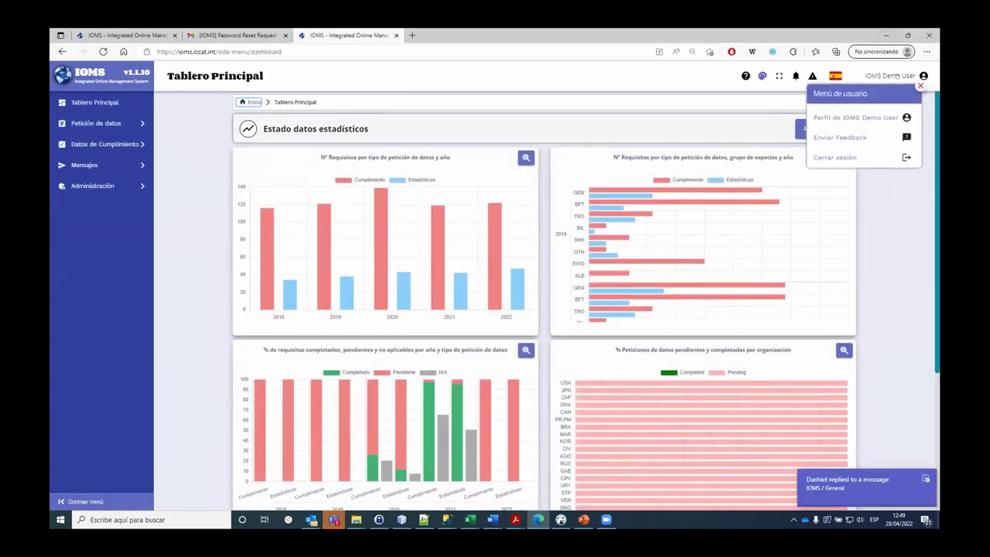
click(860, 158)
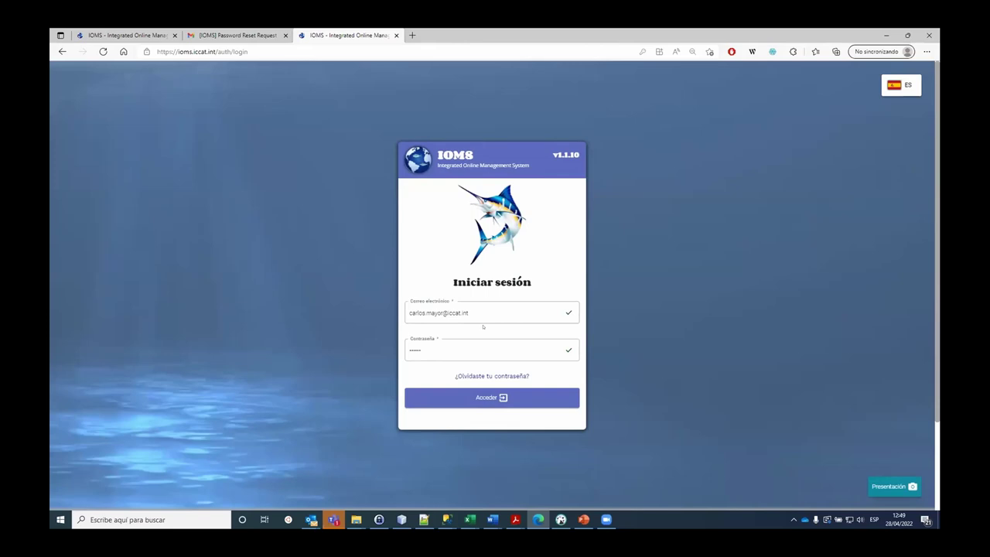
click(500, 397)
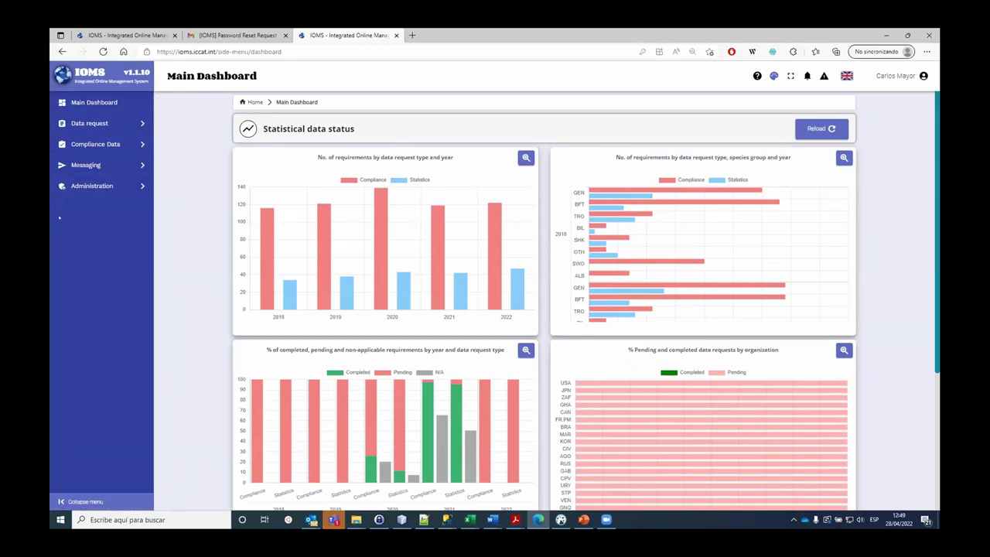
Open the Users list and start a new user, autofilling name, e-mail and phone for a second demo user.
click(89, 185)
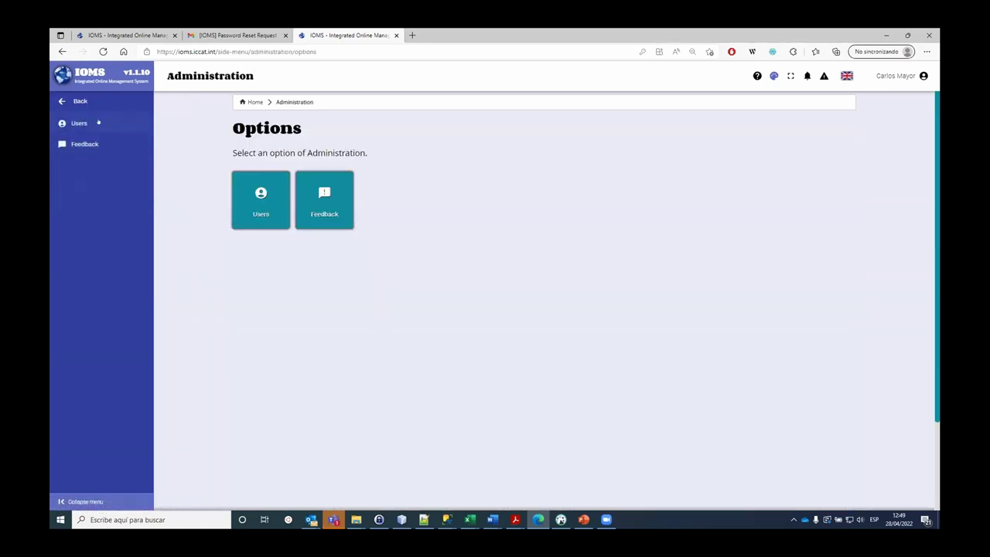
click(238, 196)
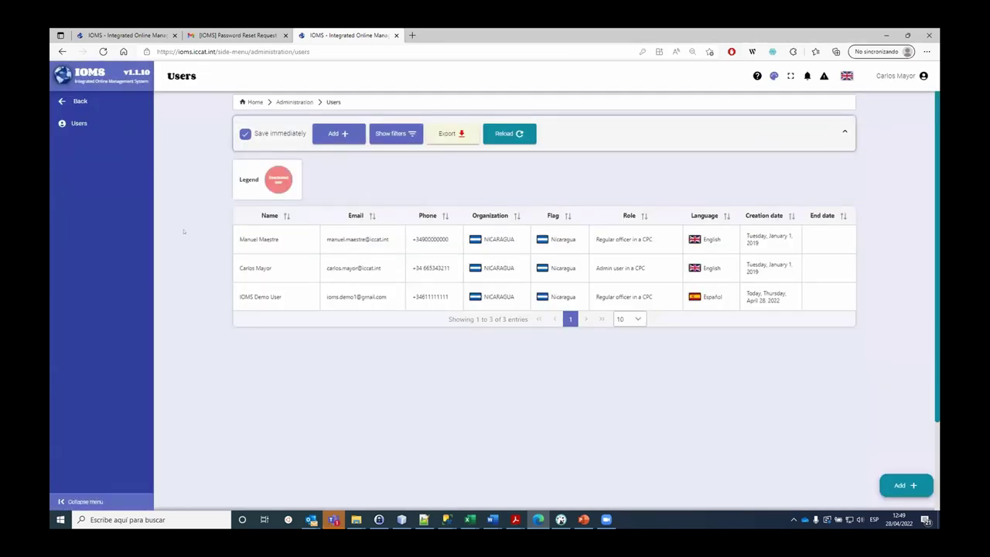
click(333, 134)
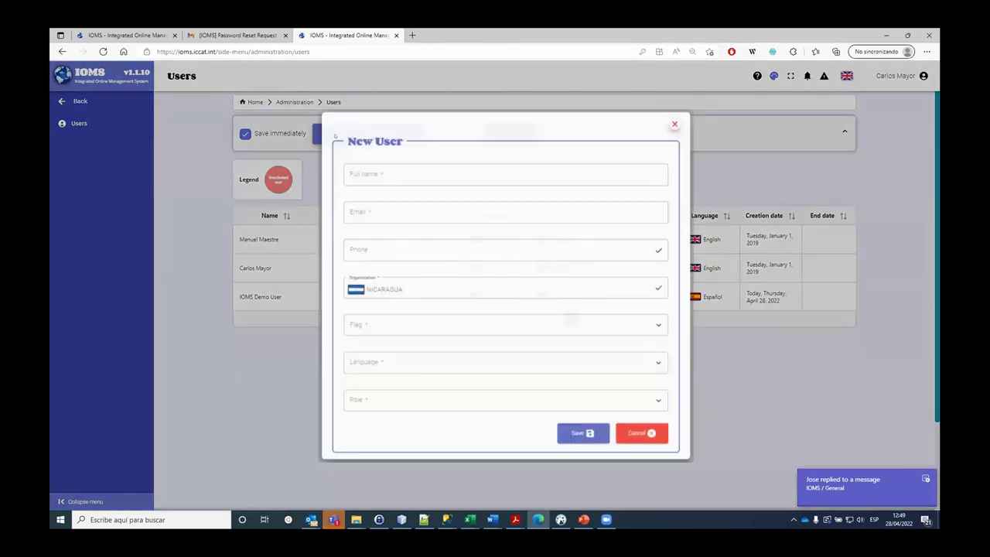
click(363, 172)
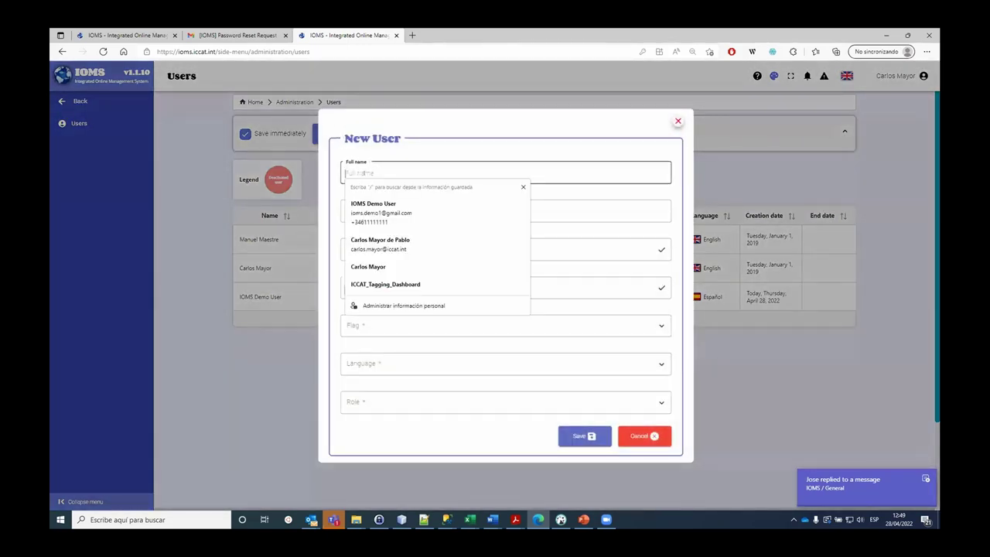
click(430, 216)
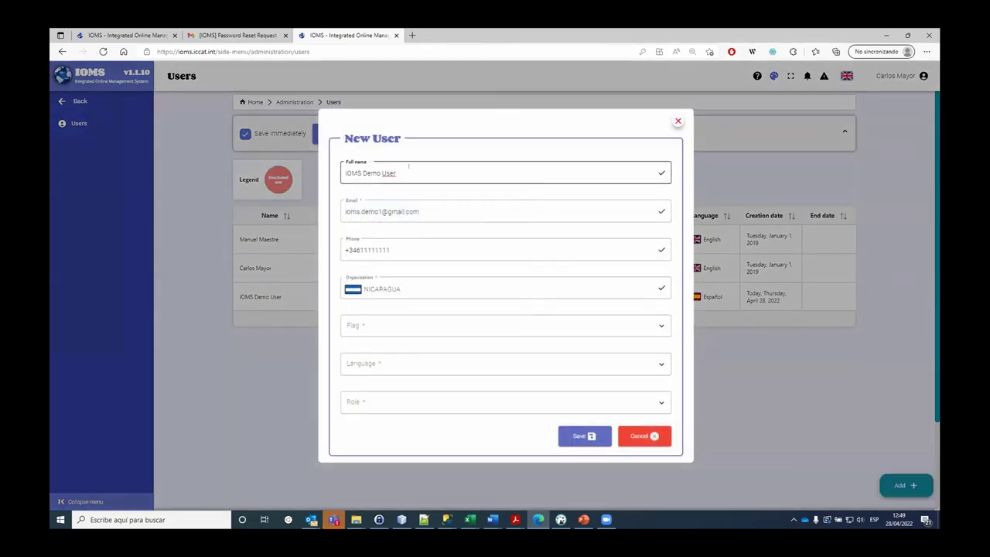
text(2)
Set Flag to Nicaragua, Language to Español, Role to Regular officer in a CPC, then cancel.
click(378, 330)
click(372, 349)
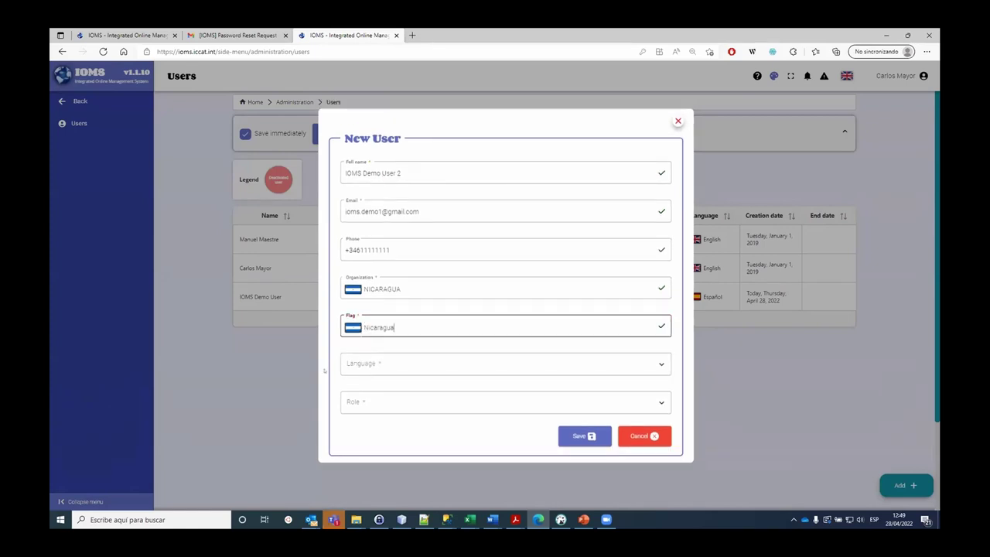
click(356, 365)
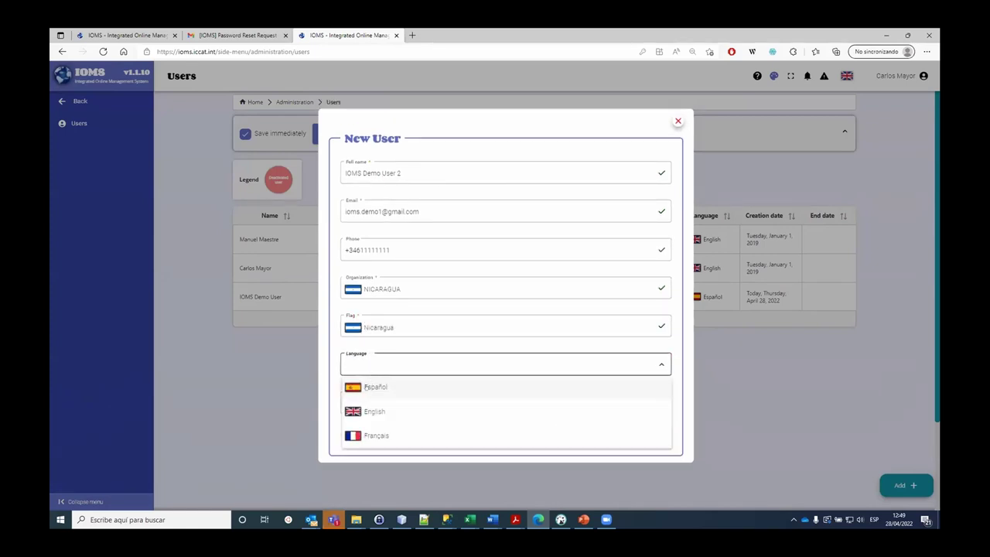
click(367, 388)
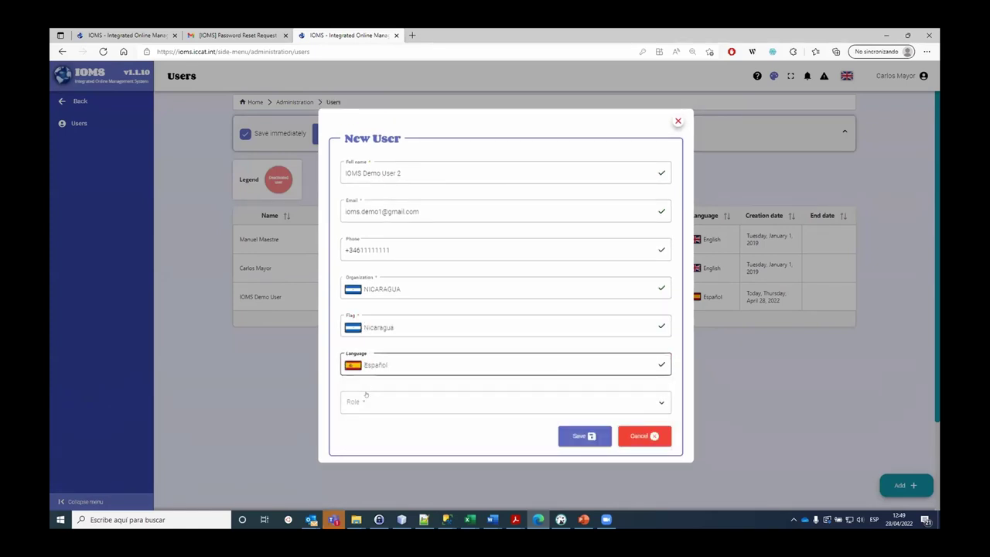
click(366, 399)
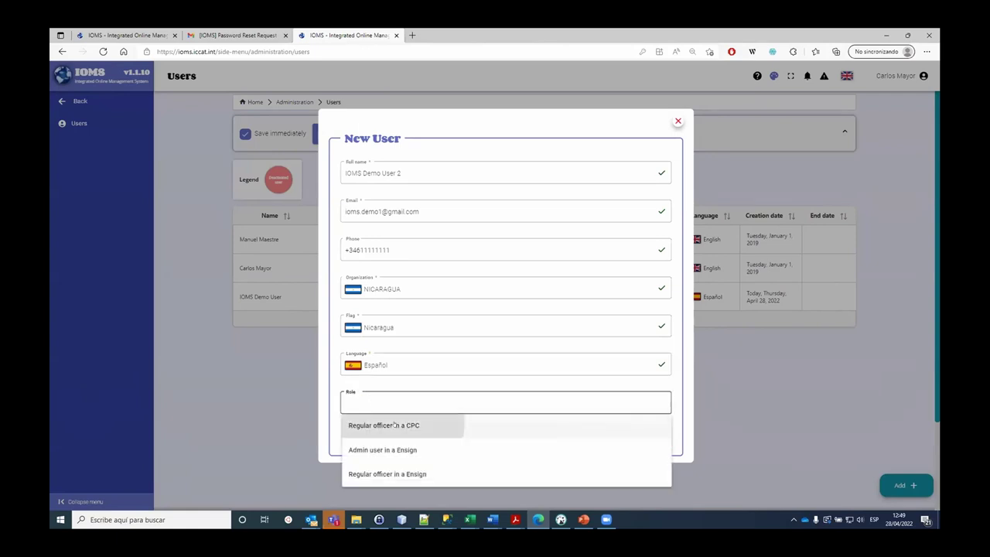
click(387, 422)
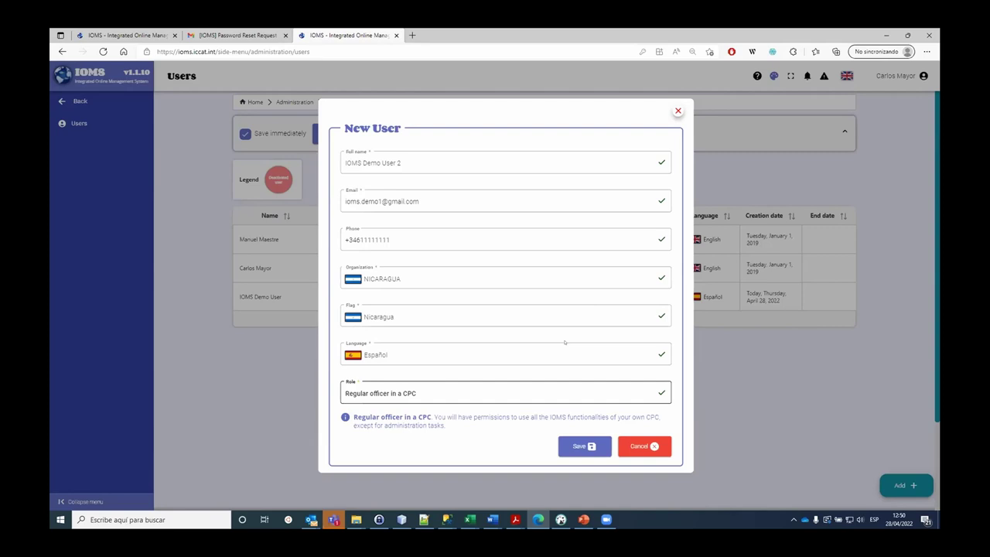
click(638, 447)
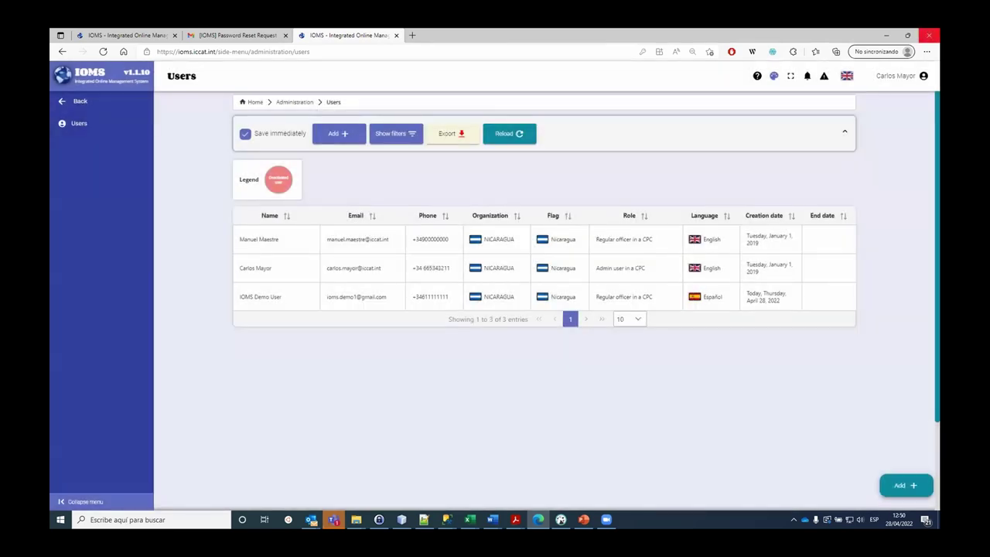
Log out of the admin account and enter the demo account's email with an empty password.
click(922, 77)
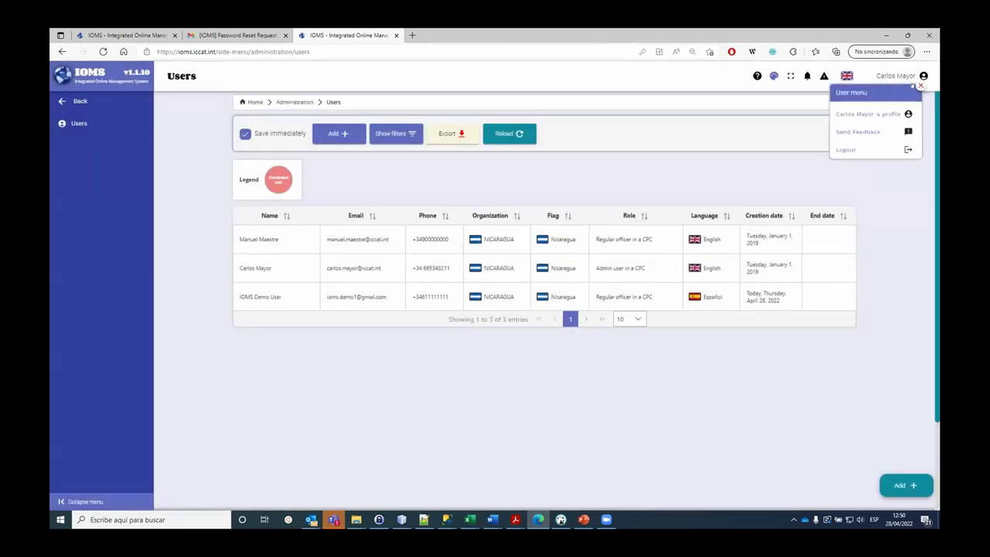
click(867, 157)
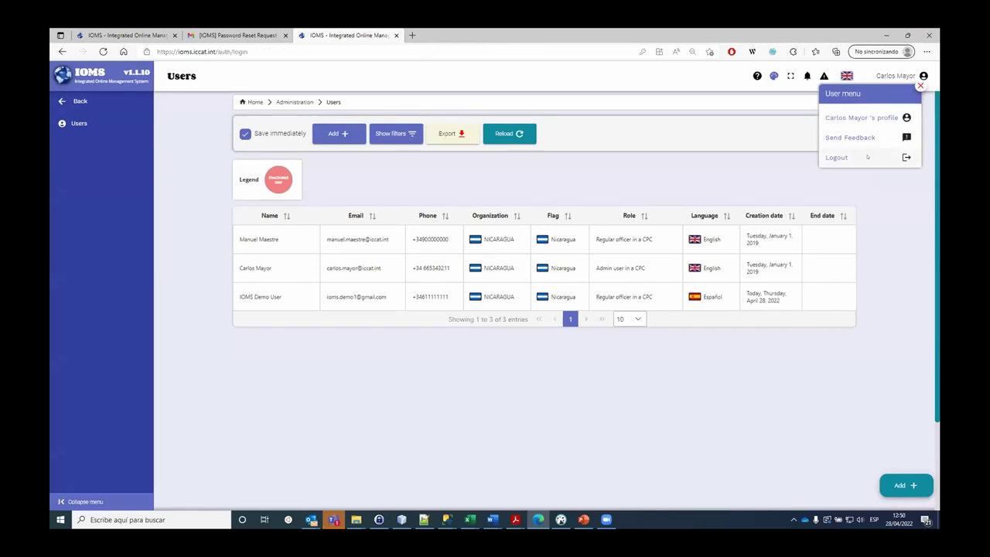
click(475, 309)
drag(469, 312, 393, 312)
key(BackSpace)
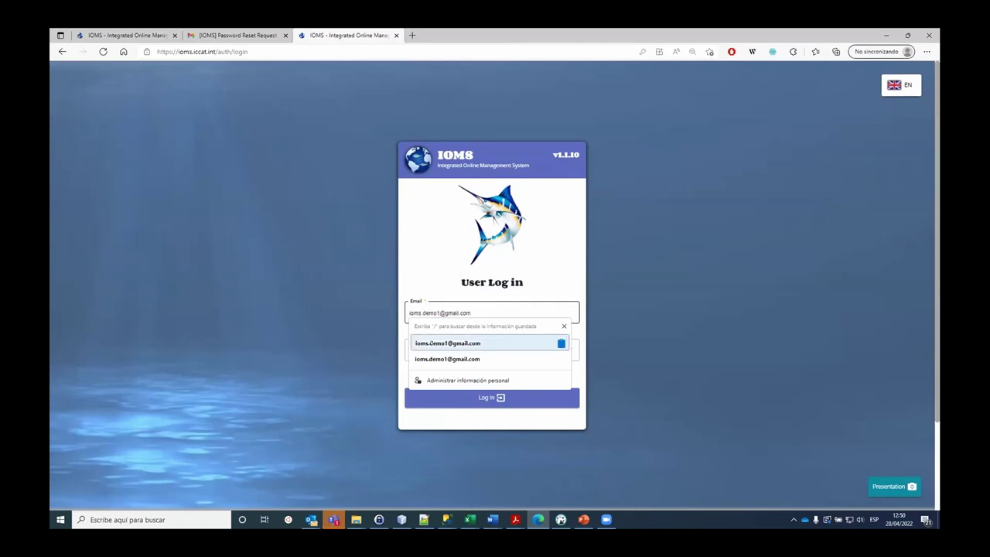
click(447, 343)
click(428, 350)
key(ctrl+a)
key(BackSpace)
click(681, 286)
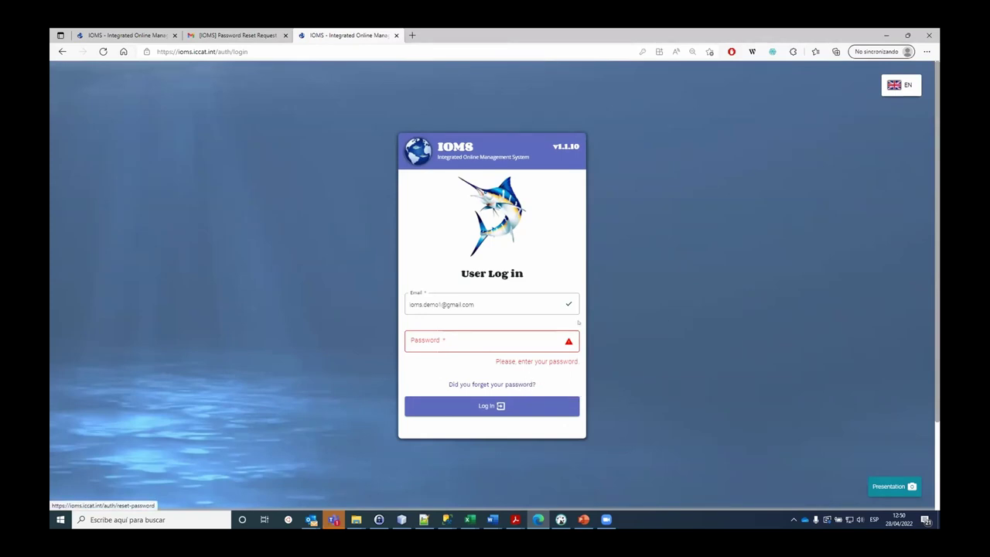
Request a password-reset email via the forgotten-password page and reCAPTCHA, then return to login.
click(506, 385)
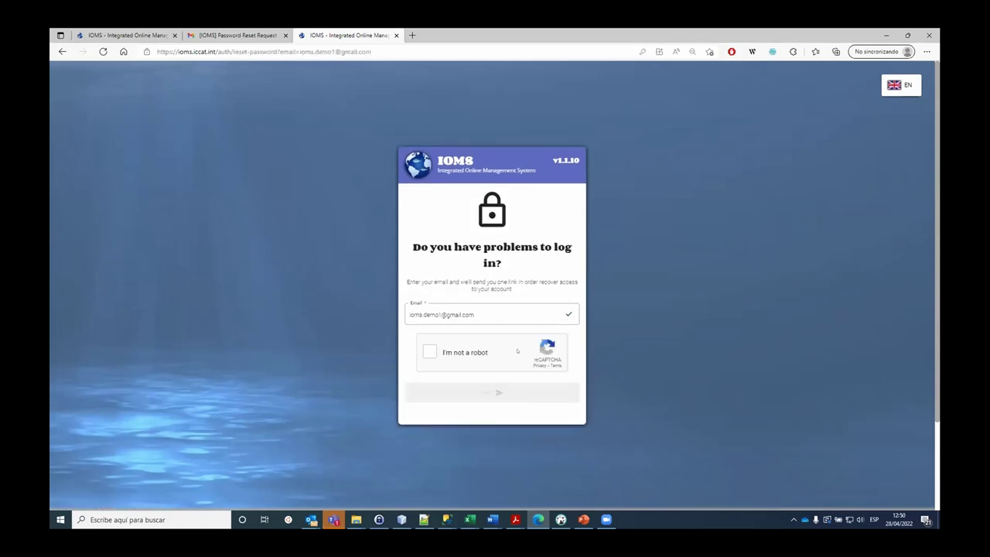
click(431, 352)
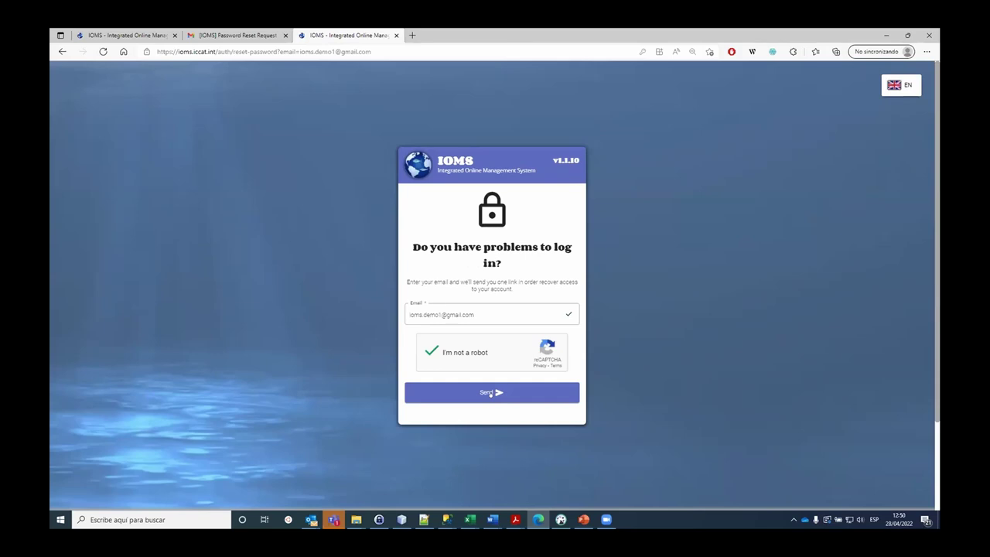
click(490, 393)
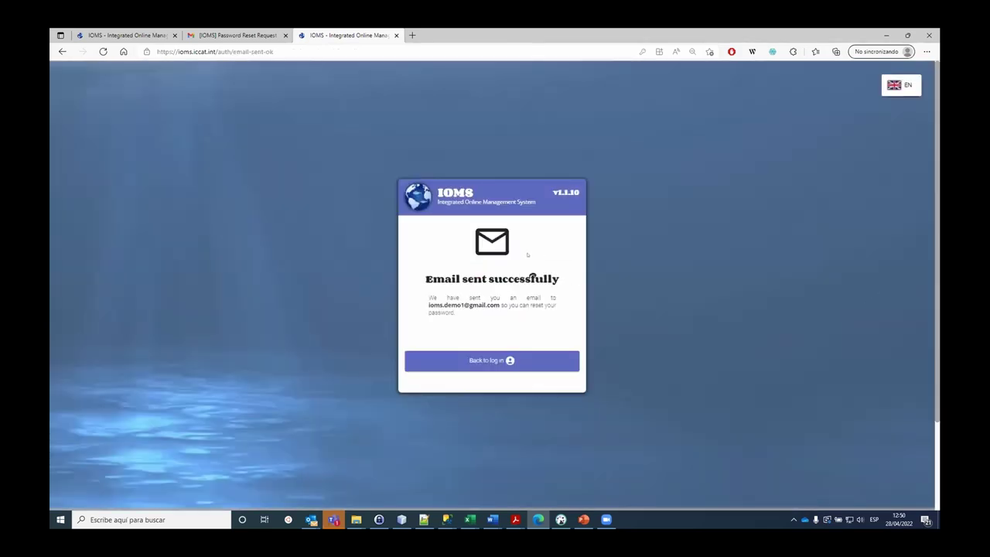
click(491, 361)
Open the new Password Reset Request email in Gmail and follow its reset link.
click(236, 35)
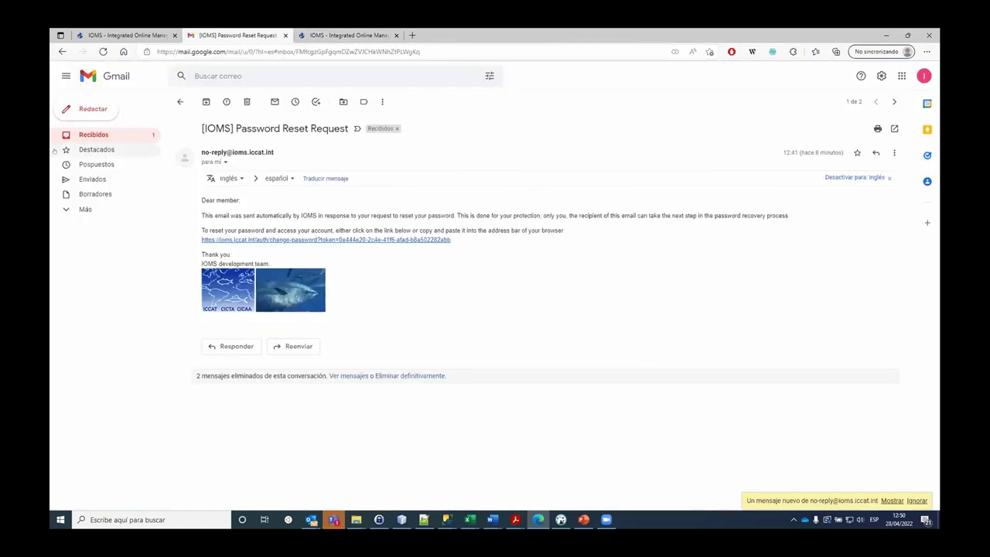
click(93, 135)
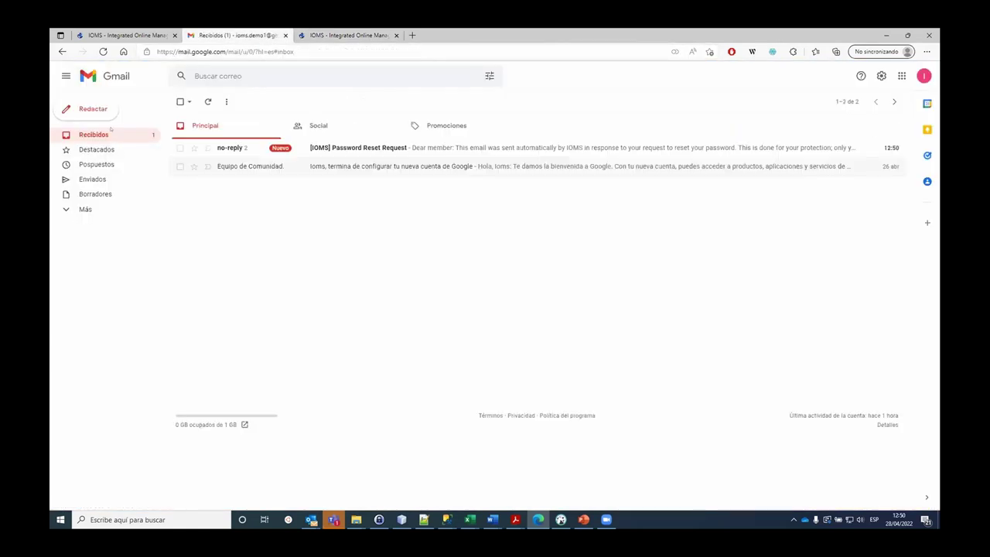
click(387, 147)
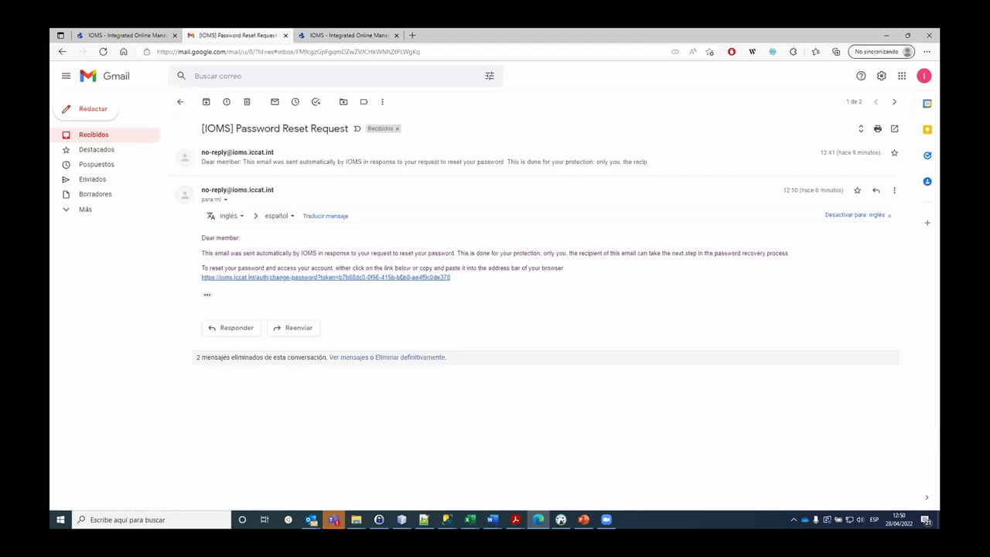
click(400, 278)
Enter a new strong password, confirm it in the second field, and accept the change.
click(482, 315)
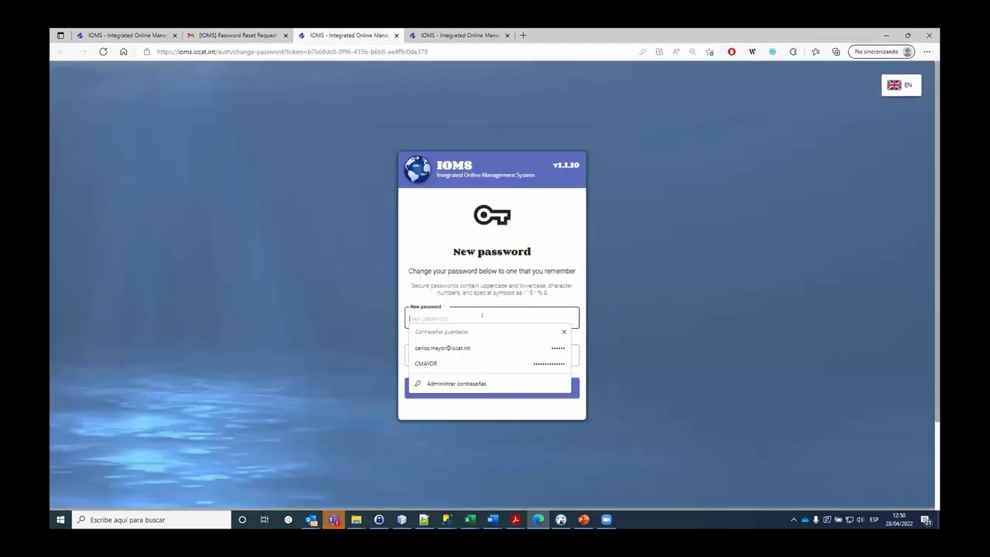
text(•••)
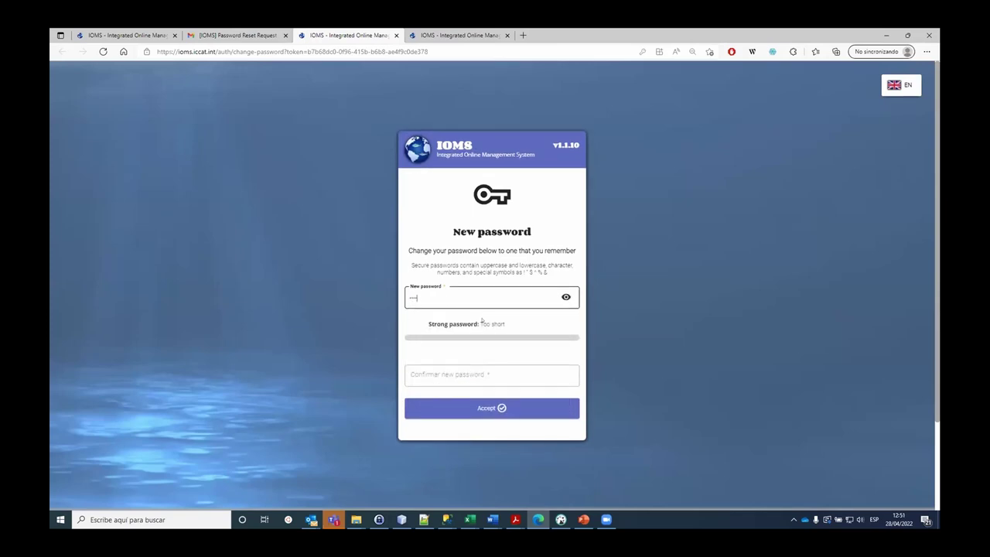
text(••••••)
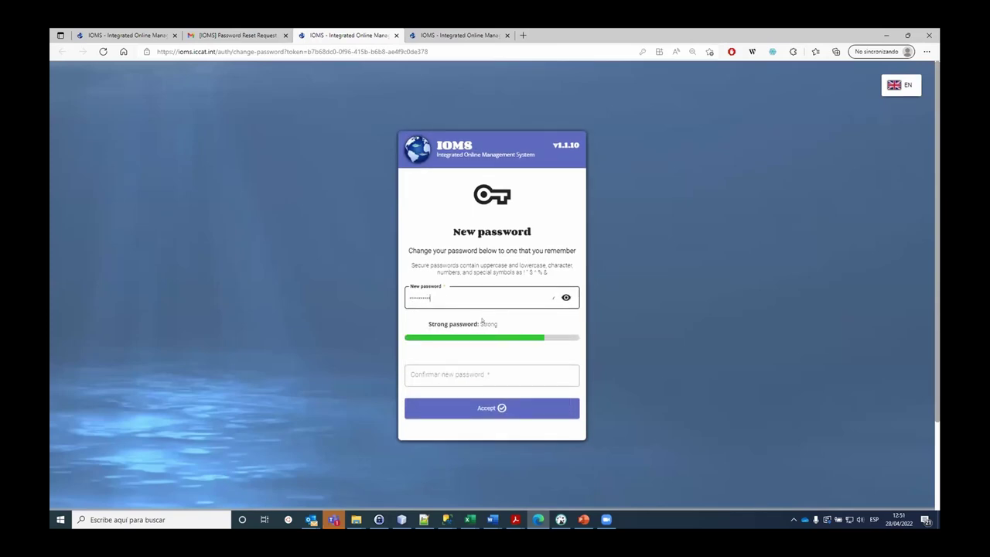
click(468, 370)
text(••••••••••)
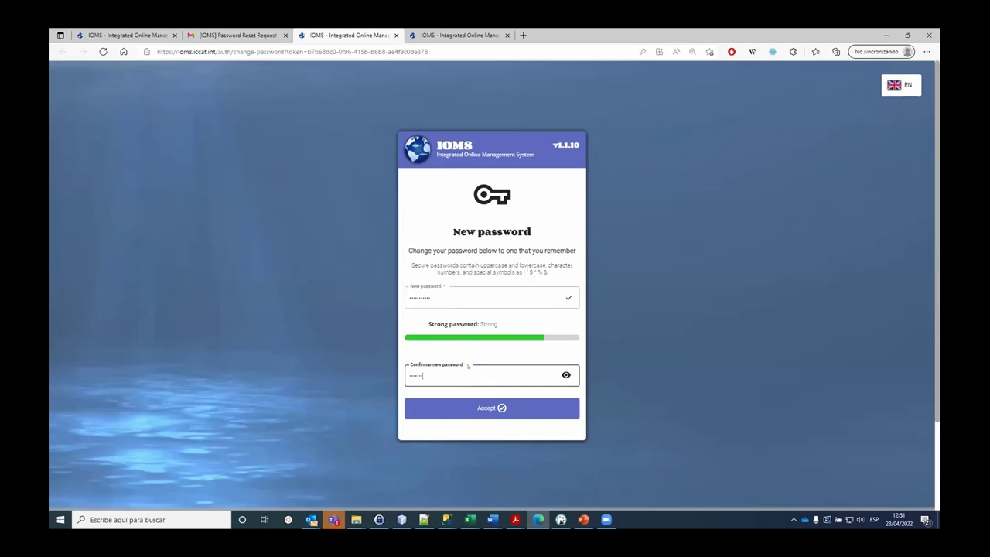
click(497, 413)
Return to the login page and sign in with the demo account's e-mail and new password.
click(492, 358)
click(452, 320)
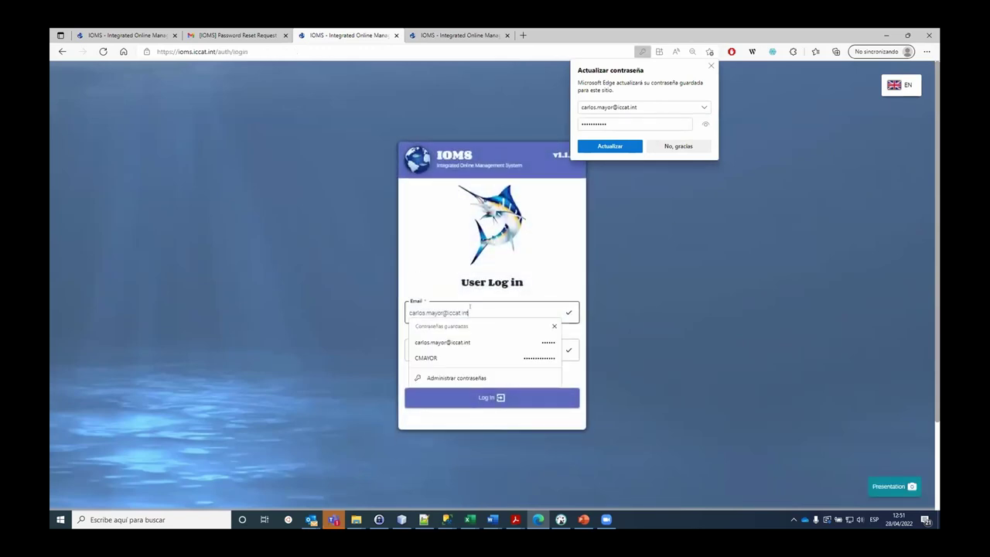
key(ctrl+a)
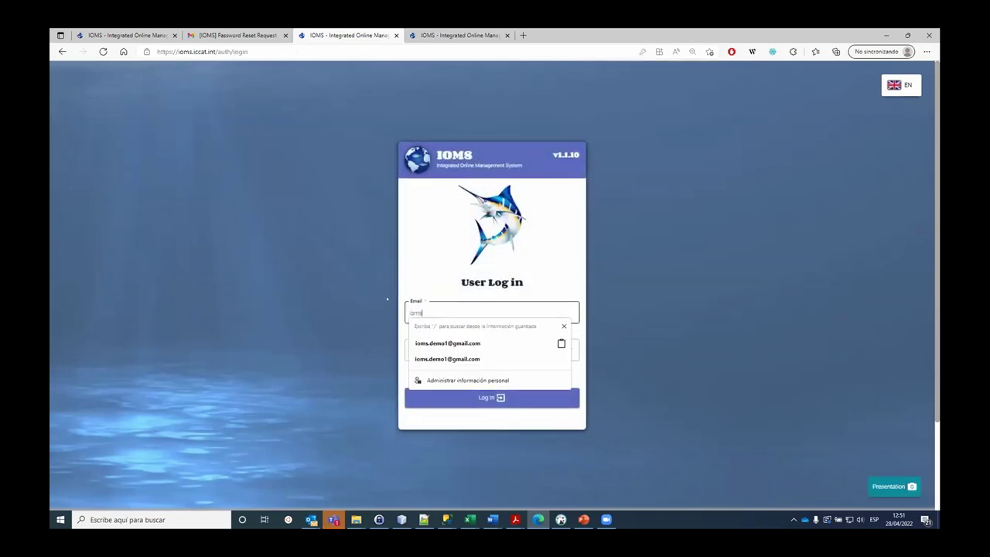
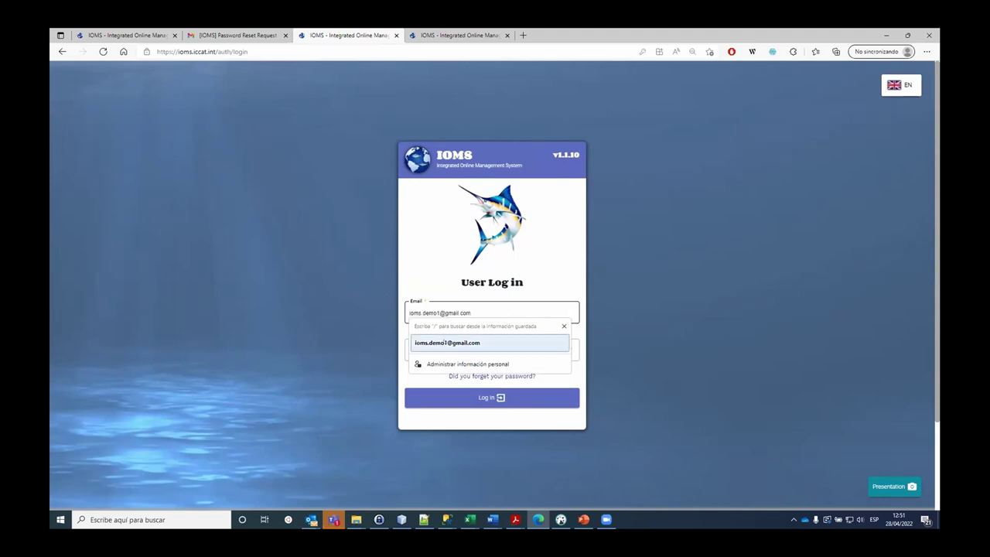
click(445, 342)
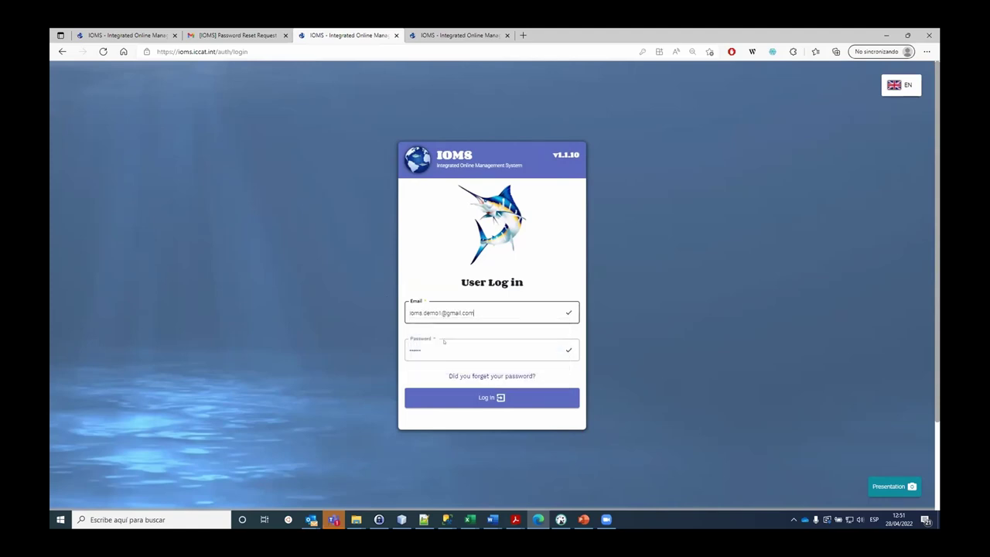
click(440, 343)
drag(441, 342, 399, 344)
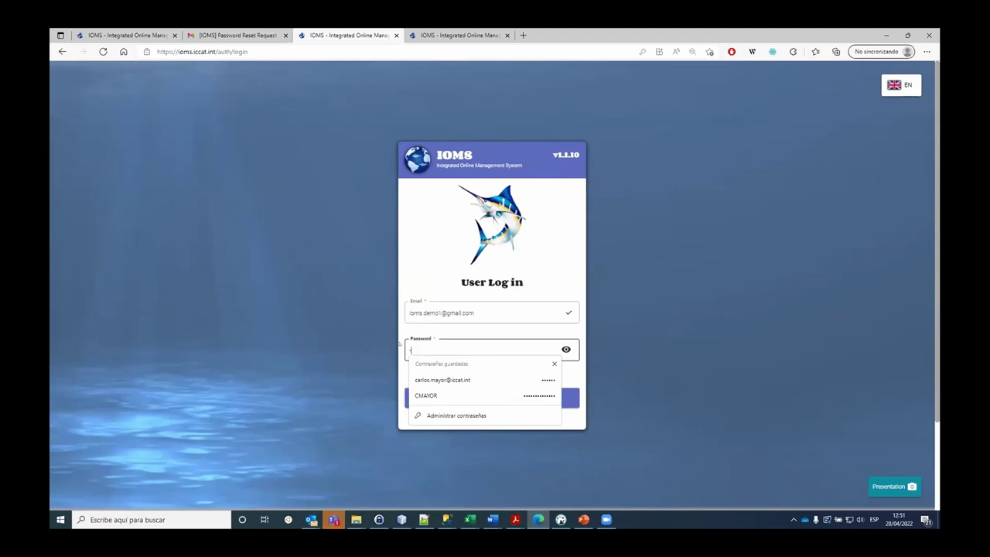
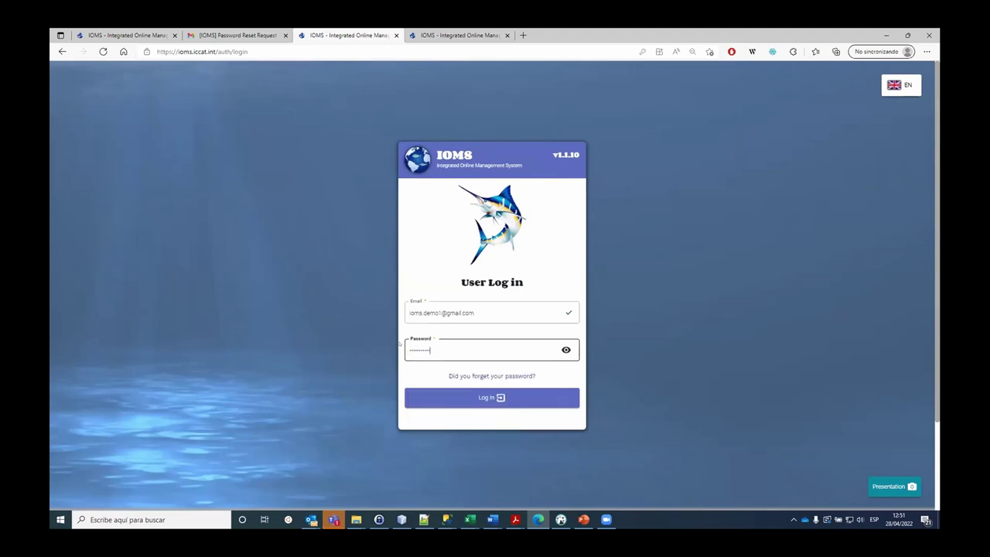
click(508, 399)
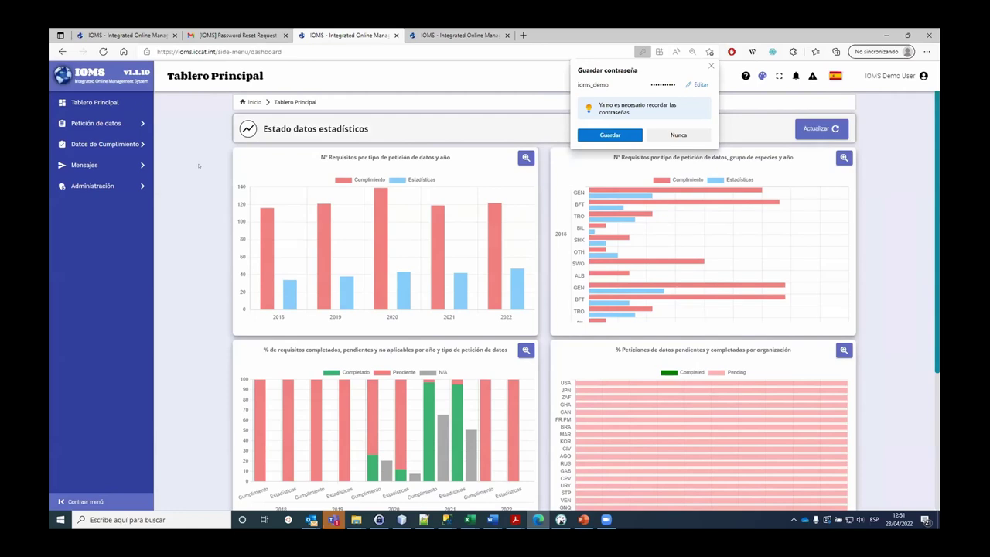
Decline Edge's offer to save the password.
click(679, 135)
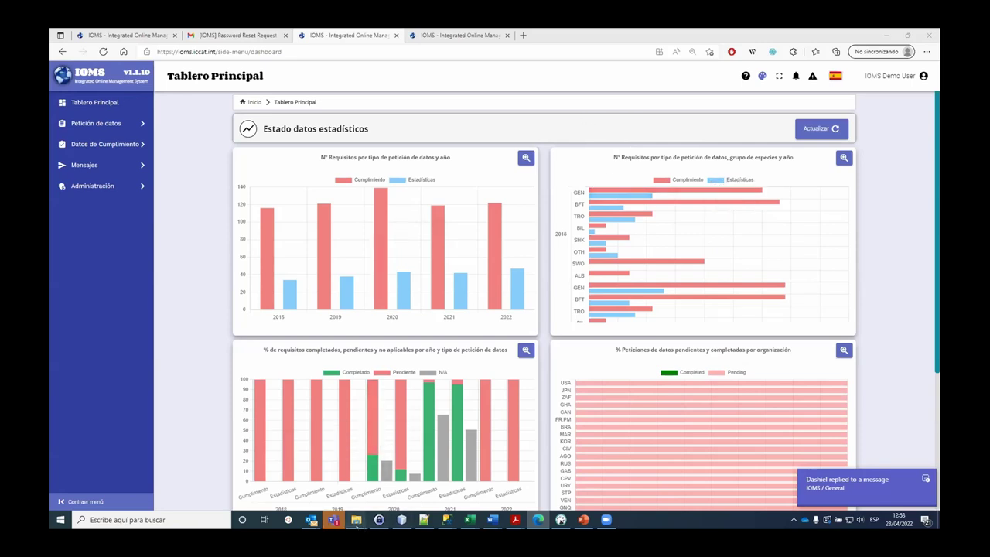
Bring the presentations folder window forward and maximize it.
mouse_move(363, 529)
click(448, 478)
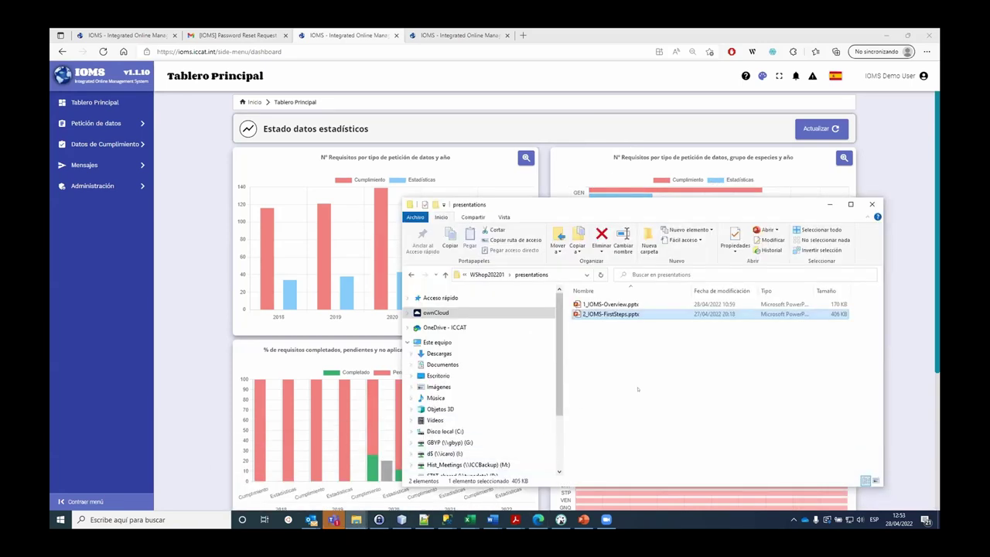
click(851, 205)
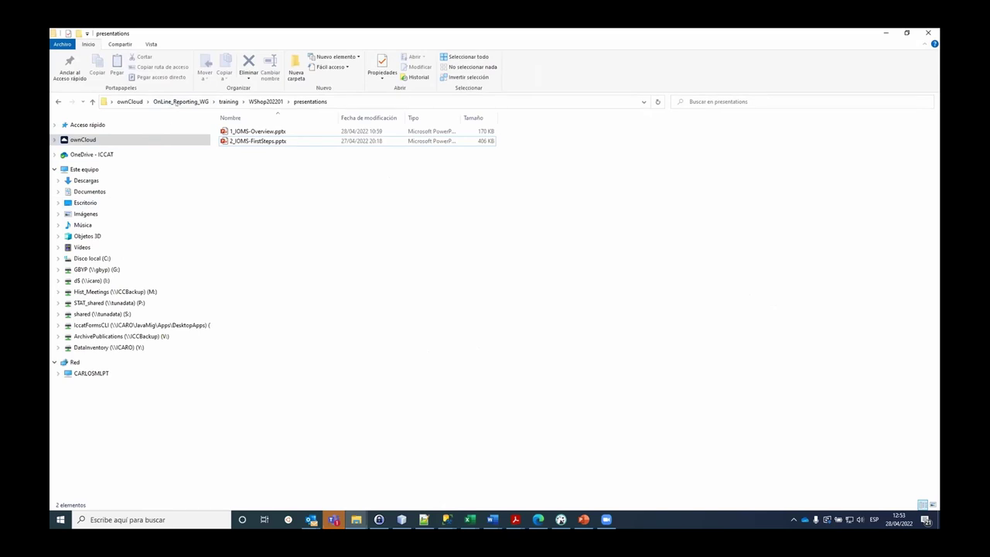
Browse ownCloud > OnLine_Reporting_WG > training > WShop202201 > data and open IOMS_regUsers_v1.xlsx.
click(129, 101)
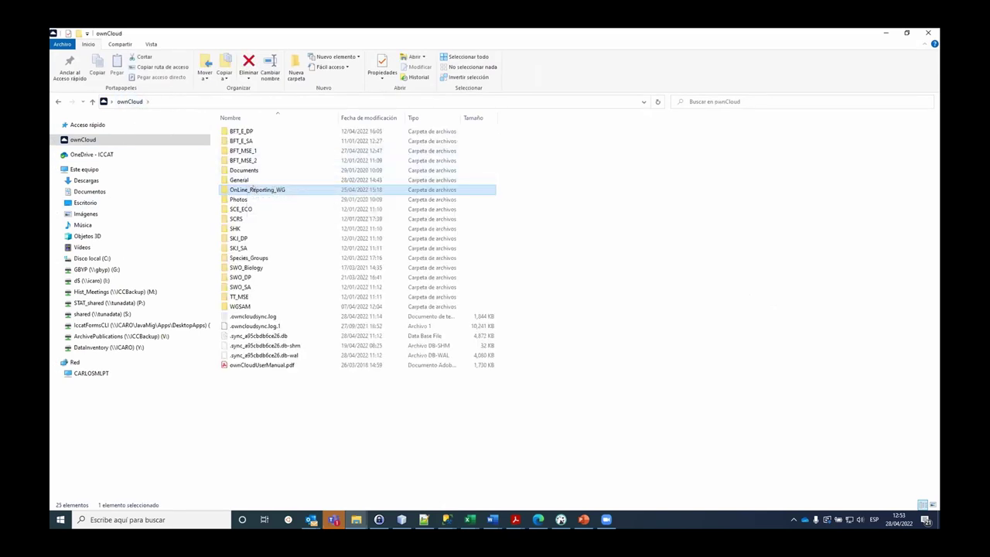
double_click(253, 189)
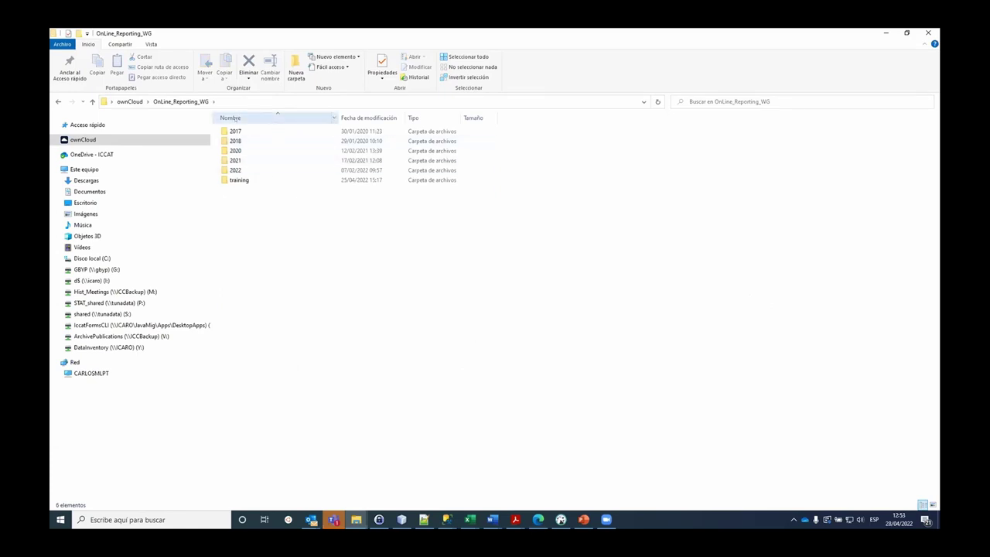
double_click(240, 180)
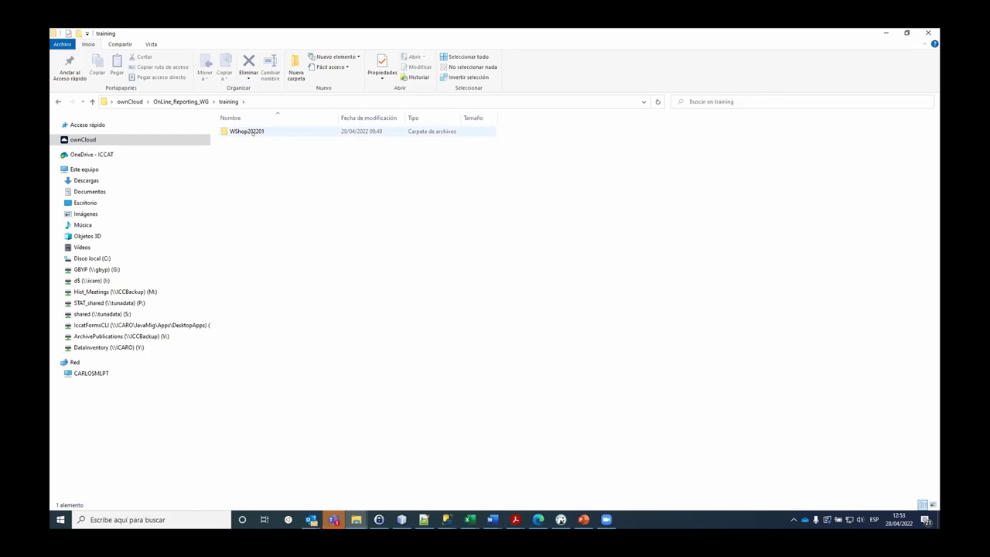
double_click(253, 133)
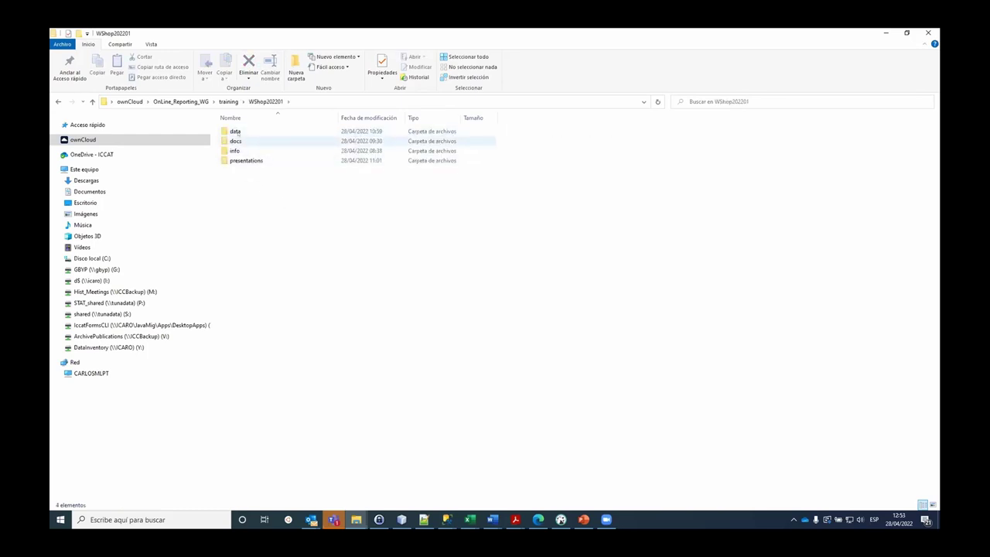
click(244, 133)
double_click(245, 133)
double_click(268, 132)
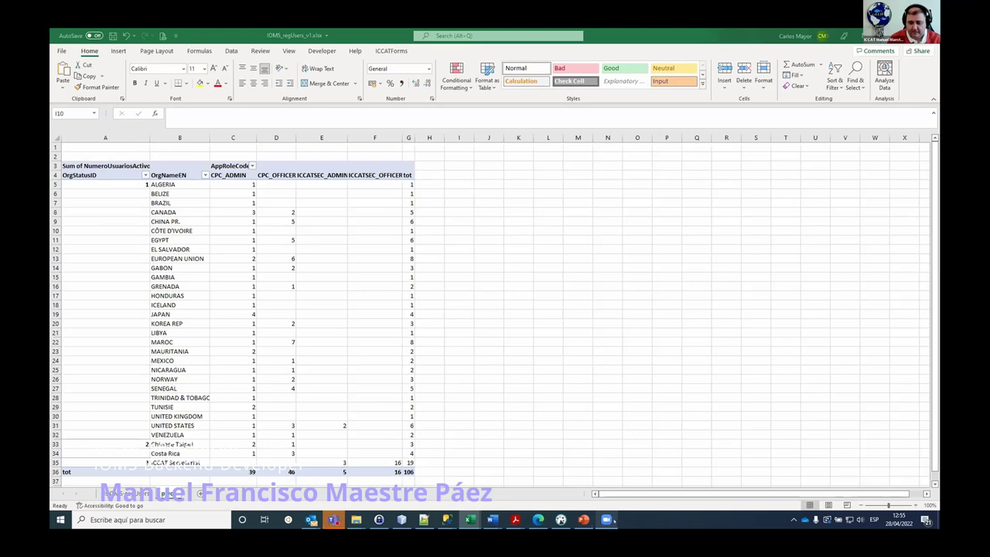
Switch from the Excel pivot sheet back to the IOMS dashboard in Edge.
mouse_move(584, 519)
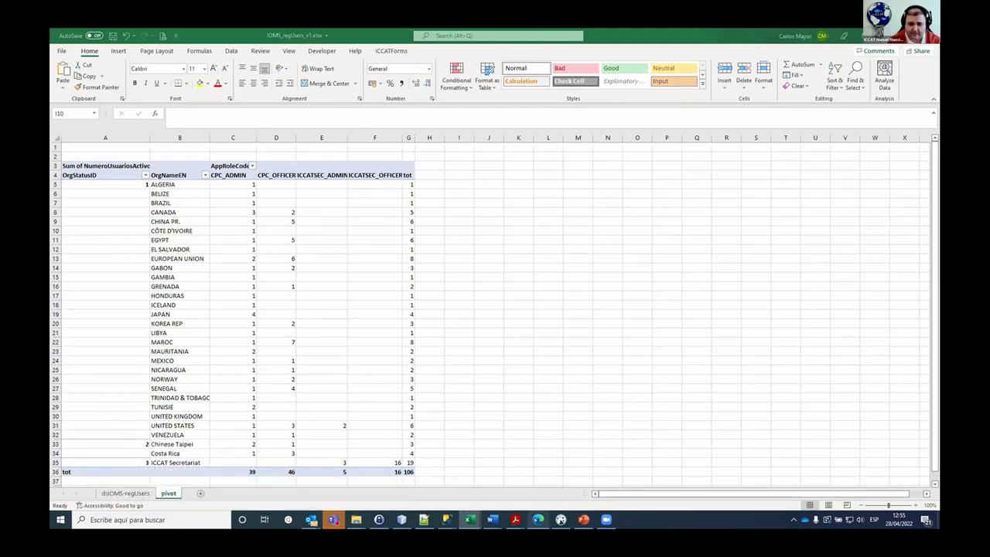
click(537, 519)
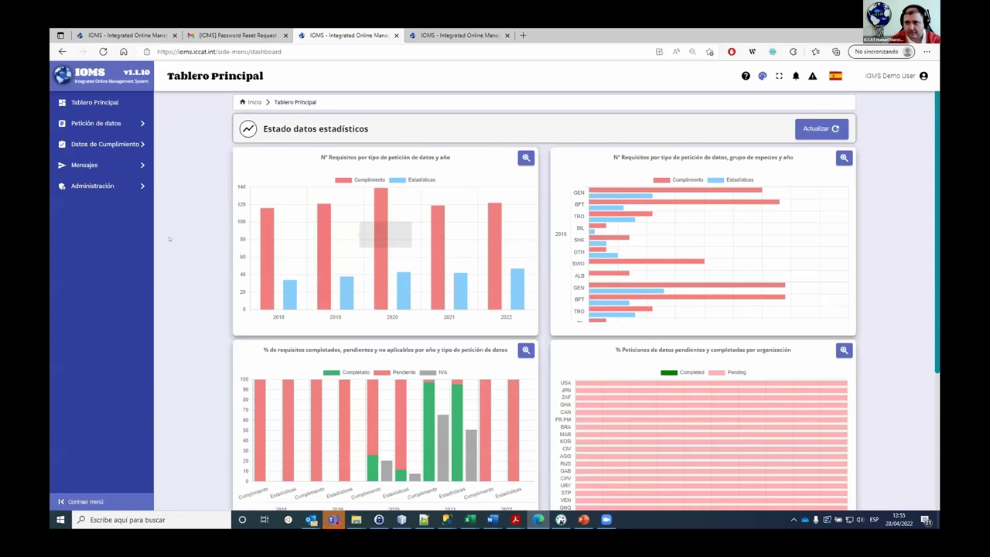
Log out of the demo account from the Tablero Principal user menu.
click(92, 186)
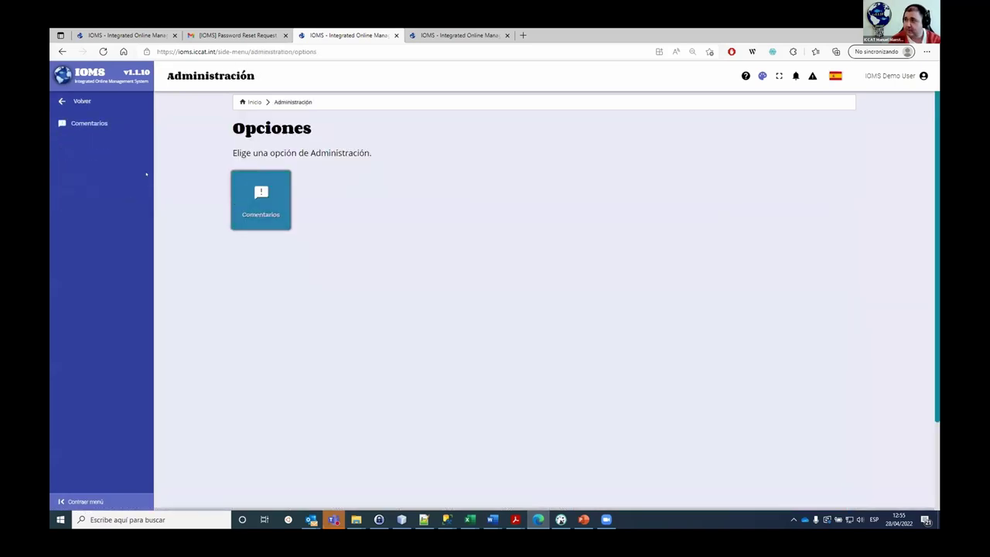
click(63, 101)
click(924, 76)
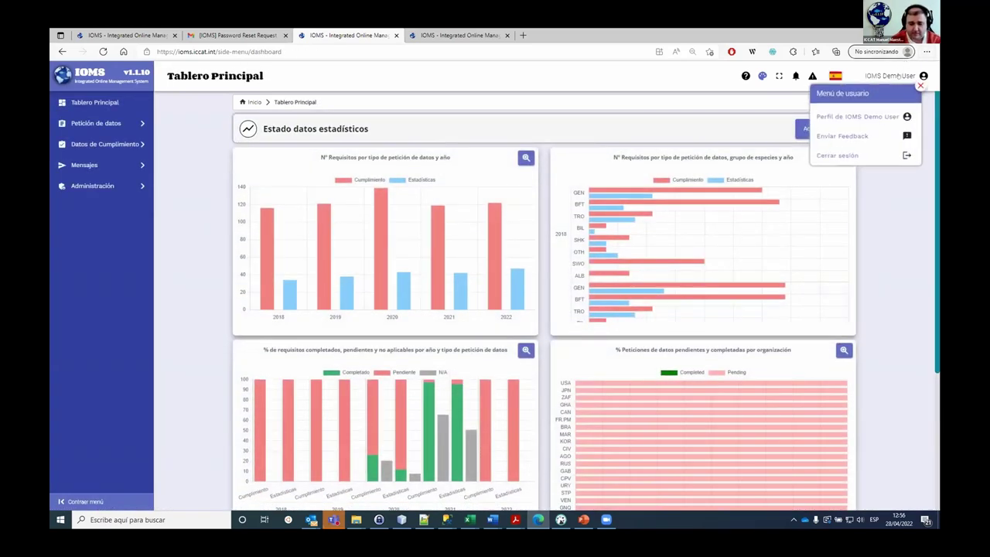
click(877, 157)
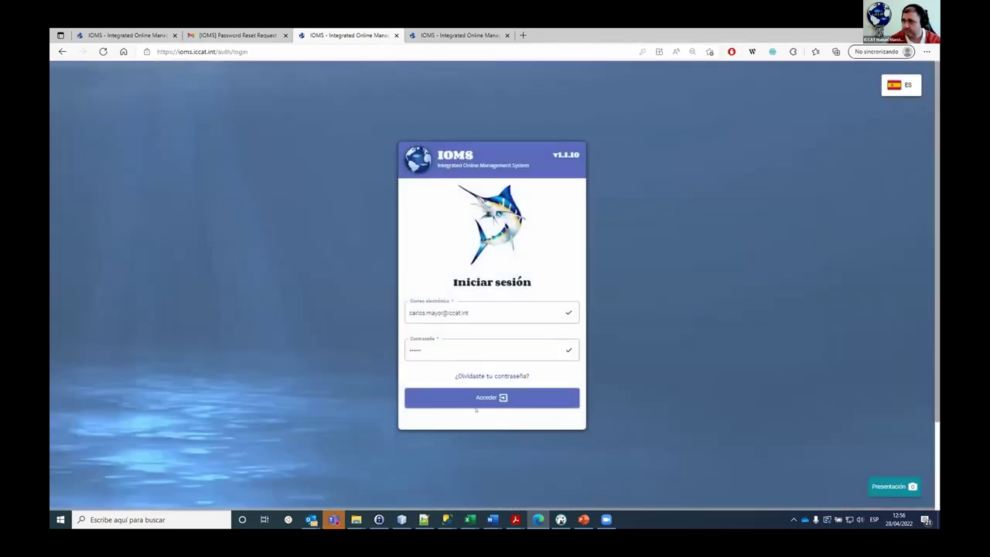
Sign in as the administrator and open the Users administration list.
click(485, 397)
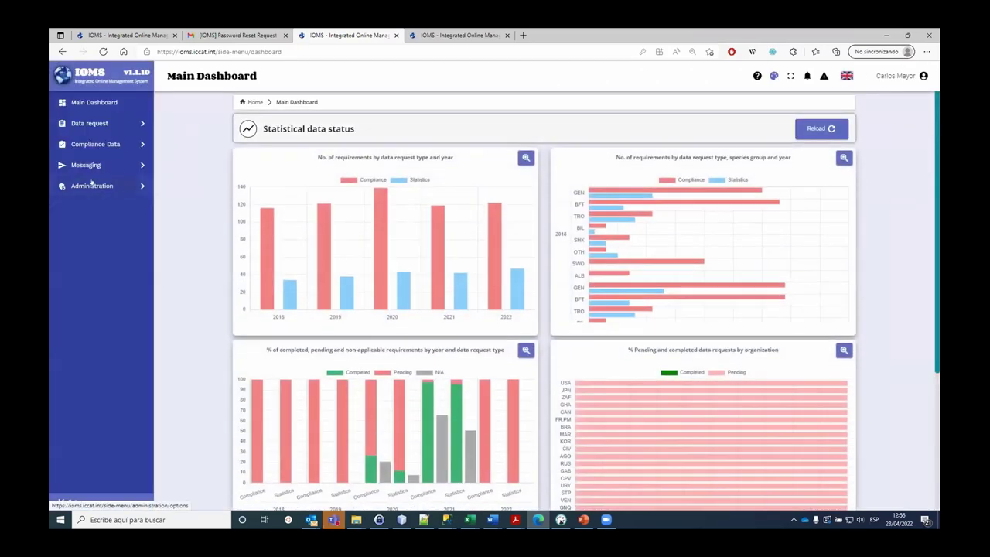
click(89, 185)
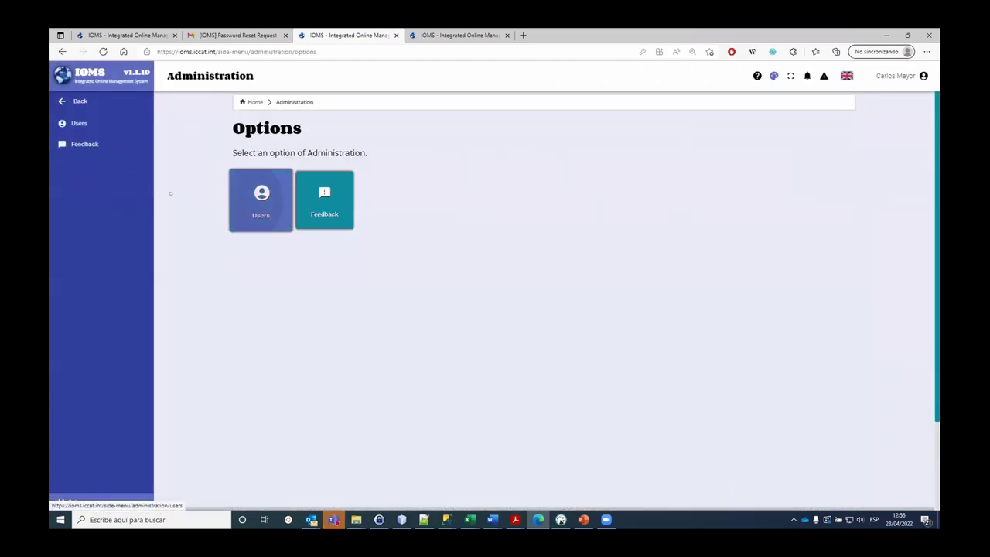
click(260, 203)
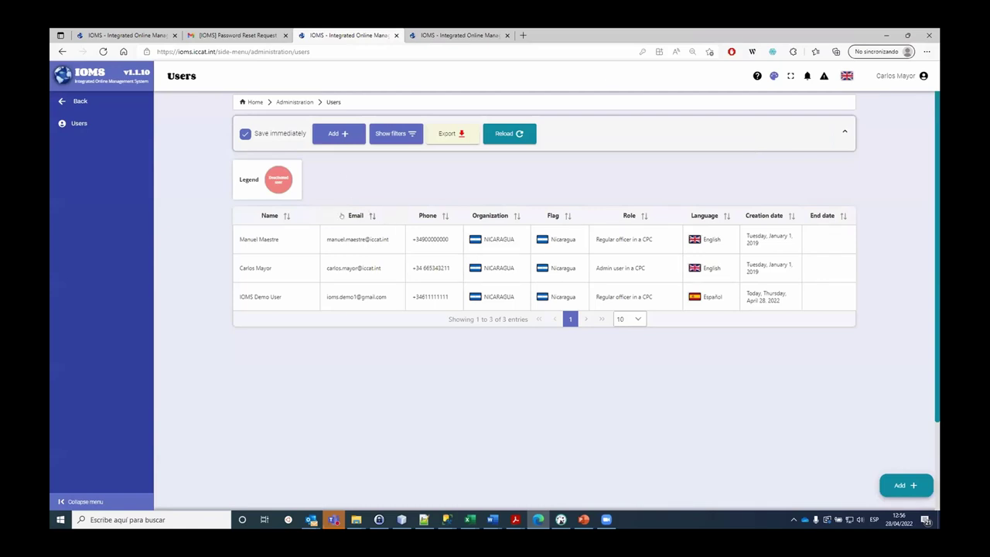
click(253, 286)
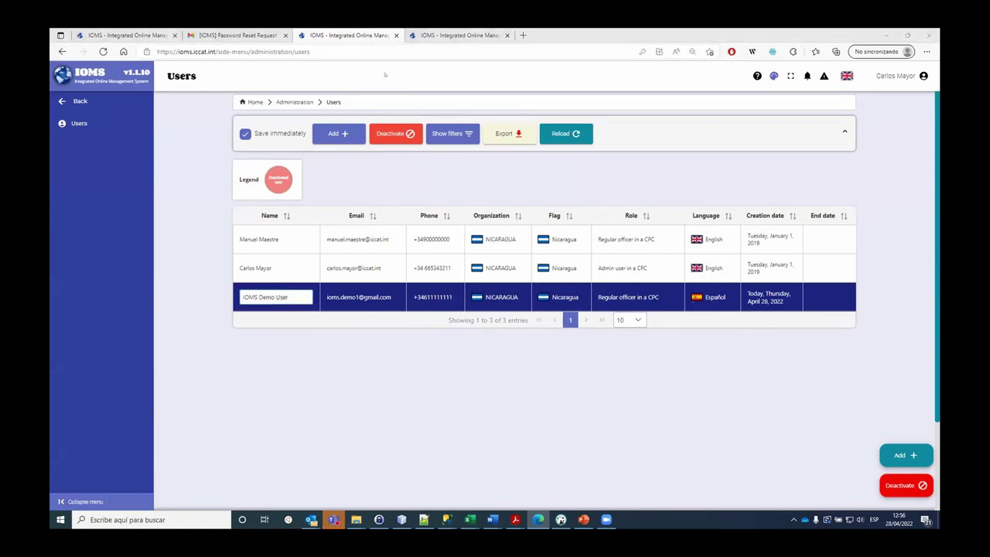
click(169, 143)
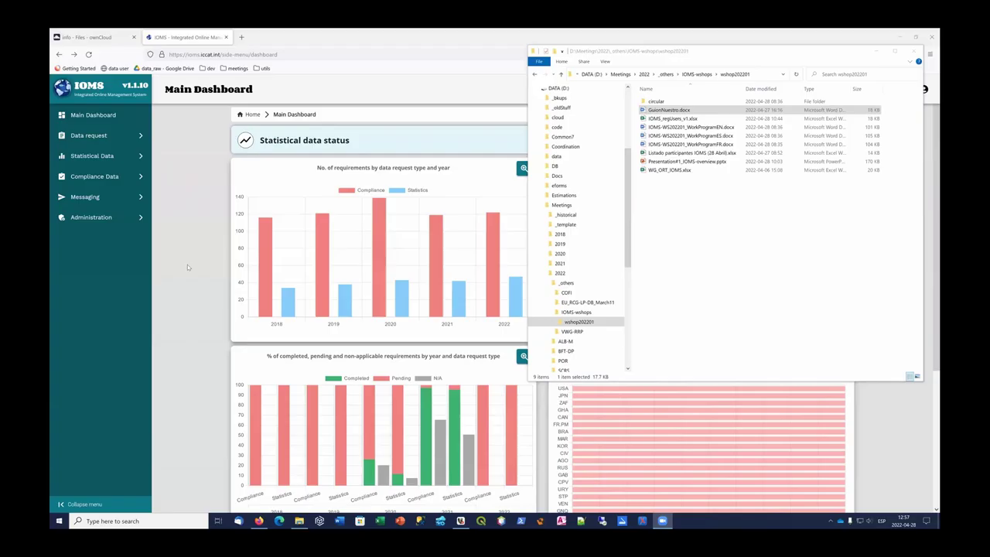
Bring IOMS to the front, log out through the user menu, and log back in.
click(188, 264)
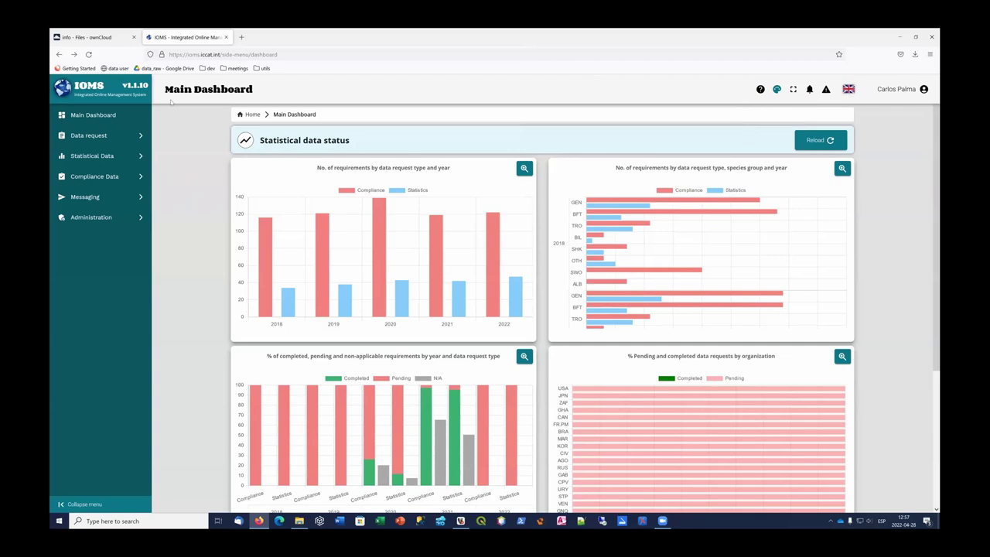
click(923, 89)
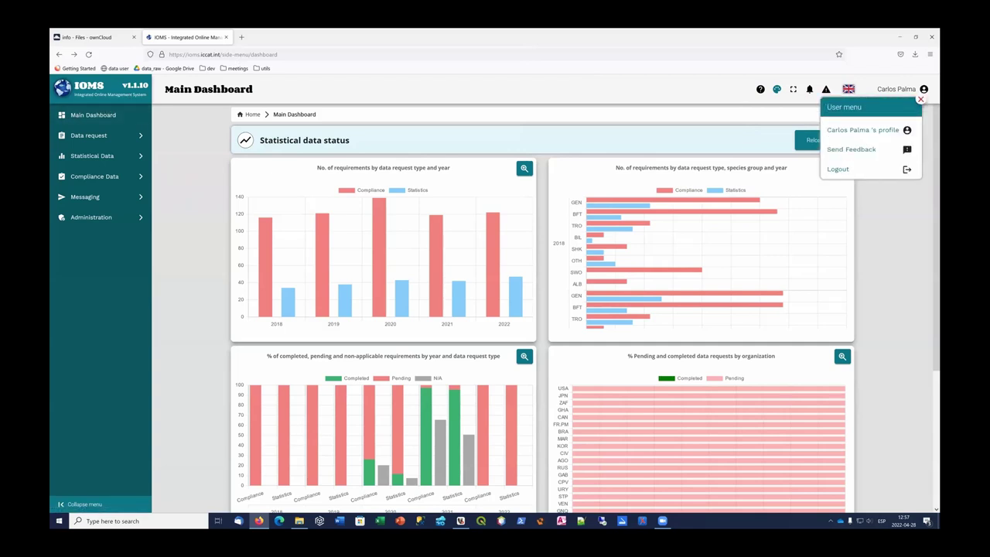
click(837, 170)
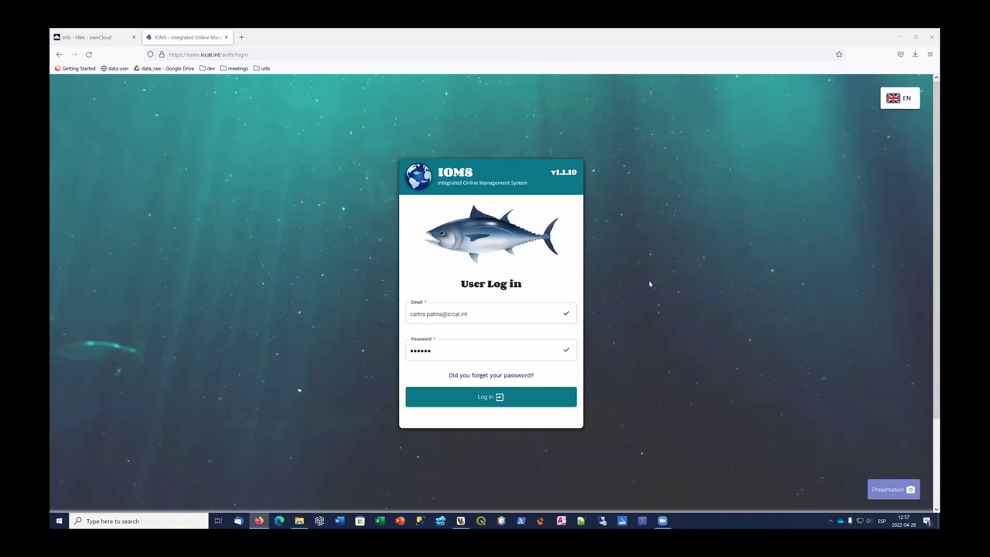
click(486, 397)
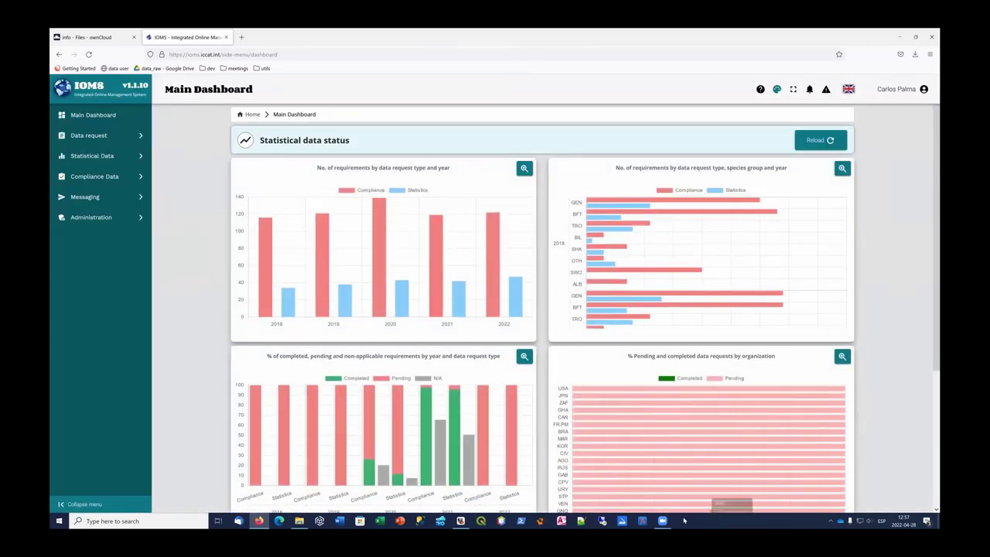
mouse_move(667, 524)
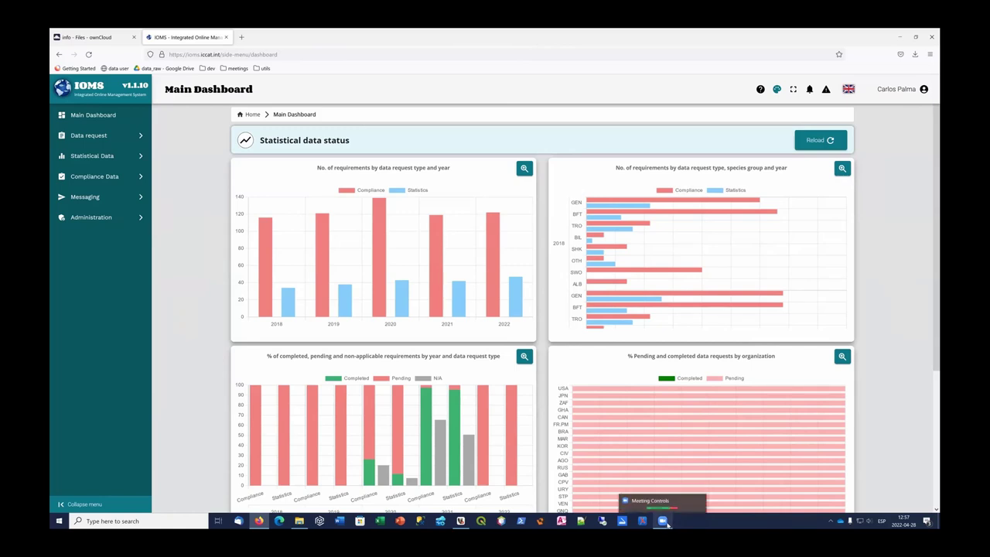
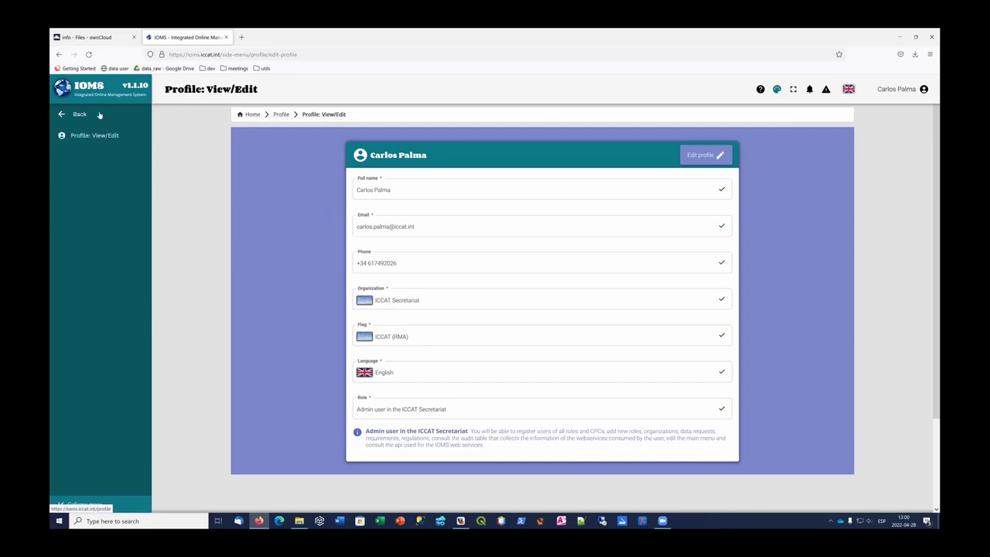
Display the Administration Roles page listing 7 roles with English, Spanish and French descriptions.
click(250, 114)
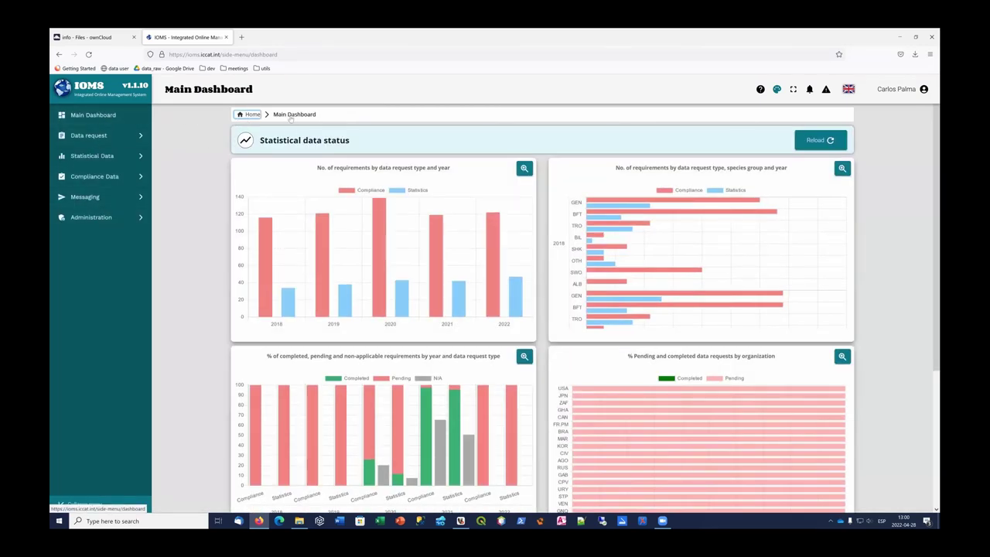
click(96, 222)
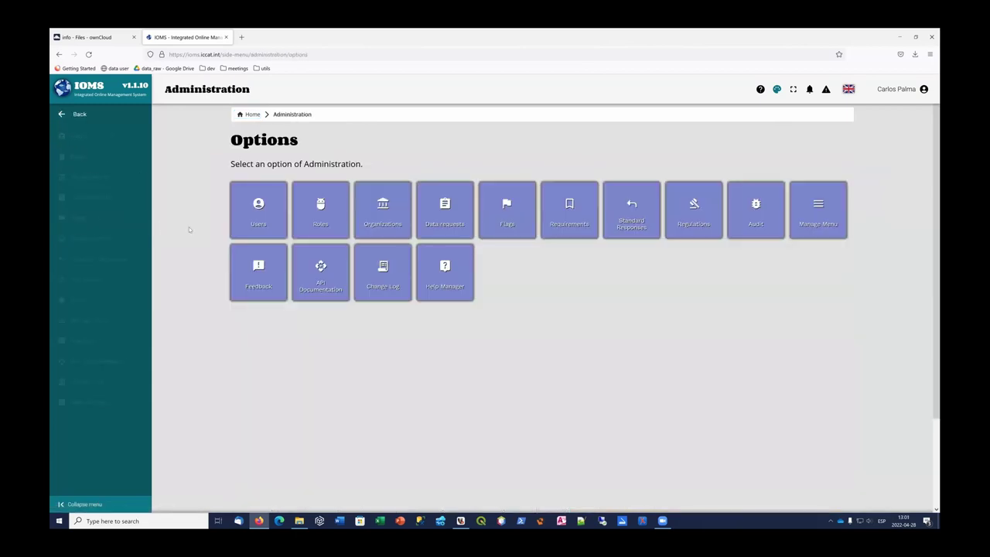
click(320, 210)
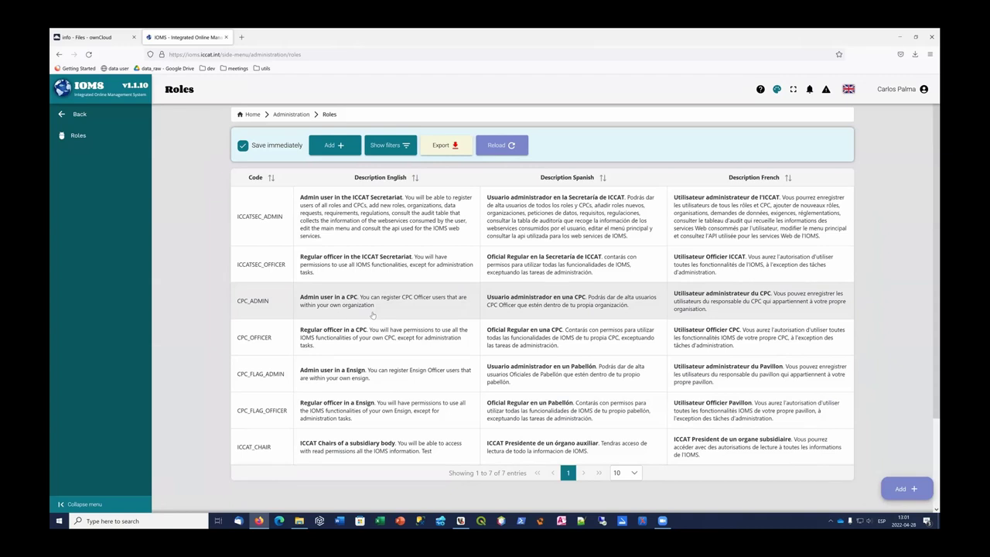
Uncheck 'Save immediately' on the roles list and go back to Administration Options.
click(244, 217)
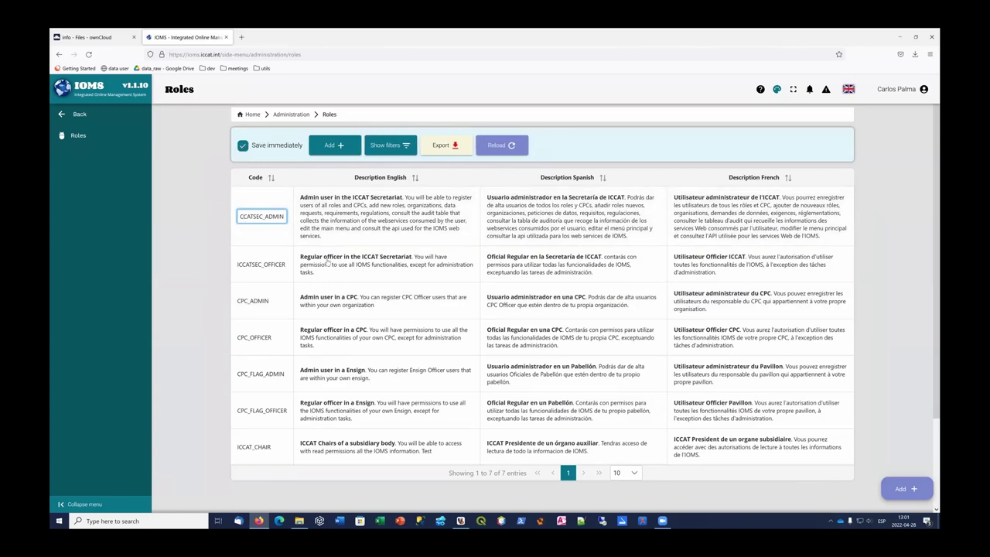
click(243, 146)
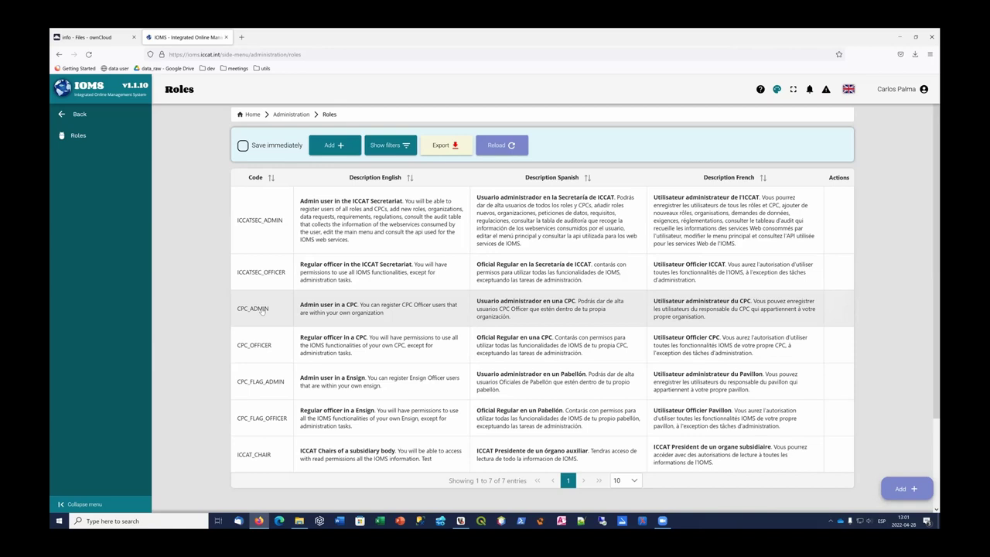
click(63, 116)
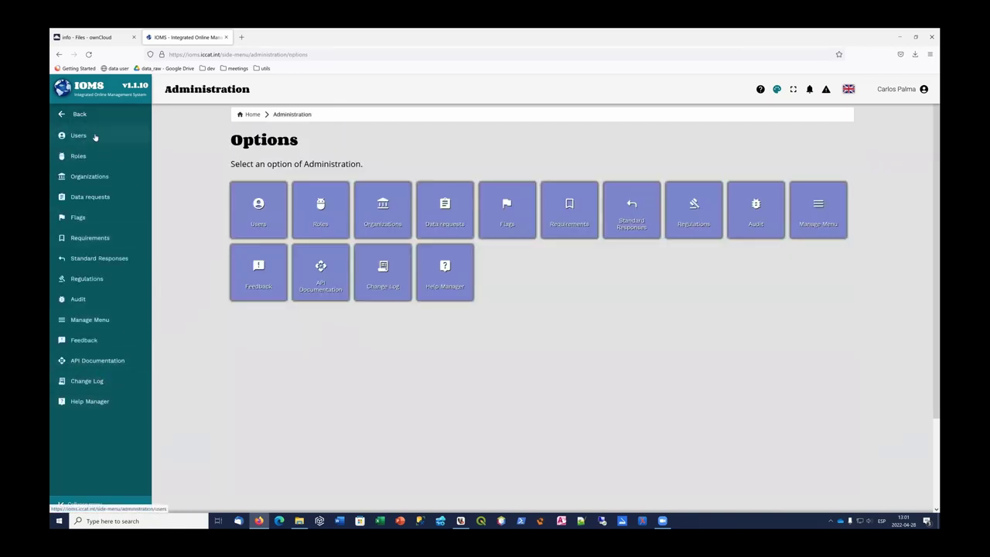
click(61, 115)
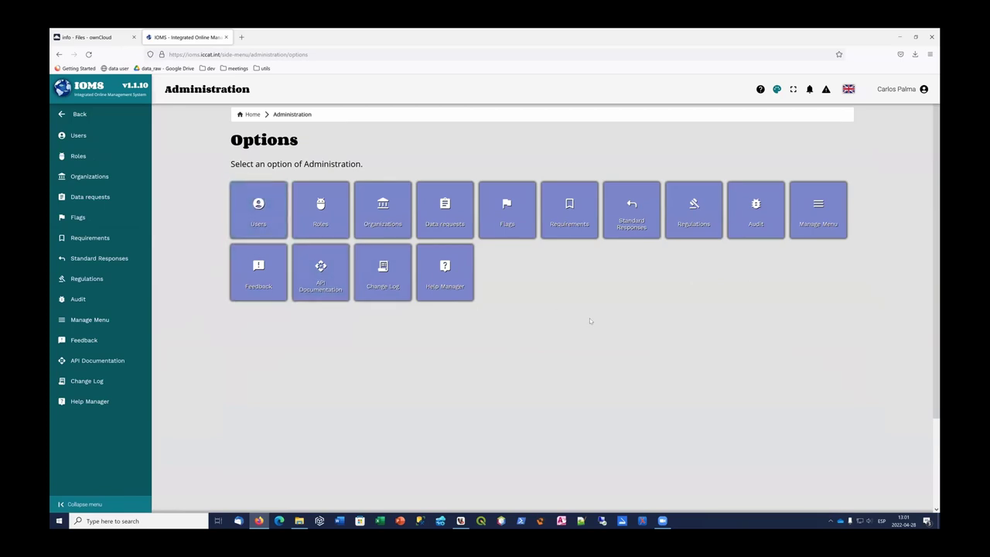
click(894, 89)
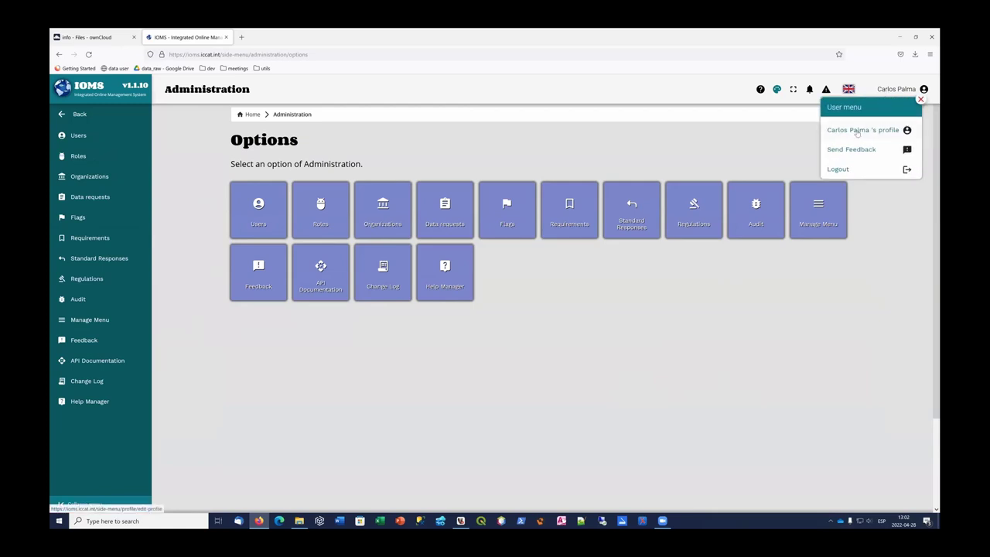
click(857, 133)
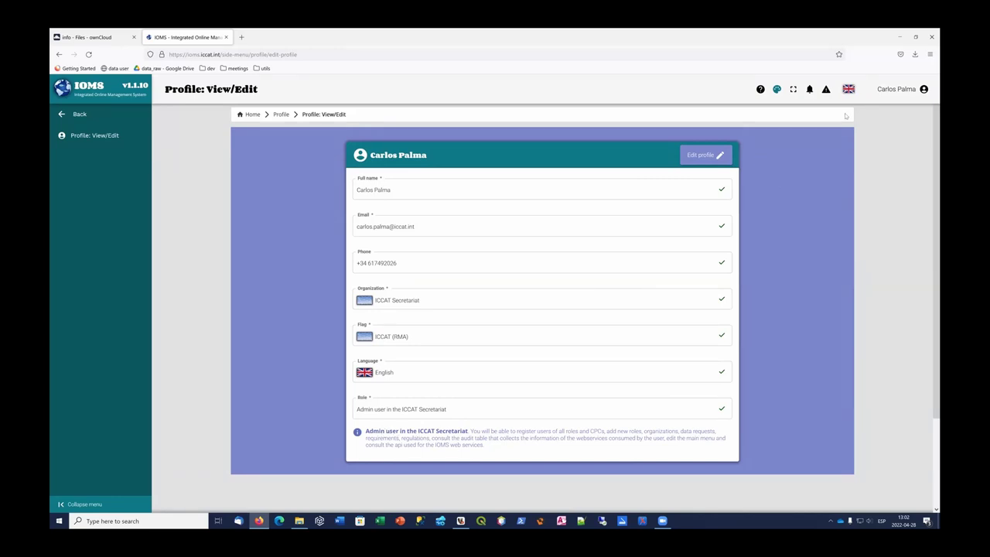
click(64, 115)
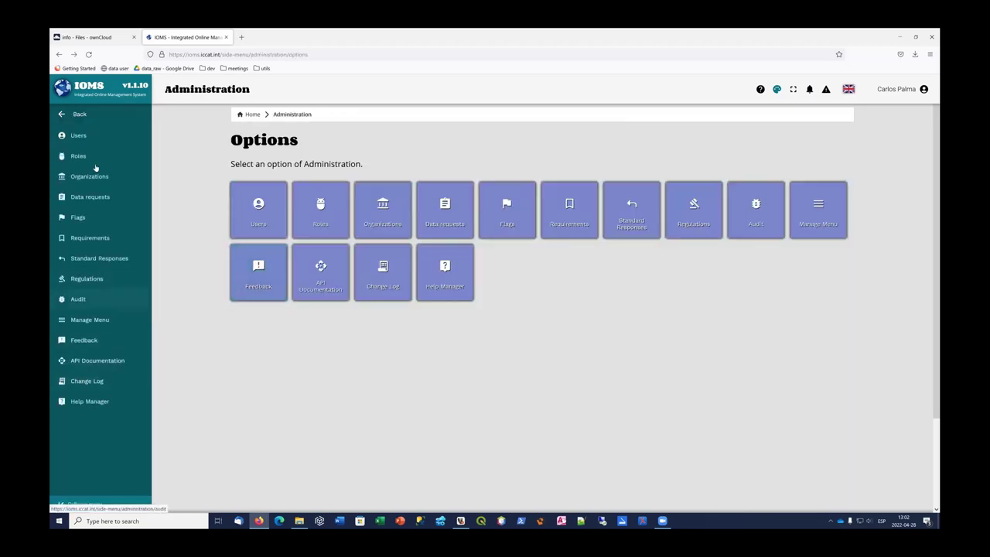
click(77, 115)
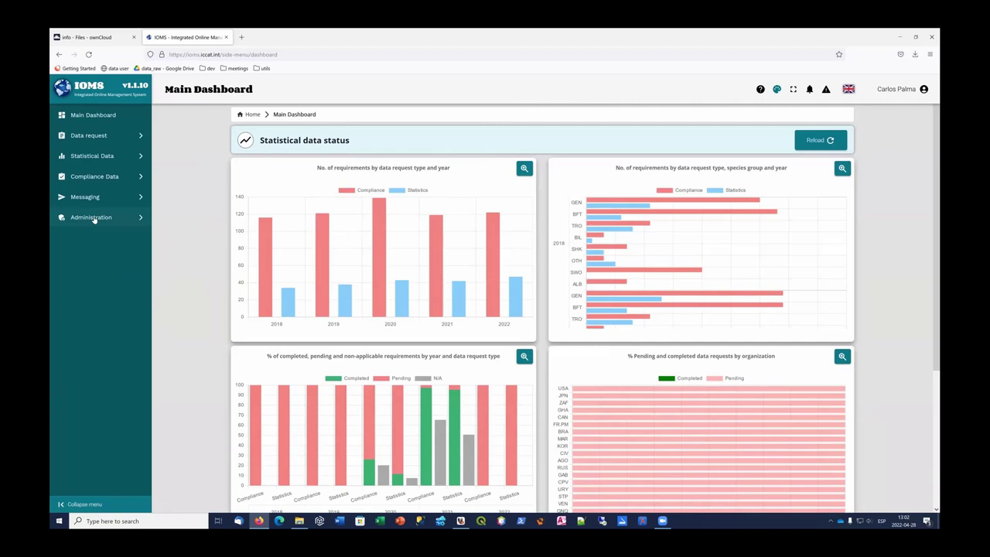
click(98, 218)
click(891, 91)
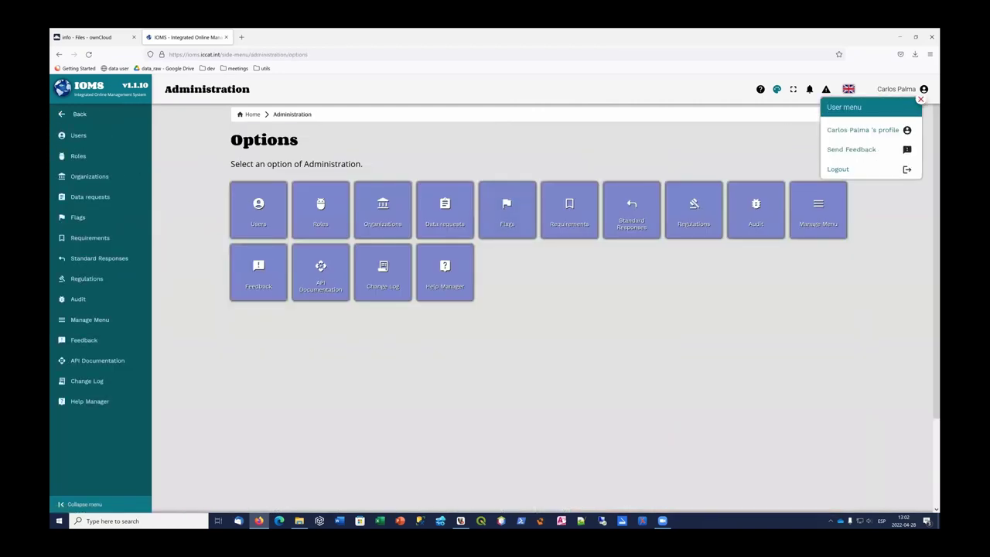
click(859, 229)
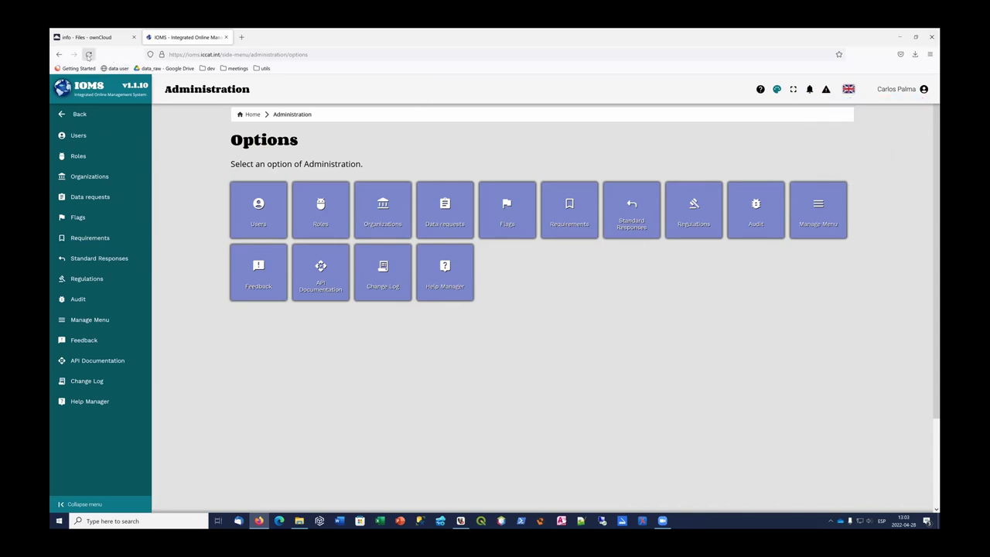
click(88, 54)
mouse_move(893, 90)
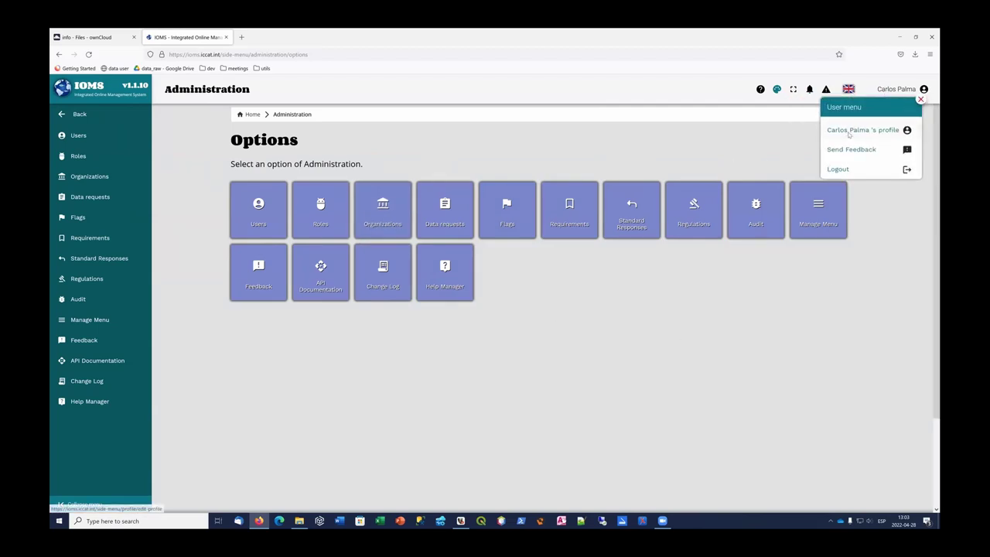
Reload the own profile to show Admin user in a CPC for EU.Portugal, then return Home.
click(849, 133)
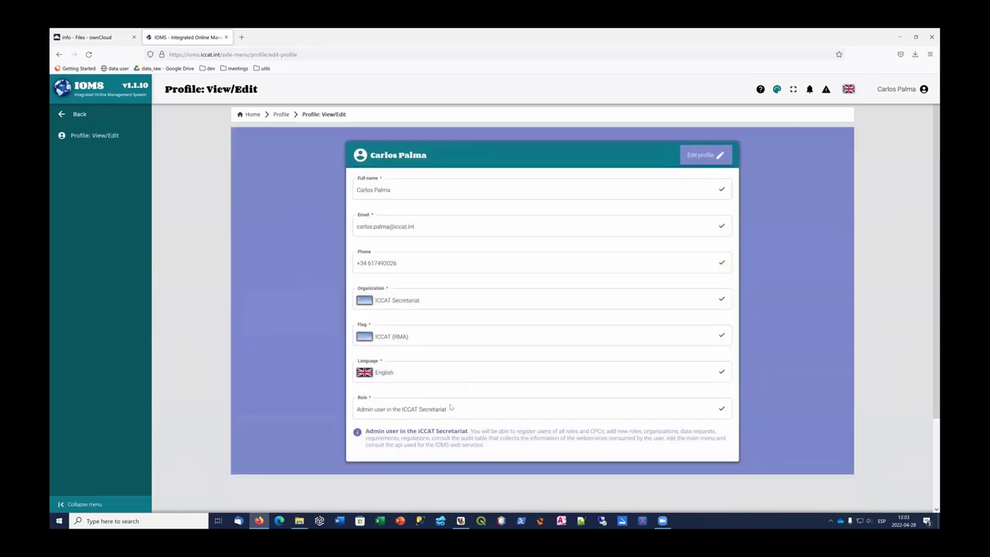
key(F5)
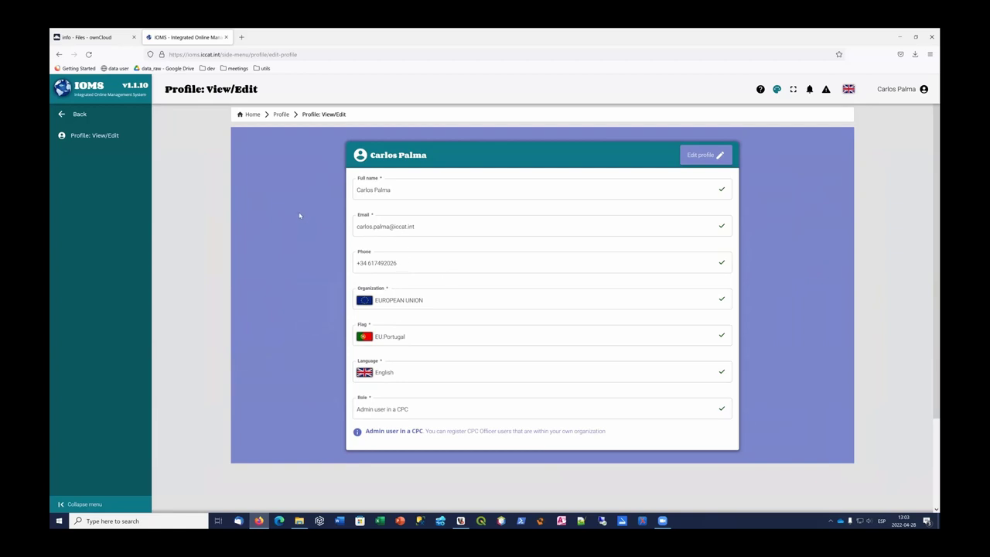
click(247, 115)
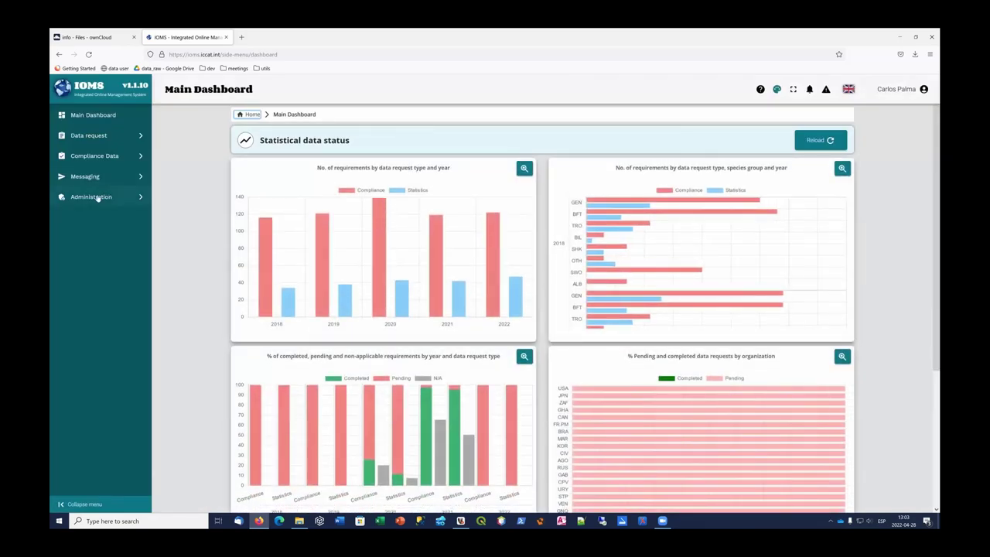
Open the Users list from Administration options now limited to Users and Feedback.
click(98, 197)
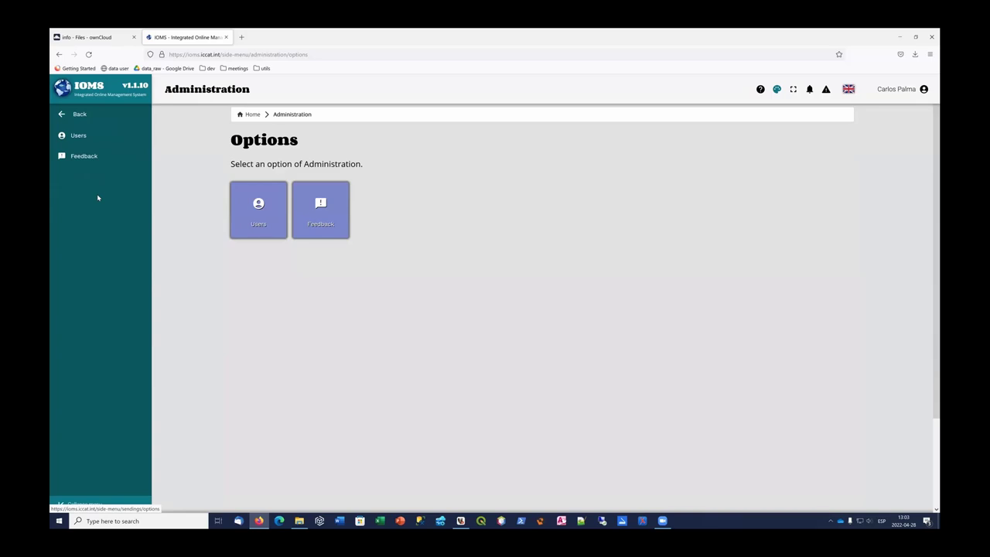
click(276, 201)
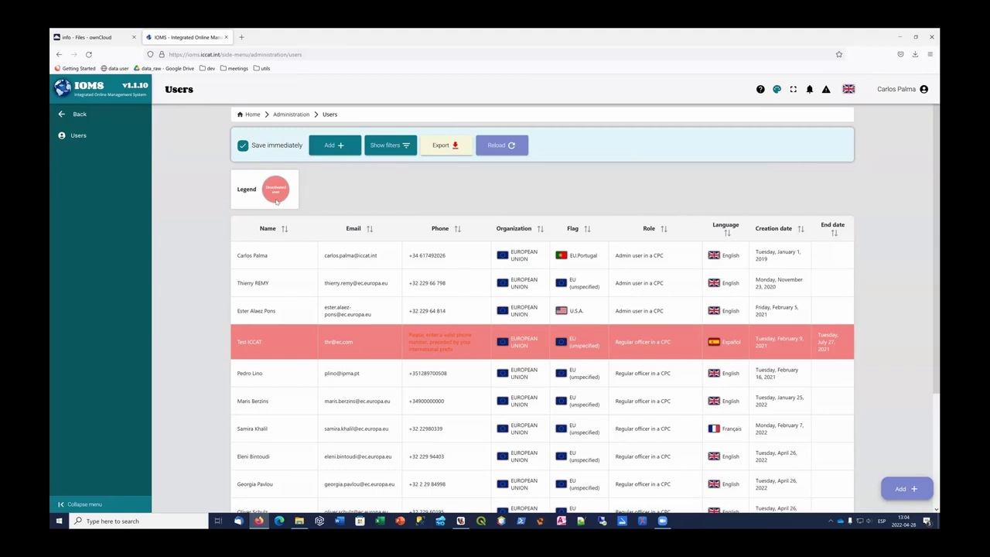
Leave the user list and browse the Data request and Compliance Data sections.
click(71, 116)
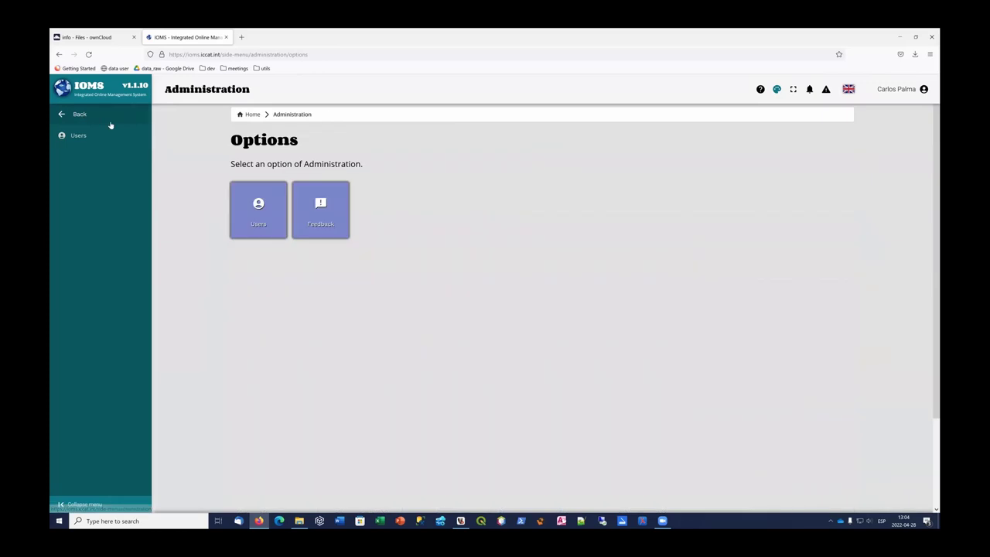
click(72, 114)
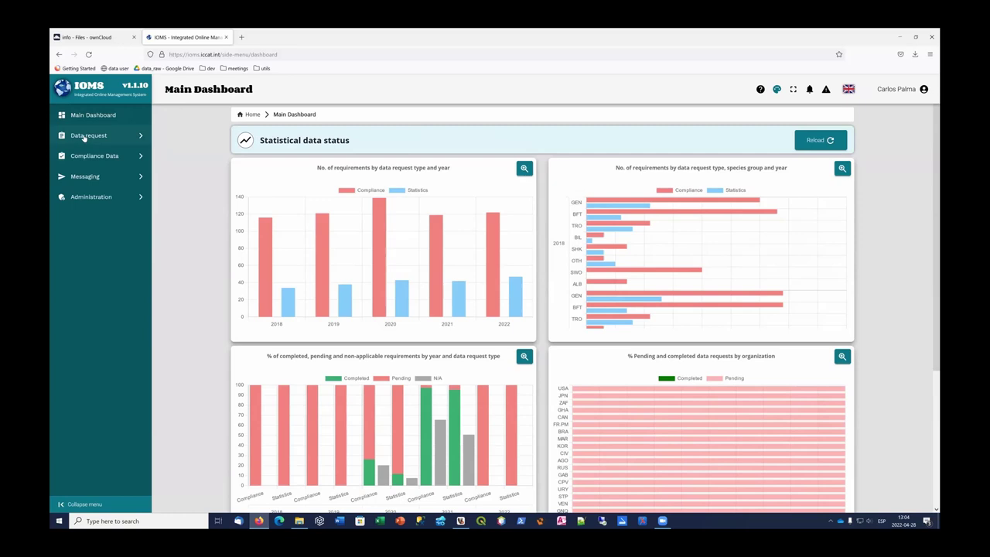
click(83, 137)
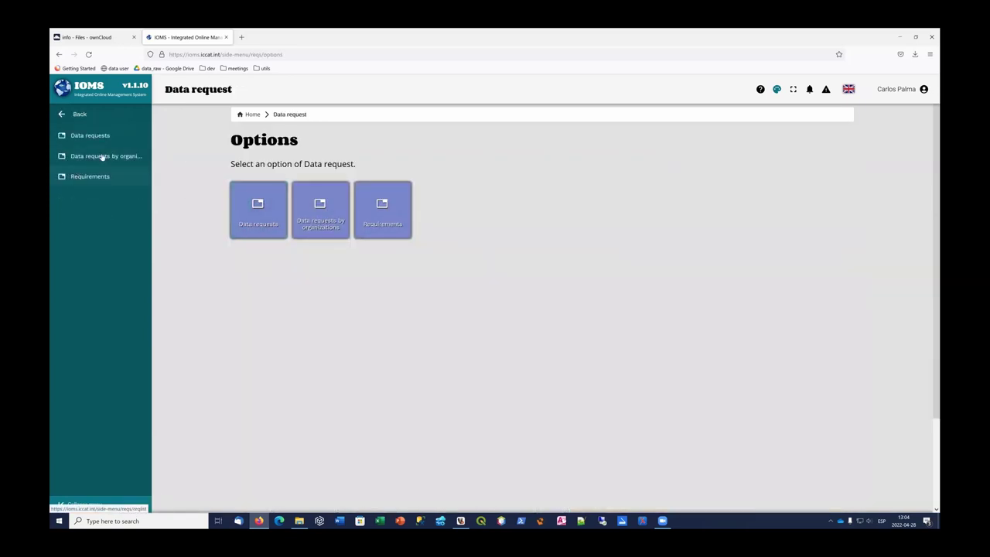
click(63, 116)
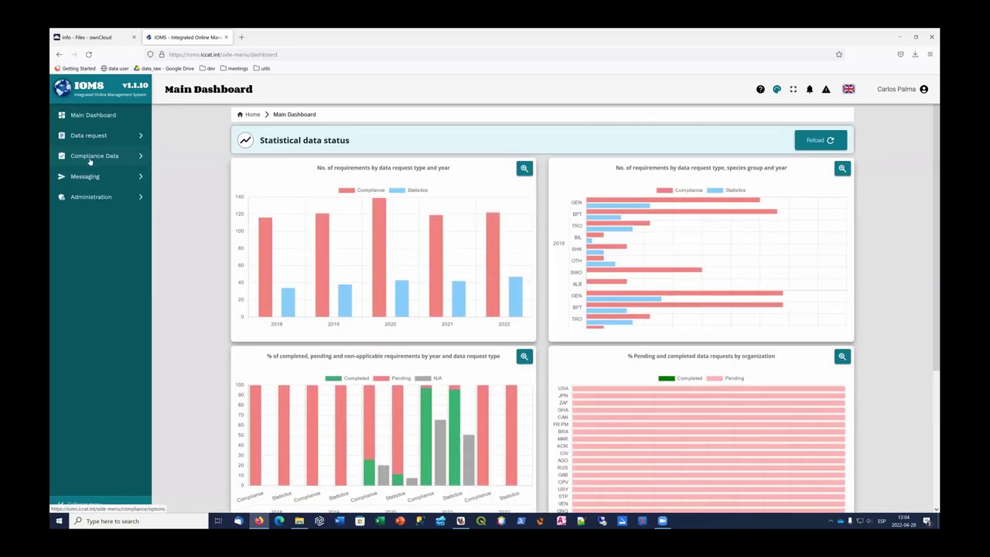
click(88, 157)
click(74, 114)
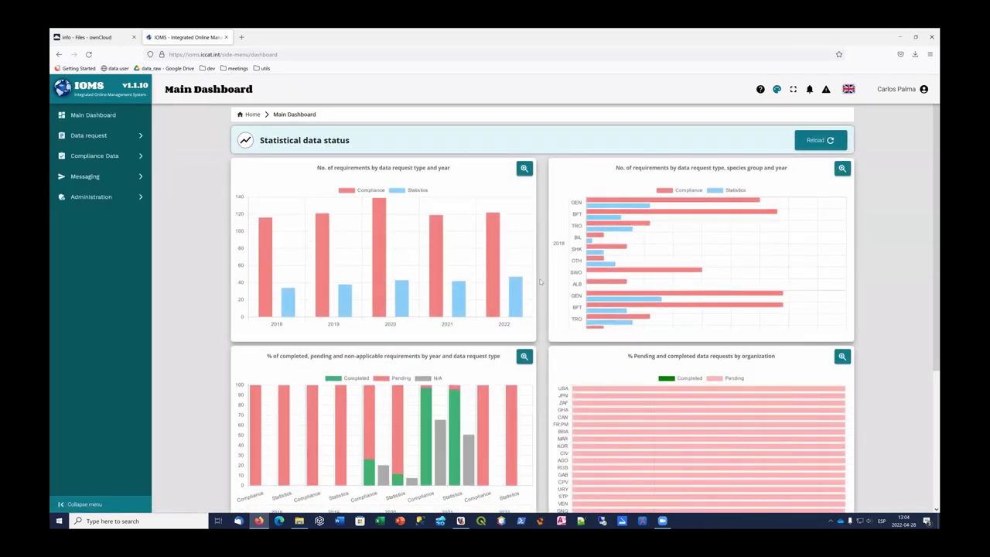
Bring up the account menu with profile, Send Feedback and Logout on the Main Dashboard.
click(882, 90)
click(885, 90)
click(886, 90)
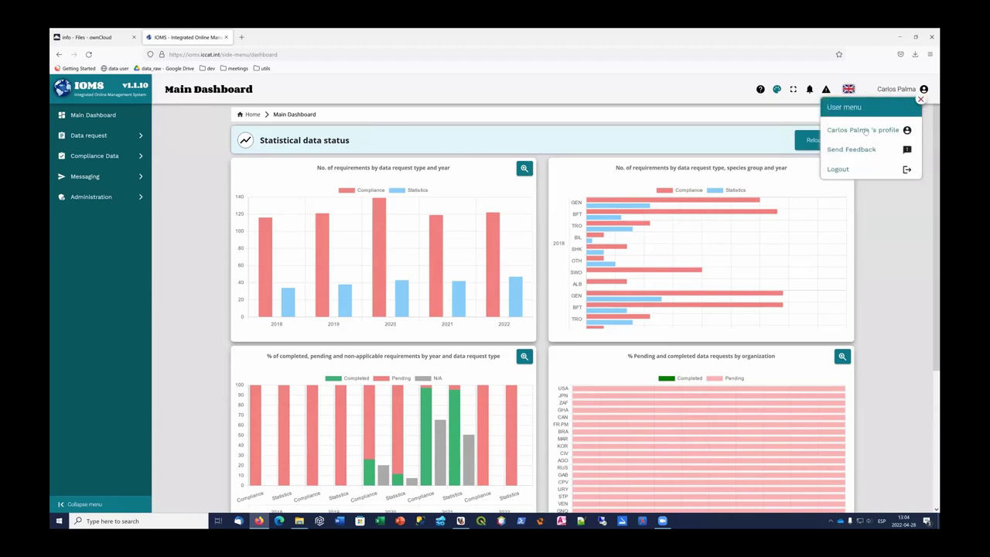
Reload the own profile until its role reads Regular officer in a CPC, then return Home.
click(848, 104)
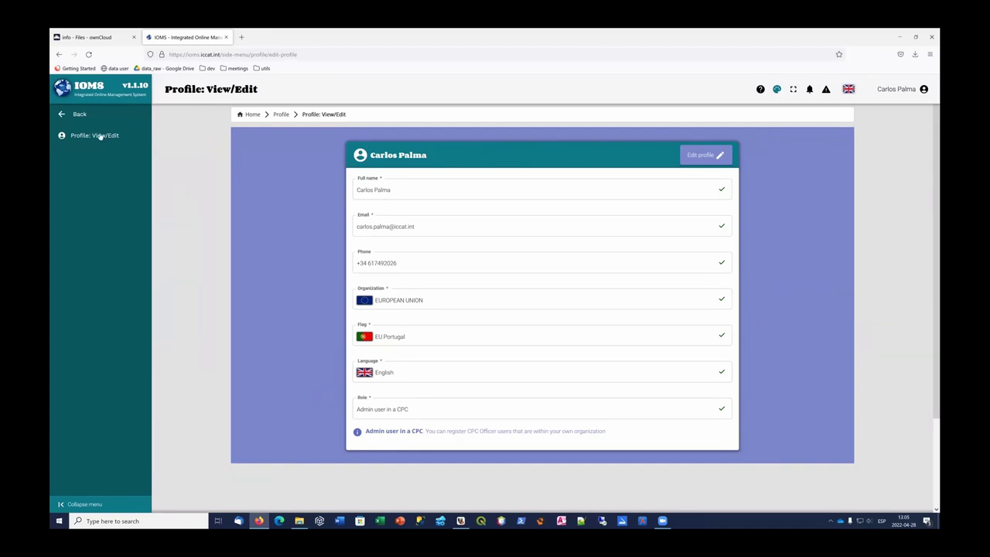
click(89, 55)
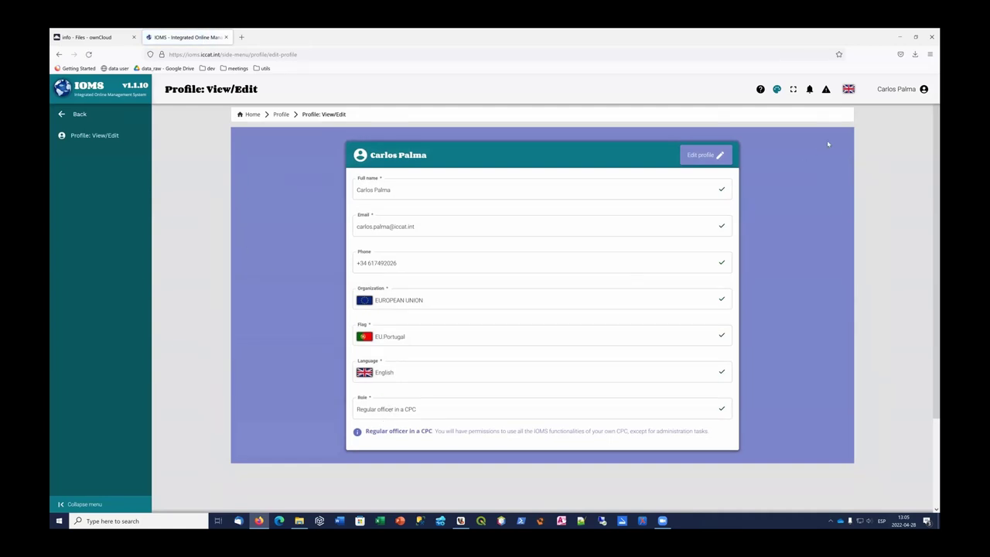
click(249, 113)
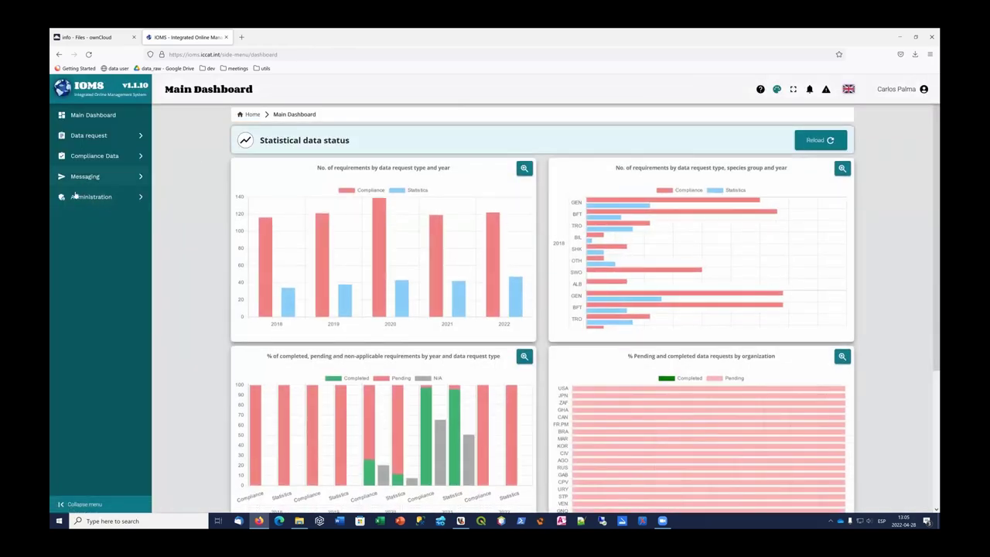
View the three-entry Feedback list under Feedback-only Administration, then reopen the account menu.
click(86, 197)
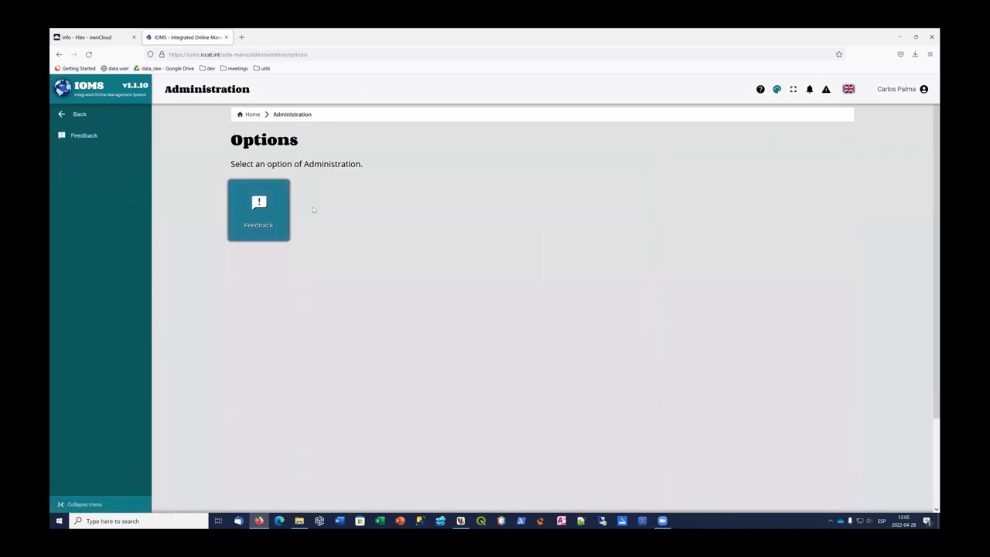
click(285, 222)
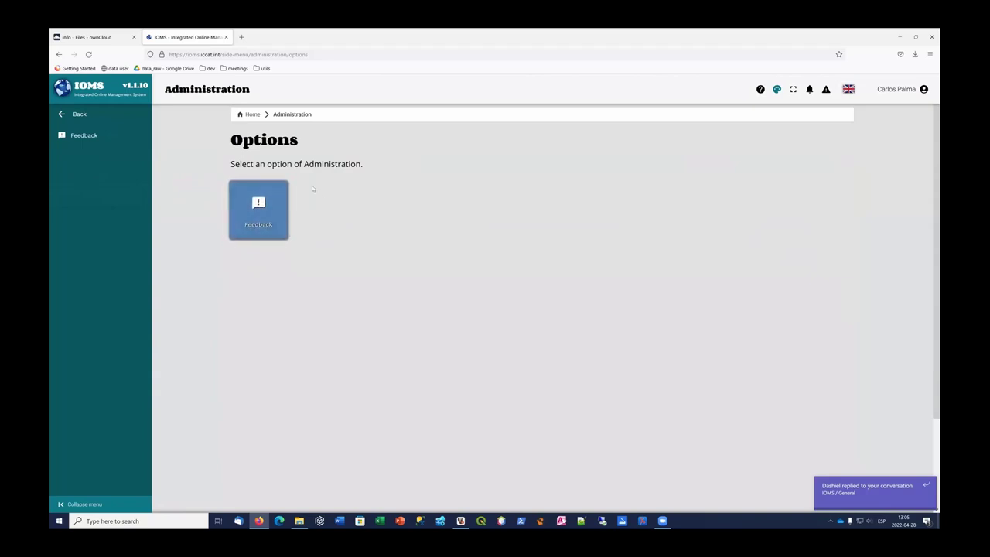
click(266, 194)
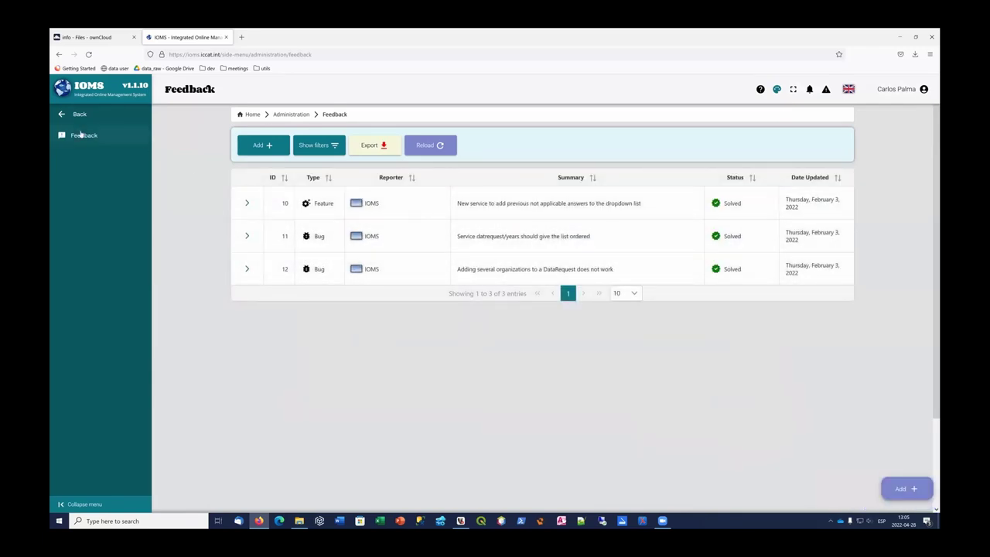
click(61, 115)
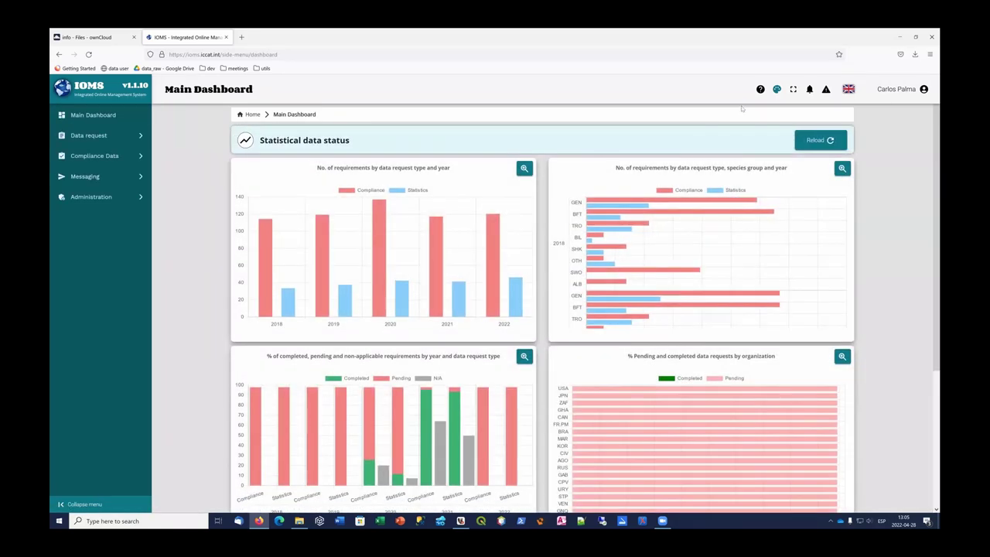
click(896, 89)
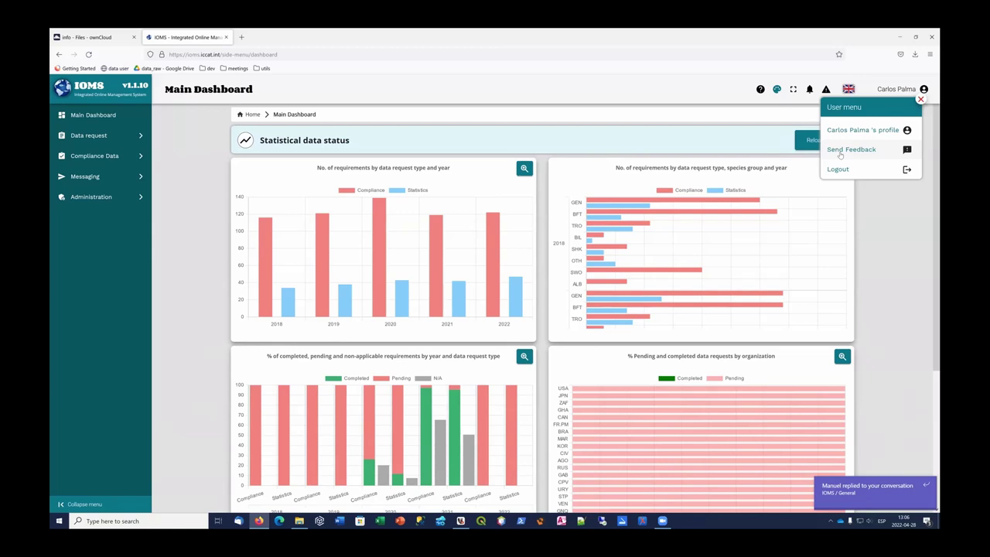
Dismiss the account menu to leave only the dashboard charts showing.
click(591, 113)
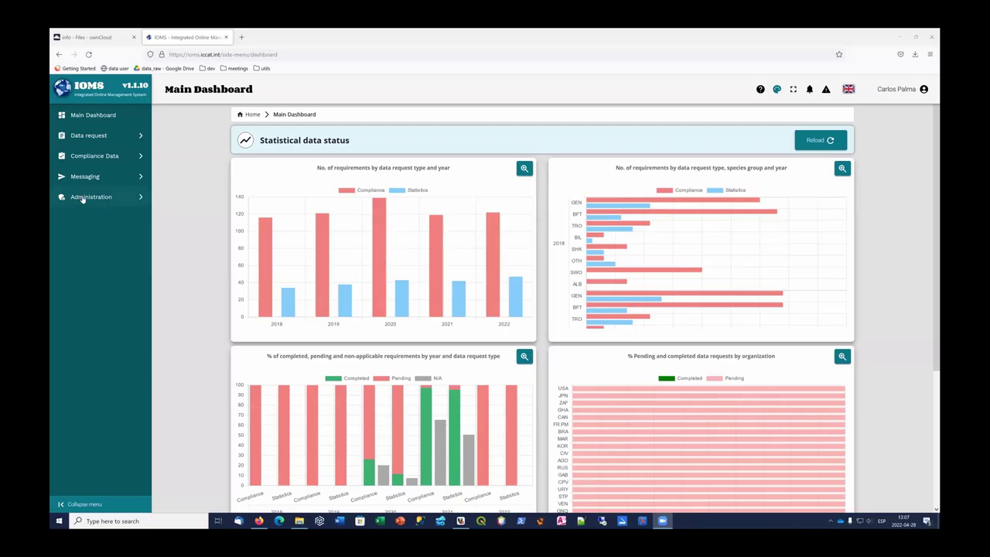
Show the Feedback-only Administration Options page, then stop the Zoom screen share.
click(84, 194)
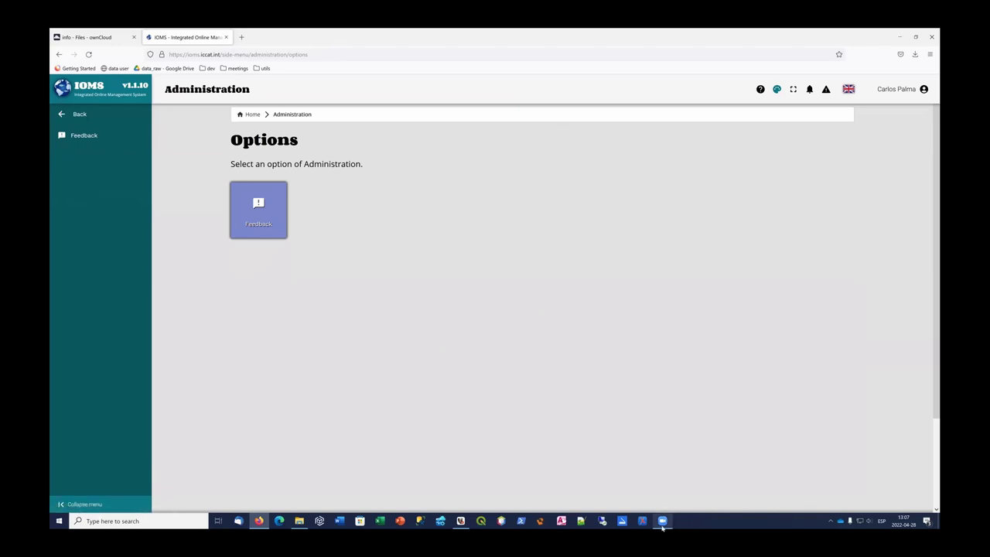
mouse_move(662, 526)
click(471, 58)
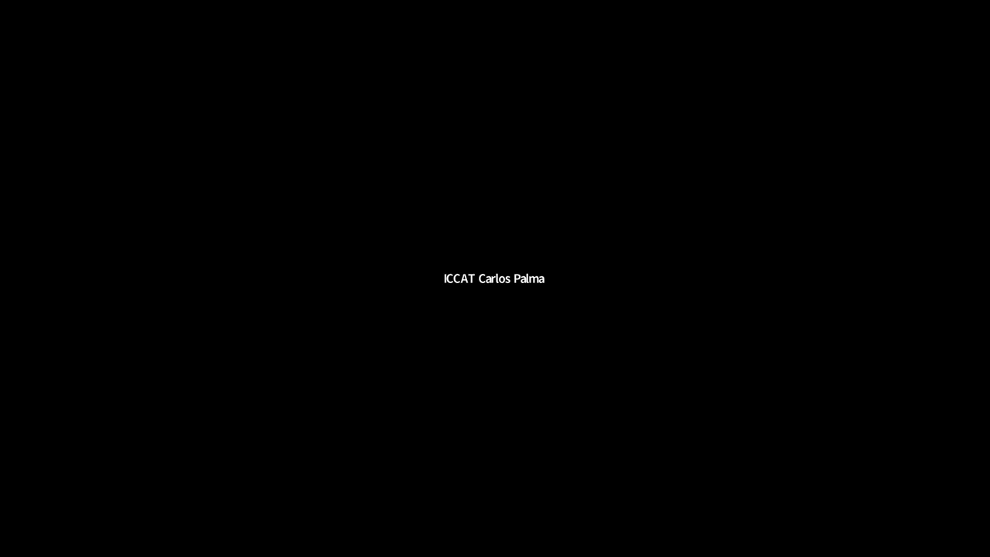
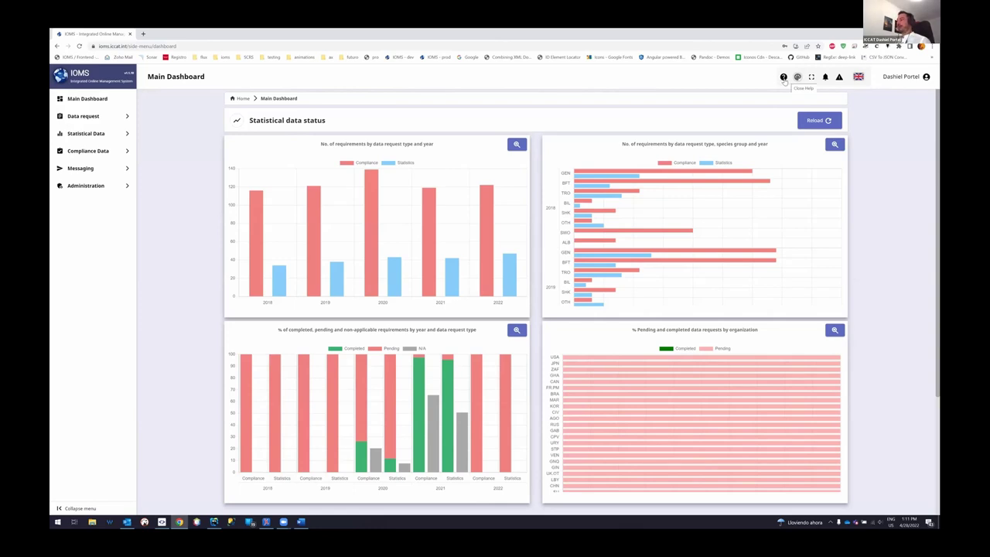
click(784, 77)
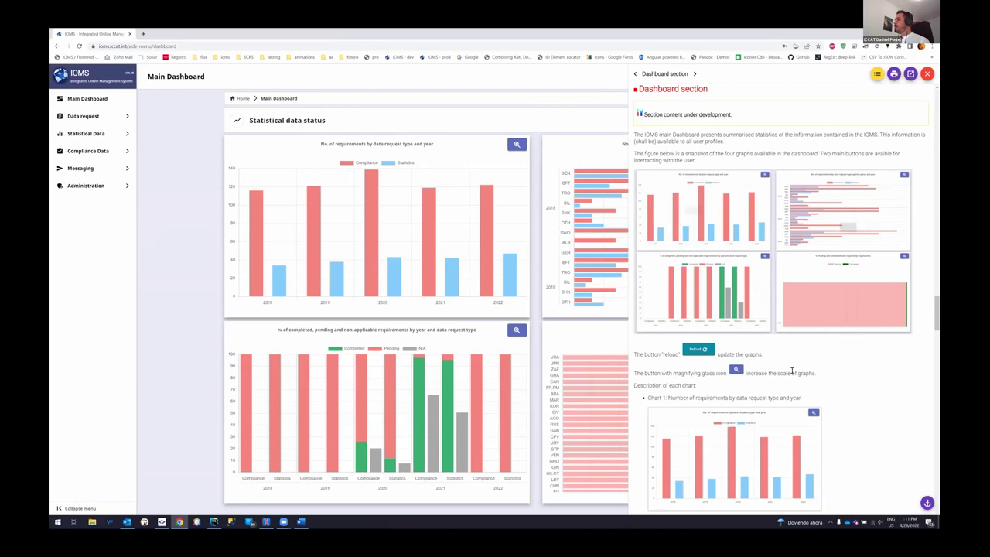
scroll(817, 382, up, 3)
scroll(813, 384, up, 10)
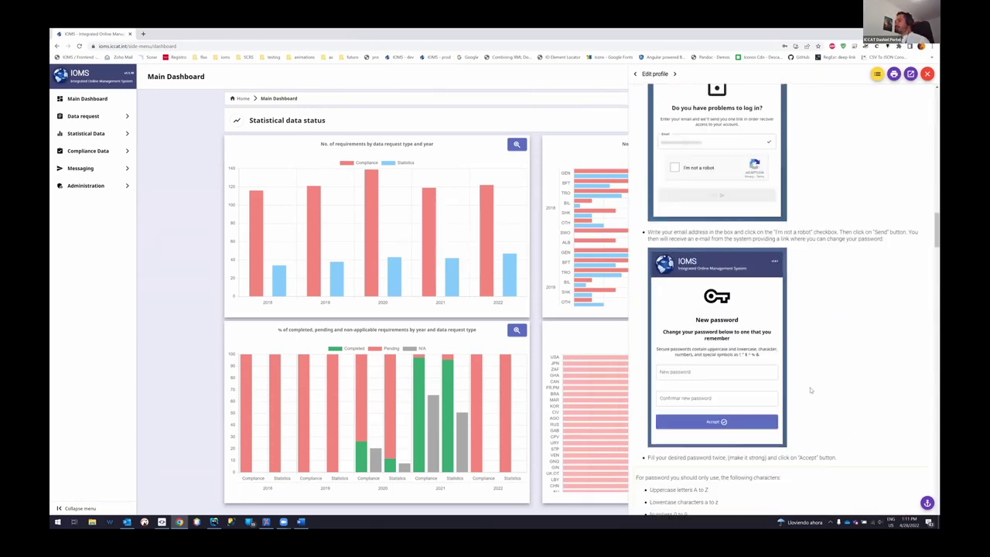
scroll(811, 390, down, 10)
scroll(807, 387, down, 4)
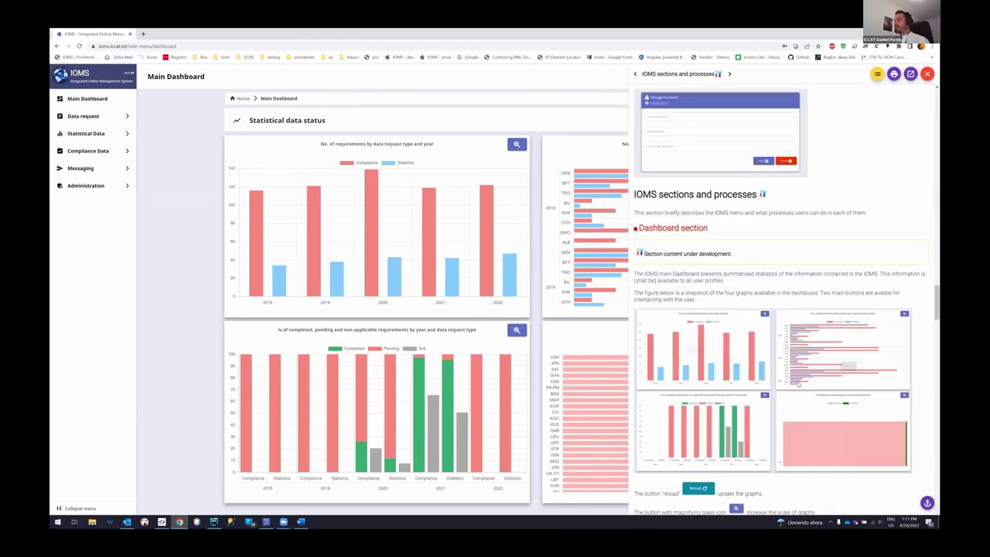
scroll(800, 384, down, 1)
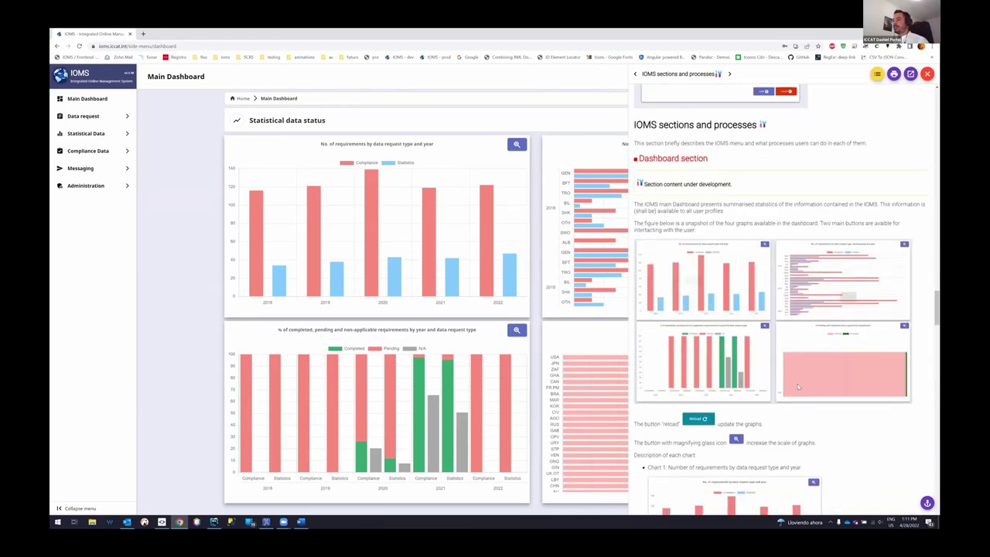
scroll(799, 386, down, 3)
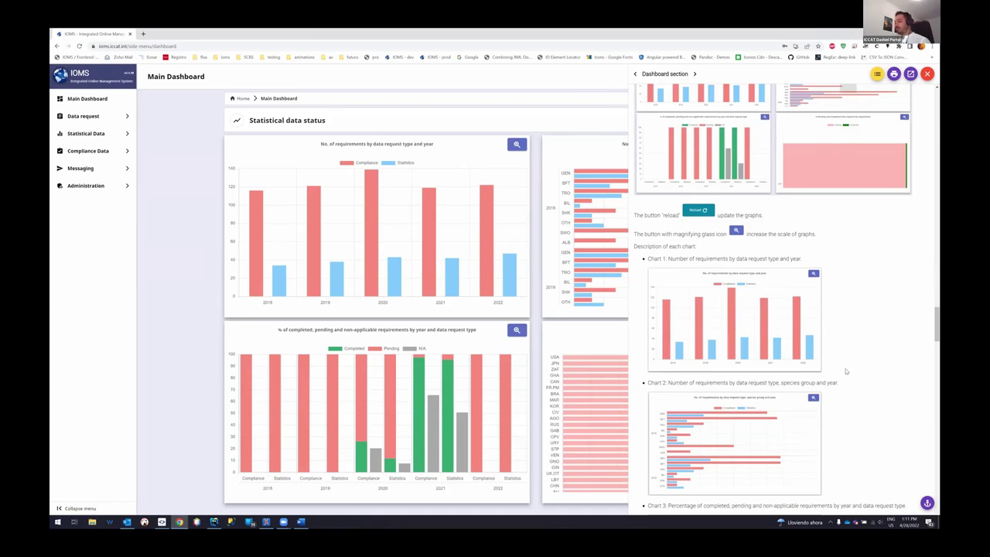
scroll(852, 372, up, 5)
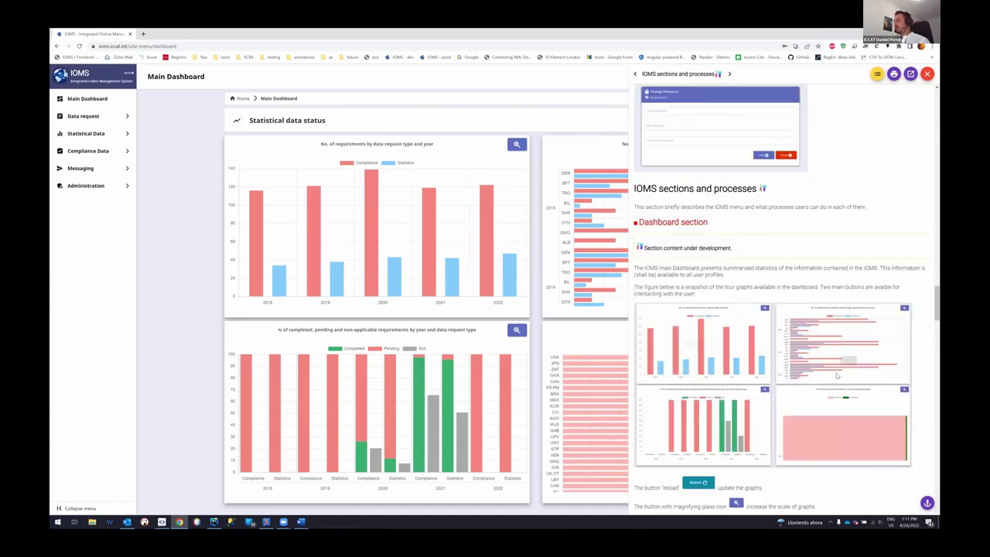
scroll(833, 378, up, 6)
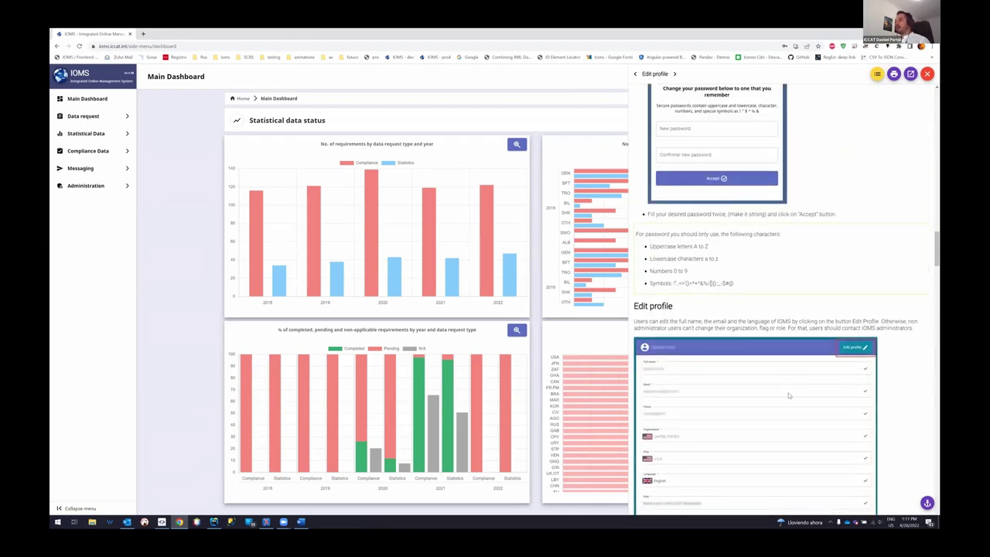
scroll(789, 396, up, 5)
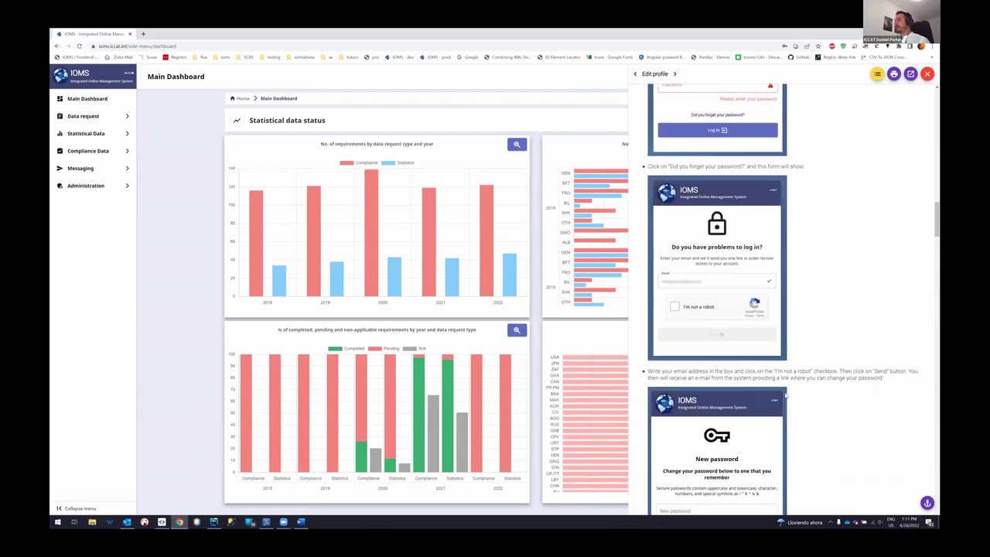
scroll(782, 404, up, 4)
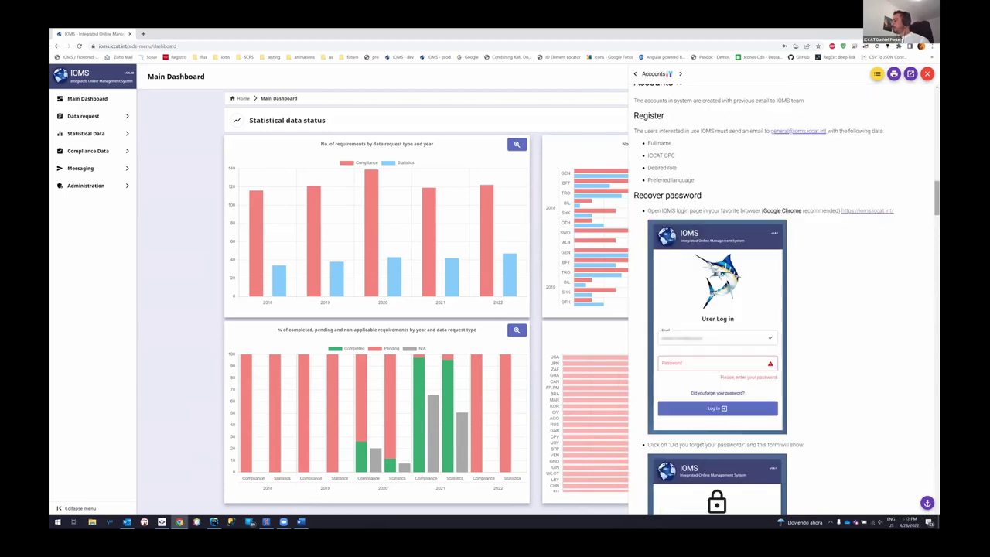
scroll(868, 160, up, 10)
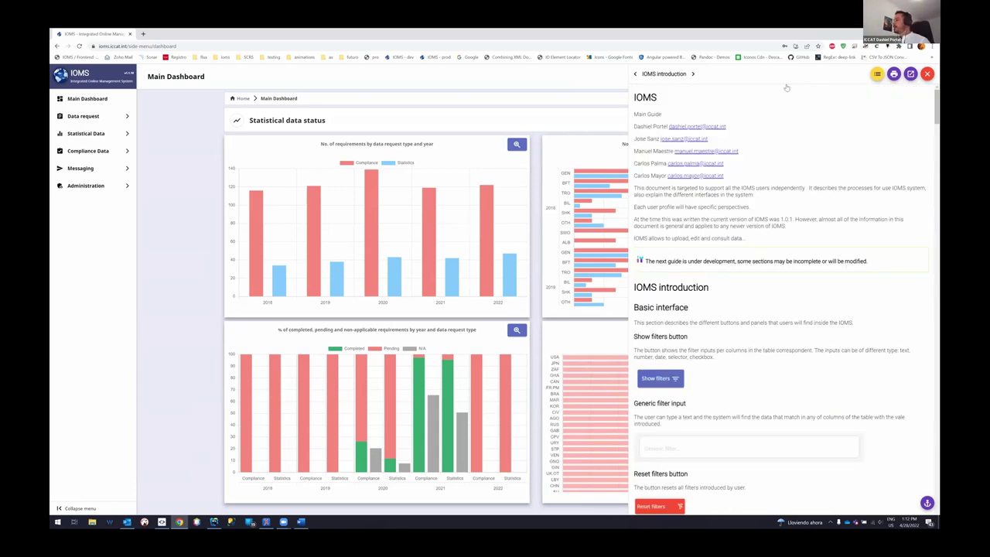
click(529, 160)
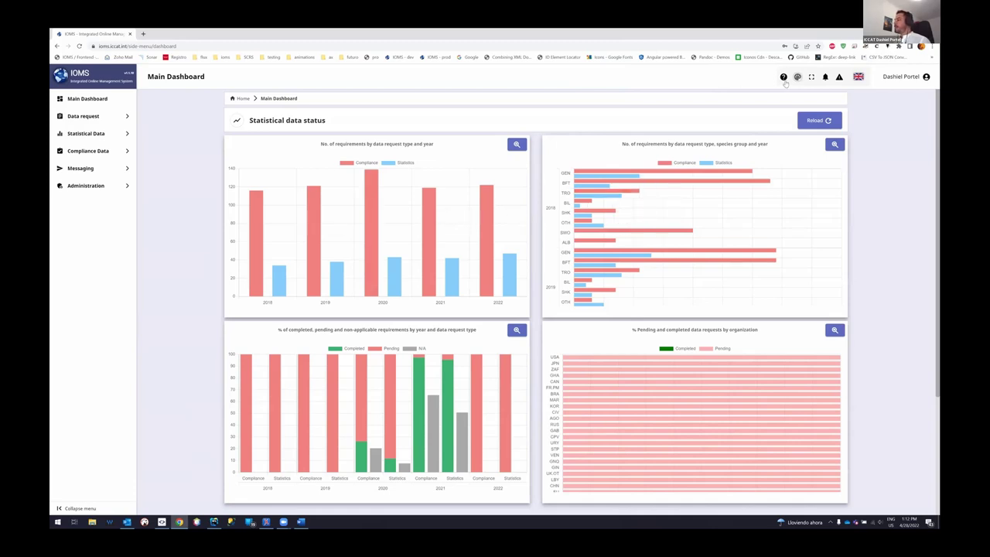
click(783, 77)
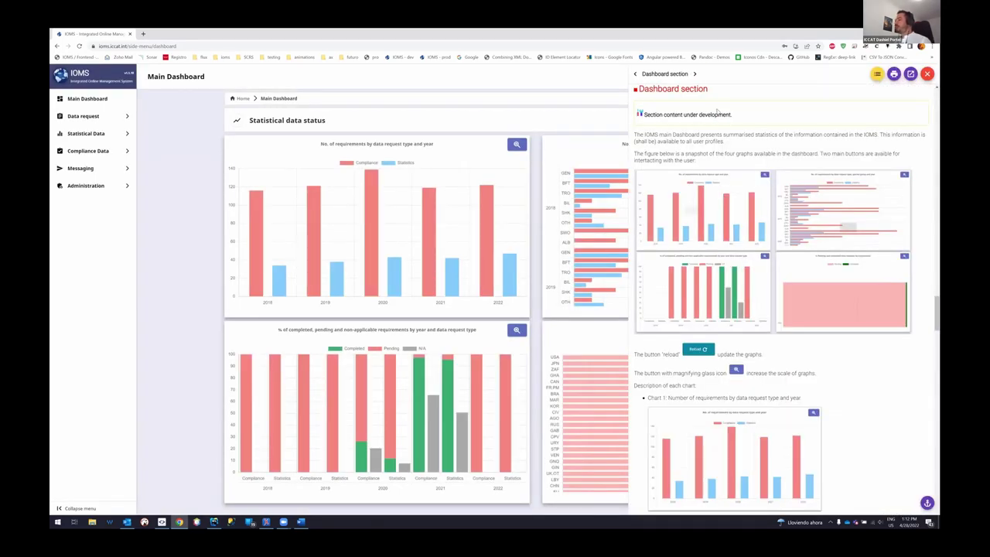
Read the guide's Dashboard heading, introduction and four-graph snapshot, then clear the highlighted text.
drag(708, 89, 641, 89)
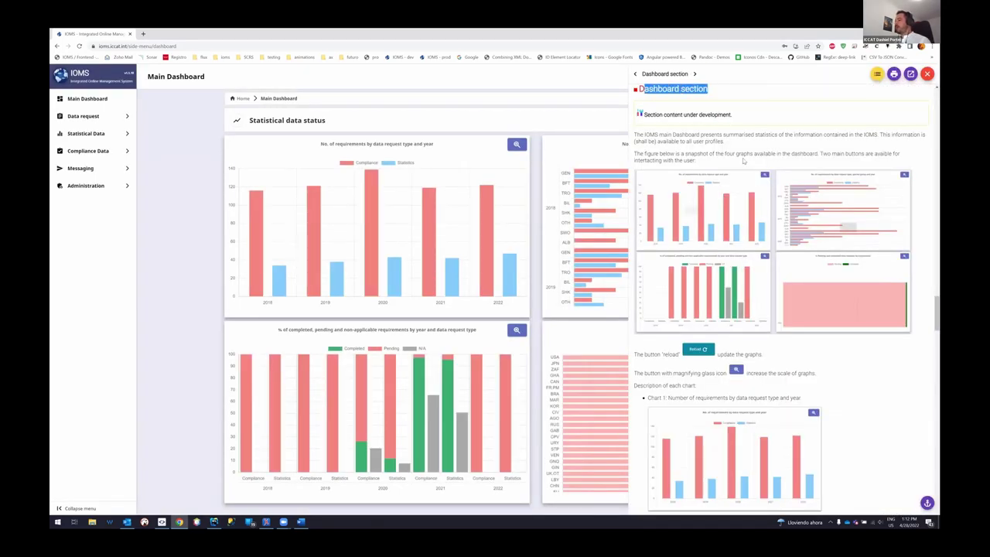
drag(704, 164, 670, 154)
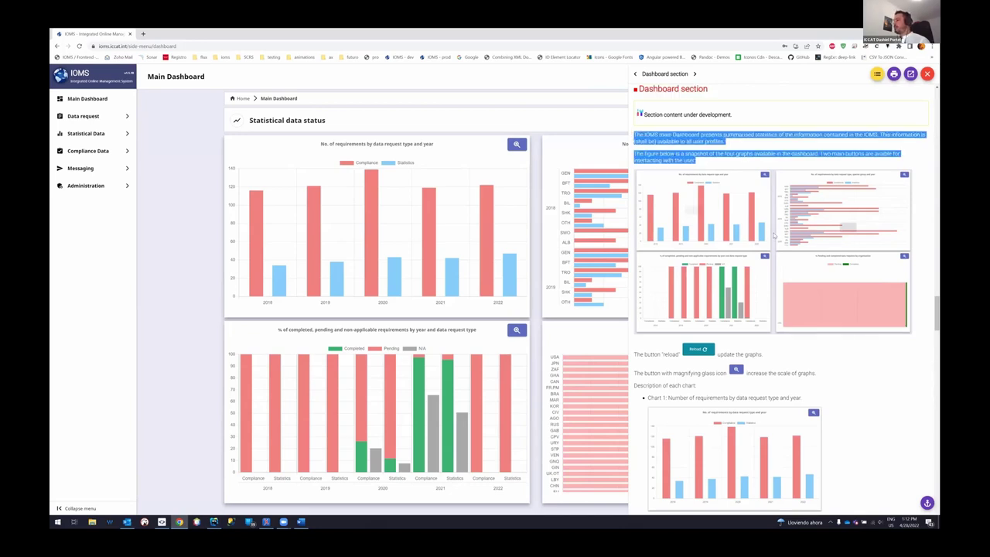
scroll(774, 235, down, 3)
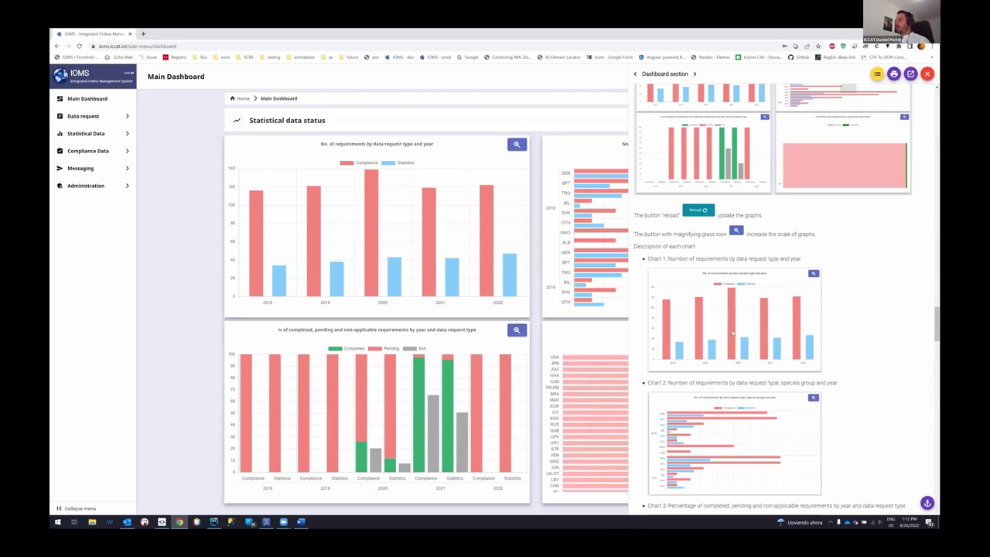
scroll(735, 337, down, 8)
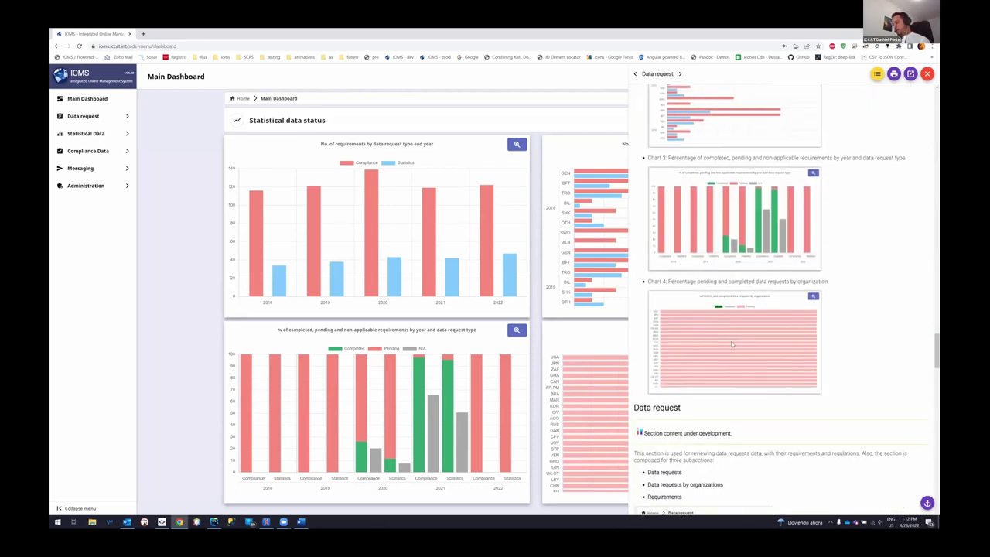
scroll(734, 348, up, 5)
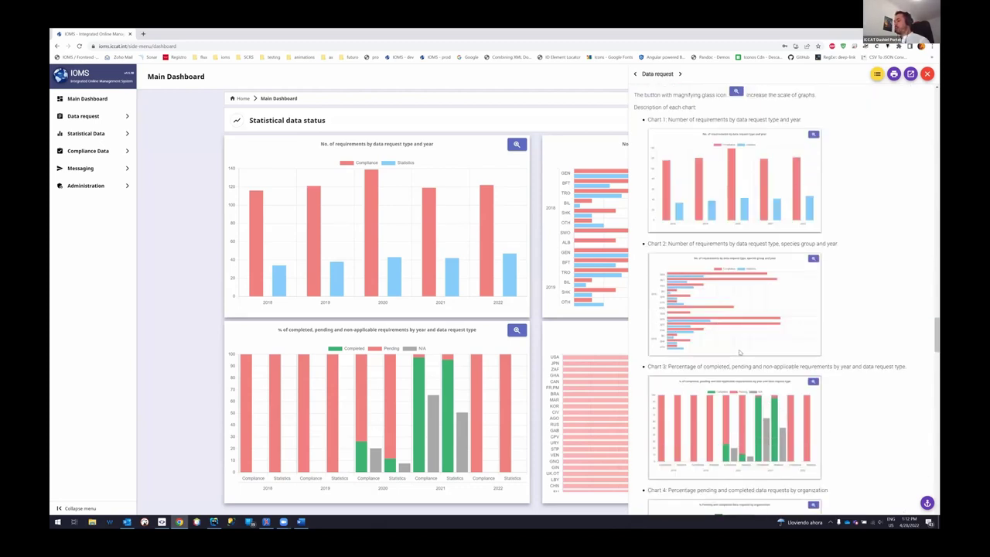
scroll(740, 353, up, 5)
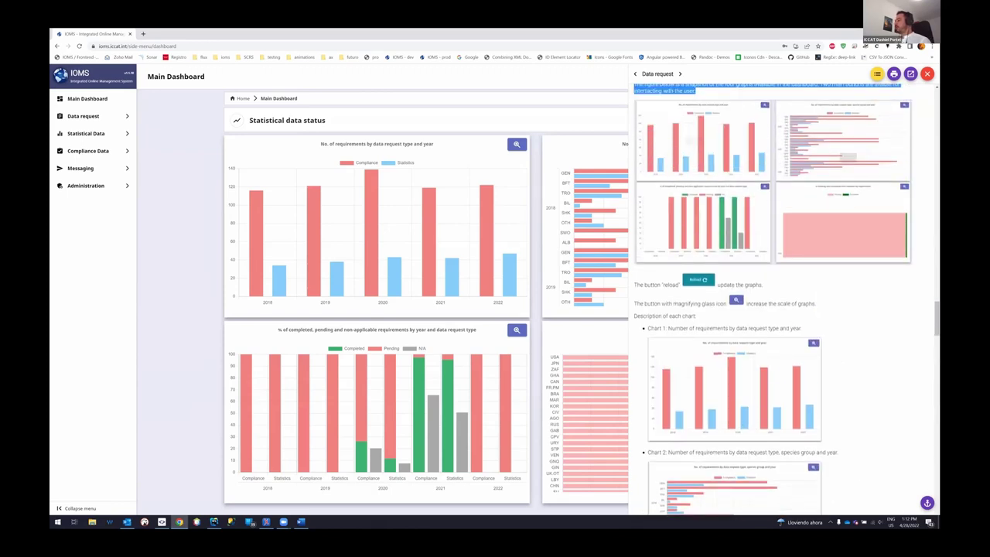
scroll(873, 85, up, 2)
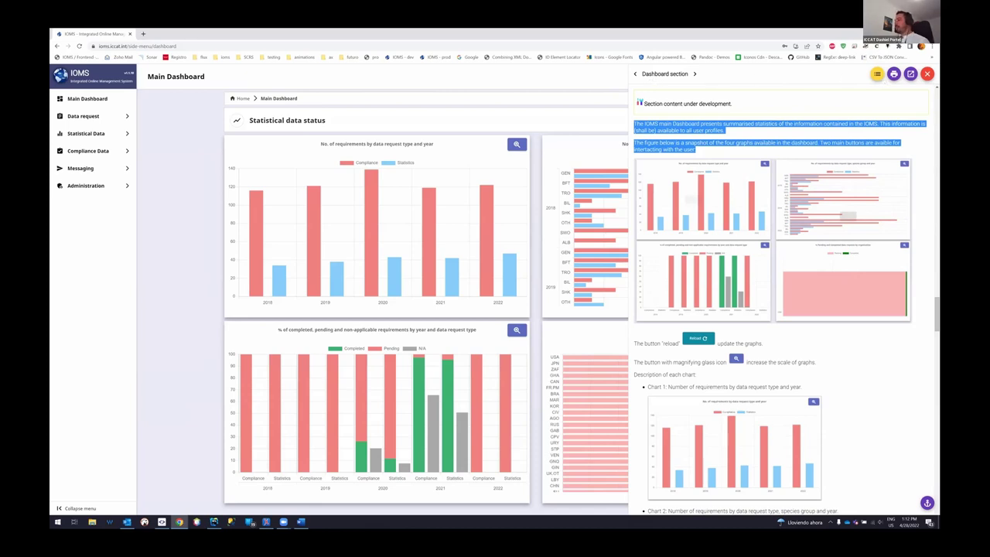
click(733, 101)
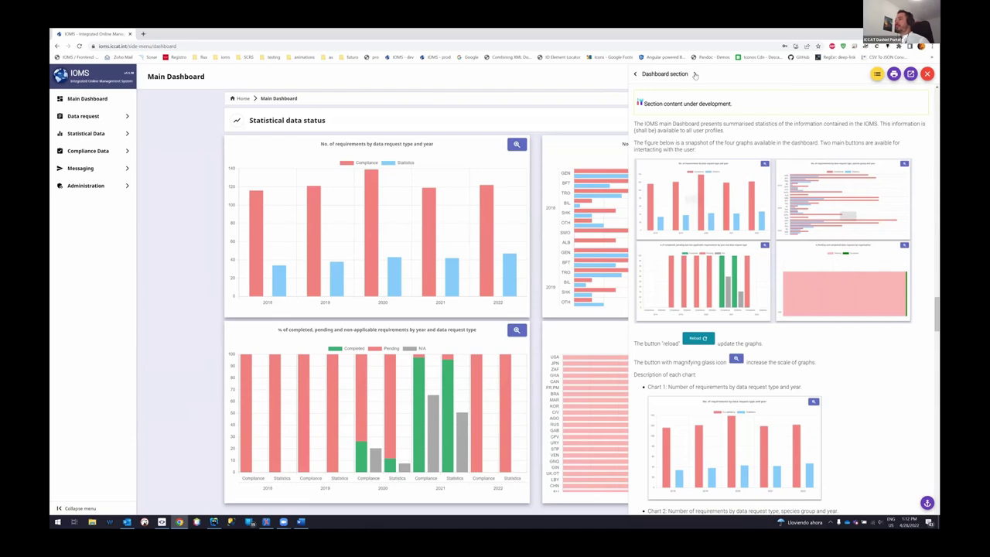
Step forward through the Data request, summaries and organizations sections, then back to Data request.
click(694, 74)
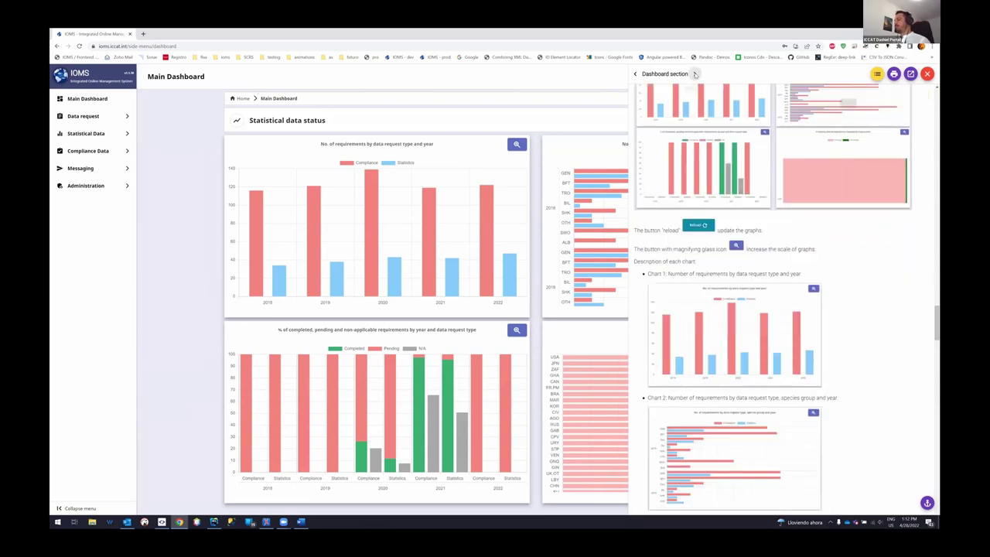
click(682, 74)
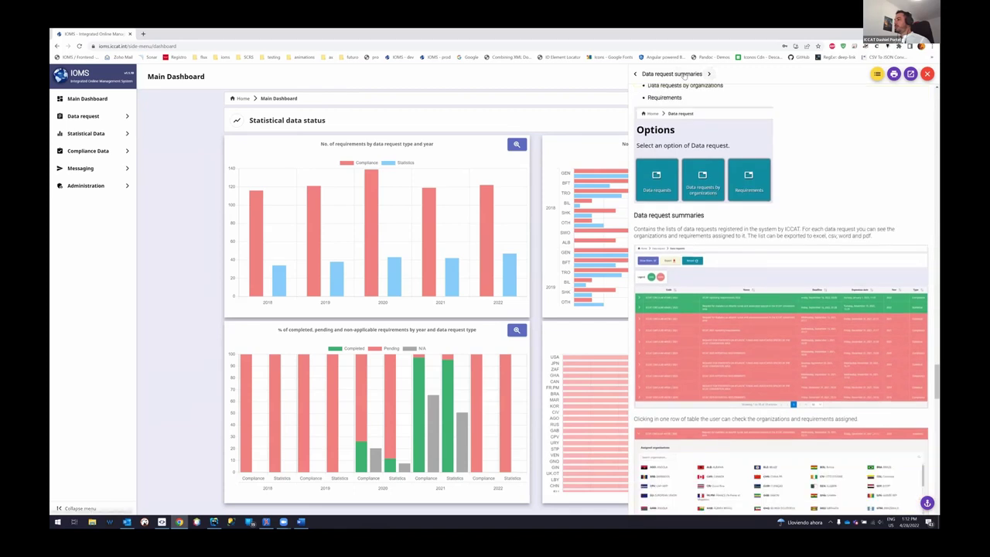
click(709, 74)
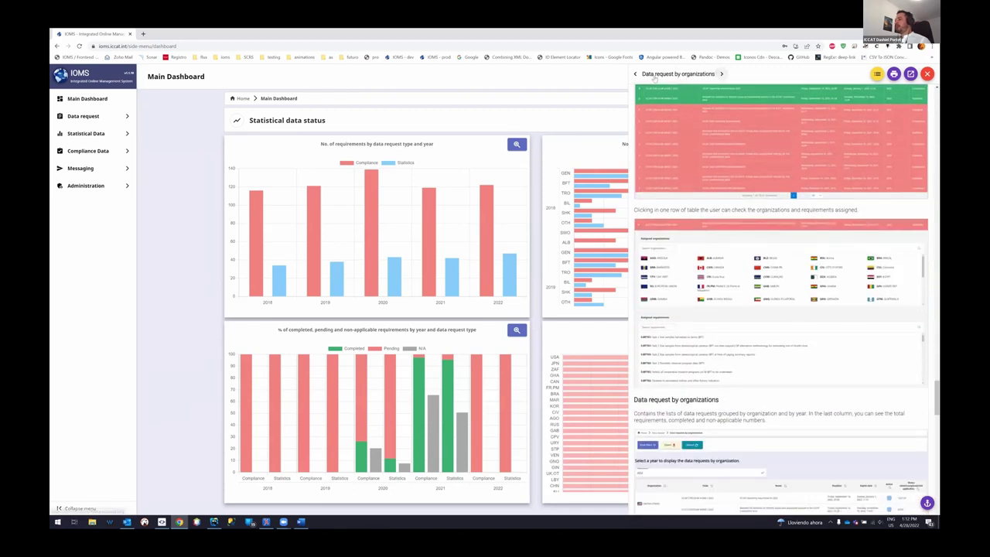
click(635, 74)
click(635, 74)
scroll(780, 172, up, 10)
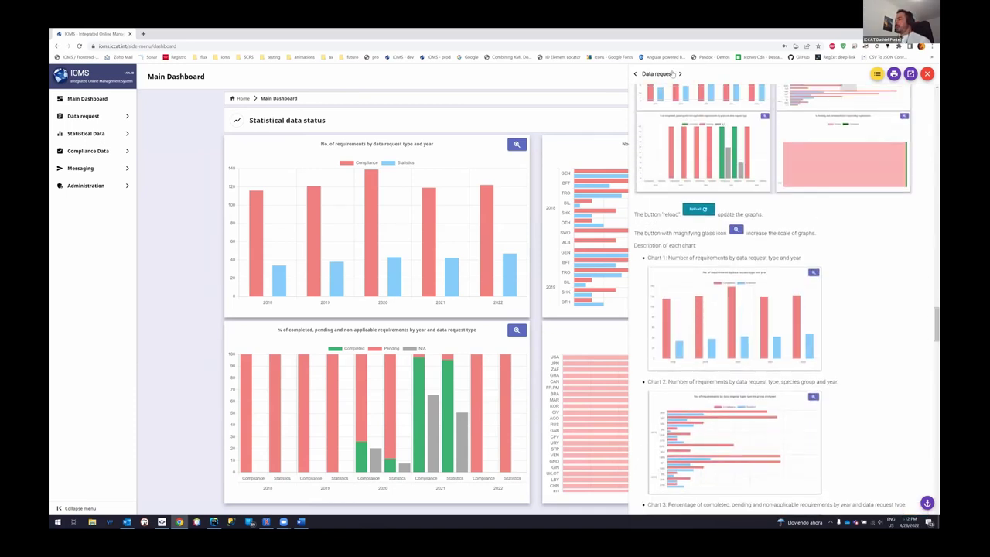
Go back through IOMS sections and Edit profile to the guide's opening IOMS introduction.
click(636, 74)
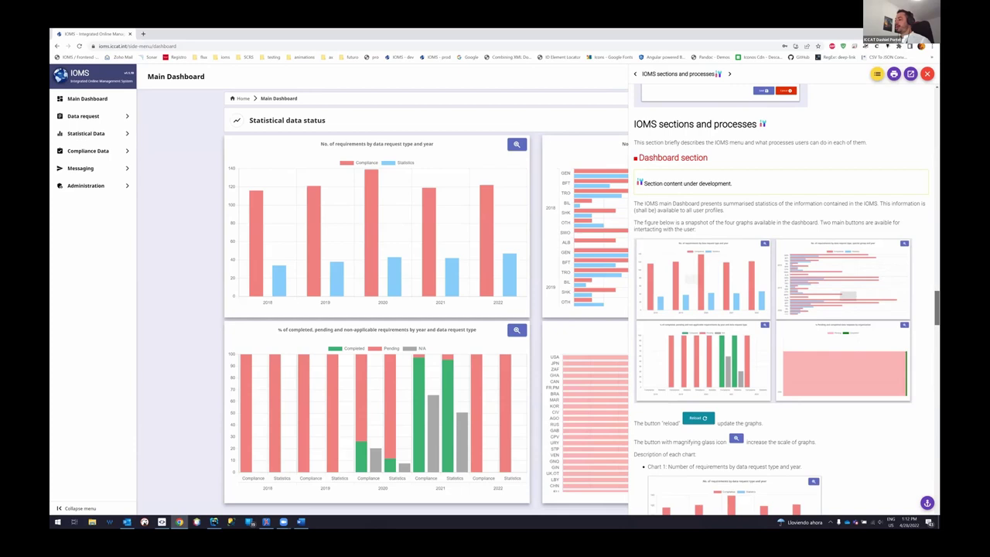
click(635, 74)
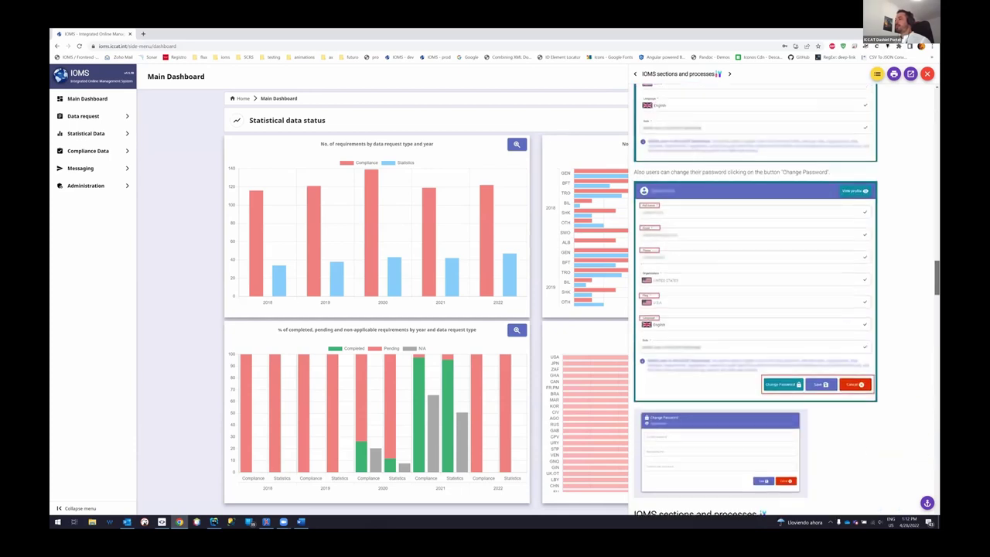
scroll(886, 120, up, 10)
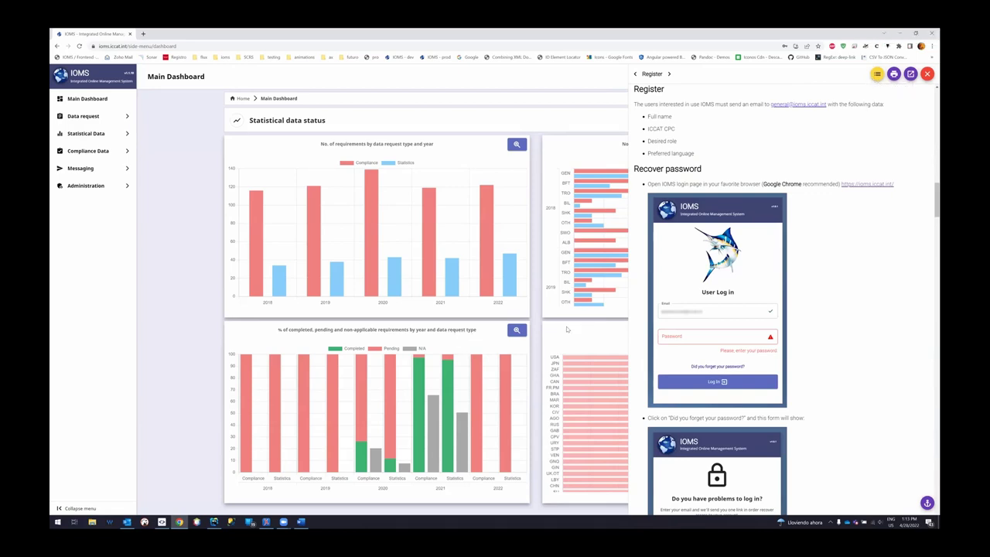
scroll(756, 359, up, 10)
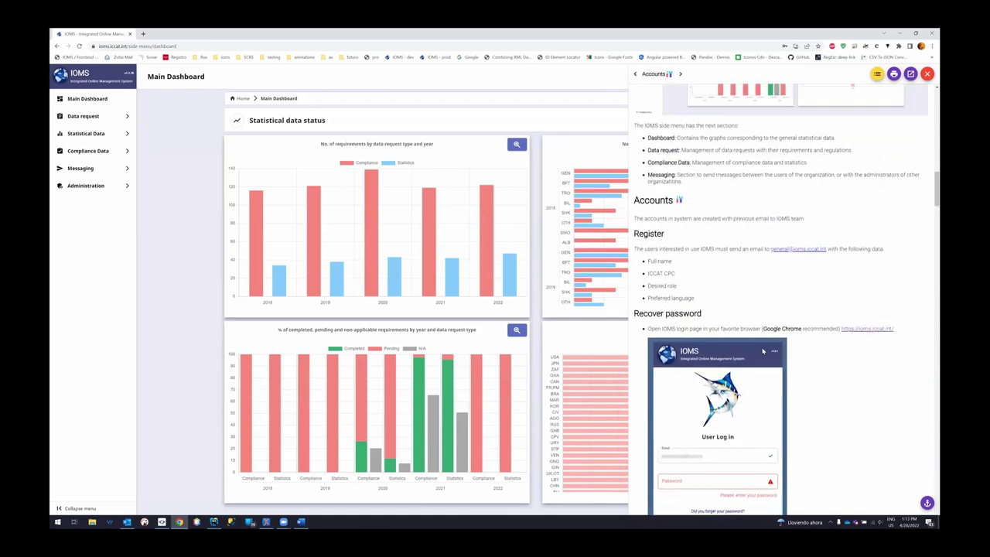
scroll(756, 358, up, 10)
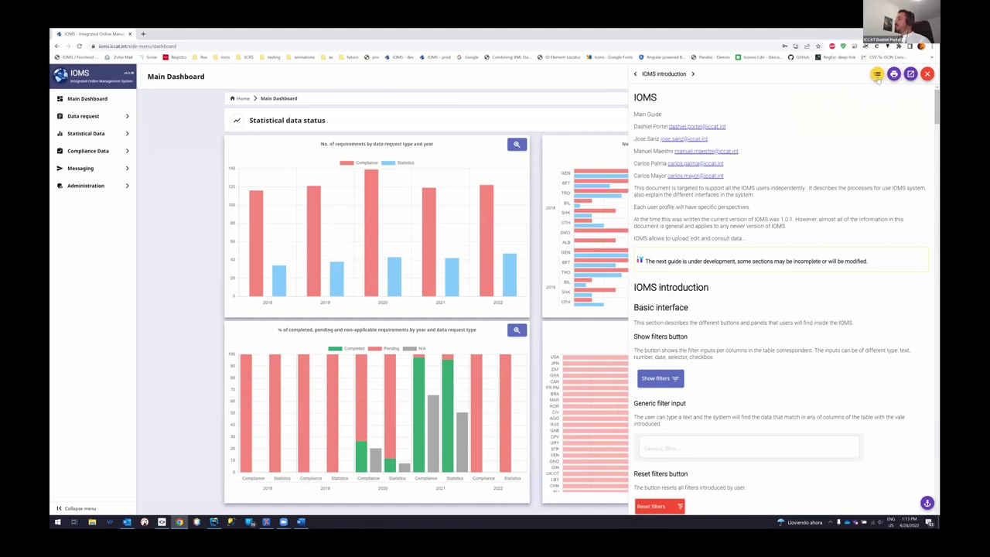
Open a printable copy of the whole guide and set the destination to Guardar como PDF.
click(878, 74)
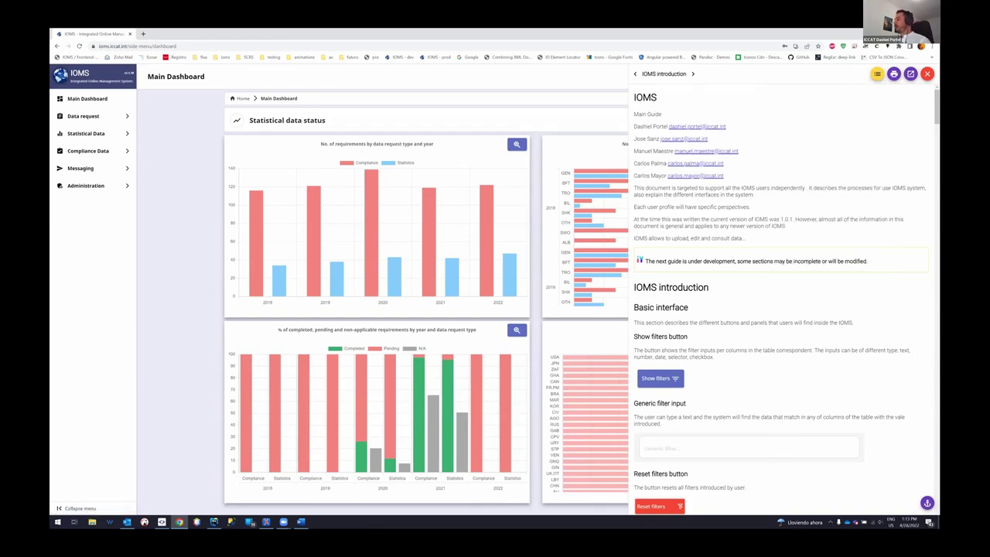
click(895, 74)
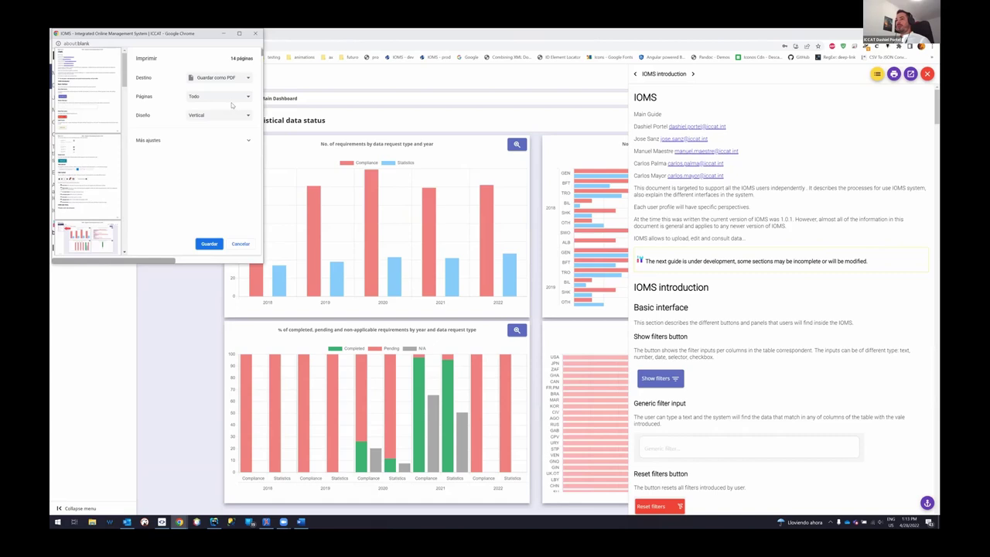
click(217, 77)
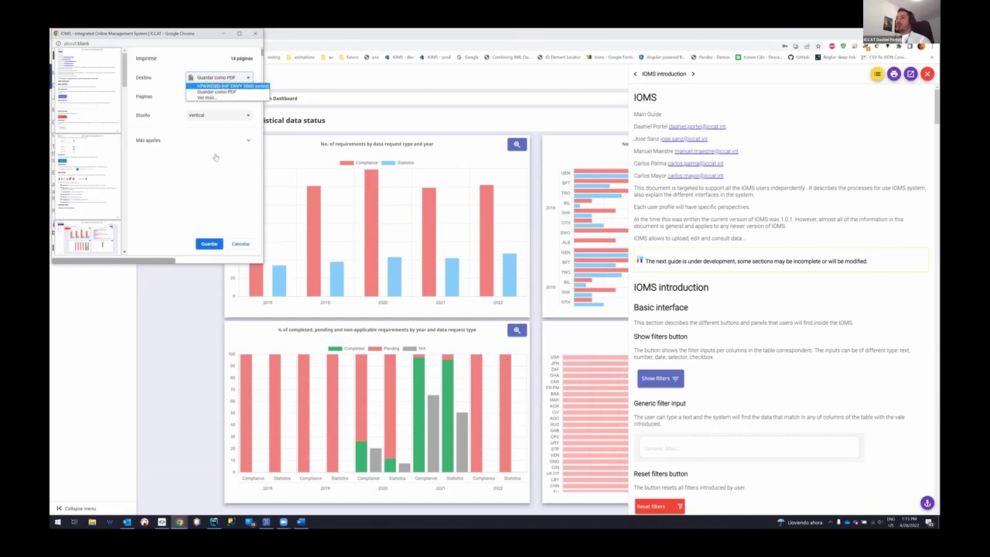
click(220, 129)
Save the guide PDF to the Desktop, replacing the earlier copy, and show the desktop.
click(222, 81)
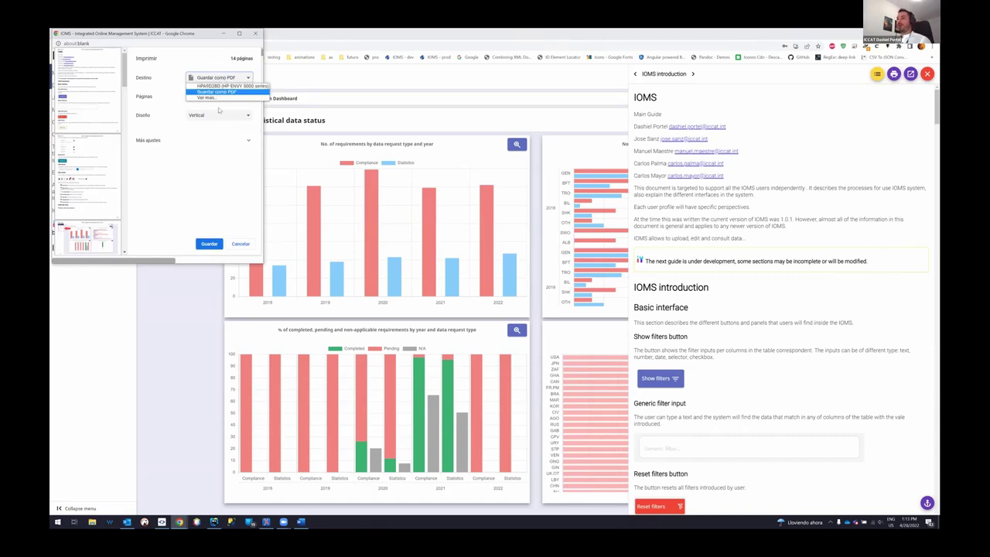
click(217, 202)
click(208, 245)
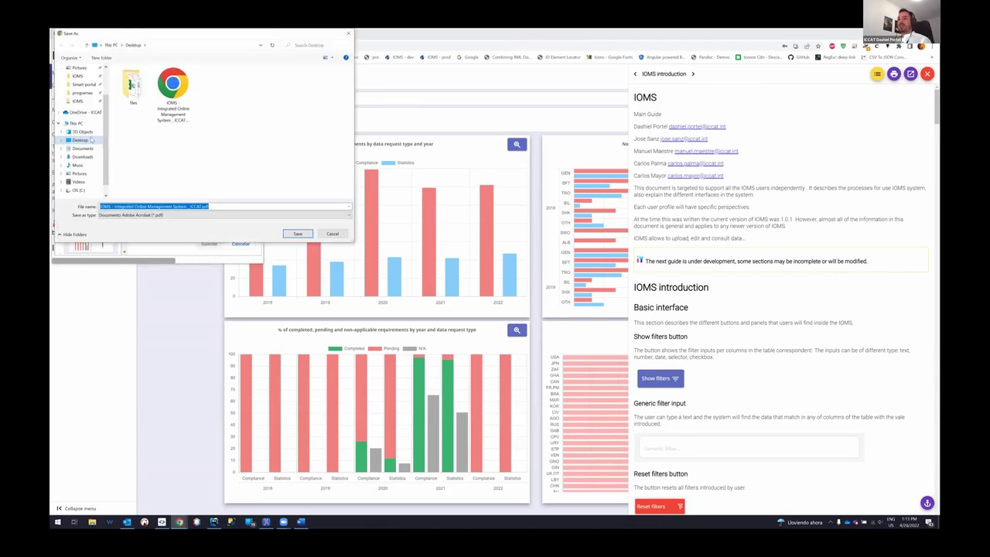
click(298, 234)
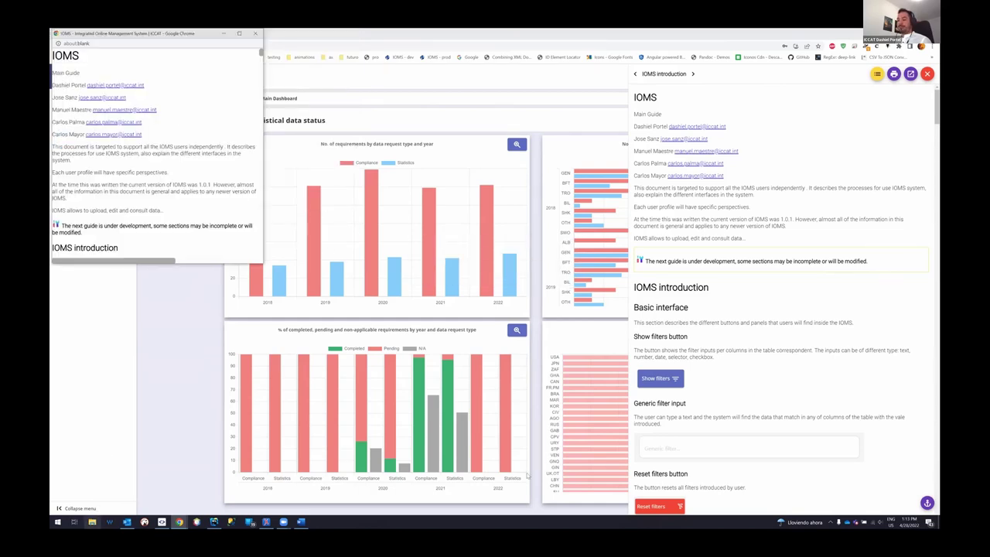
key(super+d)
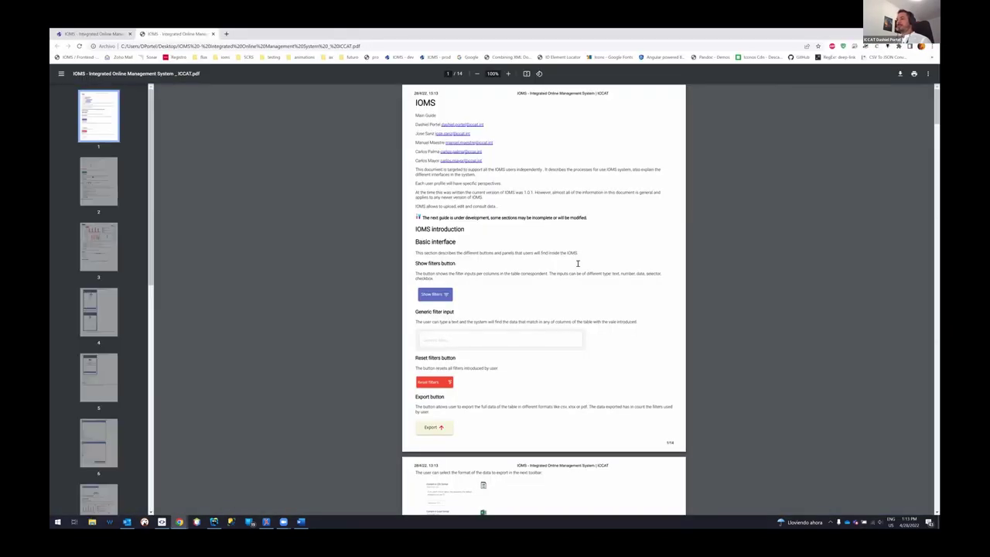
Scroll the saved guide PDF from page 1 to page 3's Accounts, Register and Recover password sections.
scroll(577, 264, down, 2)
scroll(574, 294, up, 2)
scroll(573, 303, down, 10)
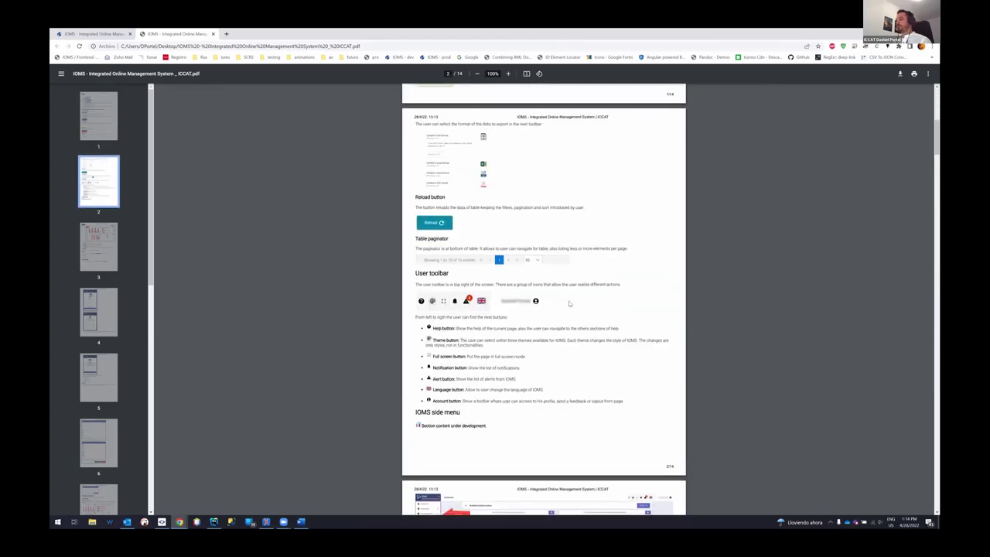
scroll(570, 307, down, 6)
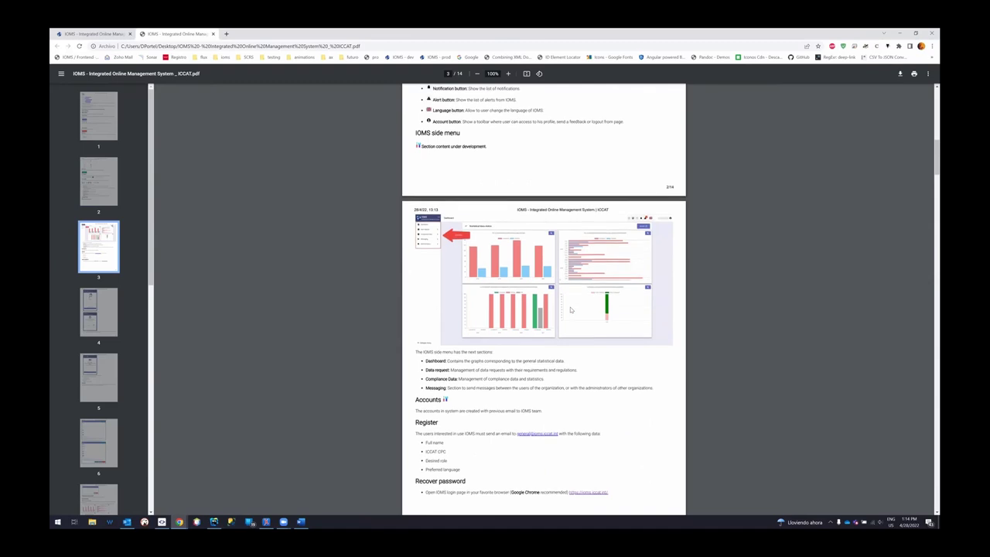
scroll(570, 310, down, 4)
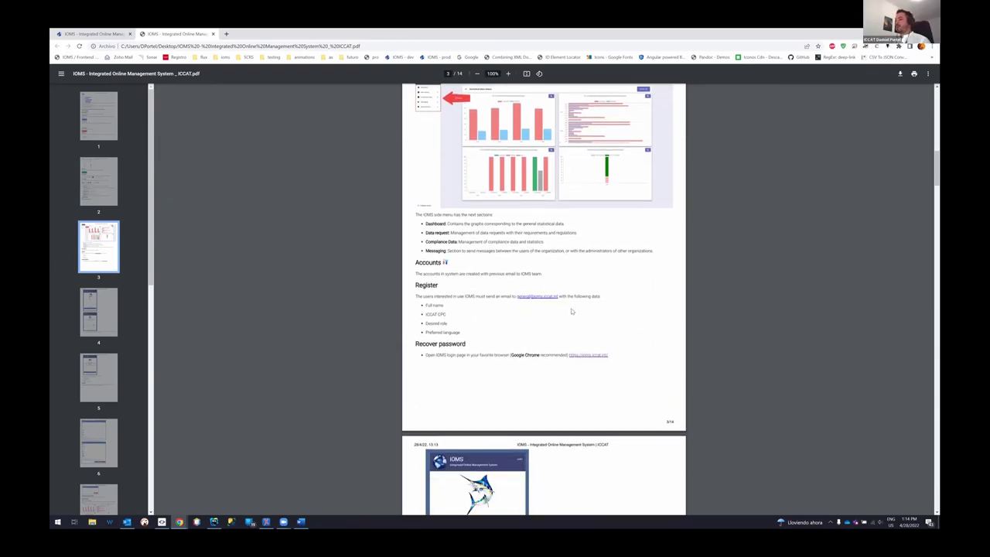
scroll(572, 311, down, 3)
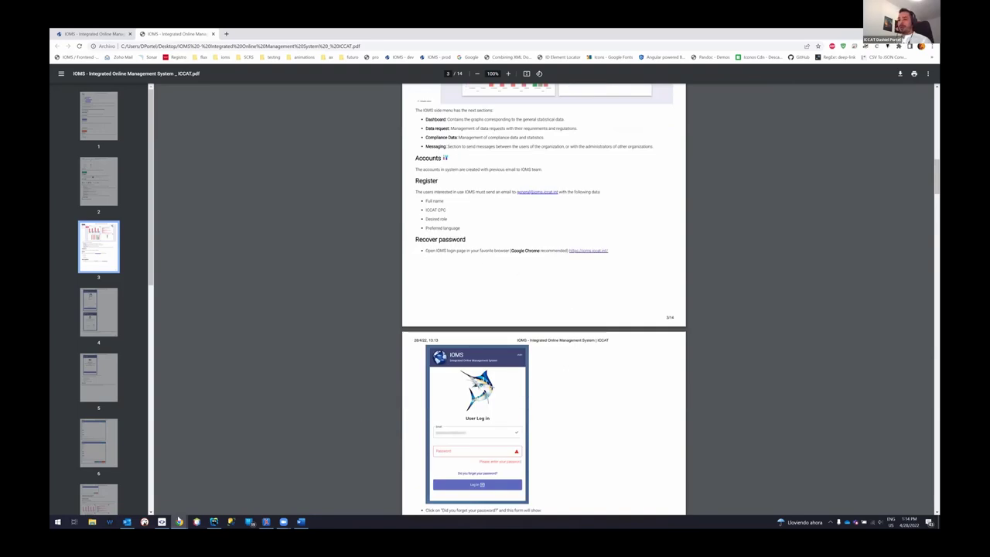
mouse_move(179, 522)
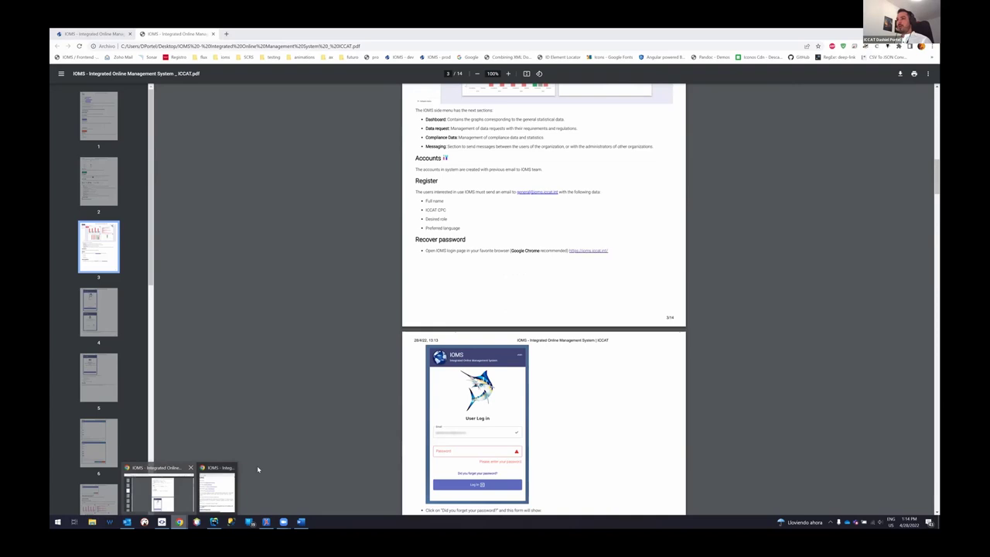
Open the IOMS guide as a full page in a new tab, select its text, and return to the dashboard.
click(97, 33)
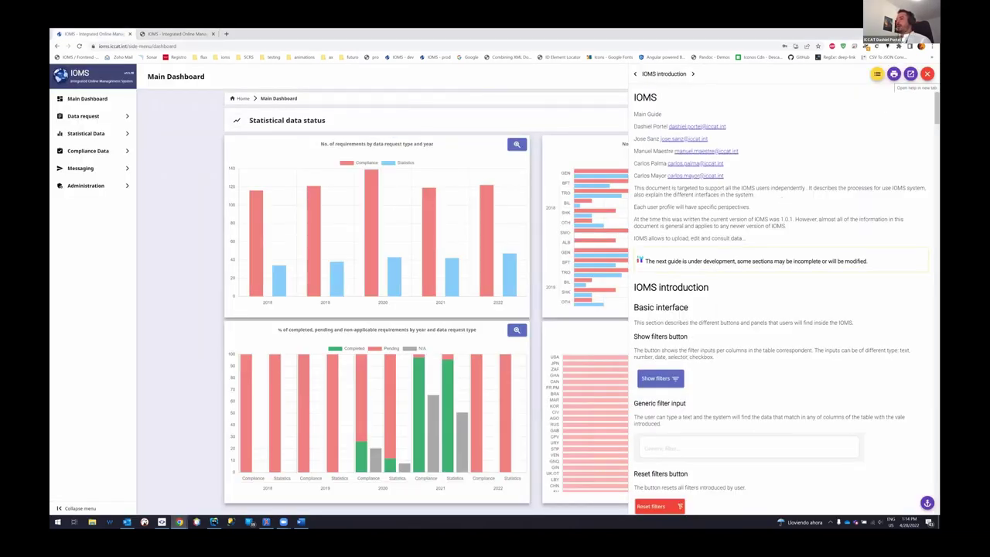
click(911, 73)
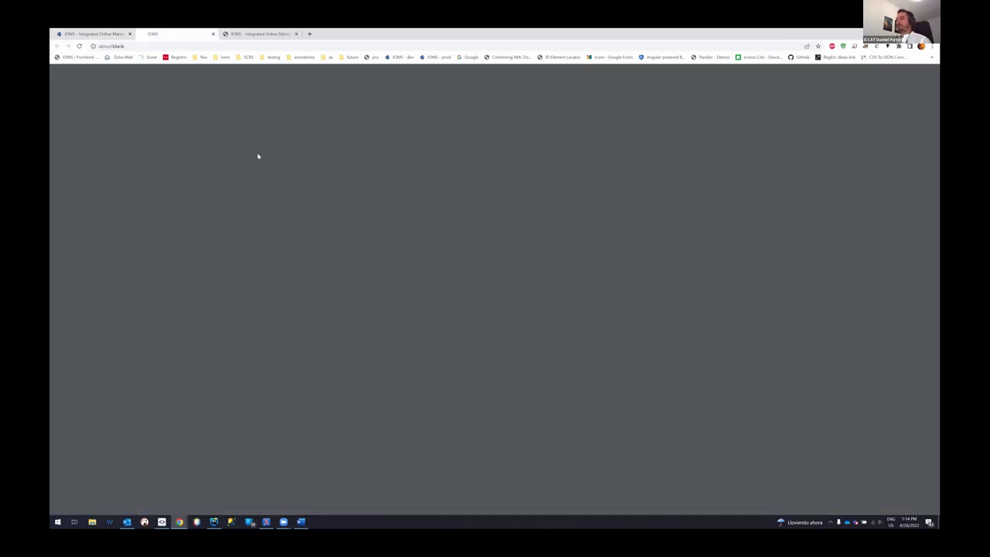
scroll(162, 248, down, 2)
scroll(163, 248, down, 10)
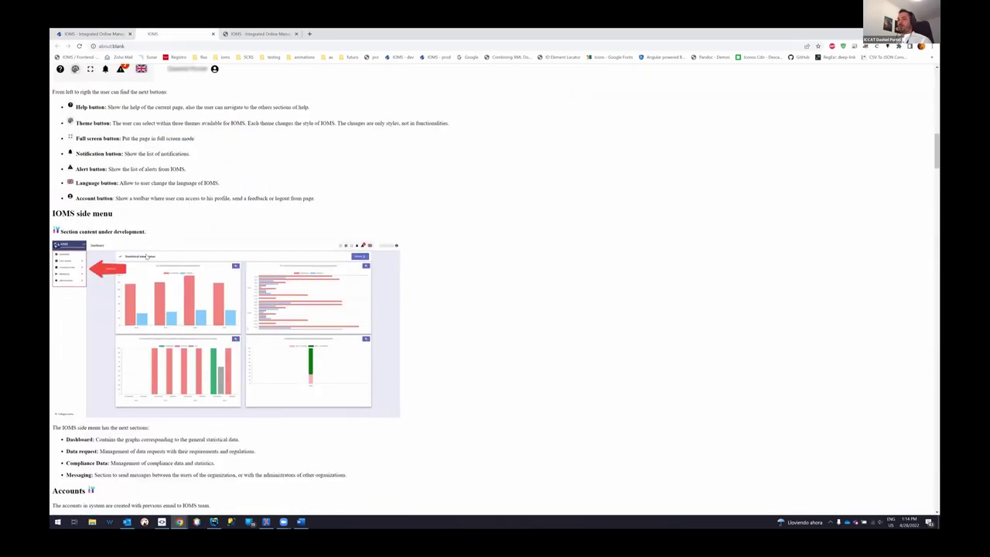
triple_click(141, 198)
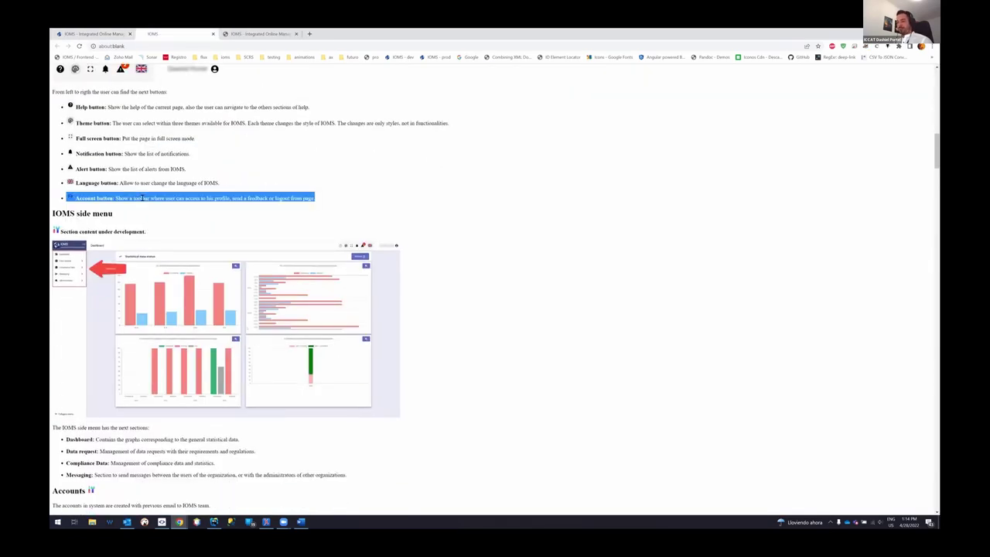
key(ctrl+a)
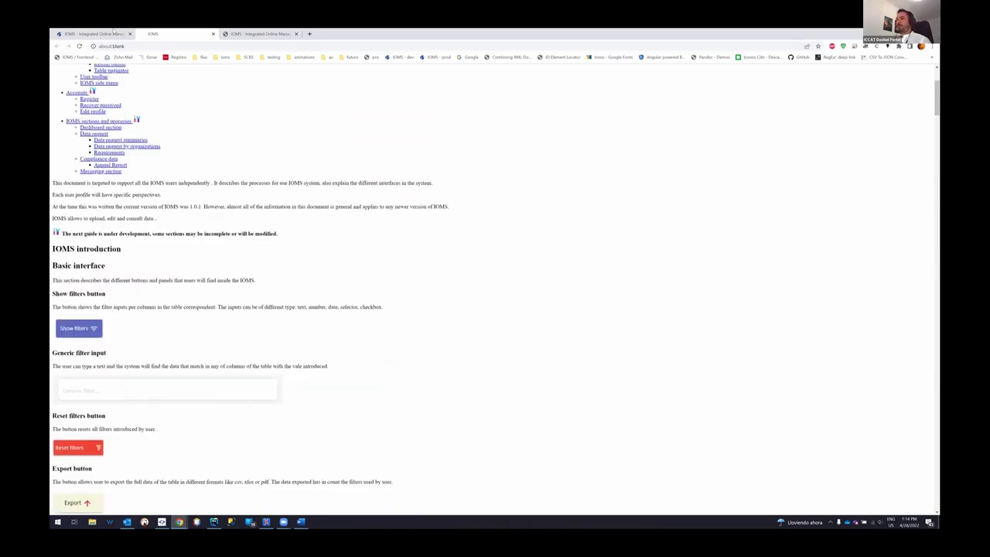
key(ctrl+Page_Up)
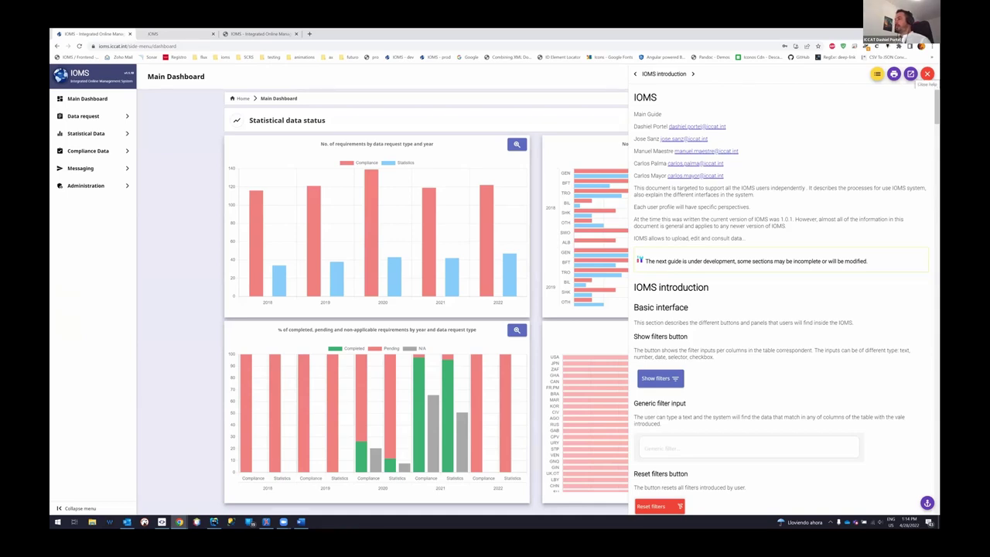
Scroll through the help's Dashboard chart descriptions, highlight its heading, and dismiss the panel with Esc.
click(927, 74)
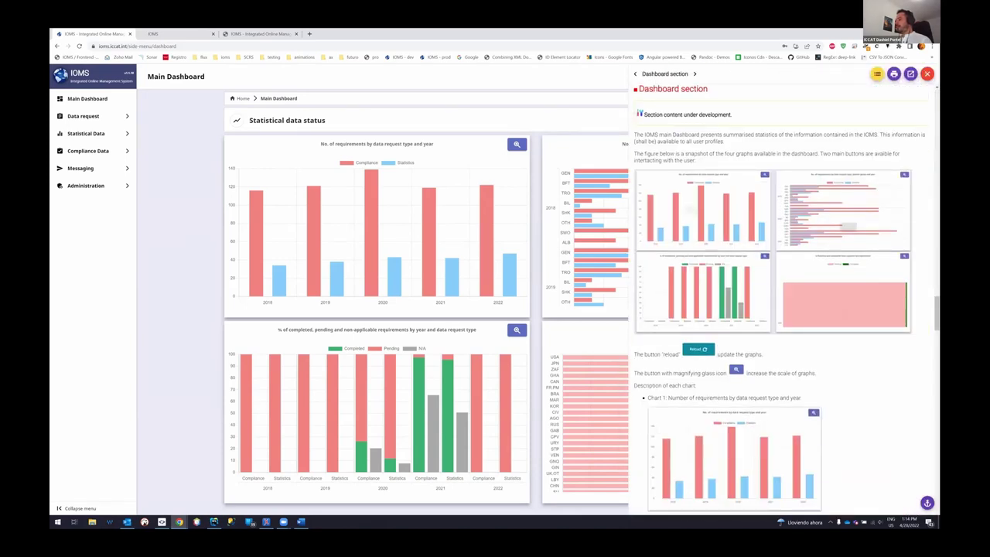
scroll(845, 425, down, 8)
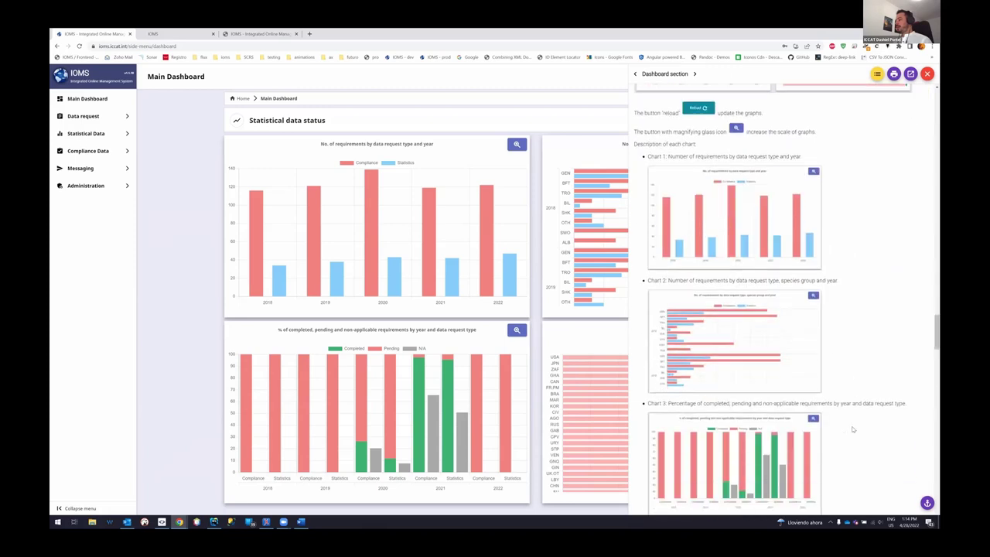
scroll(845, 426, down, 10)
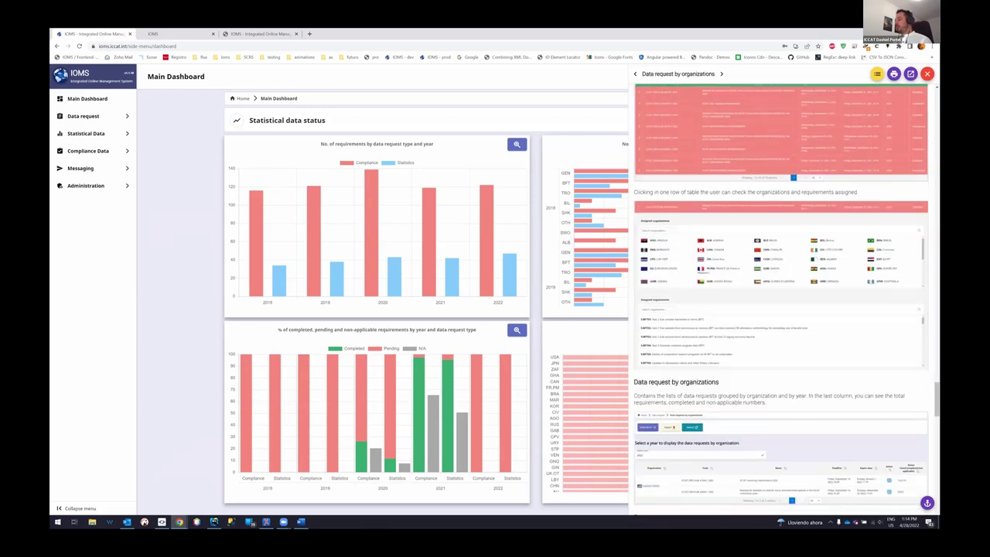
scroll(712, 92, up, 15)
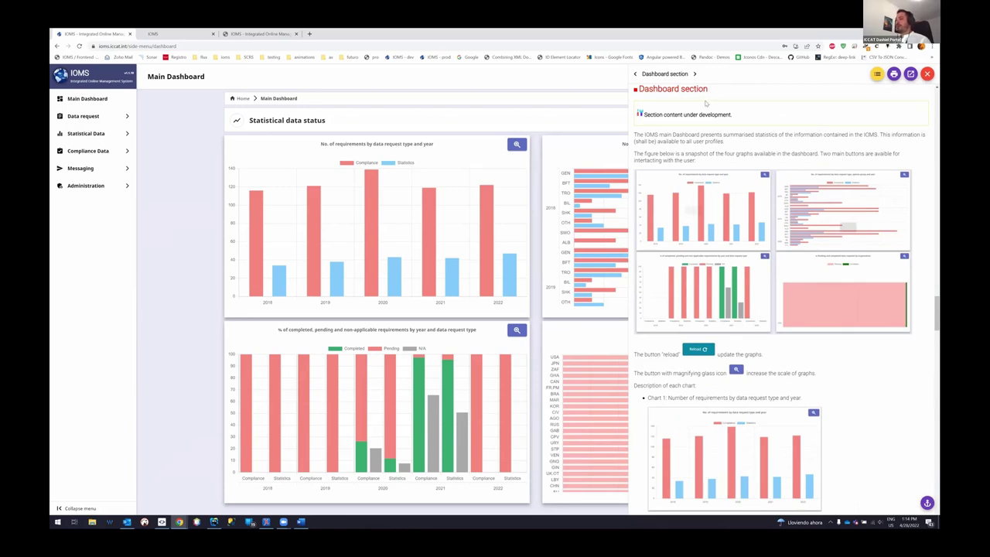
drag(702, 90, 643, 89)
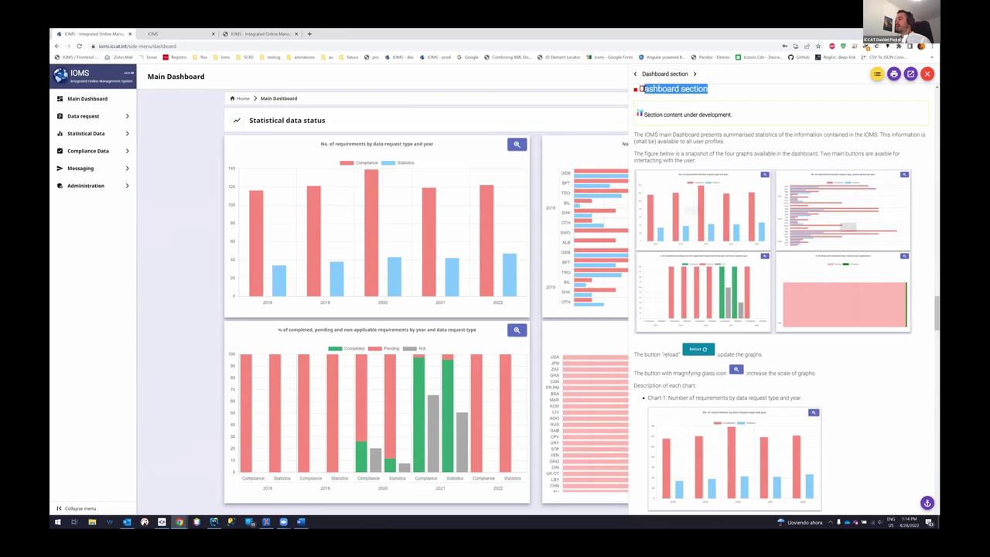
scroll(813, 353, down, 3)
scroll(812, 354, up, 5)
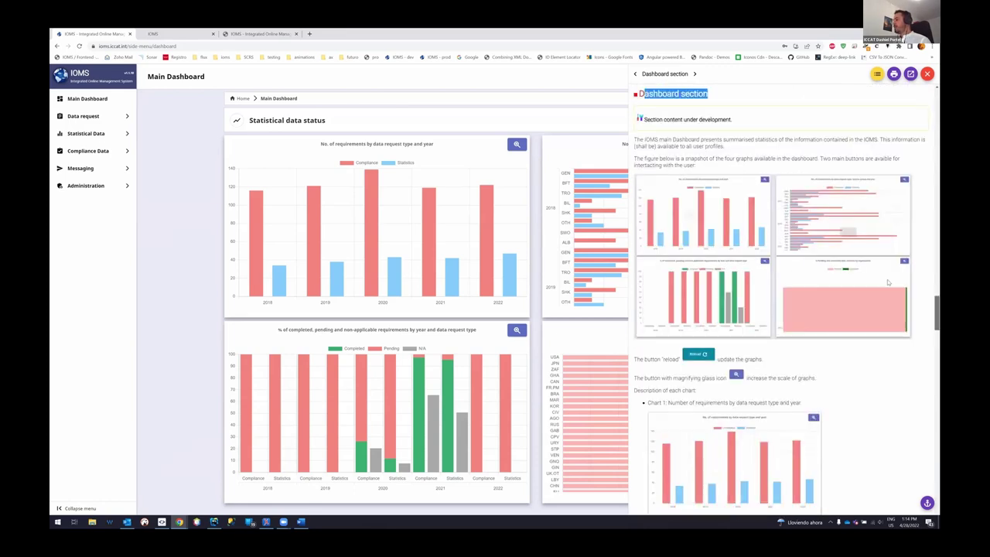
key(Escape)
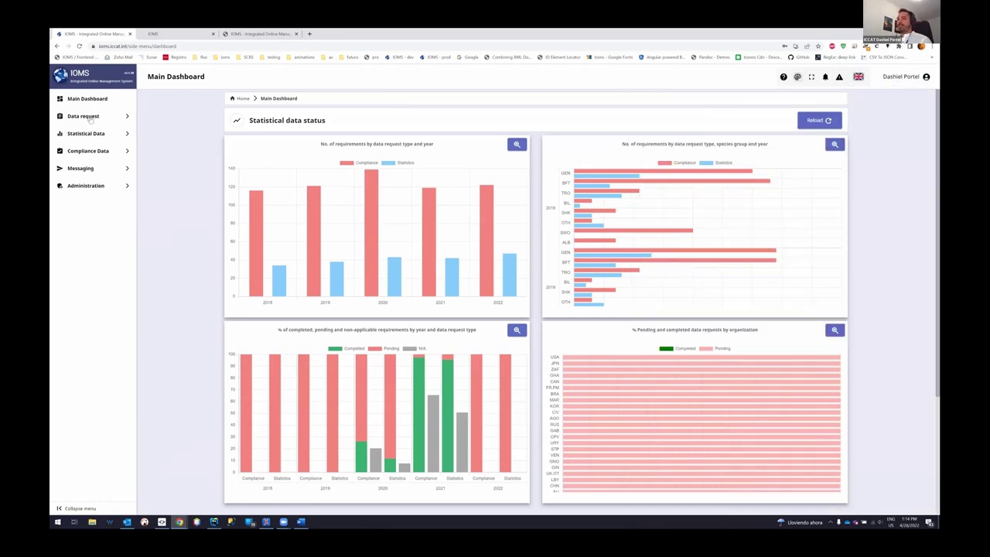
Go to the Data request section and scroll through its help topic.
click(91, 120)
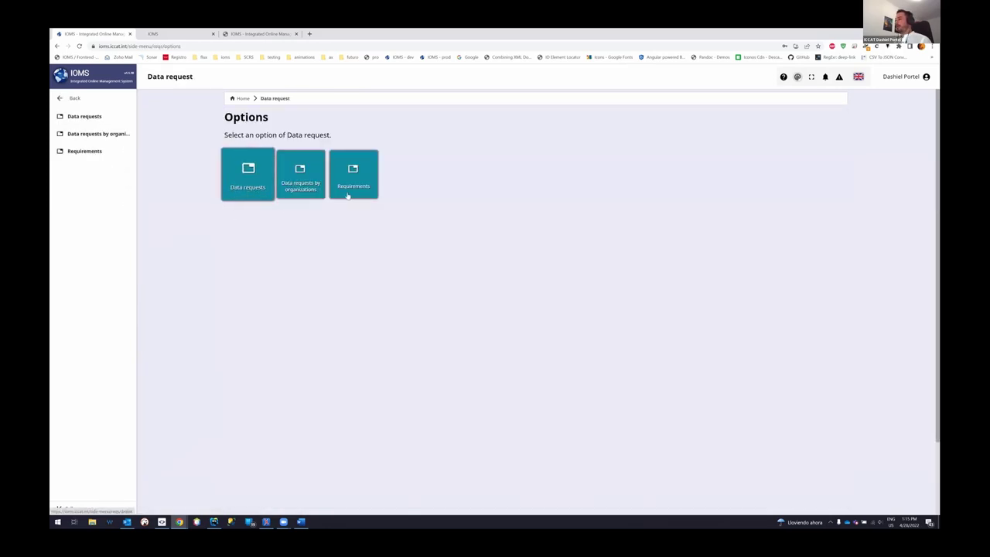
click(781, 78)
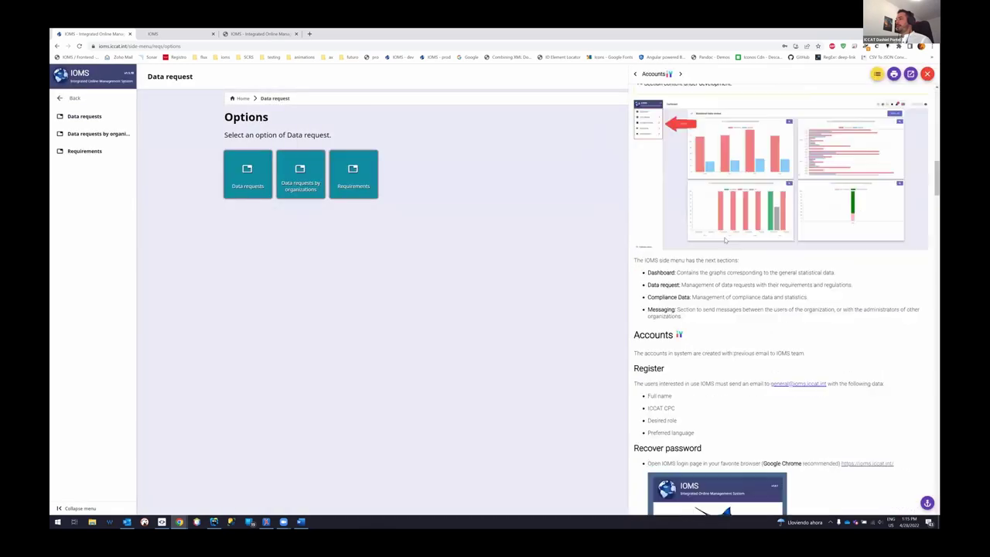
drag(691, 94, 640, 90)
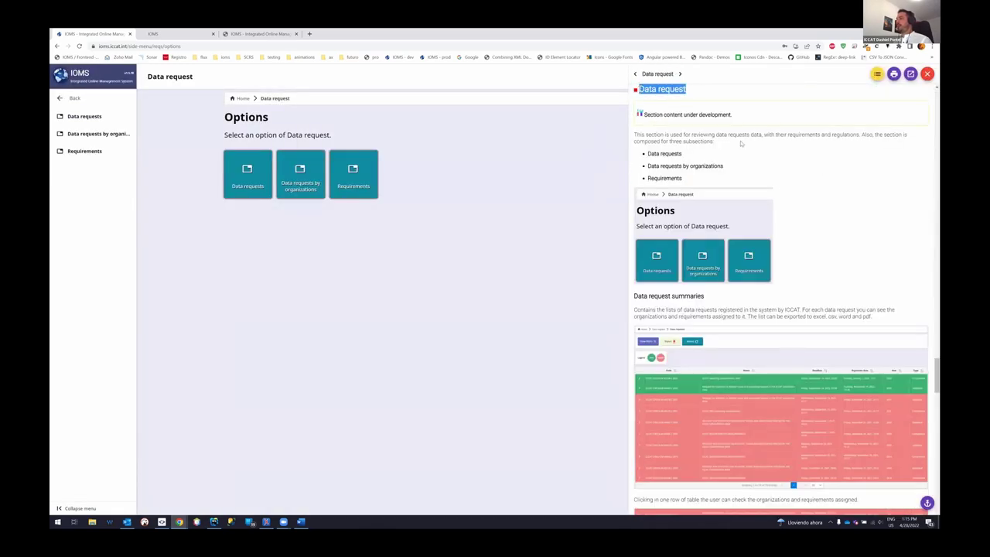
scroll(807, 215, down, 2)
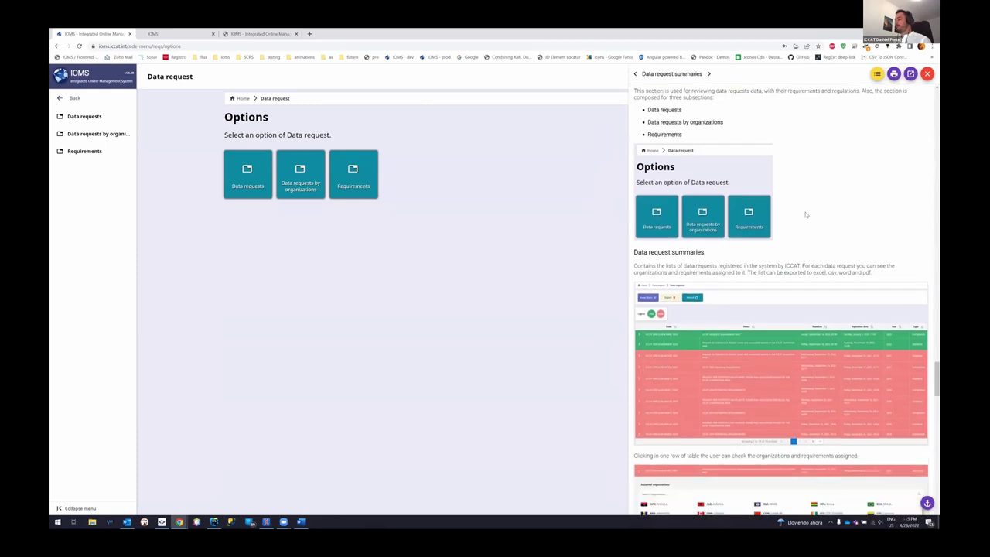
scroll(807, 215, down, 8)
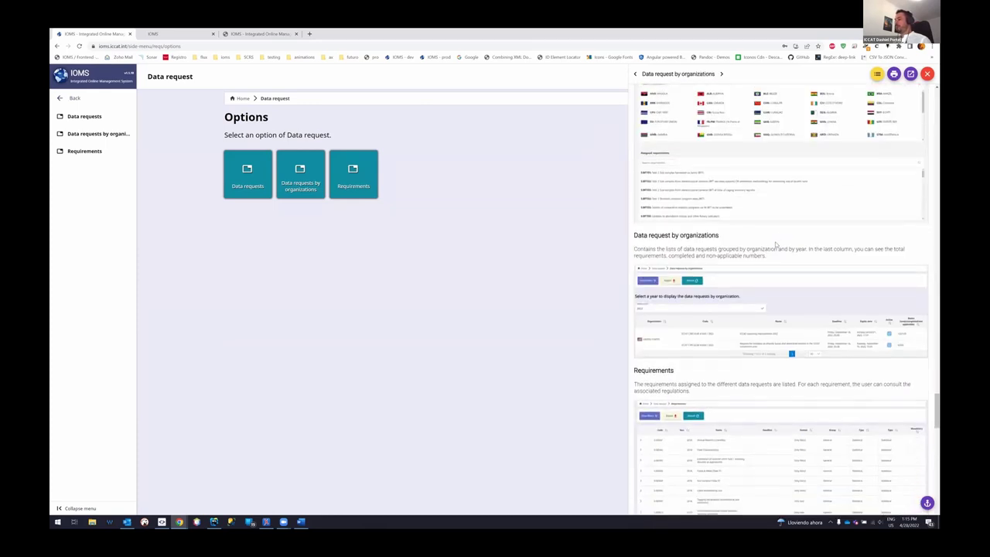
scroll(773, 248, down, 1)
Show the Data requests list of 10 ICCAT circulars and close help for a full-width table.
scroll(778, 259, up, 5)
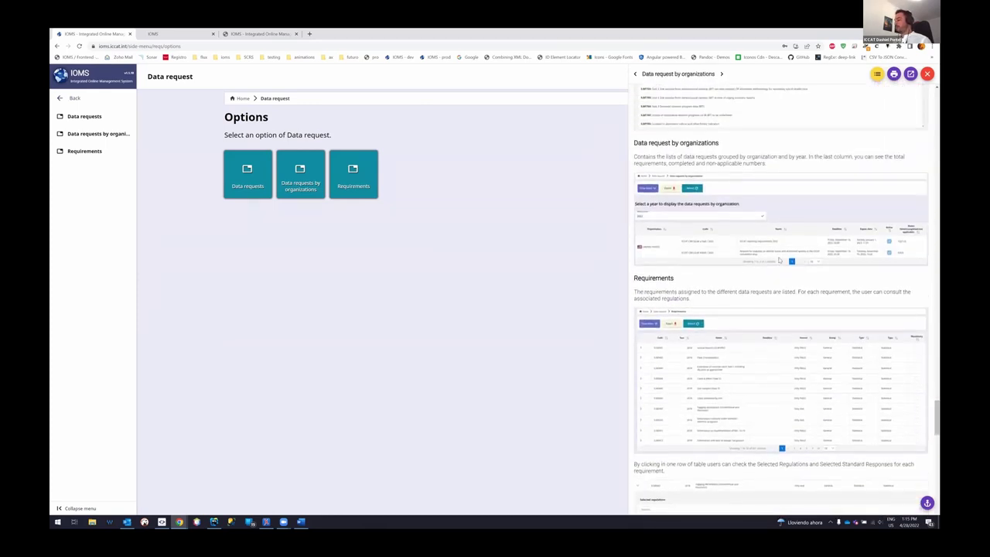
scroll(779, 264, up, 10)
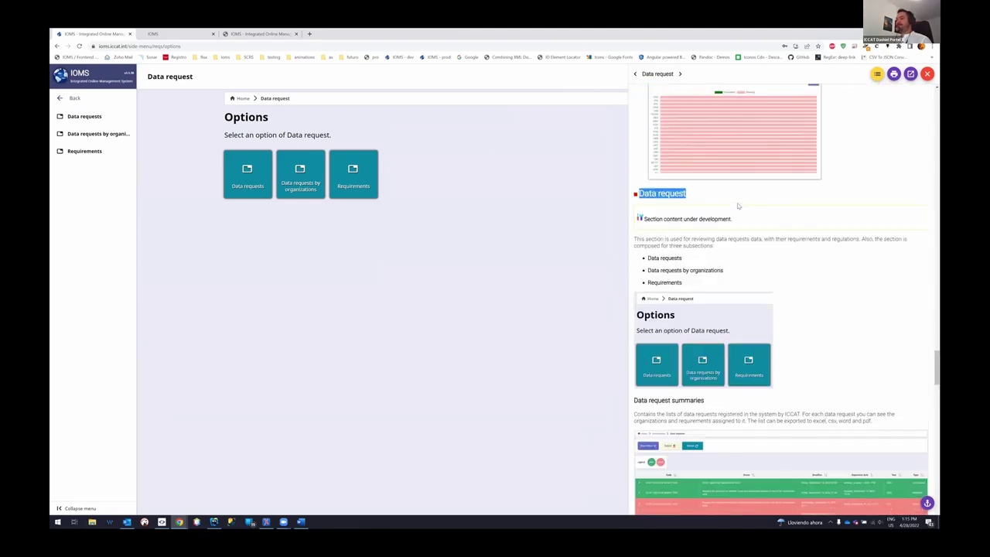
click(258, 172)
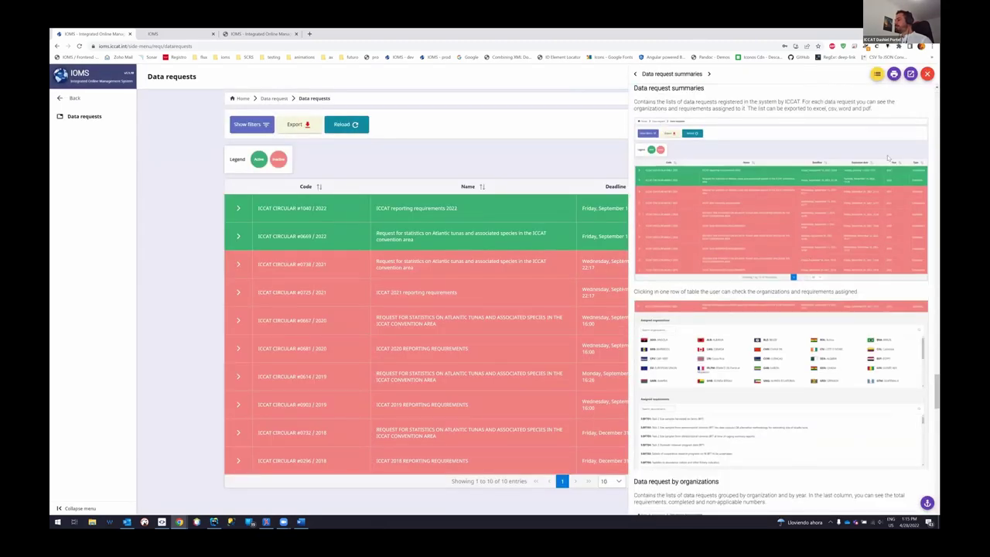
click(617, 302)
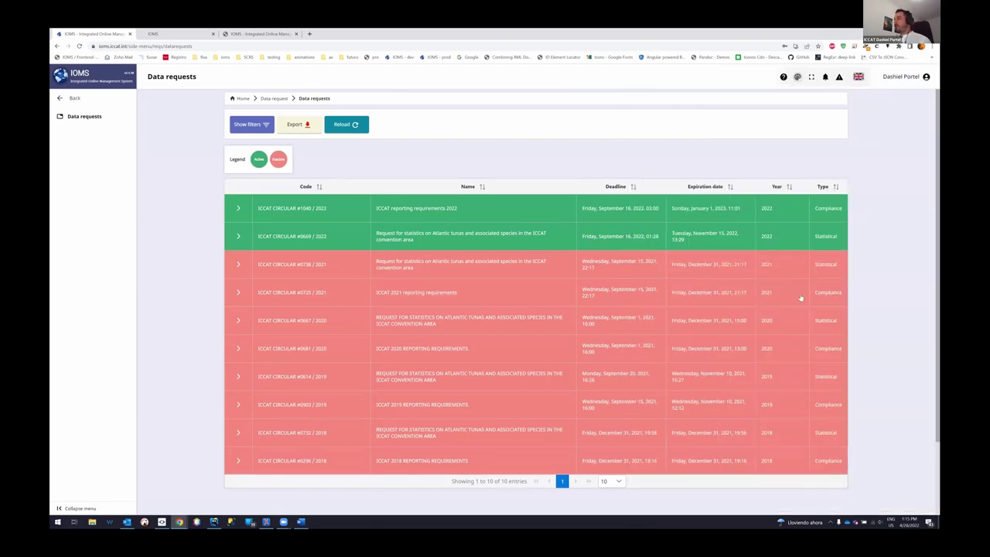
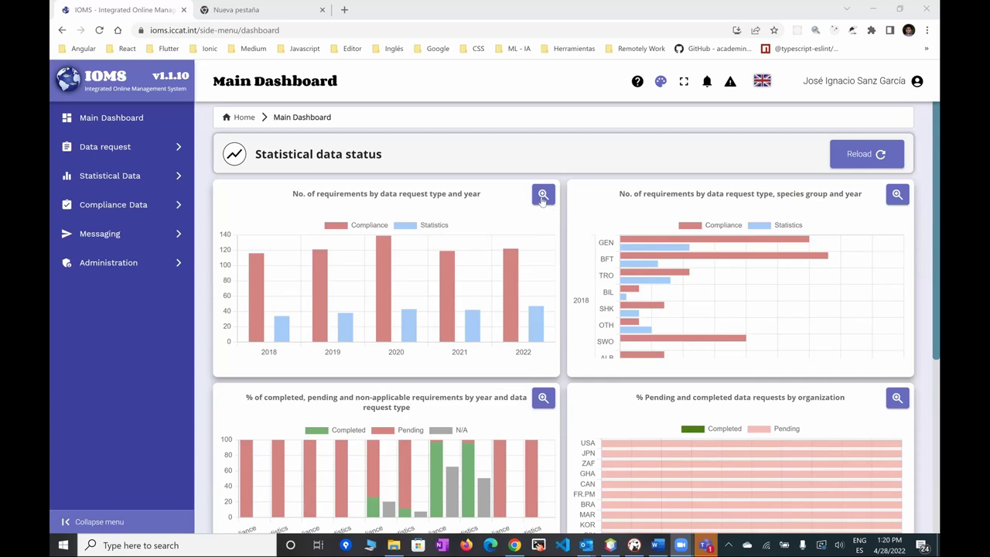
click(543, 195)
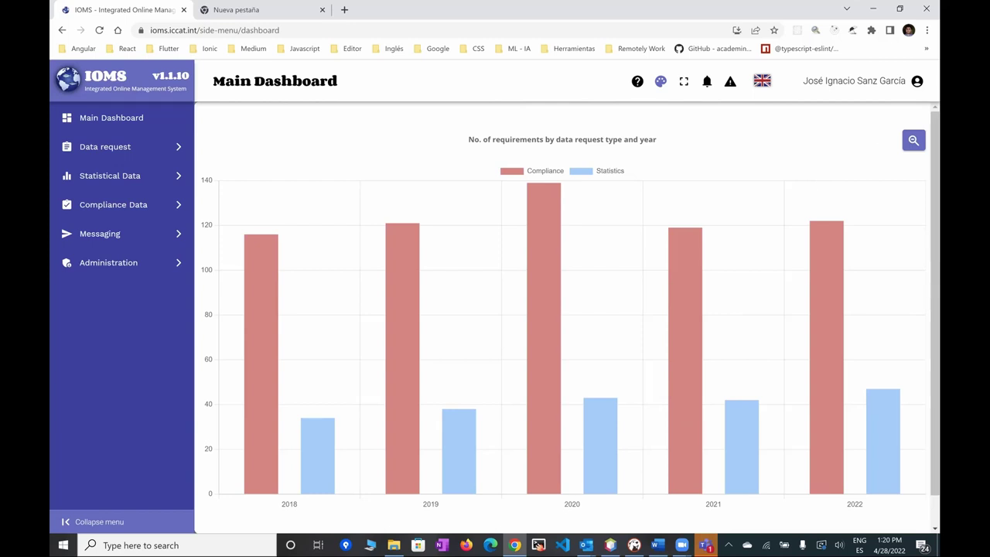
key(Escape)
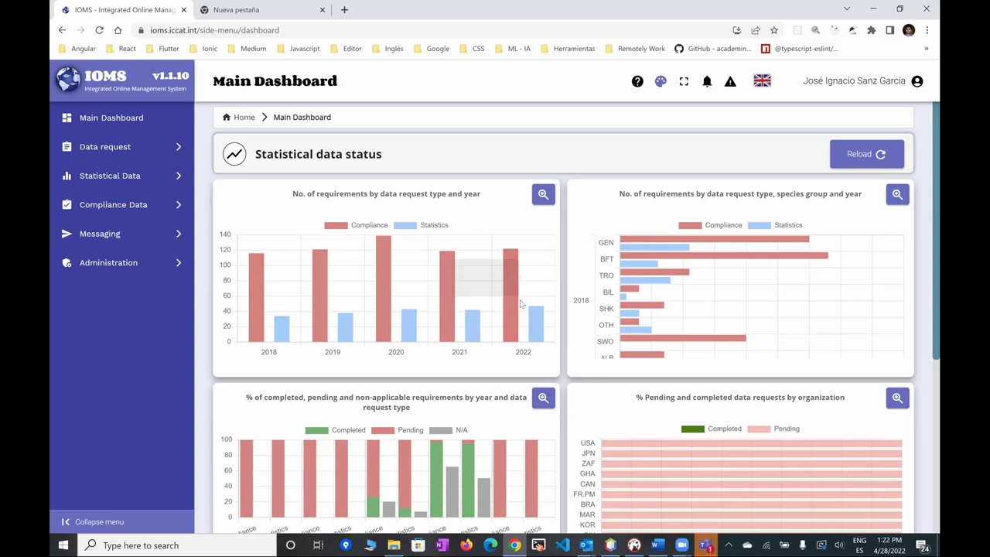
mouse_move(513, 296)
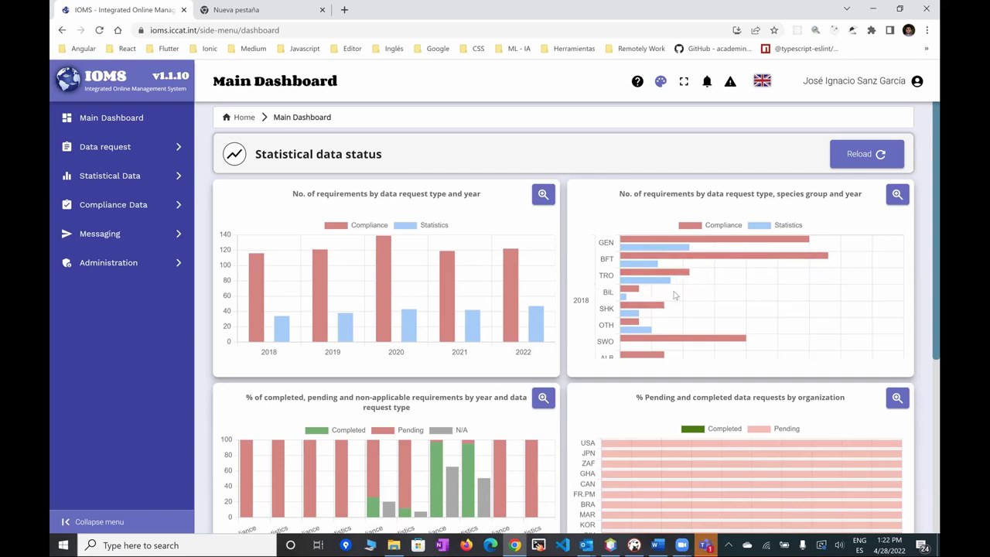
scroll(674, 294, down, 3)
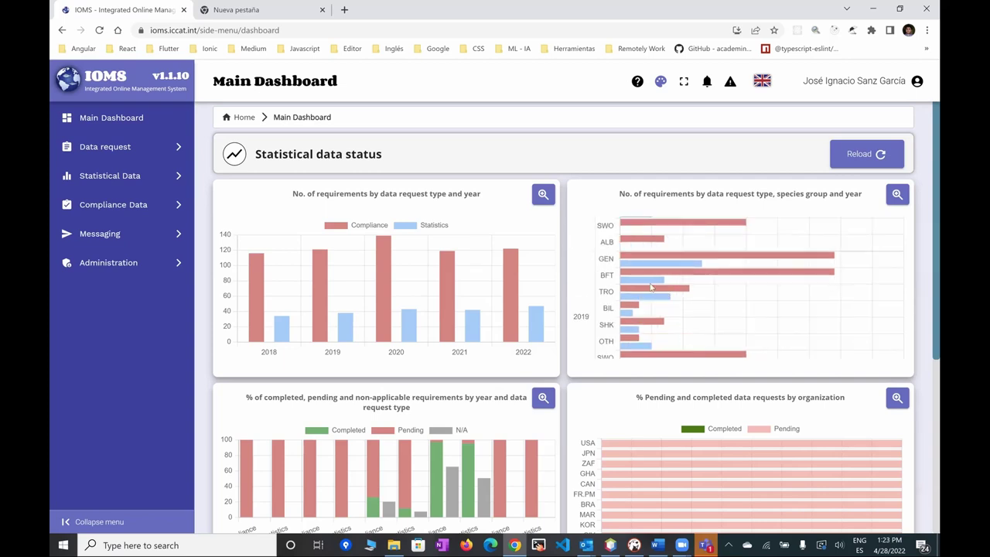
scroll(584, 276, down, 5)
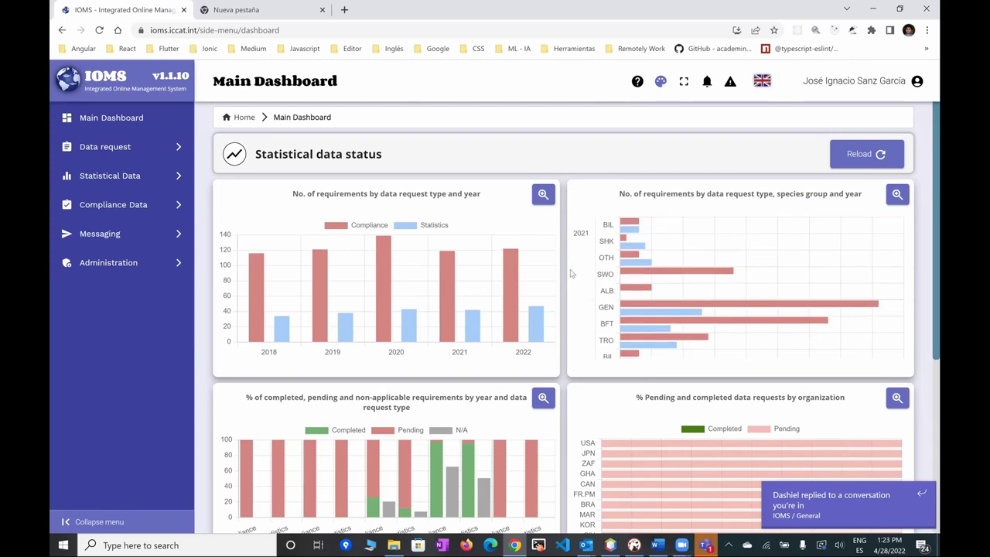
scroll(599, 228, down, 2)
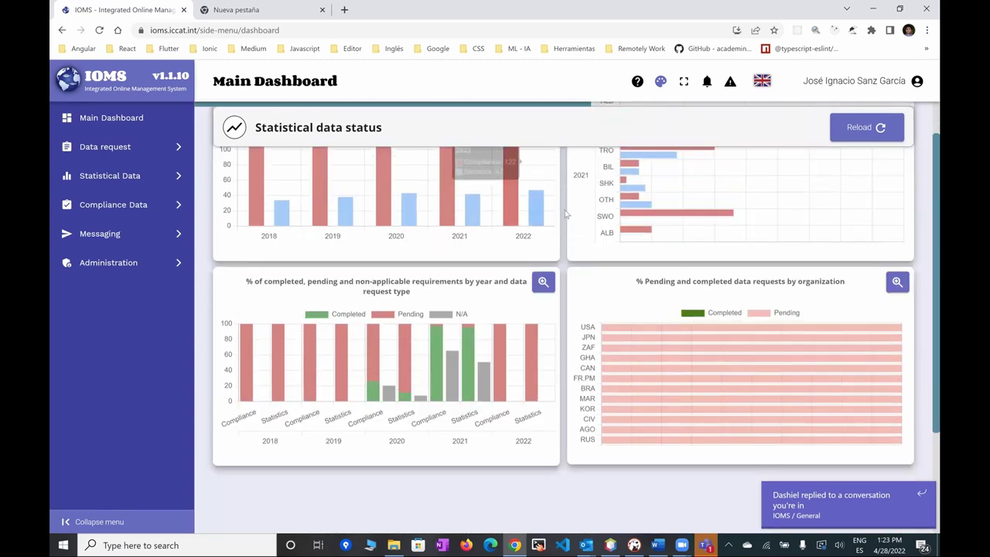
scroll(573, 224, up, 2)
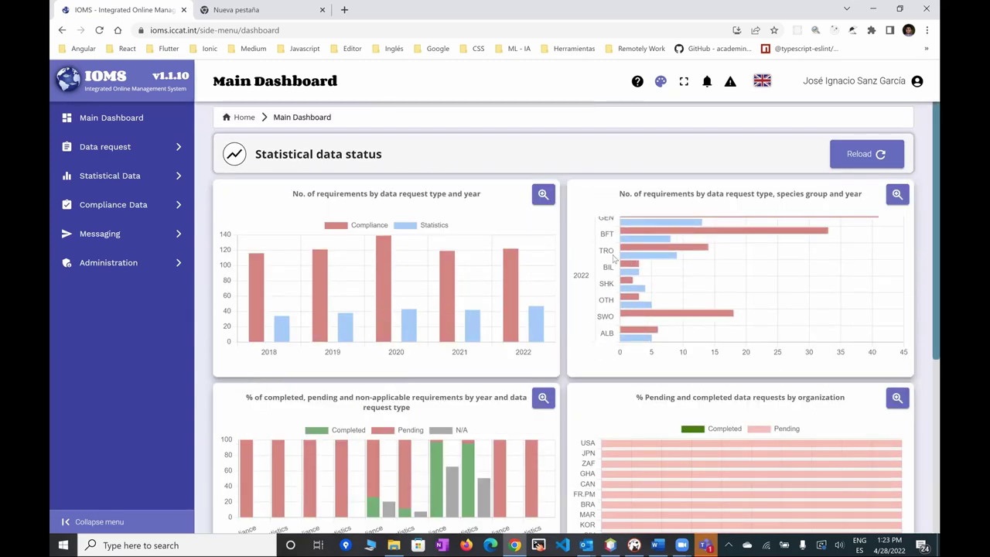
scroll(613, 259, down, 1)
scroll(649, 263, up, 1)
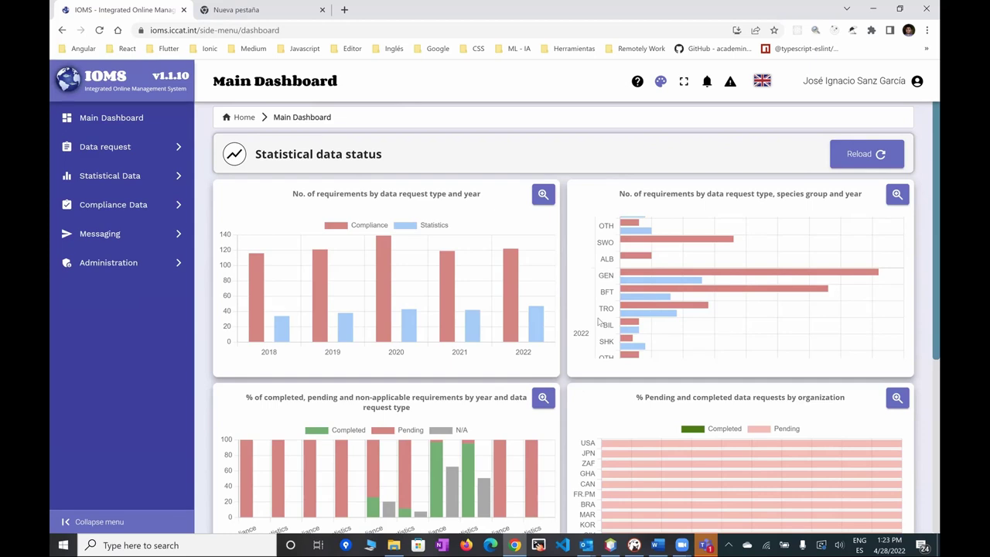
mouse_move(656, 289)
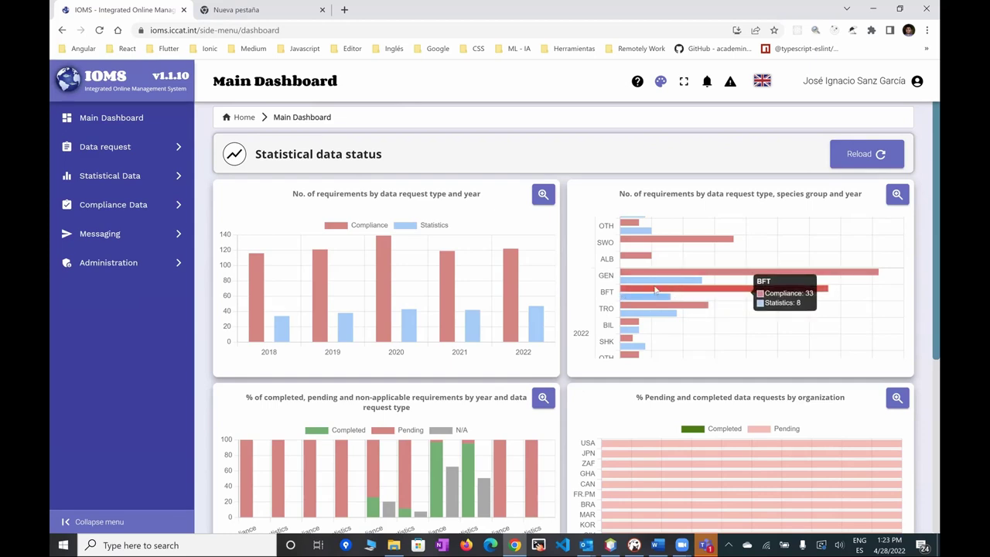
mouse_move(639, 274)
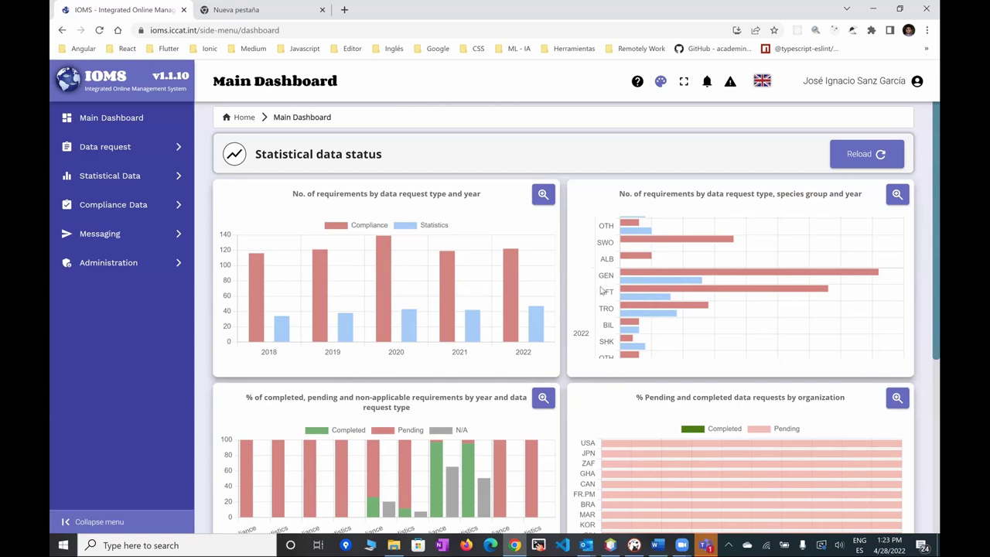
scroll(600, 298, down, 2)
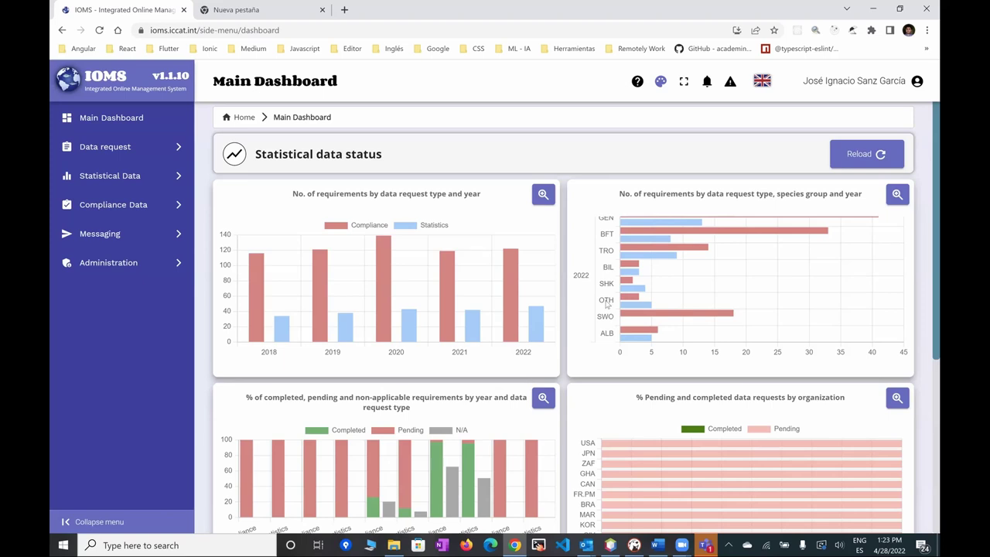
mouse_move(621, 305)
scroll(194, 276, down, 1)
scroll(253, 300, down, 1)
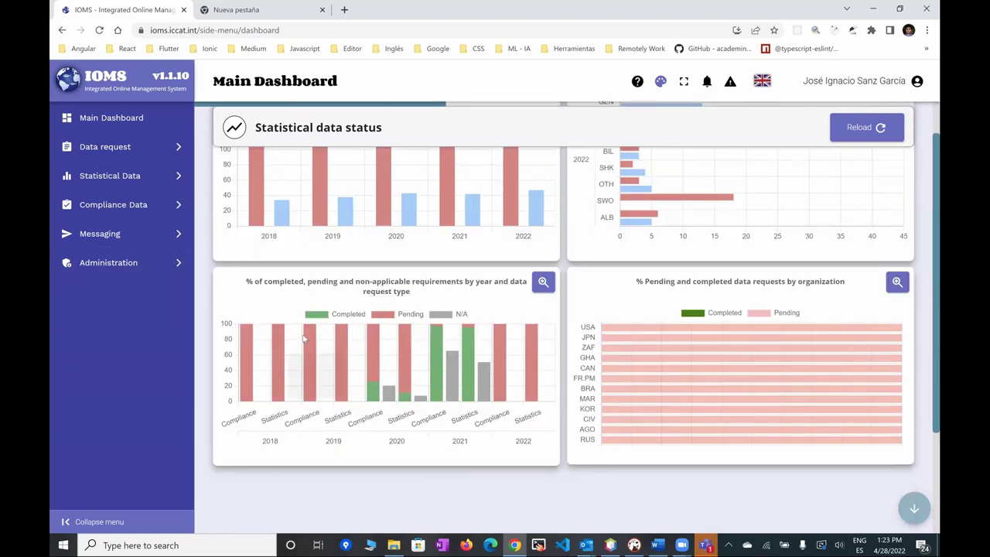
scroll(313, 317, down, 1)
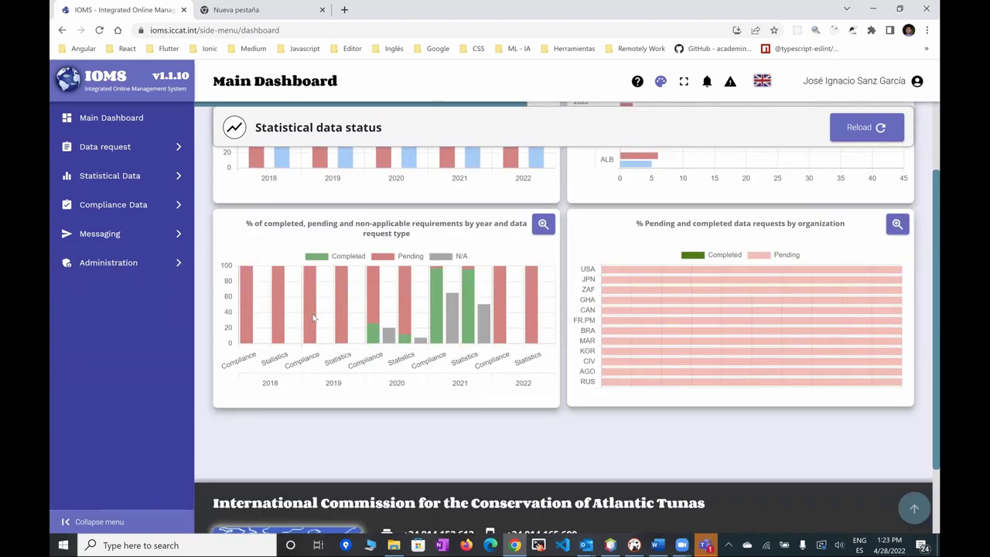
mouse_move(343, 311)
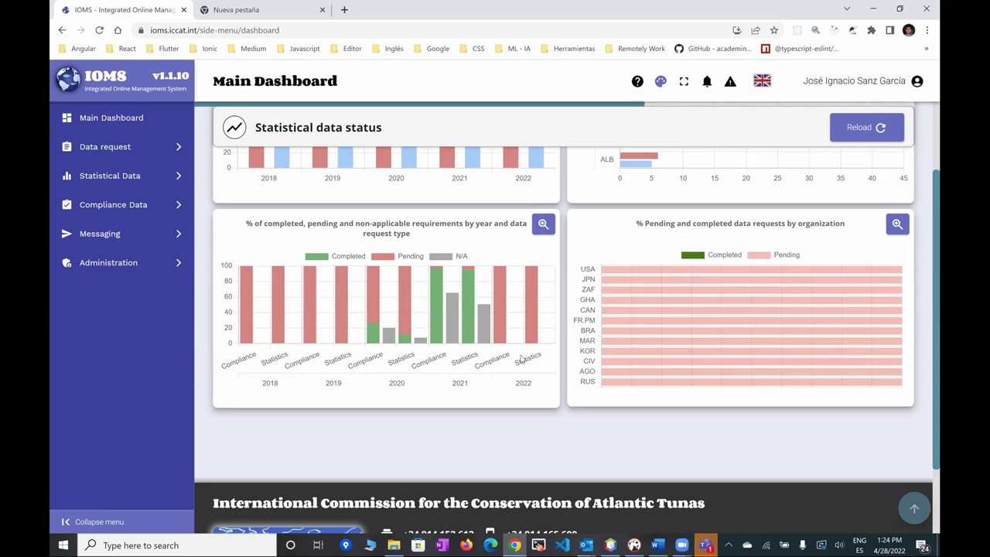
mouse_move(471, 334)
mouse_move(440, 345)
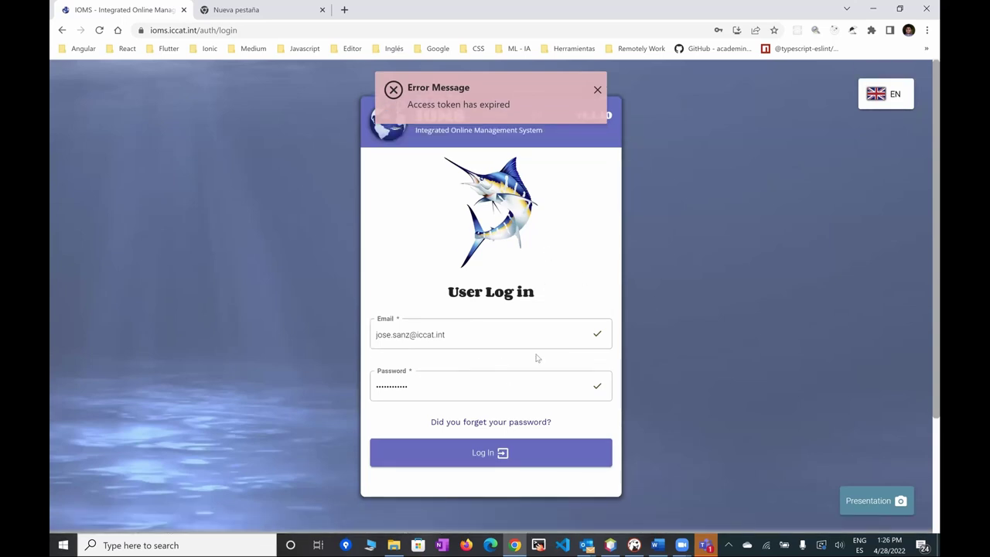
Sign back into IOMS using the pre-filled email and password.
click(500, 454)
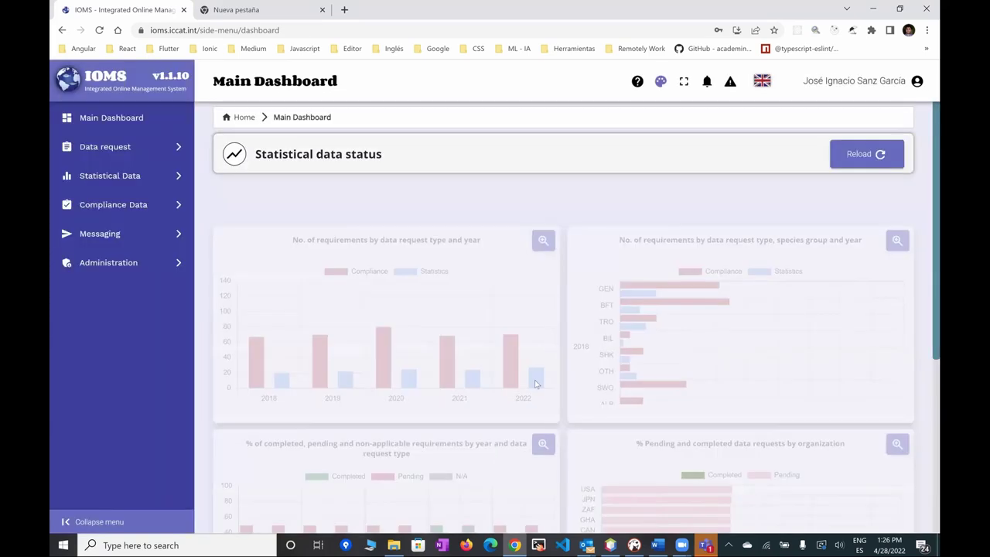
Scroll through the Main Dashboard status charts, then bring up the Teams chat window.
scroll(557, 209, down, 3)
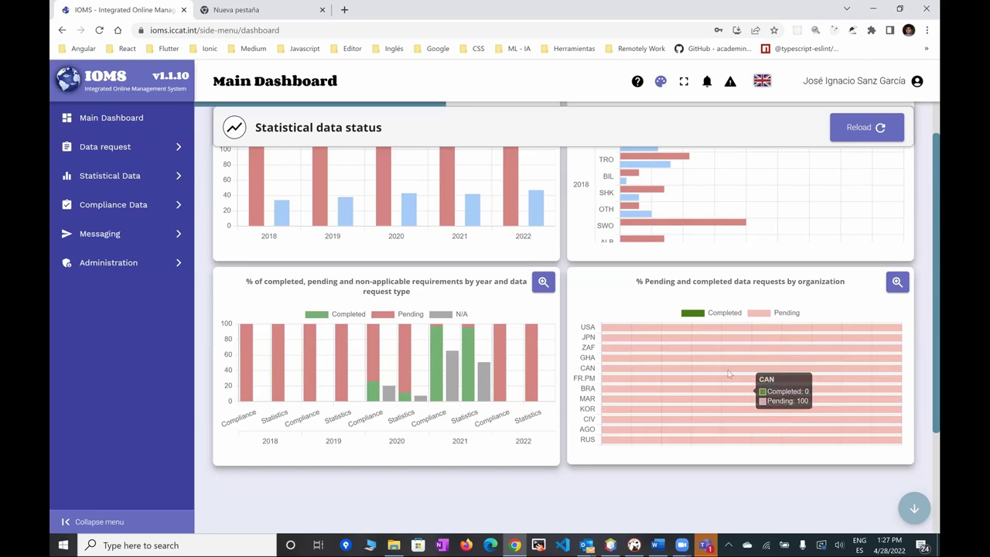
scroll(678, 287, up, 2)
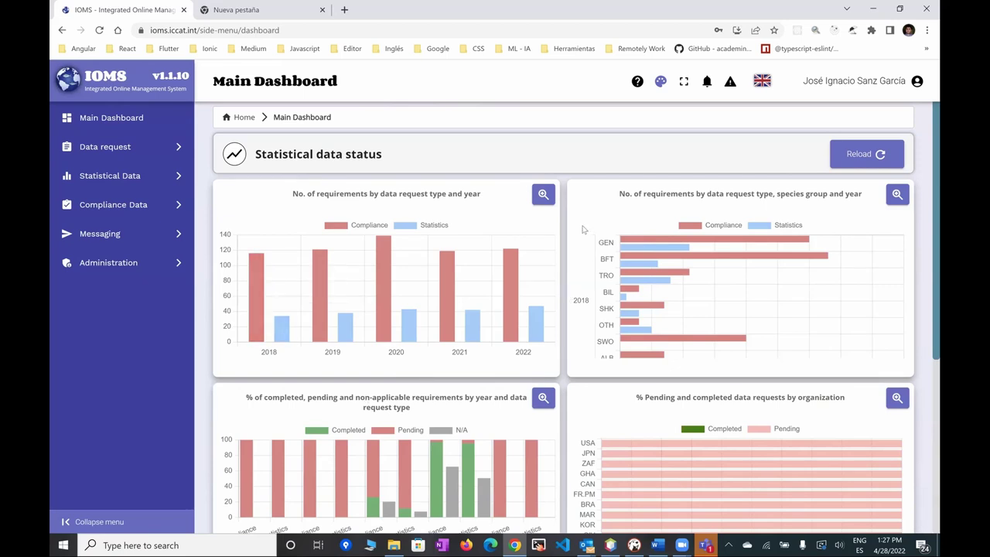
click(681, 545)
click(711, 504)
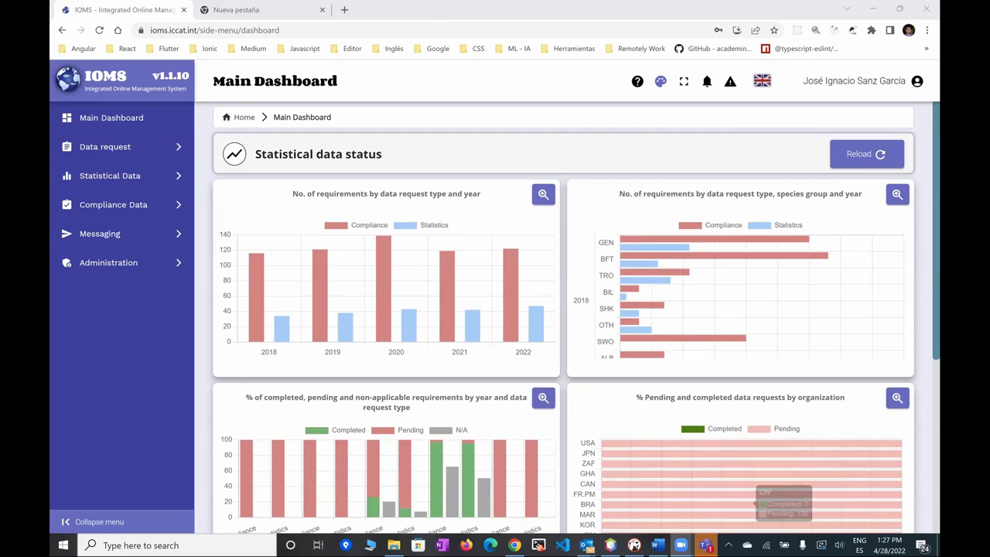
mouse_move(681, 546)
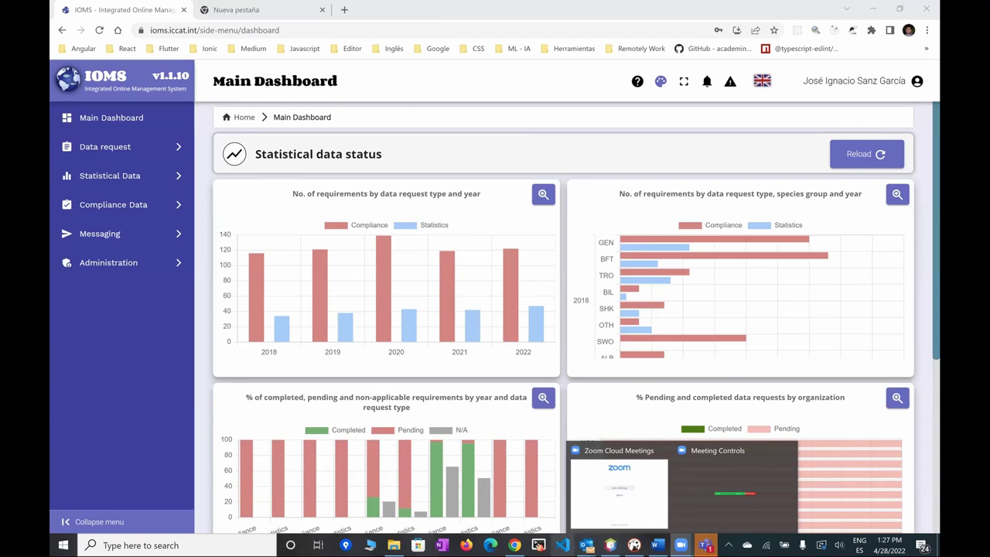
click(706, 546)
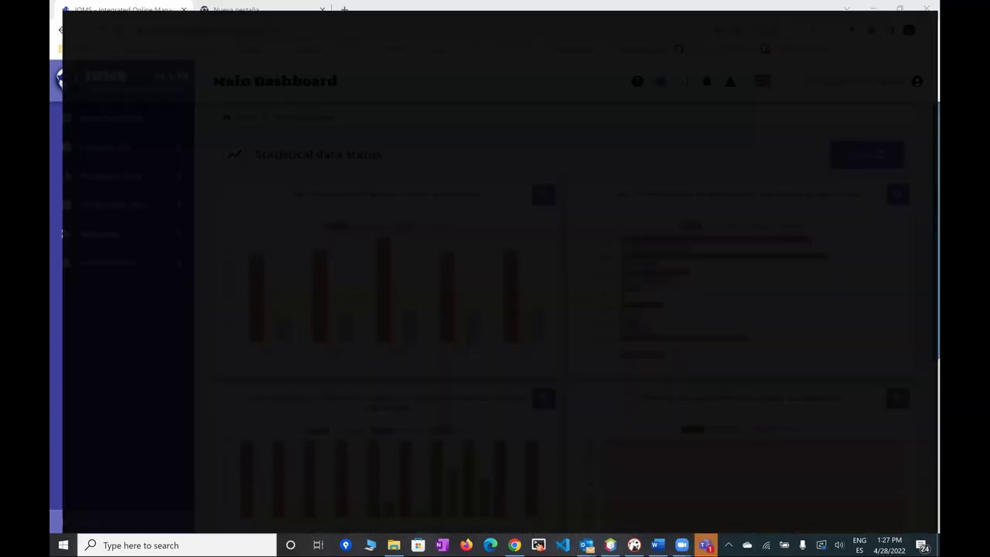
Minimize the Teams chat window so the IOMS Main Dashboard is visible again.
scroll(662, 446, down, 2)
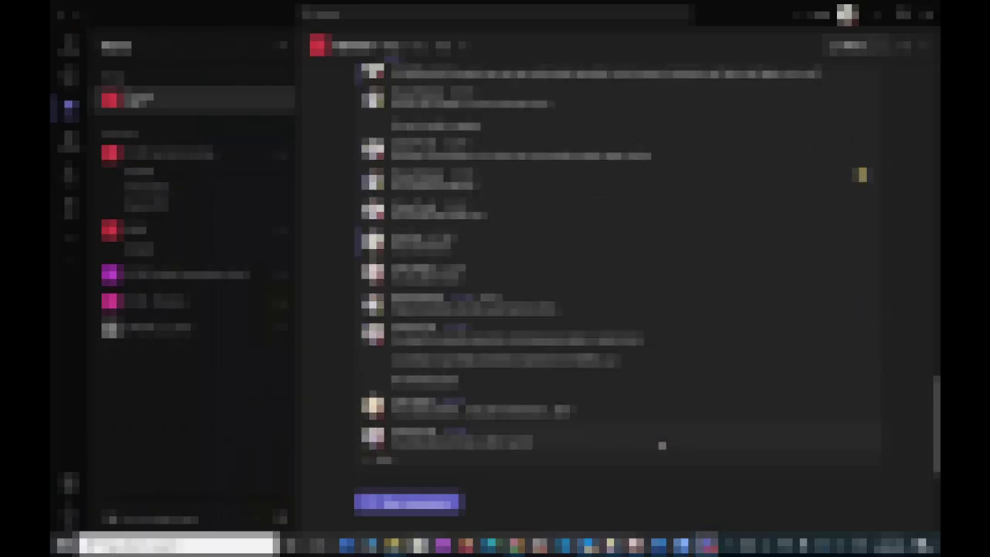
click(880, 14)
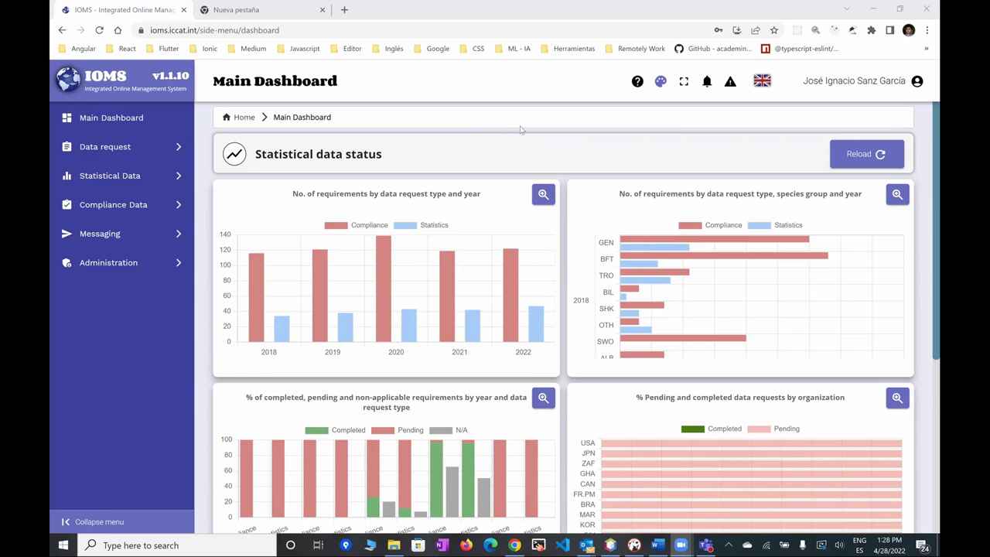
Go to the Data request section from the IOMS left sidebar.
scroll(520, 130, down, 1)
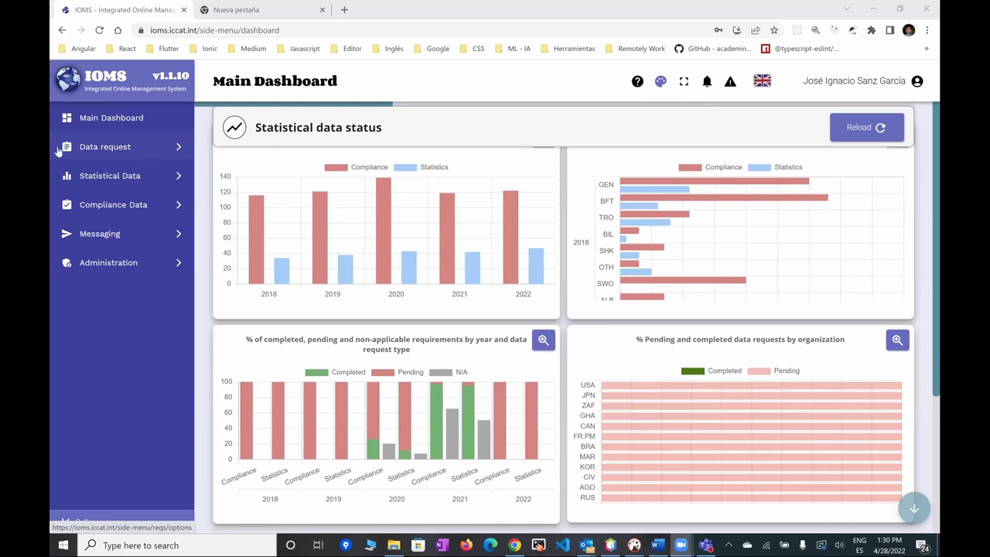
click(113, 153)
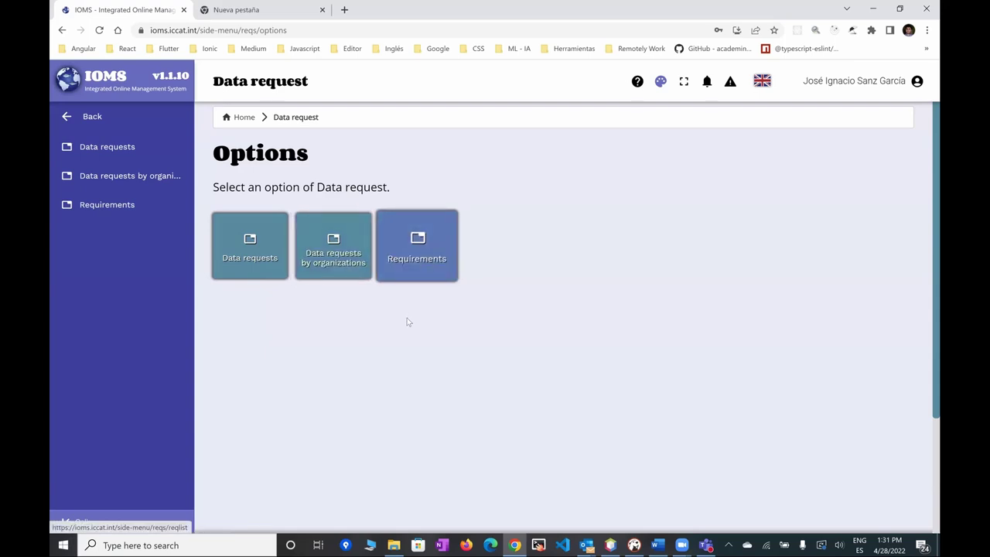
Open the Data requests list, showing circulars such as ICCAT CIRCULAR #1040 / 2022.
click(254, 248)
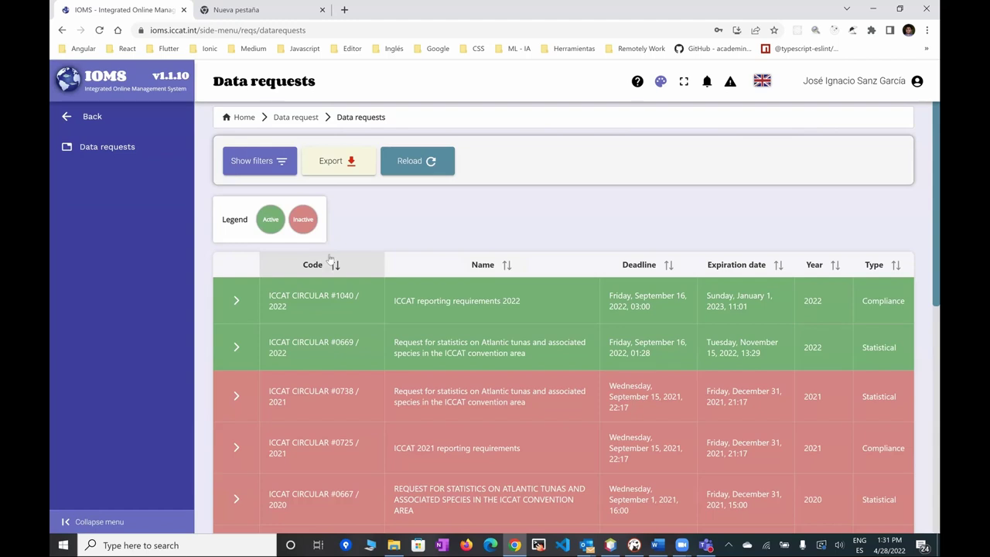
scroll(318, 255, down, 1)
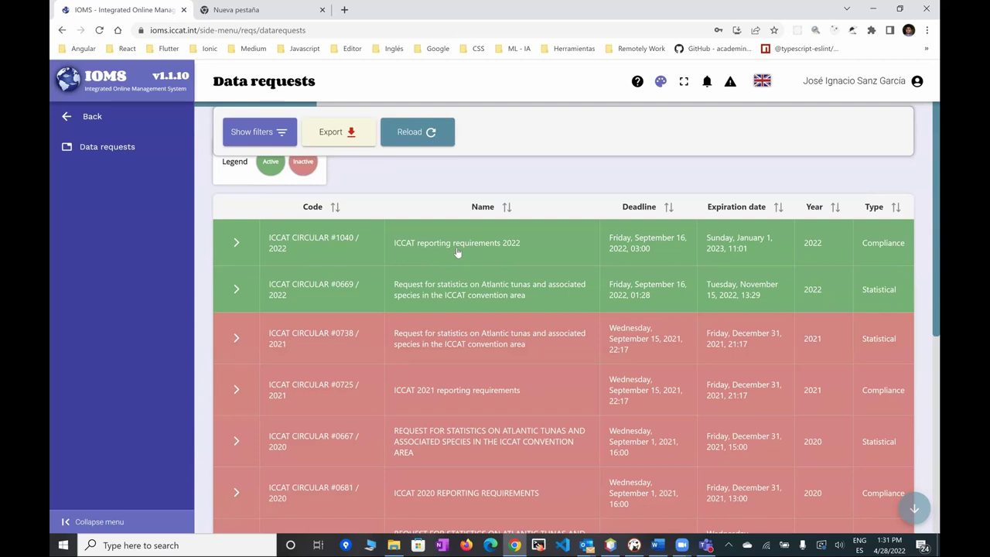
click(763, 82)
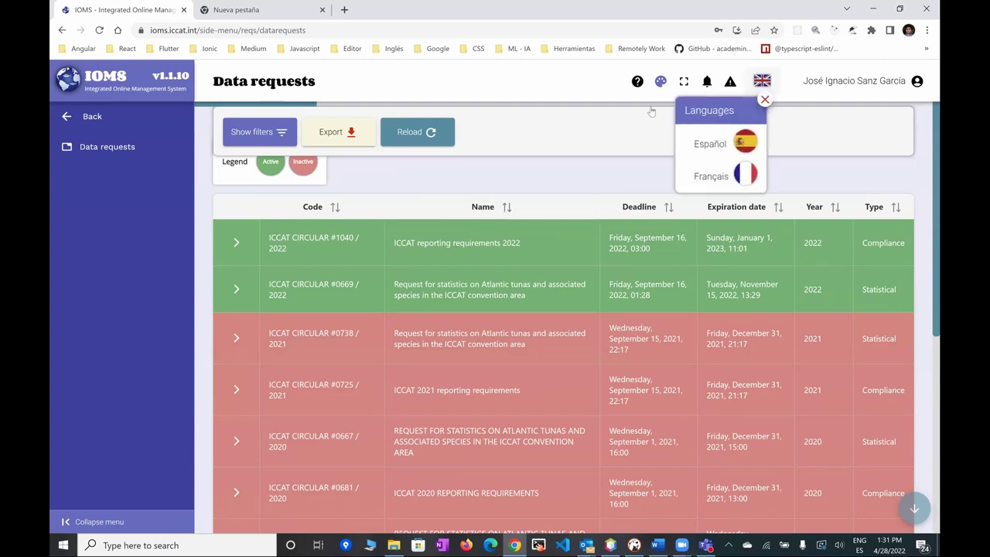
click(494, 252)
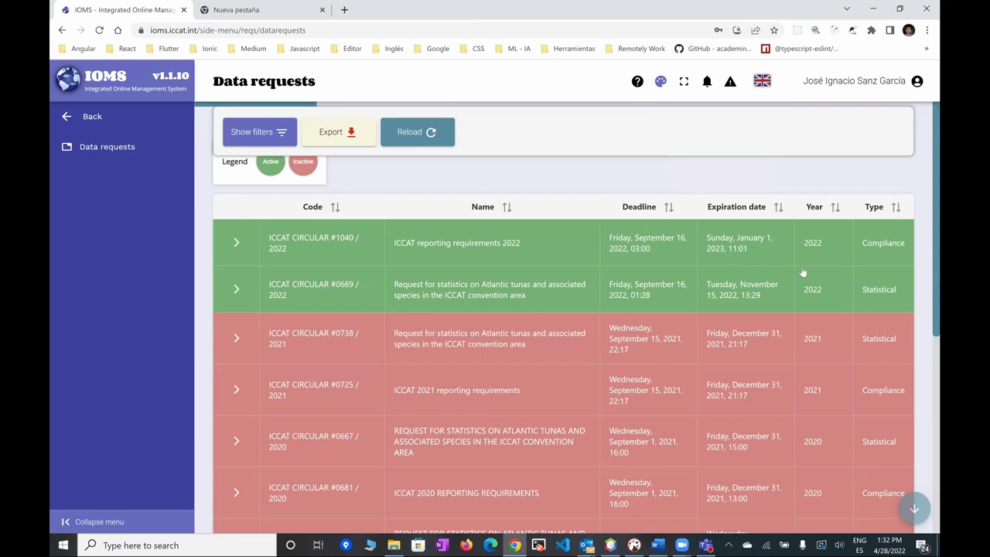
scroll(803, 271, up, 1)
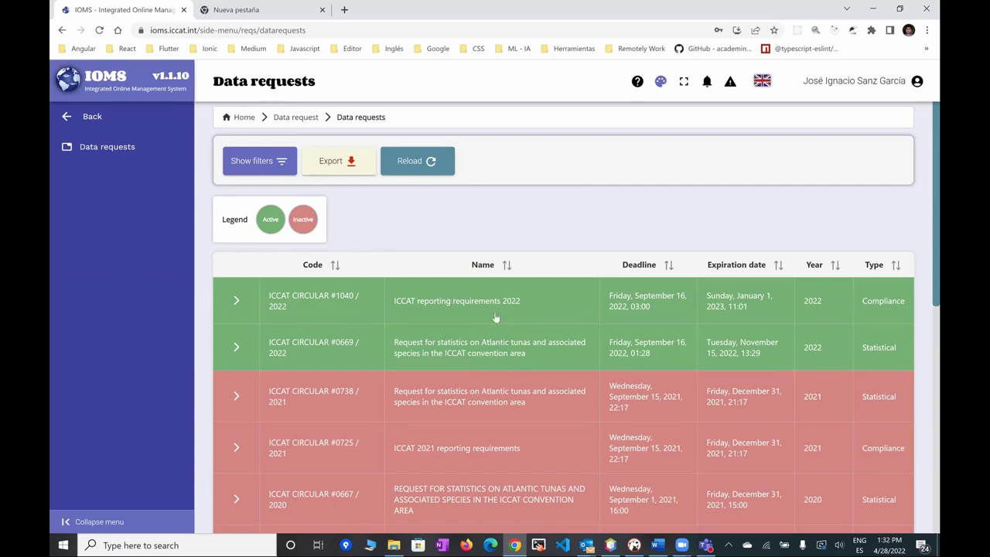
scroll(516, 354, down, 3)
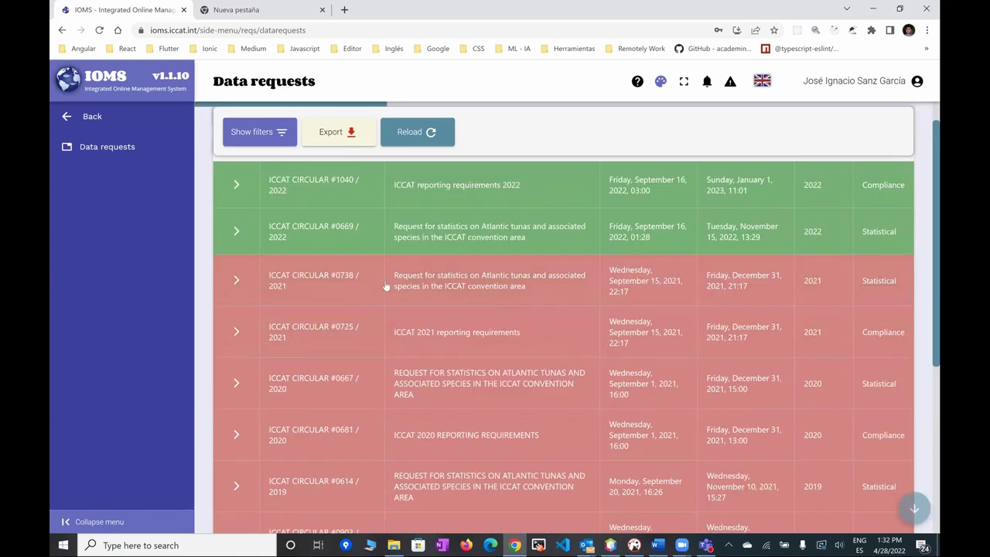
scroll(342, 221, down, 3)
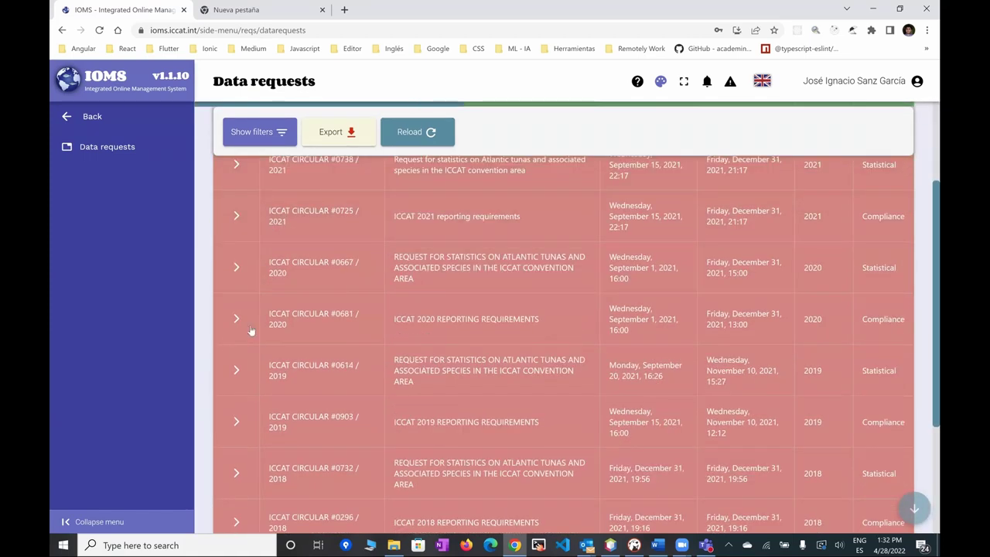
scroll(619, 348, down, 3)
scroll(774, 391, up, 4)
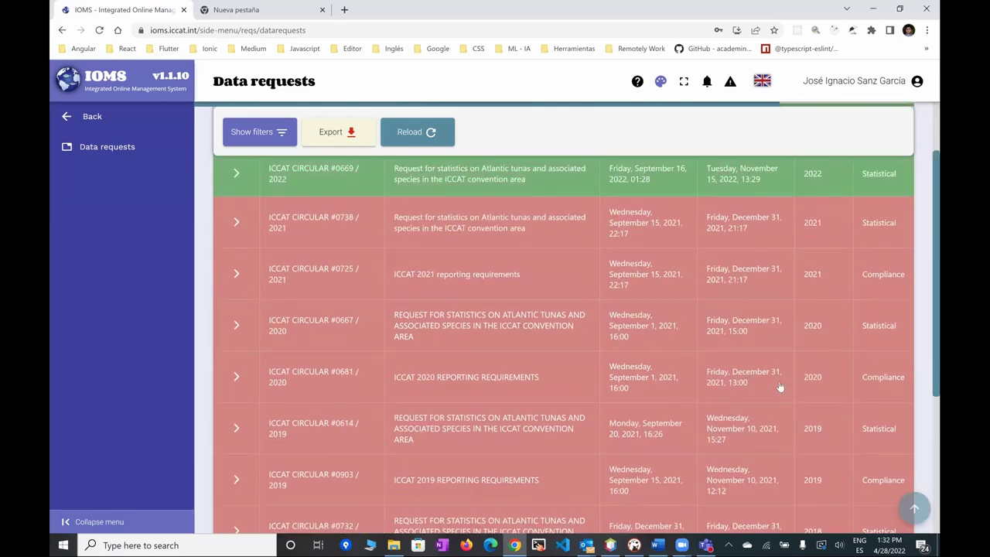
scroll(780, 387, up, 3)
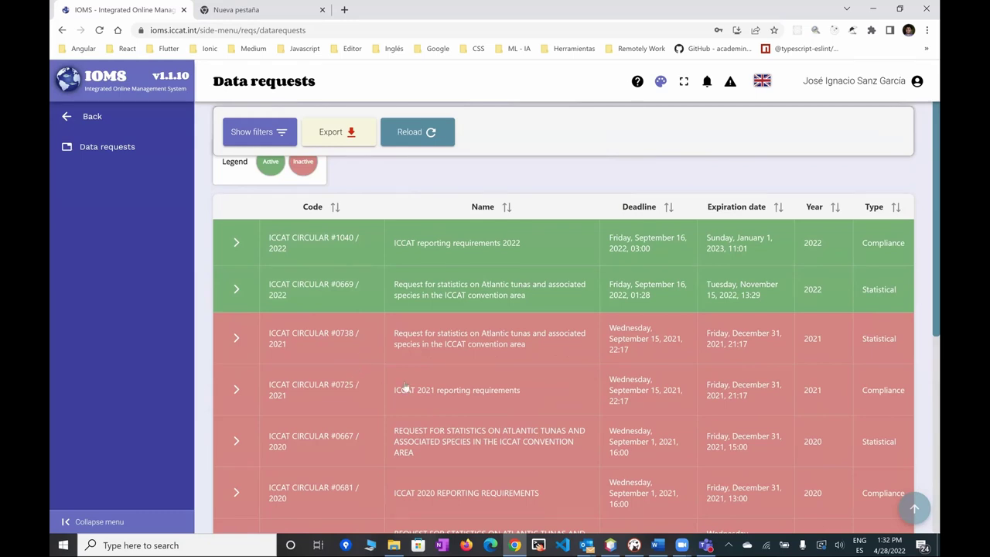
scroll(406, 387, up, 2)
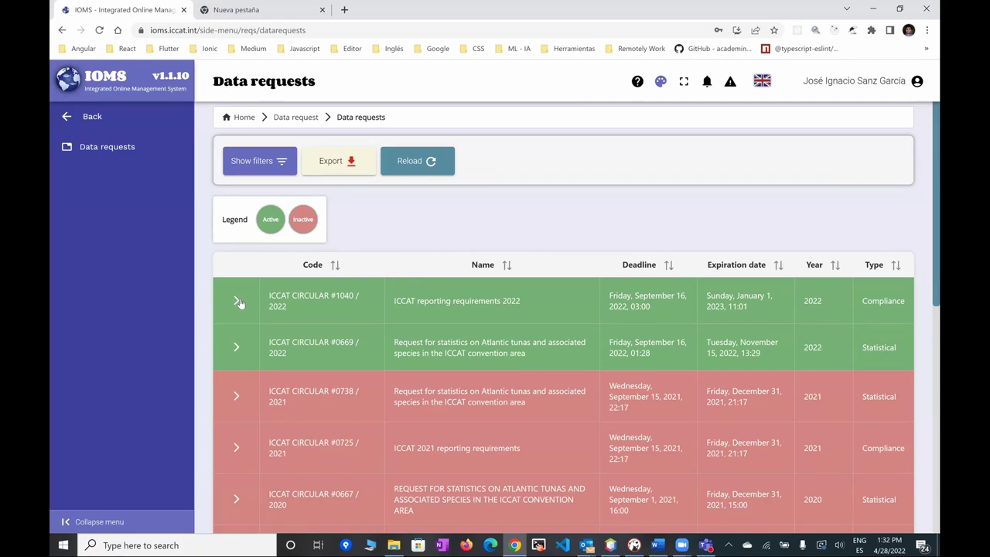
Expand ICCAT CIRCULAR #1040 / 2022 and review its assigned organizations and requirements.
click(238, 302)
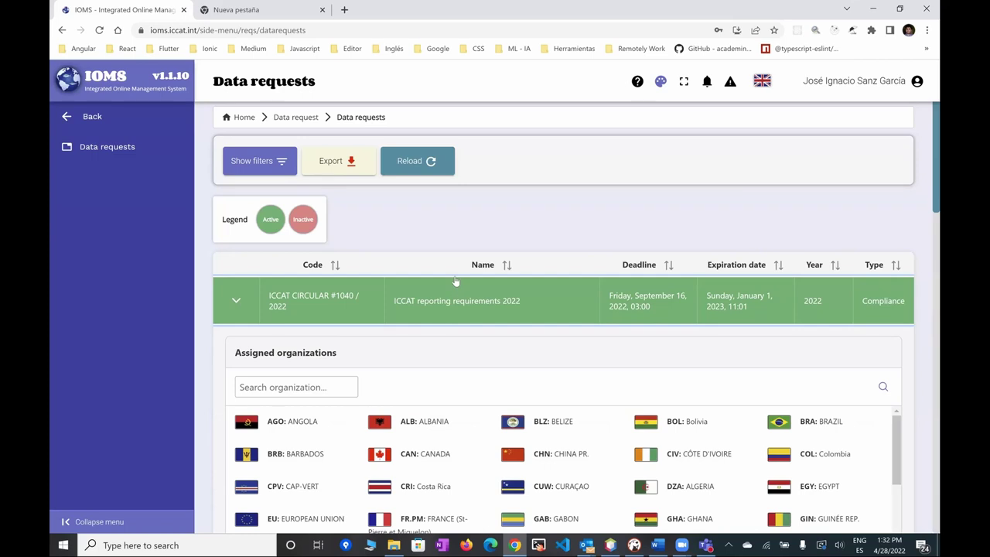
scroll(457, 282, down, 2)
scroll(456, 282, up, 1)
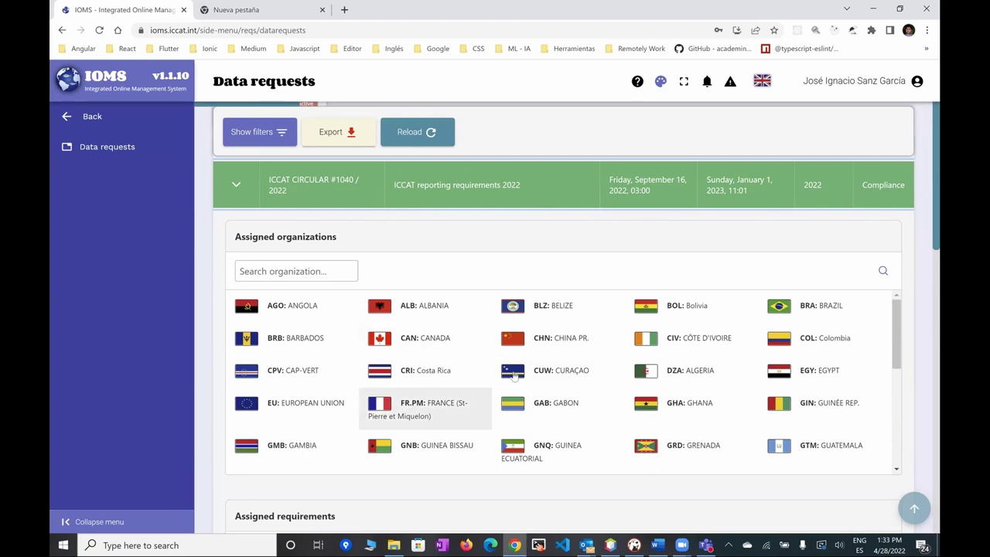
scroll(541, 375, down, 3)
scroll(216, 414, down, 3)
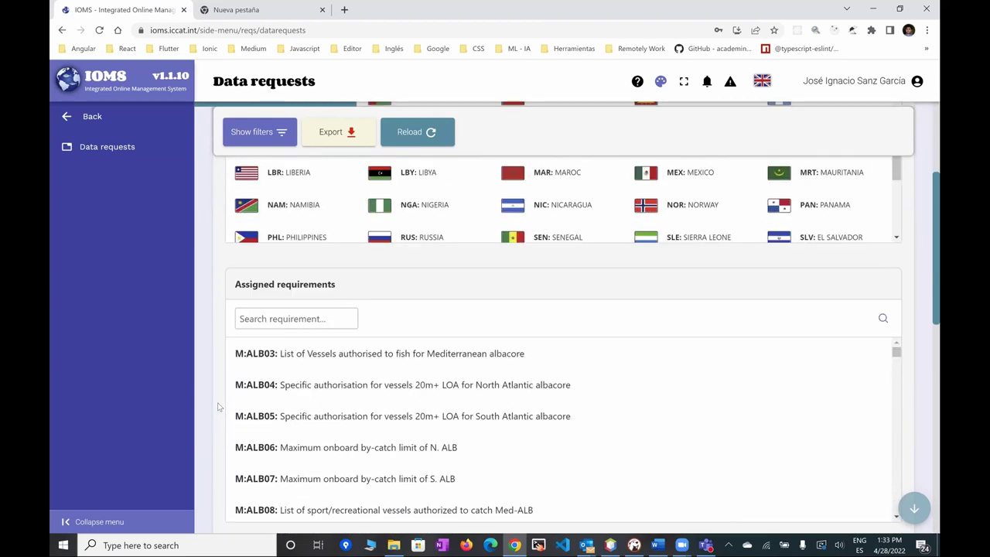
scroll(603, 327, down, 1)
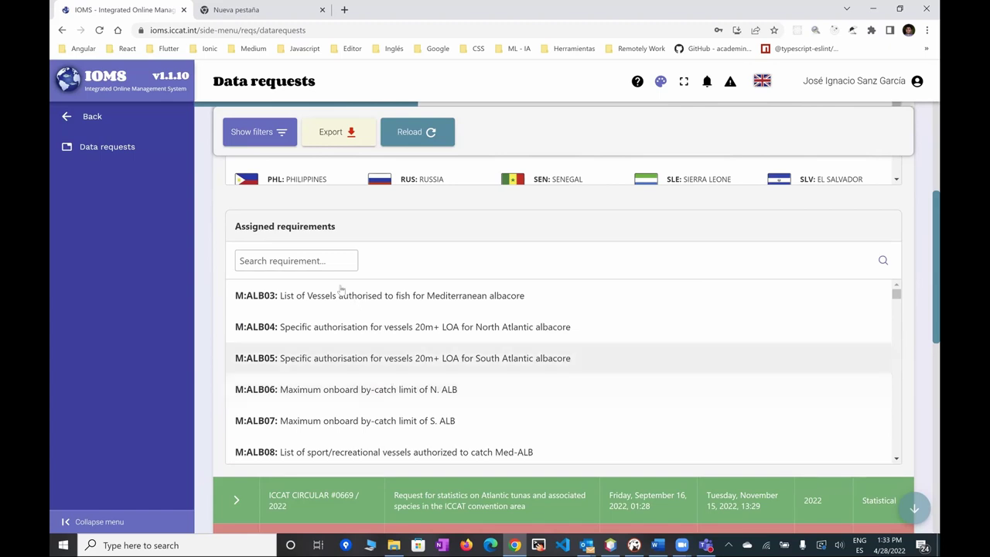
scroll(295, 239, up, 3)
scroll(263, 266, up, 3)
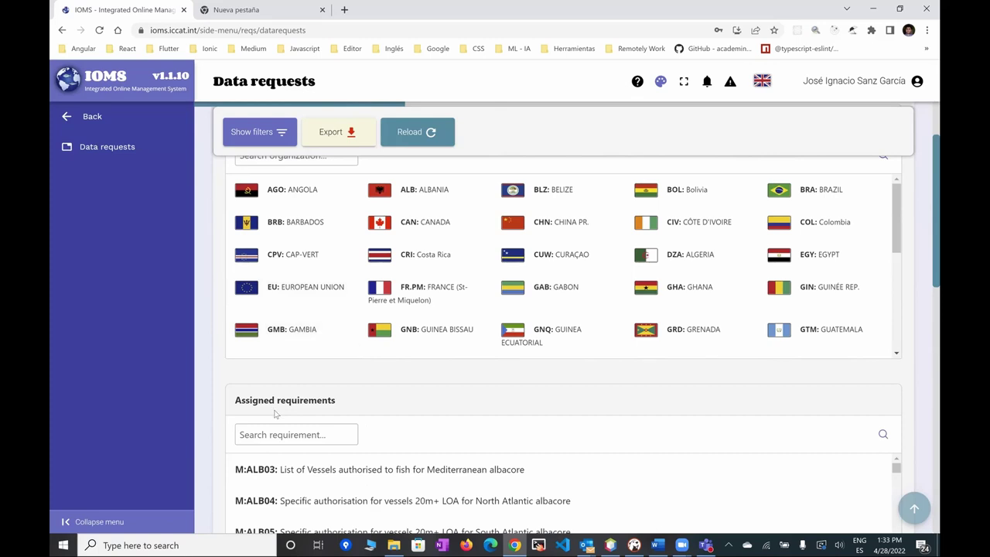
scroll(275, 283, up, 3)
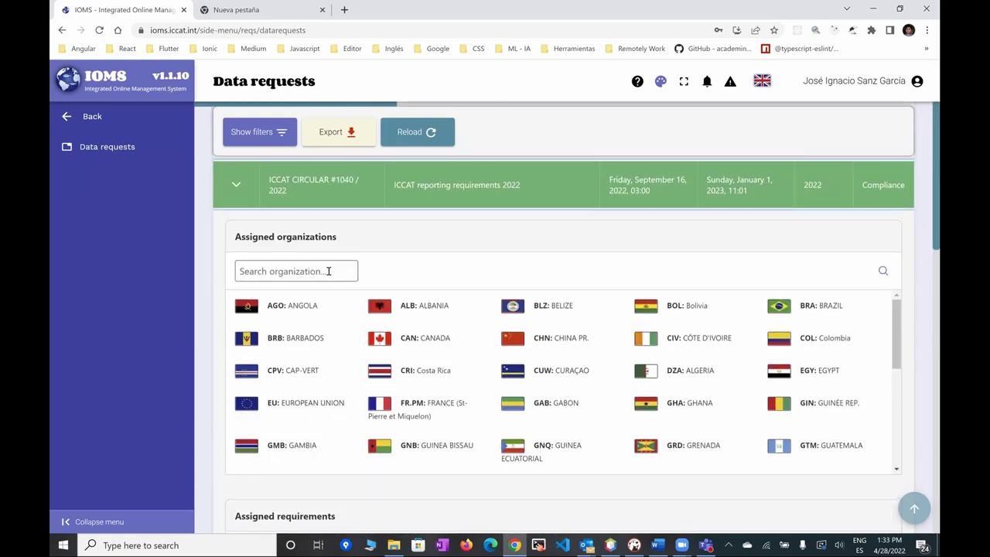
Focus the assigned organizations and assigned requirements search boxes.
click(325, 271)
scroll(329, 410, down, 1)
click(315, 493)
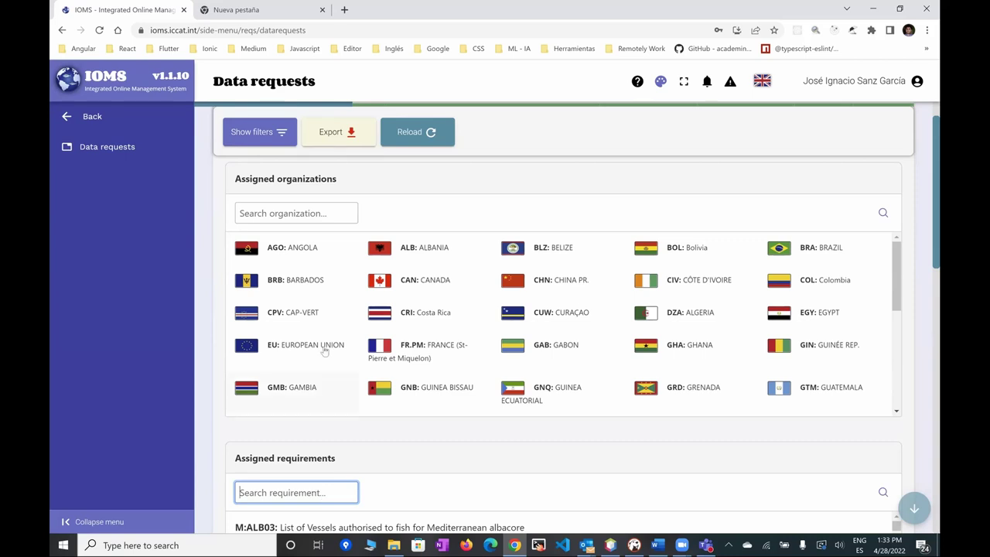
click(326, 211)
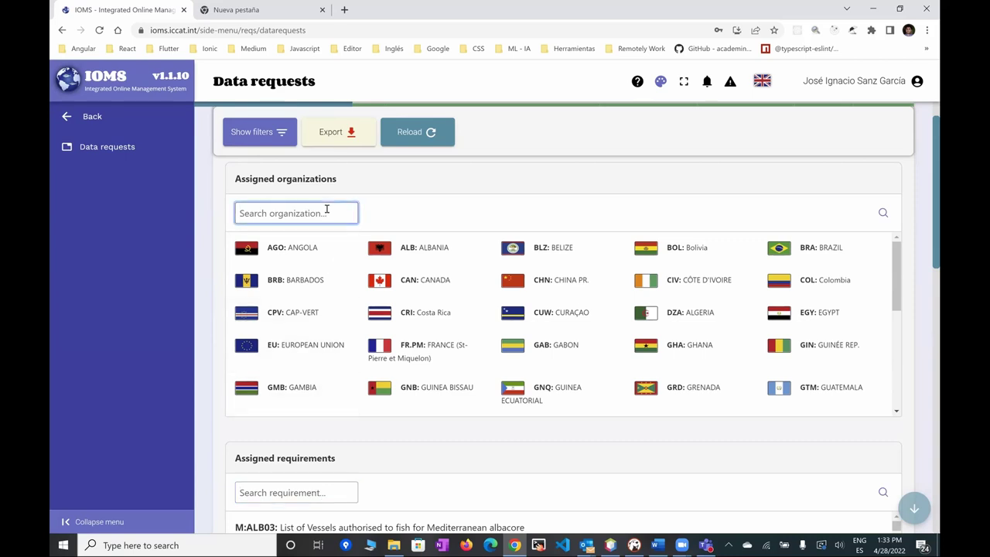
text(guat)
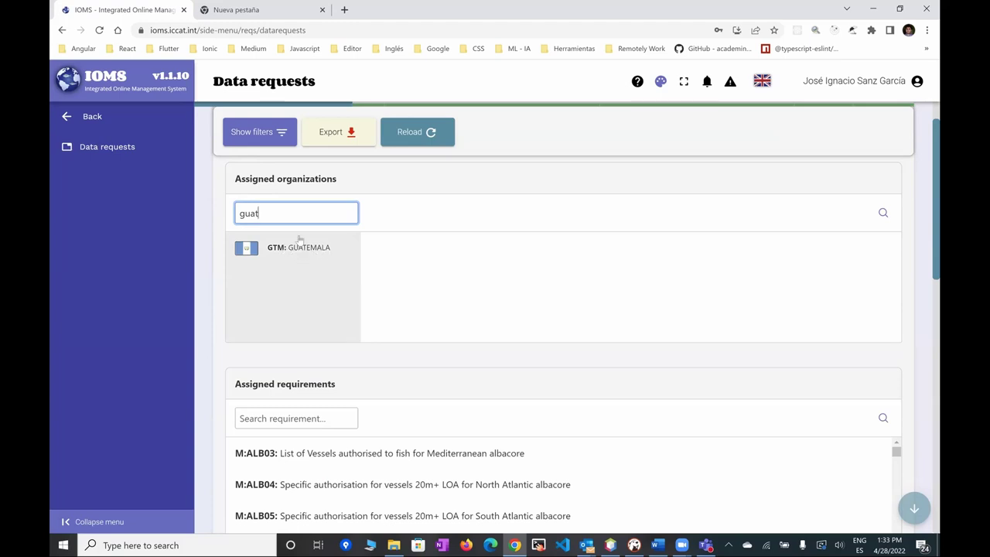
double_click(274, 209)
key(BackSpace)
scroll(304, 354, down, 1)
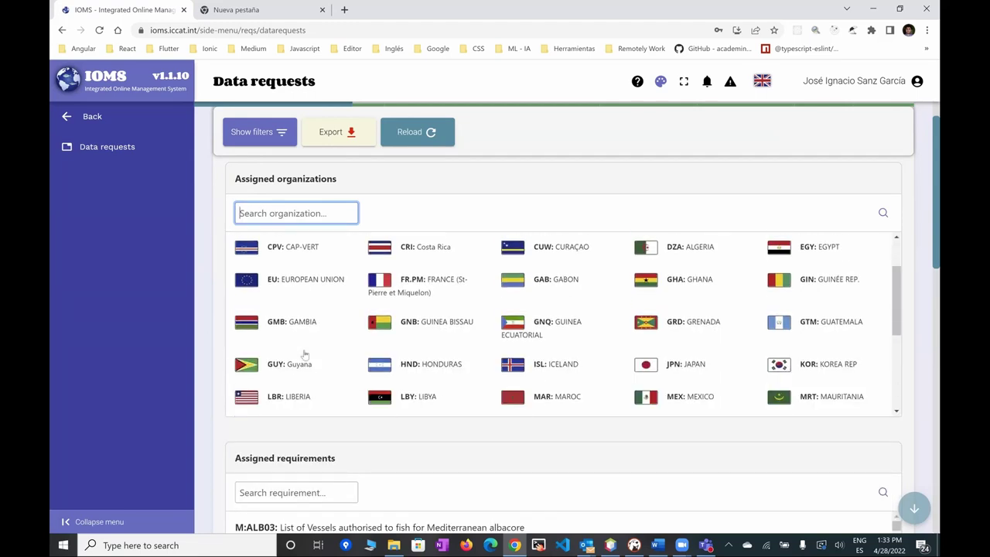
scroll(398, 453, down, 2)
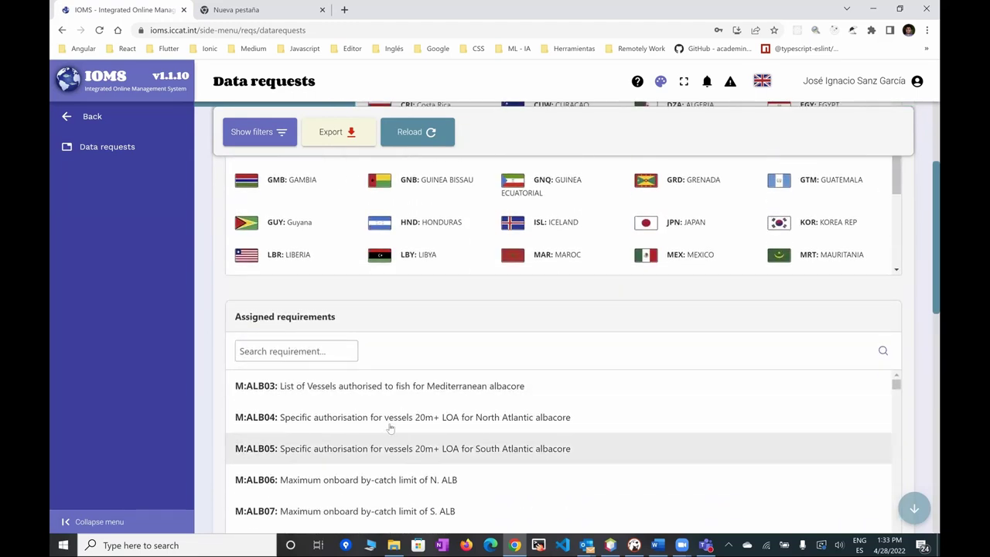
scroll(397, 336, down, 1)
click(324, 281)
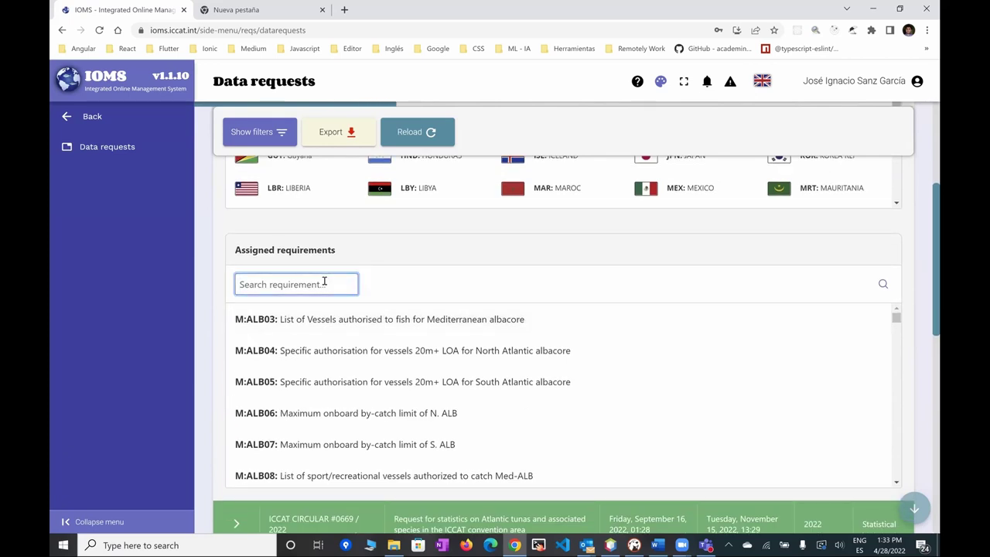
text(M:BT)
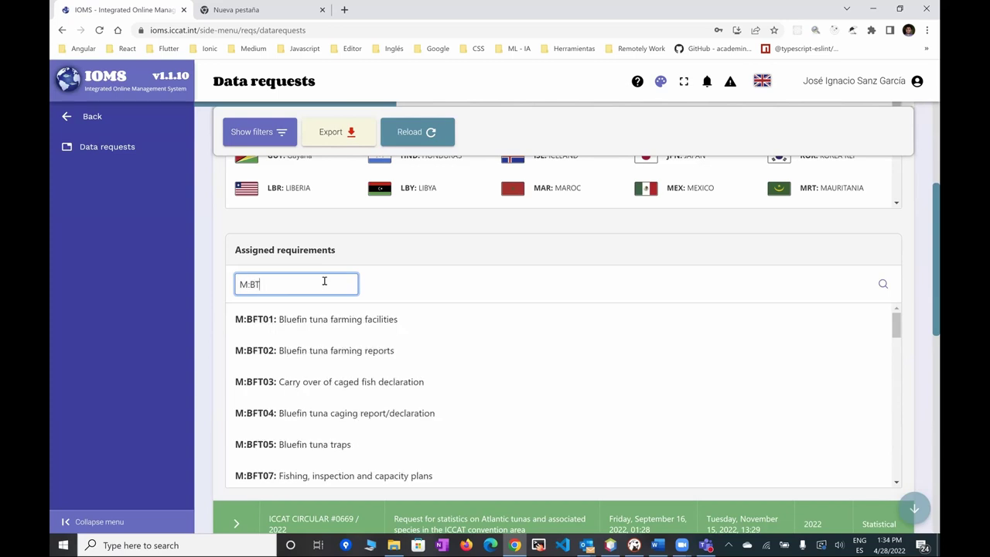
key(BackSpace)
text(FT03)
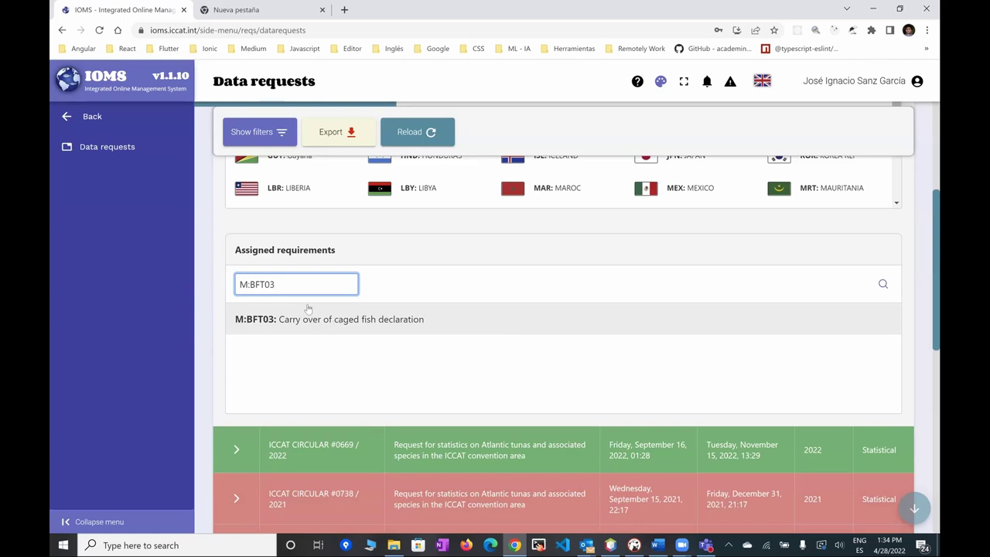
double_click(284, 283)
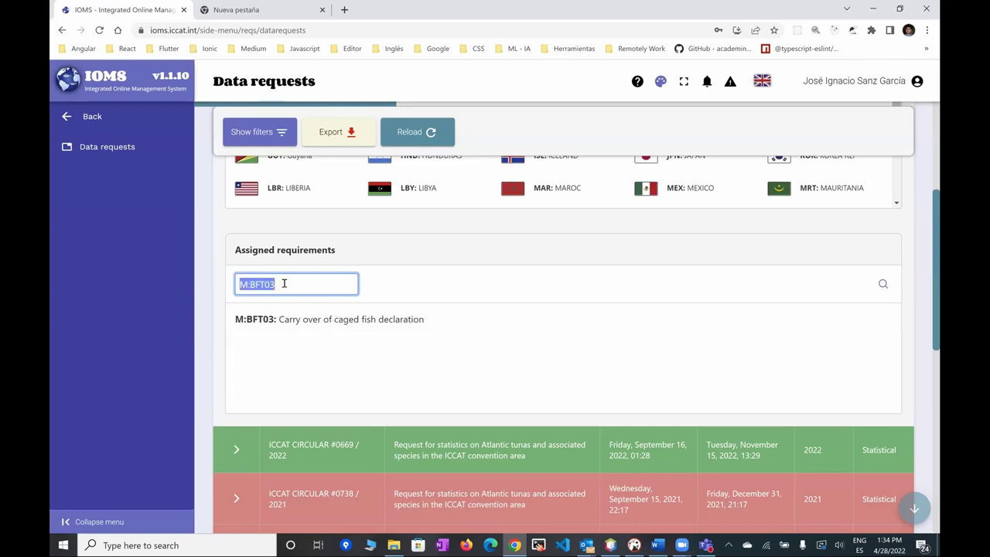
key(BackSpace)
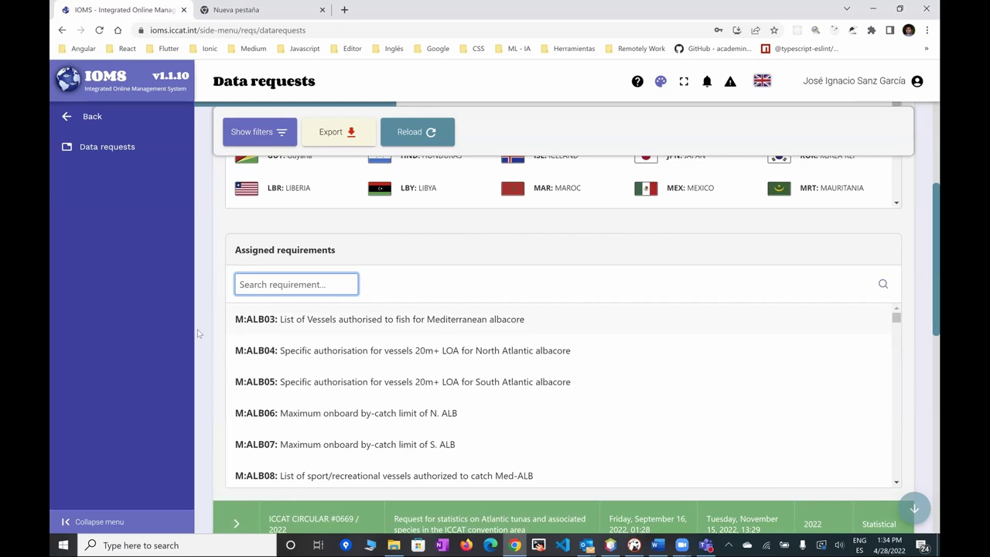
scroll(213, 303, up, 1)
scroll(221, 308, up, 5)
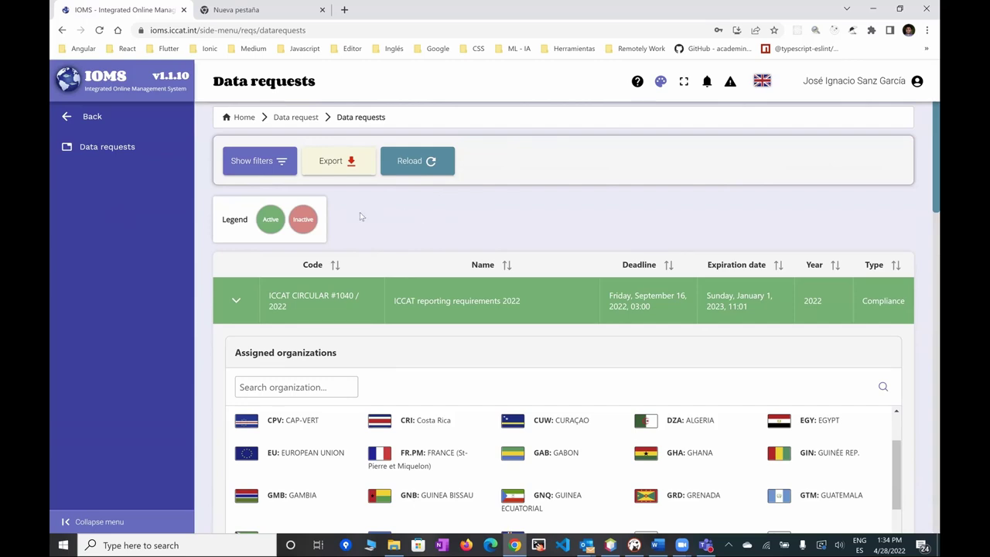
Collapse the ICCAT CIRCULAR #1040 / 2022 row and review the full Data requests list.
click(237, 304)
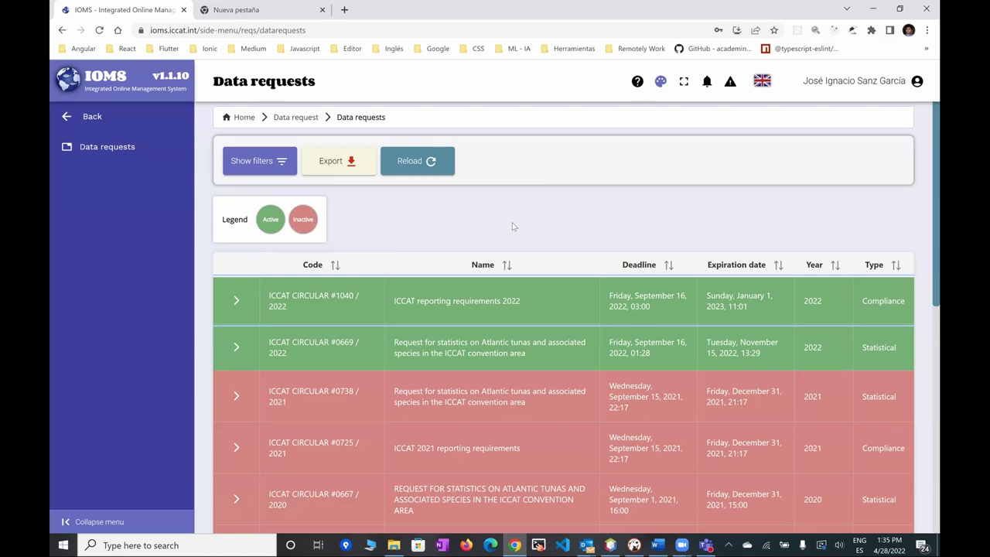
scroll(508, 232, down, 1)
scroll(164, 179, up, 1)
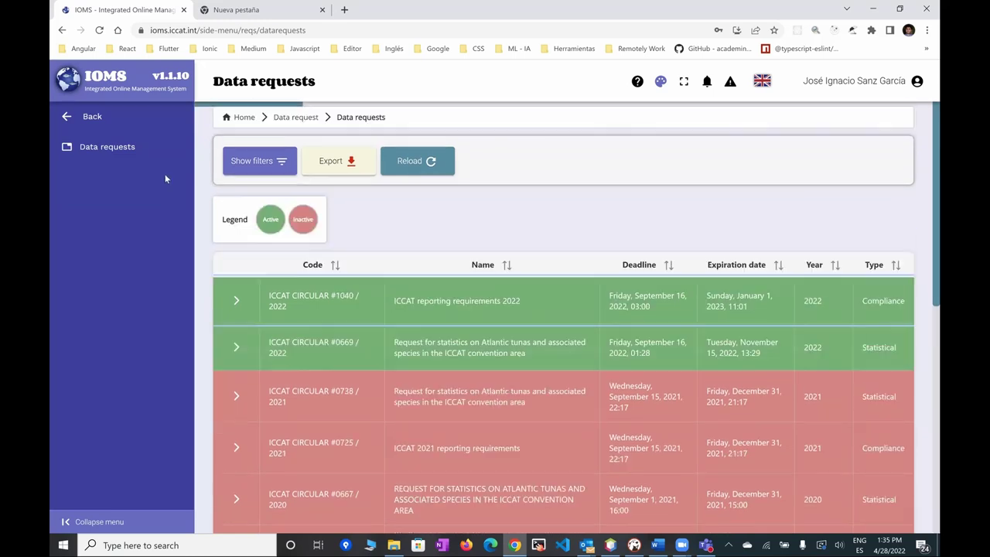
Return to the Options page and view 2022 Data requests by organizations, circulars #1040 and #0669.
click(93, 117)
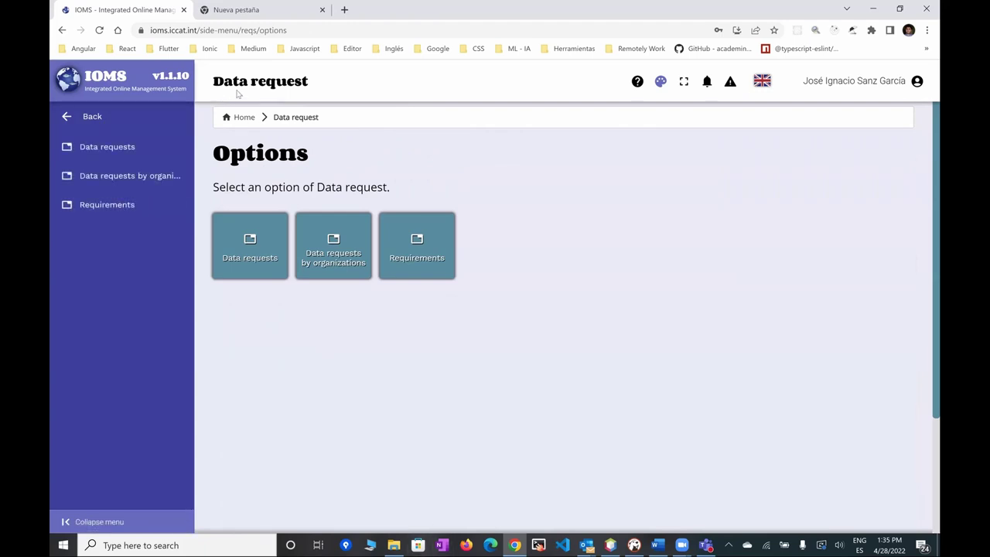
click(329, 243)
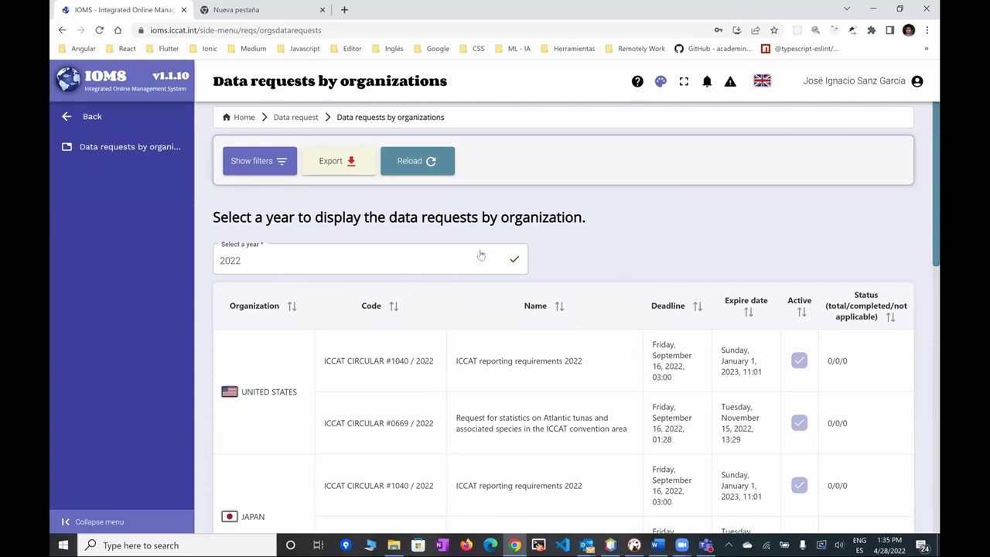
scroll(329, 369, down, 1)
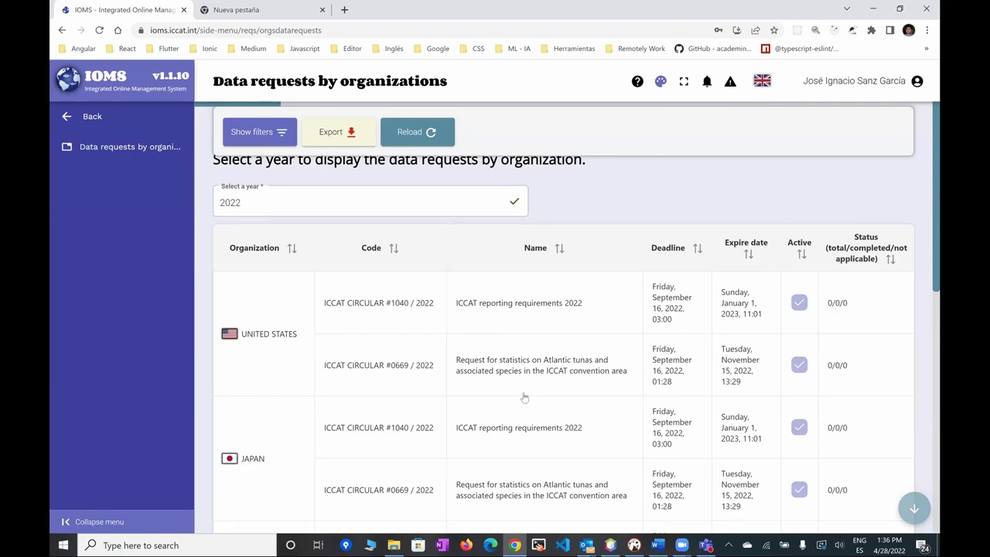
scroll(424, 319, up, 1)
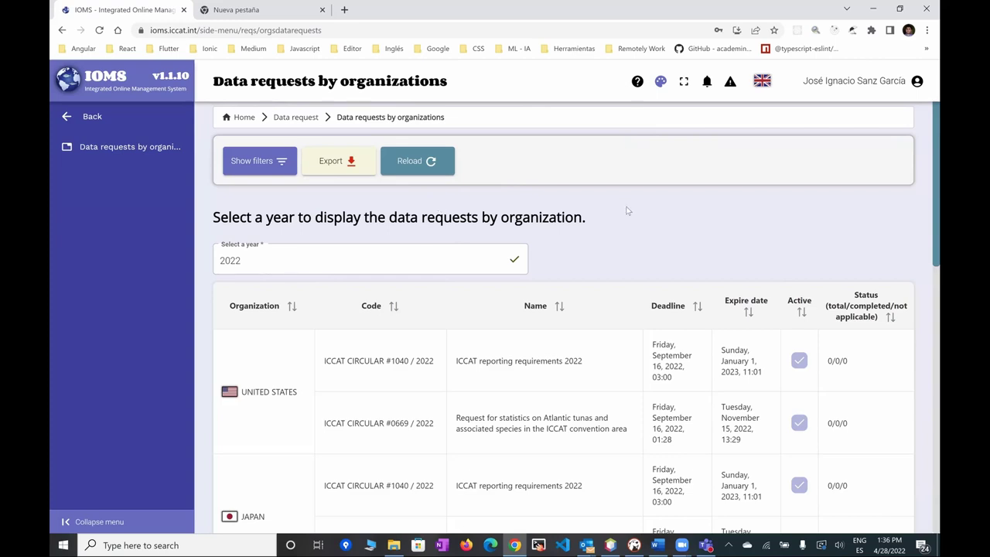
scroll(622, 269, down, 2)
scroll(542, 247, up, 2)
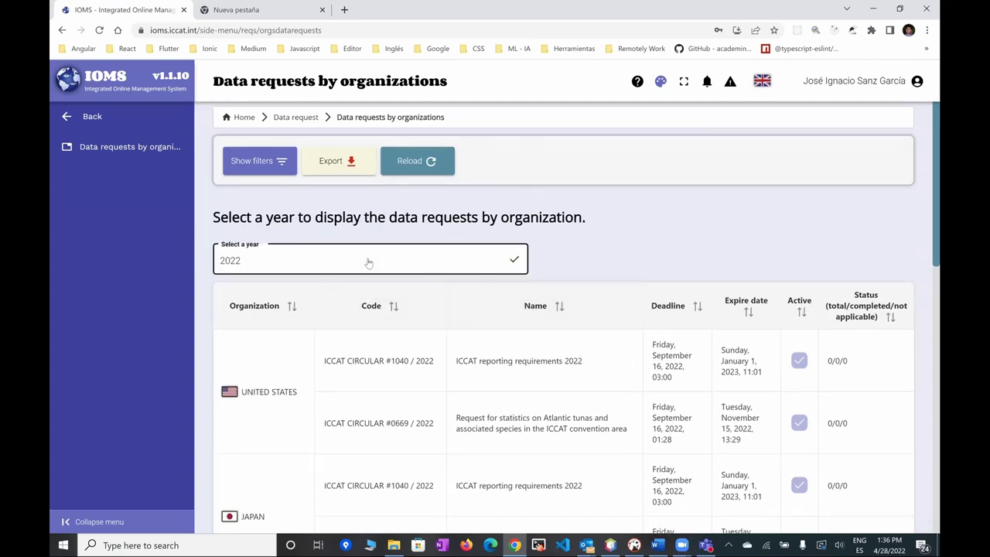
Change the year filter to 2021, listing circulars #0725 and #0738 per organization.
click(369, 261)
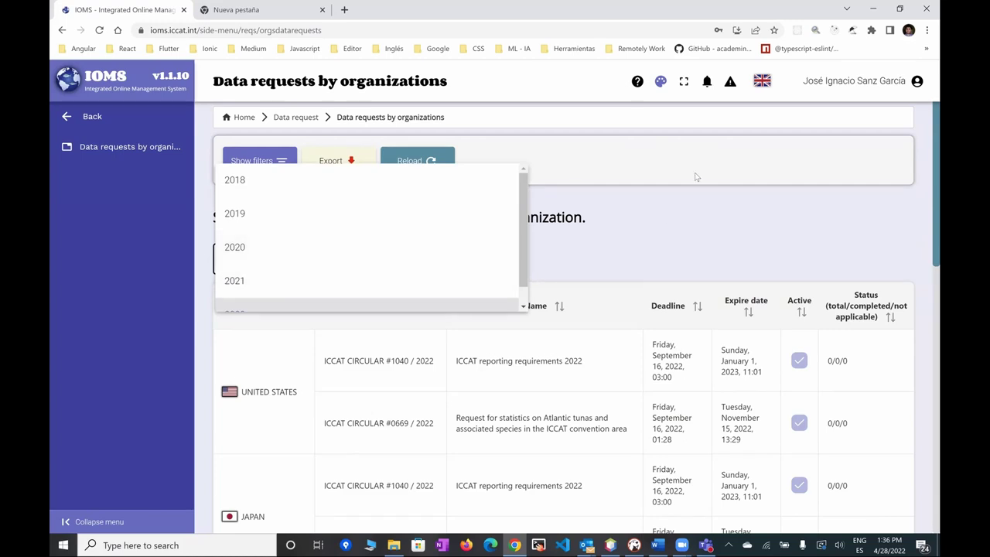
click(805, 401)
scroll(751, 261, down, 2)
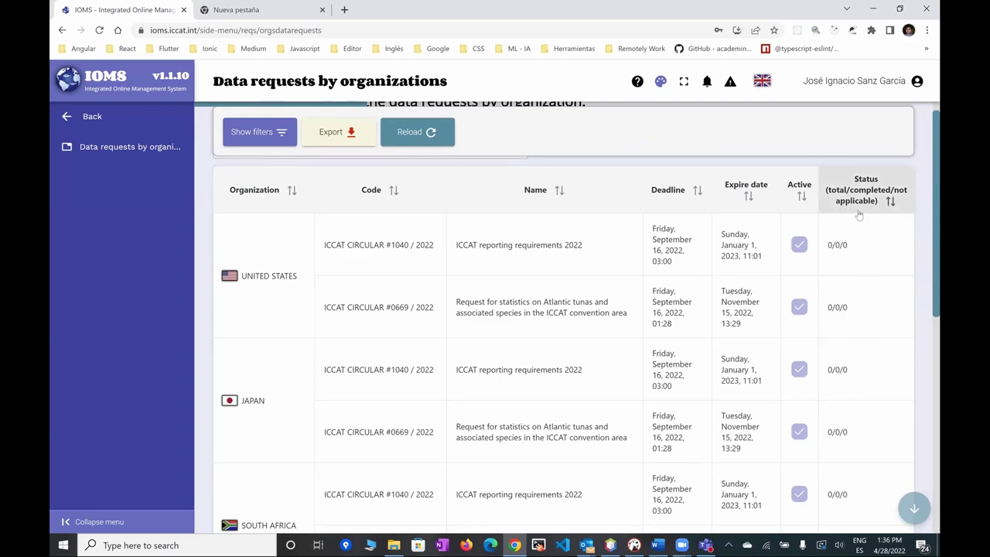
scroll(482, 338, up, 2)
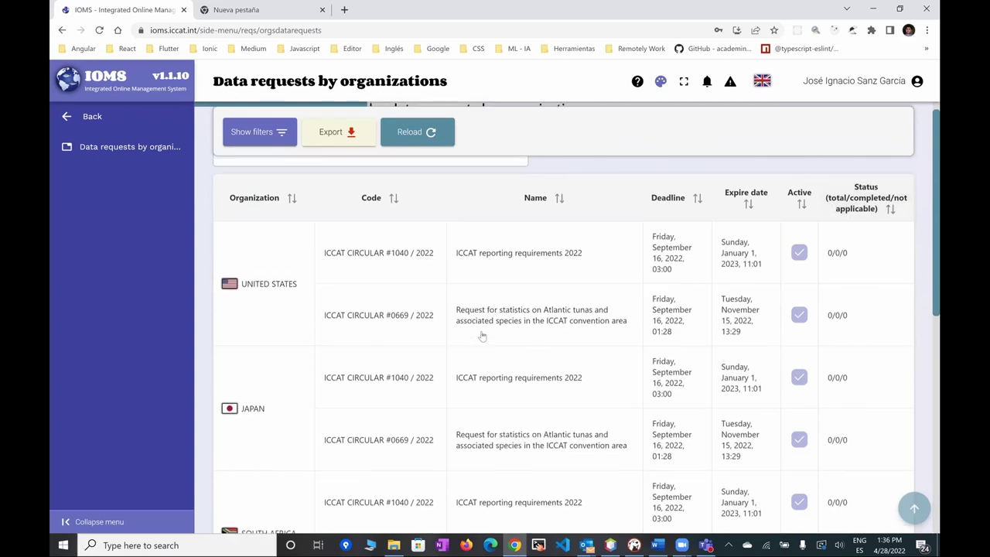
click(300, 264)
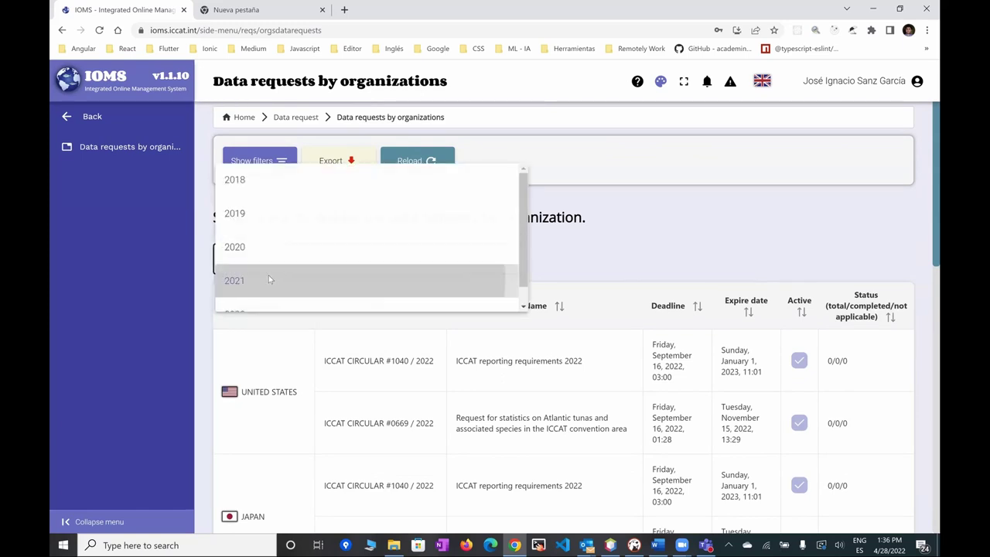
click(270, 280)
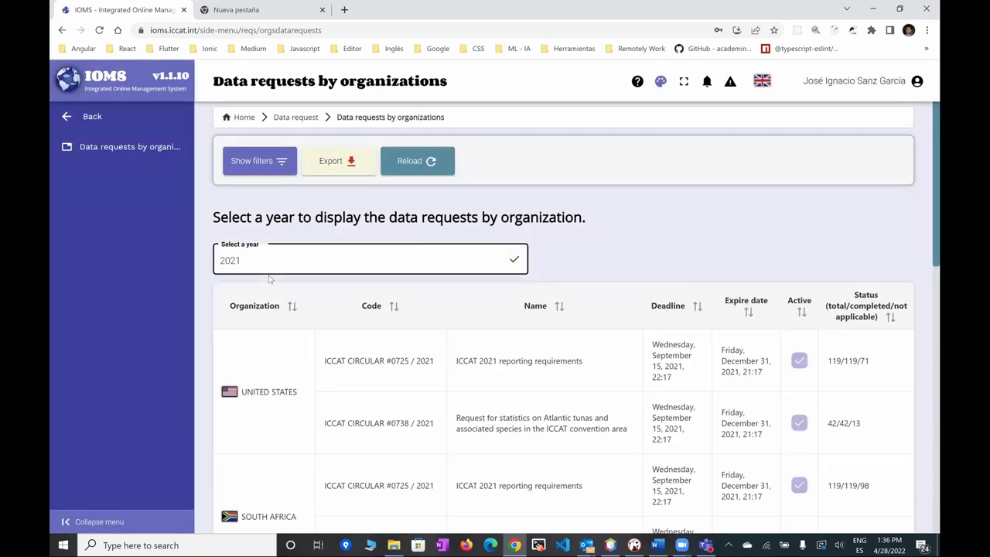
scroll(789, 348, down, 1)
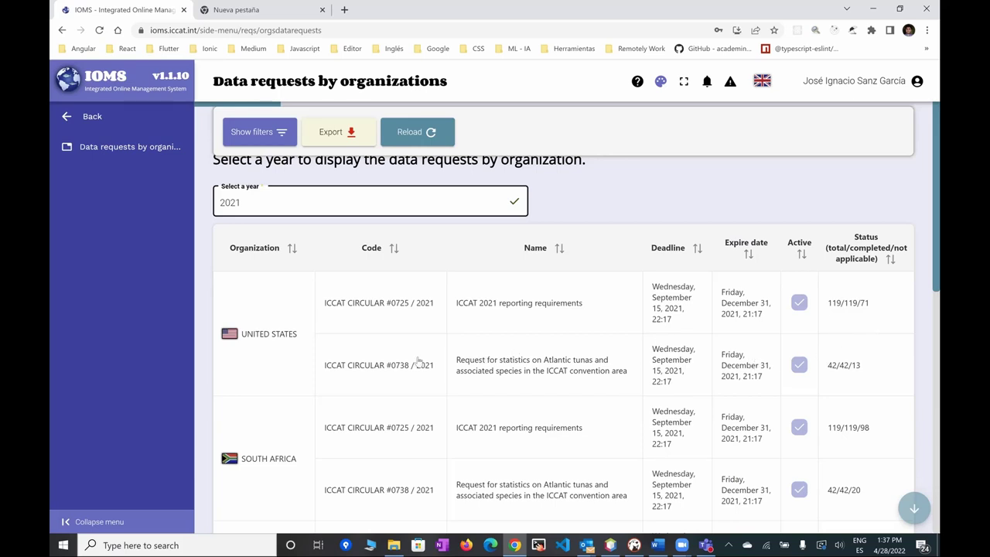
scroll(552, 345, down, 2)
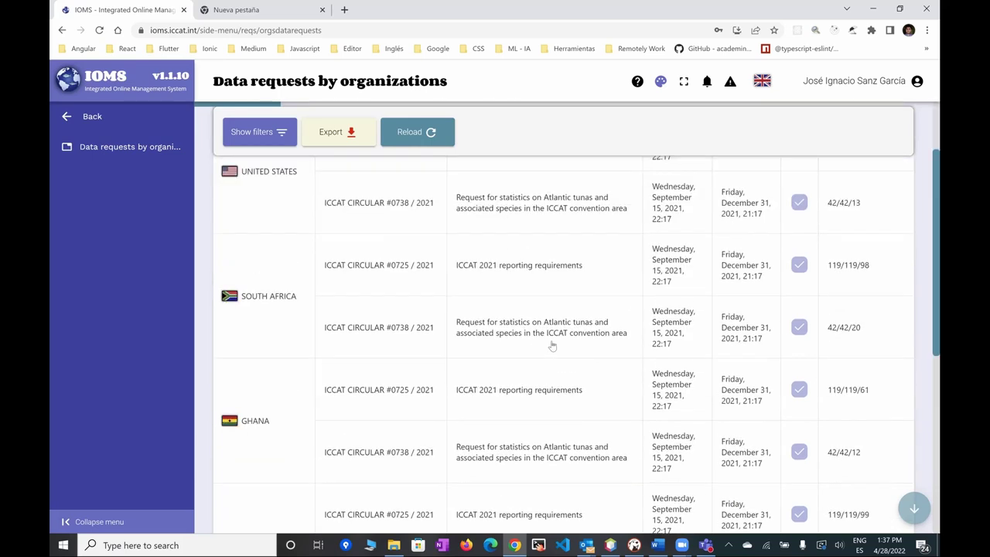
scroll(552, 345, up, 4)
click(606, 233)
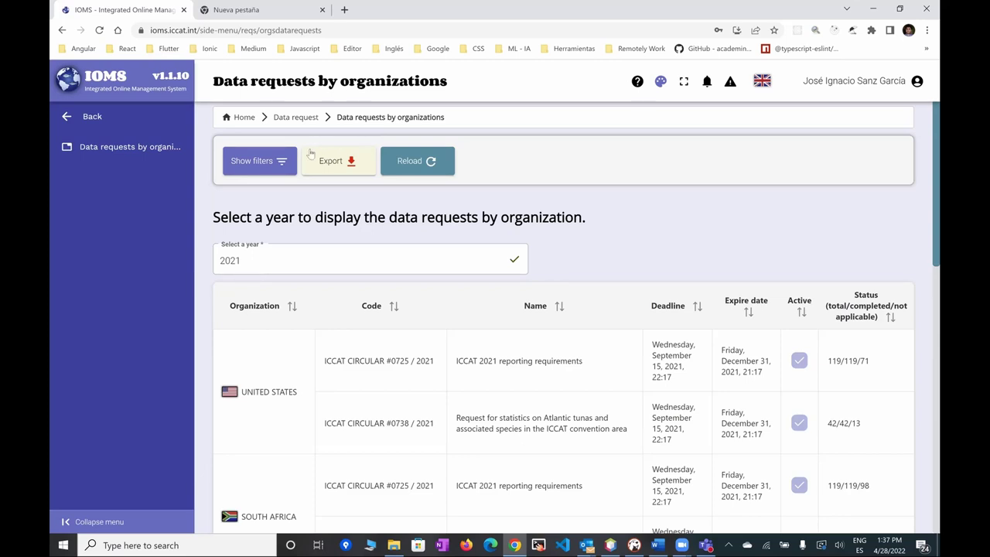
Show the column filters, filter Organization by 'sou', then clear that filter.
click(281, 162)
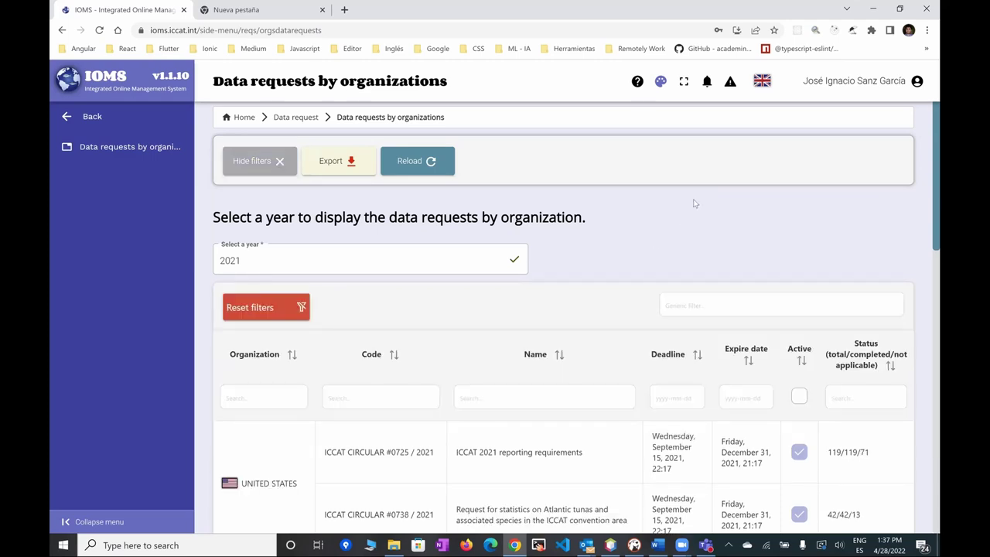
scroll(694, 207, down, 1)
scroll(492, 261, down, 2)
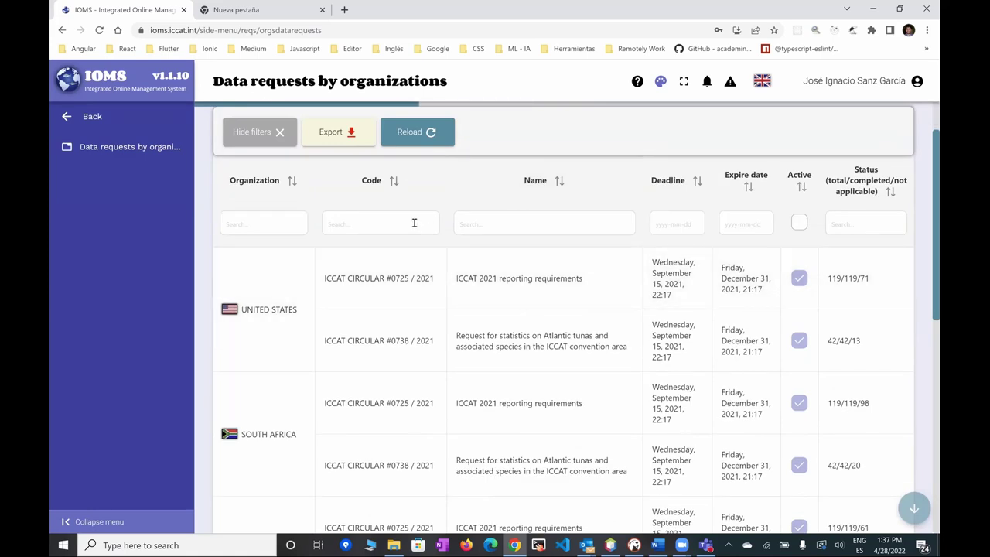
click(269, 219)
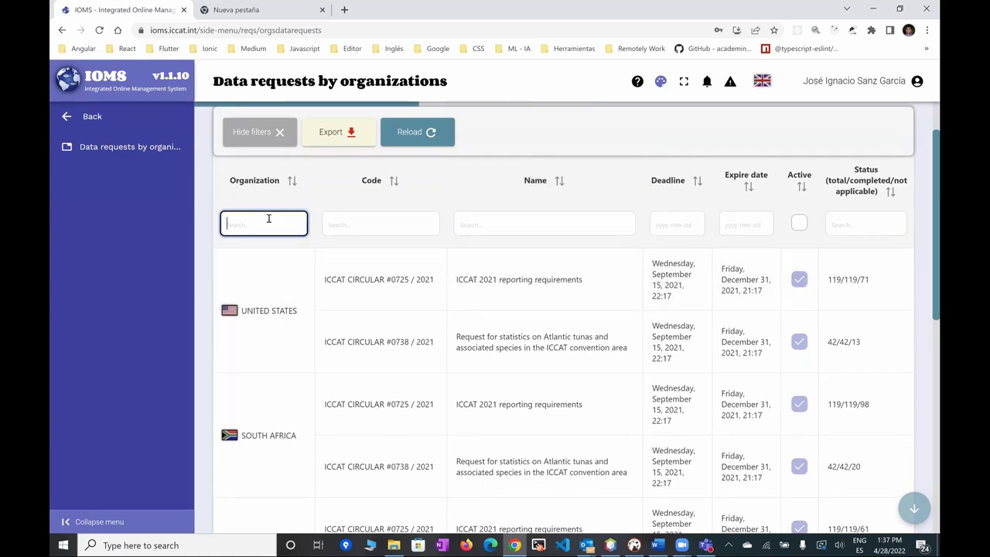
text(sou)
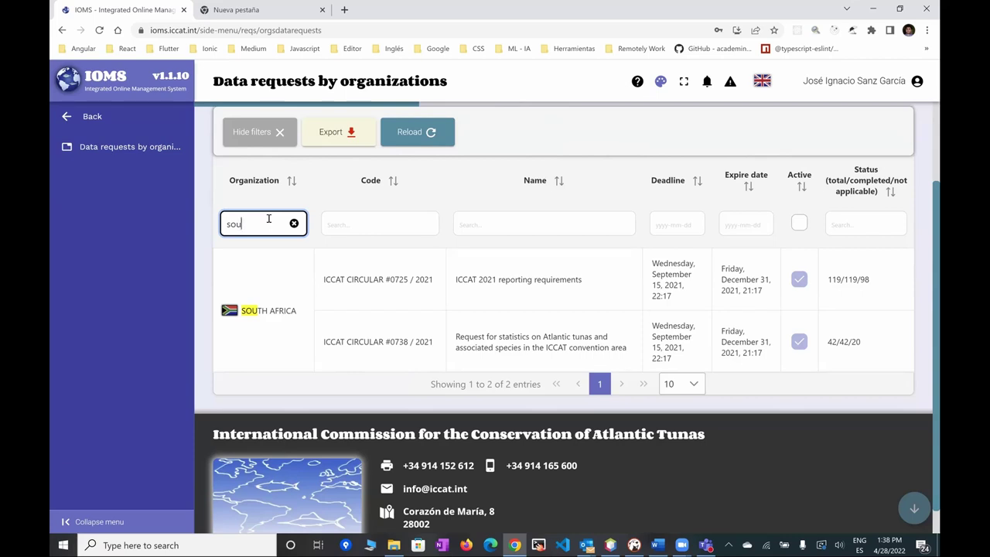
key(BackSpace)
key(BackSpace)
key(BackSpace)
Try filtering the 2021 data requests by Code '0725', then clear that filter.
click(377, 223)
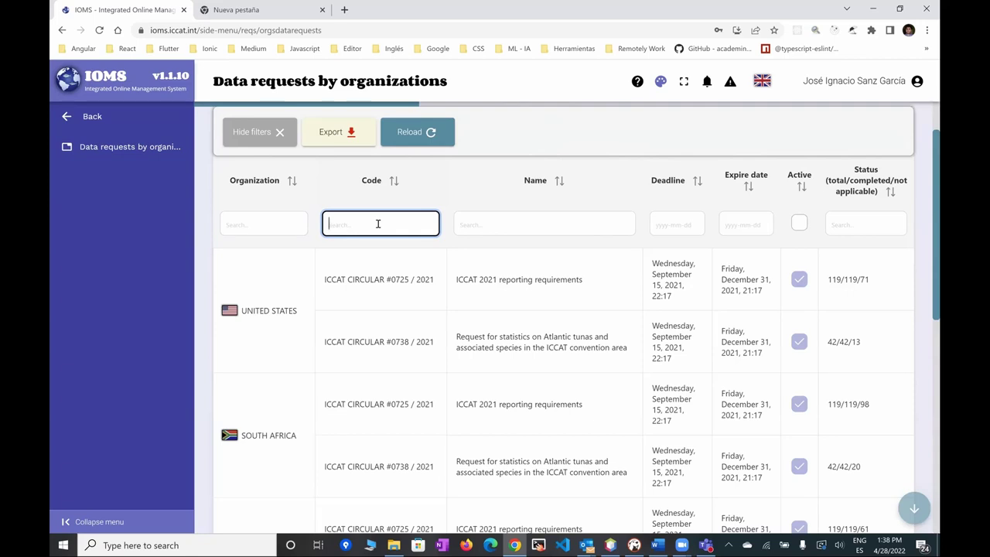
text(0725)
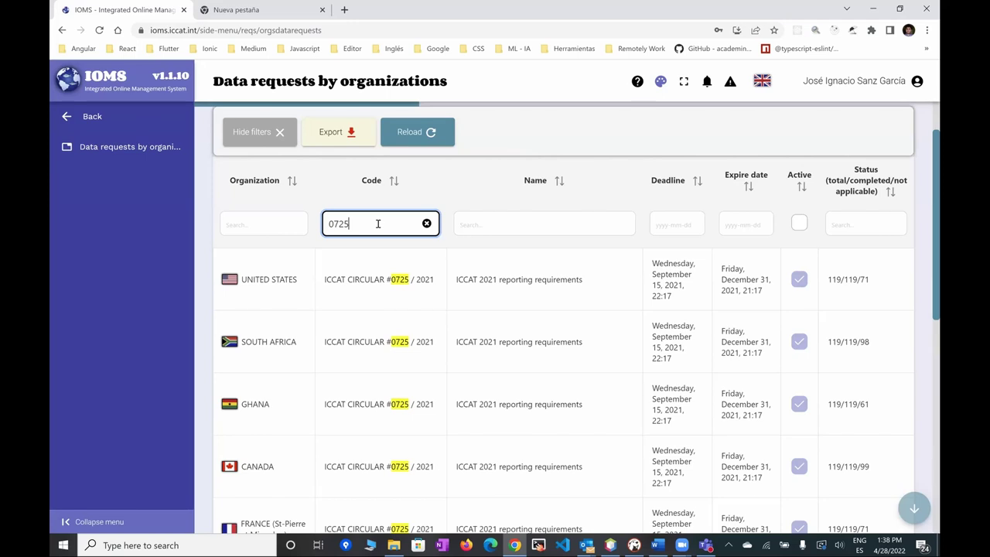
key(BackSpace)
key(BackSpace)
key(BackSpace)
key(BackSpace)
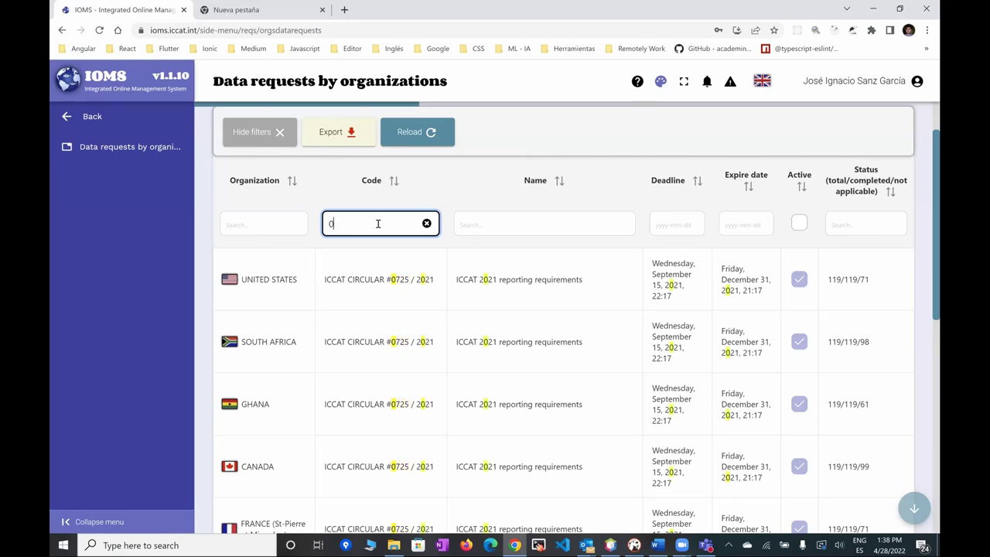
scroll(383, 243, up, 3)
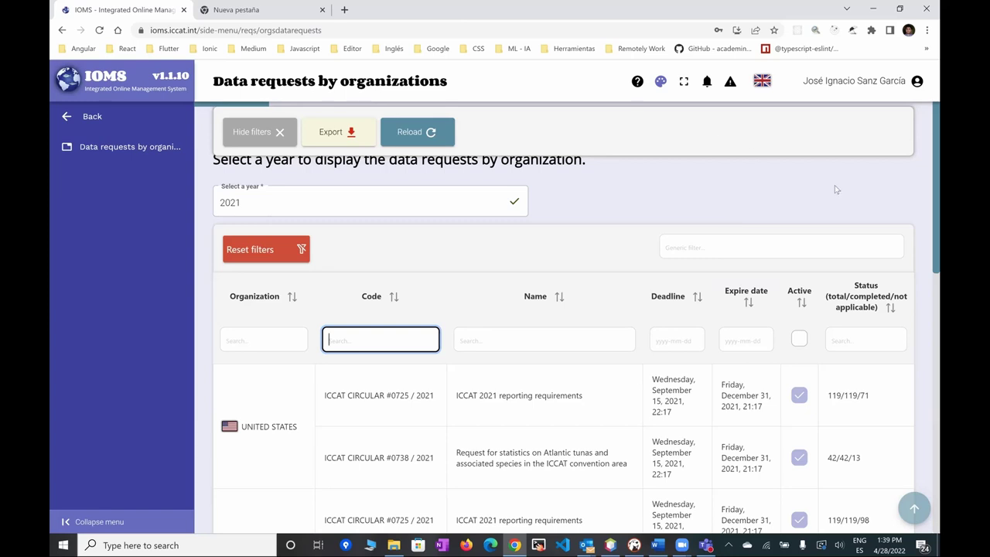
scroll(828, 210, down, 2)
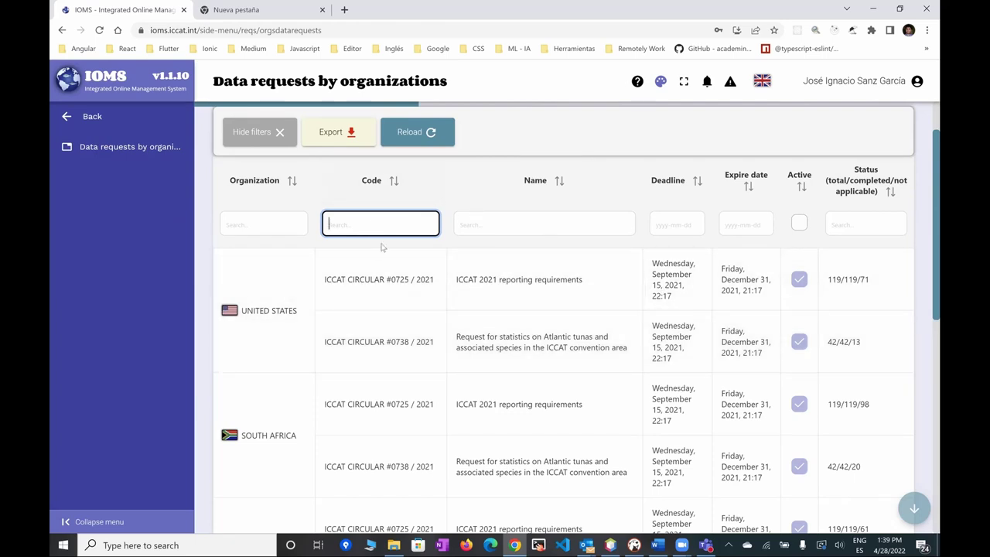
Filter by Code '725' to show circular #0725 rows, then return to Data request options.
text(725)
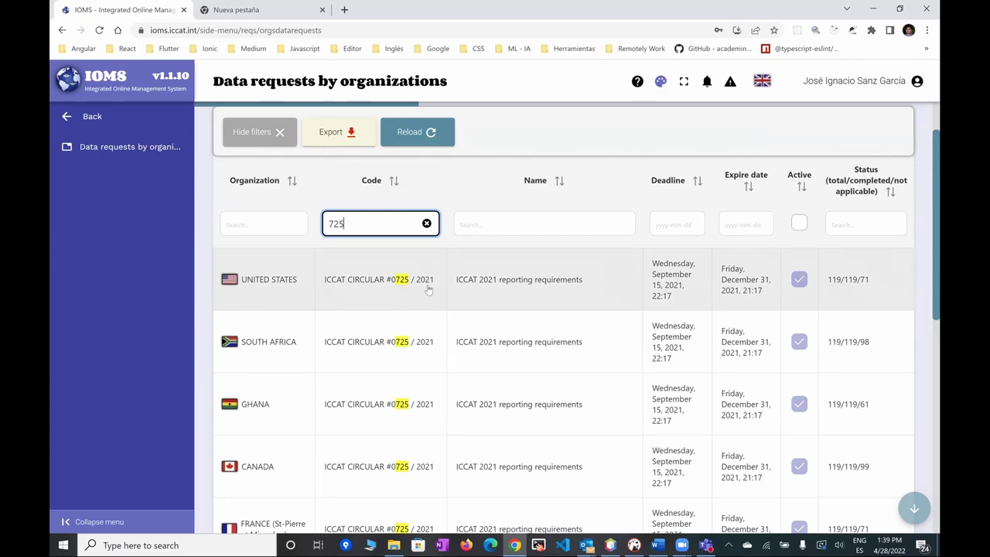
scroll(428, 290, down, 1)
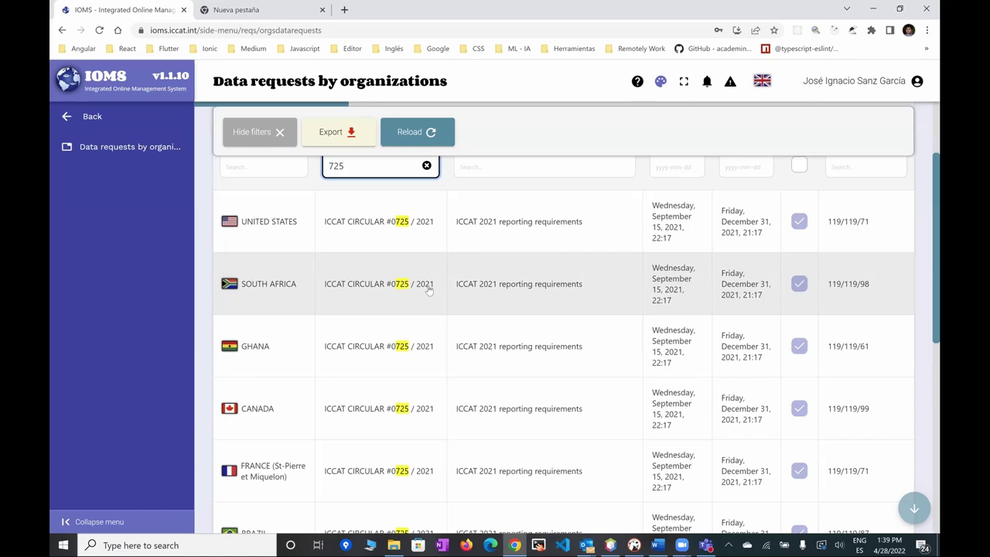
scroll(489, 265, down, 1)
scroll(494, 270, down, 1)
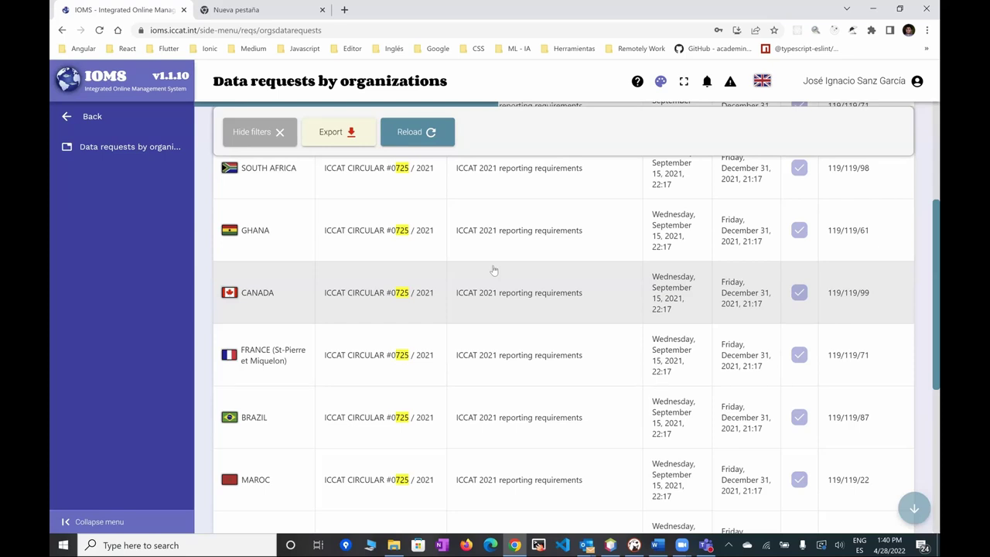
scroll(493, 270, up, 5)
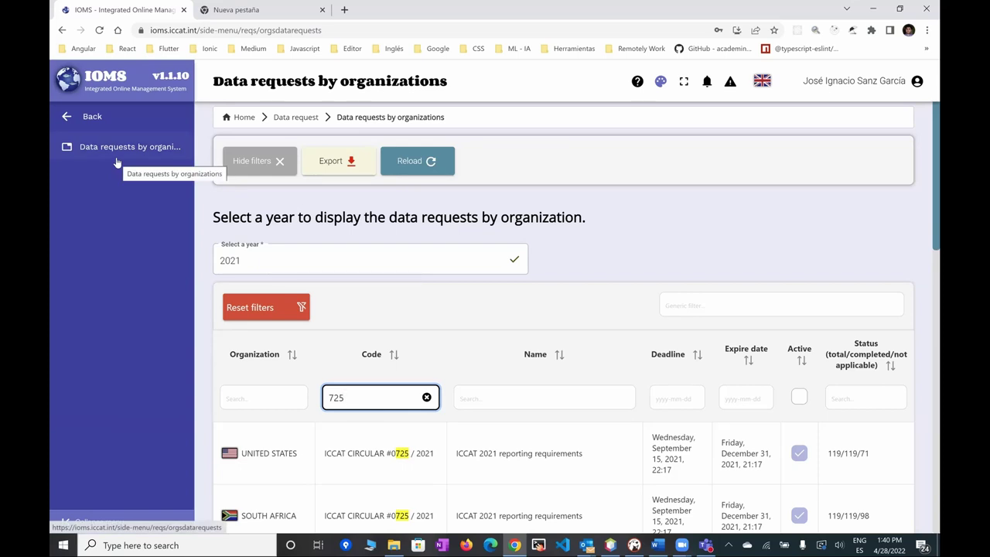
click(112, 122)
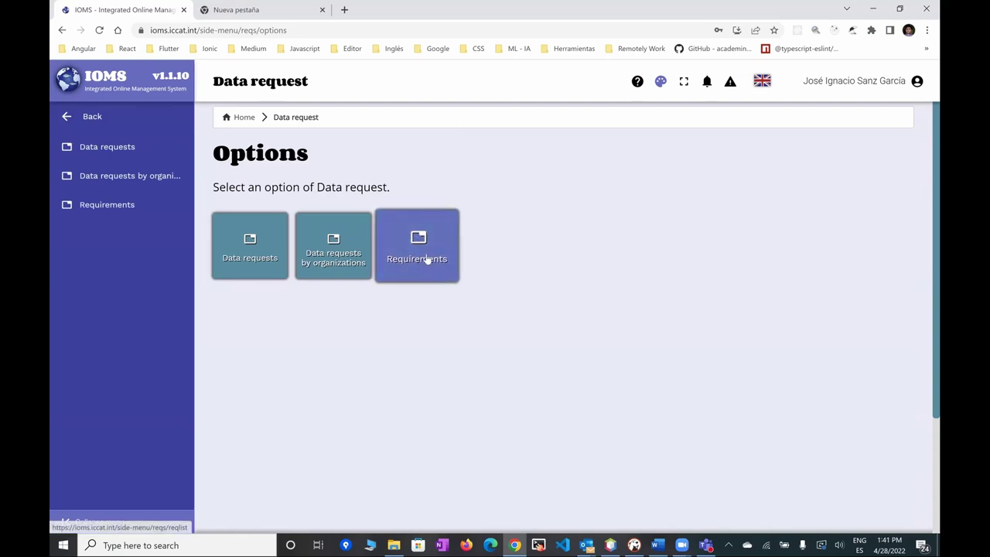
Open the Requirements tile from the Data request options page.
click(428, 258)
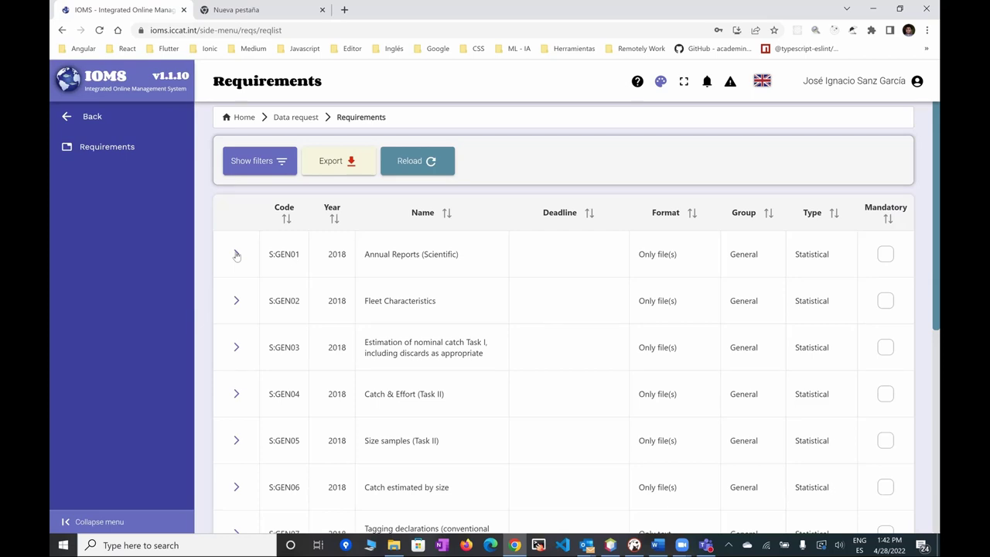
Expand S:GEN01 Annual Reports (Scientific) to see its regulations, then reveal the column search filters.
click(237, 256)
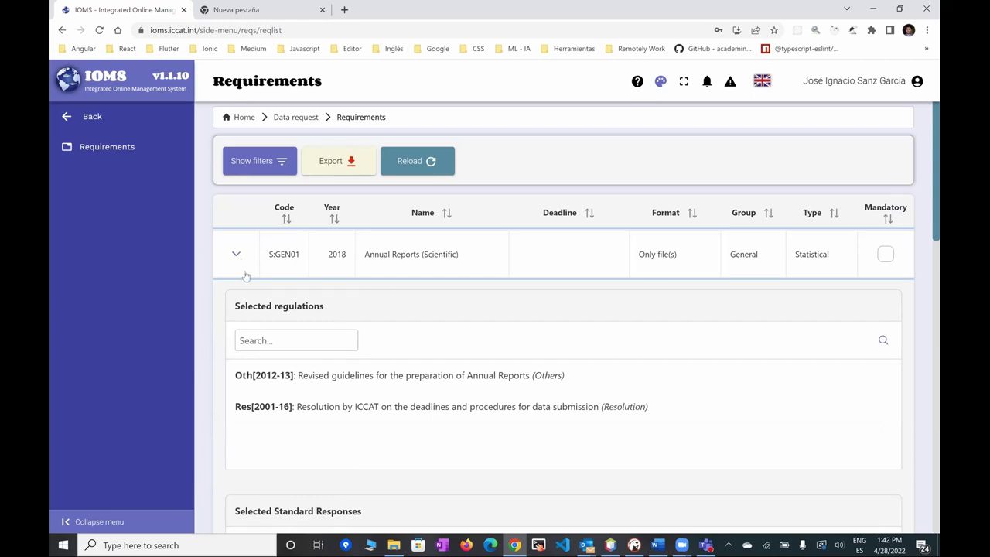
scroll(356, 303, down, 2)
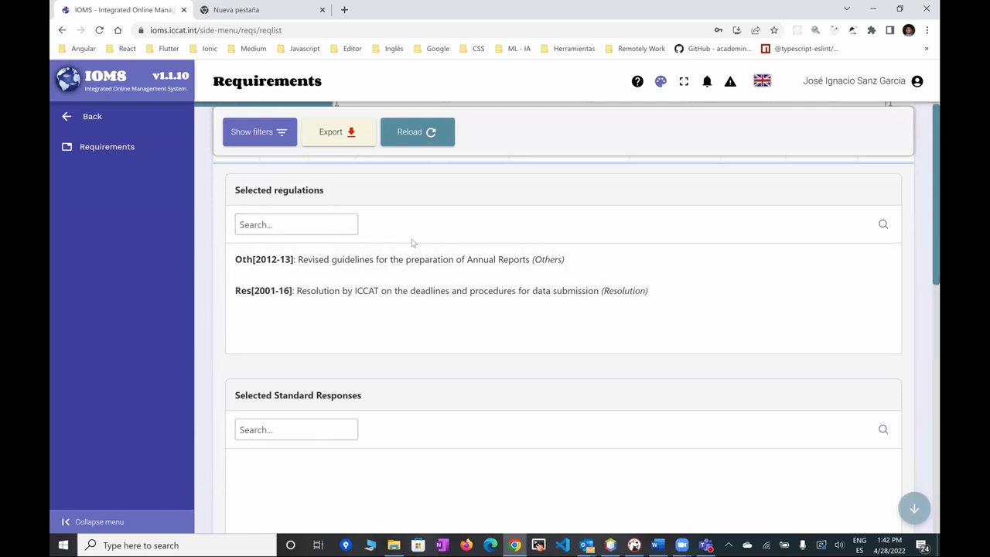
scroll(395, 319, down, 1)
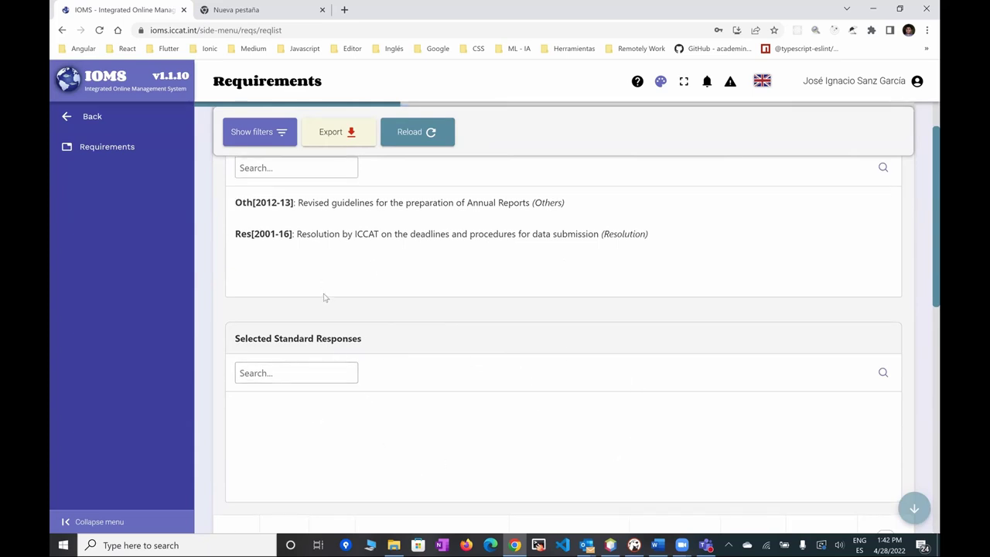
scroll(368, 384, up, 1)
click(332, 425)
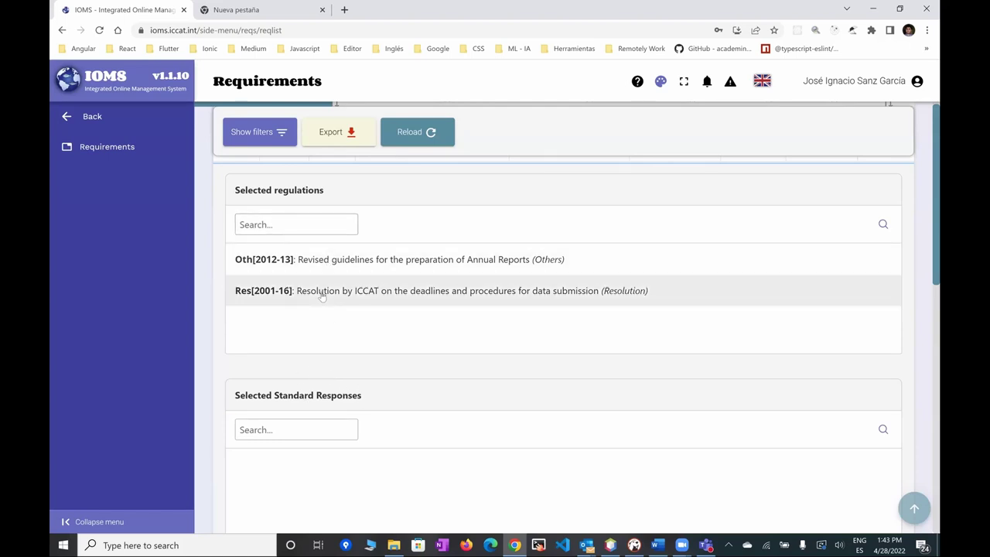
scroll(286, 236, up, 3)
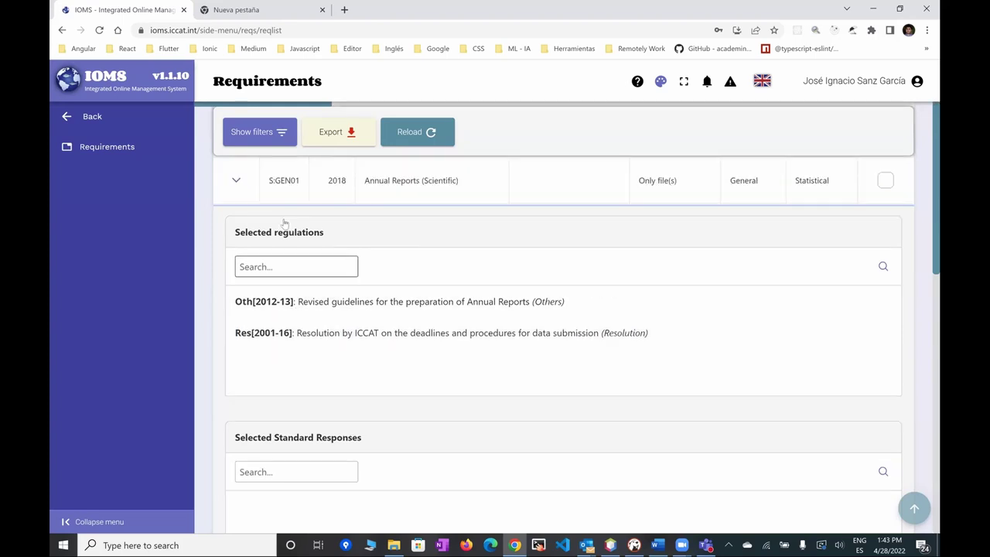
click(263, 171)
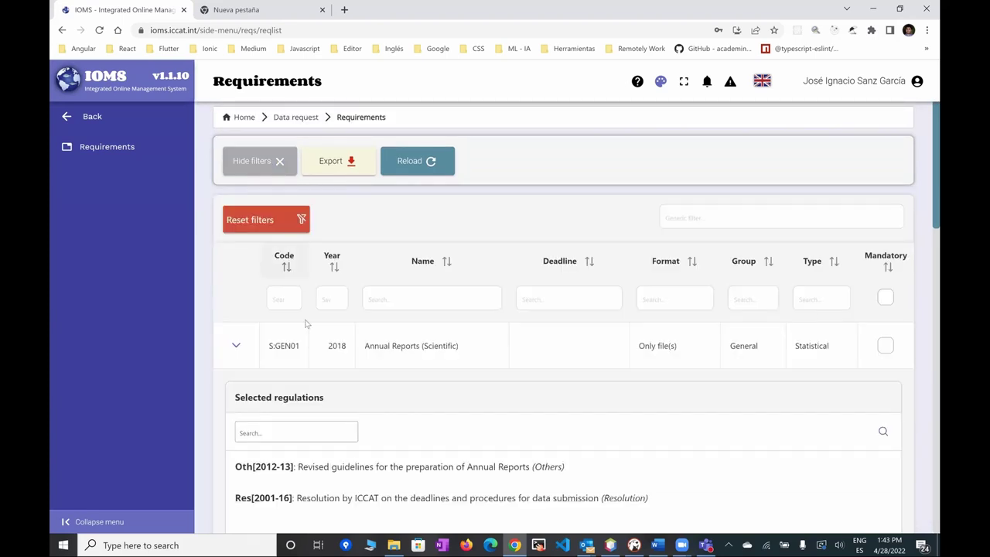
Collapse S:GEN01, filter Code to M:GEN03 and Year to 2022, and collapse the side menu.
scroll(405, 302, down, 2)
click(236, 289)
click(428, 236)
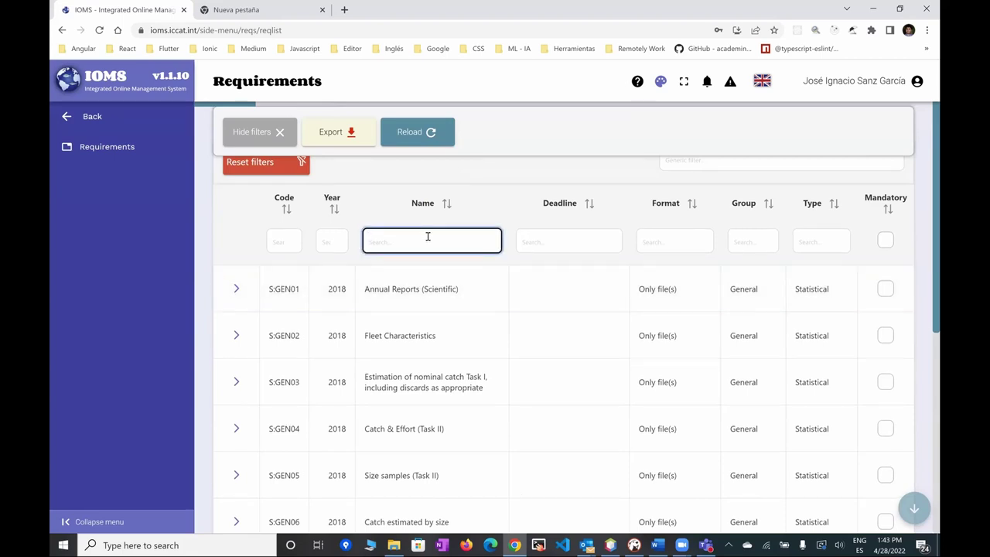
click(281, 246)
text(M:)
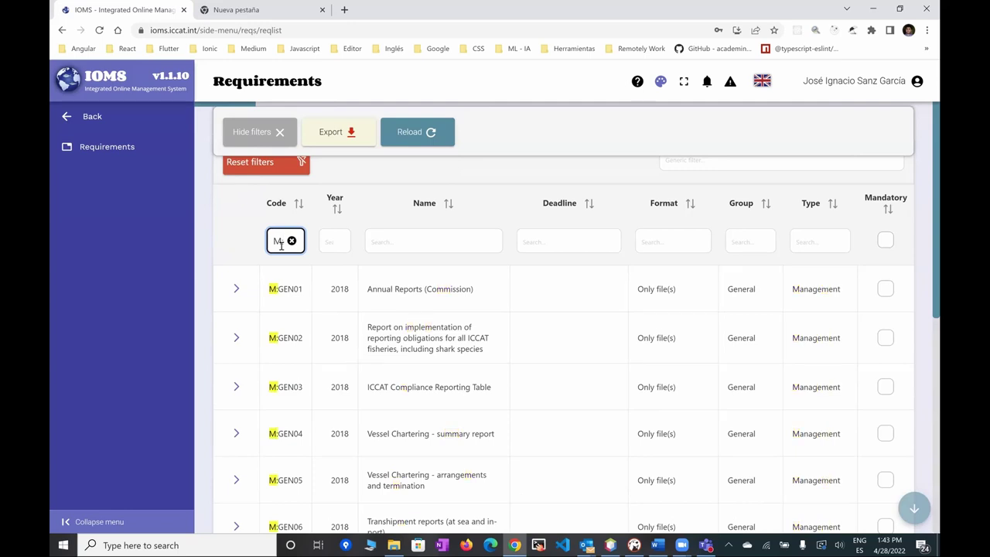
text(GEN03)
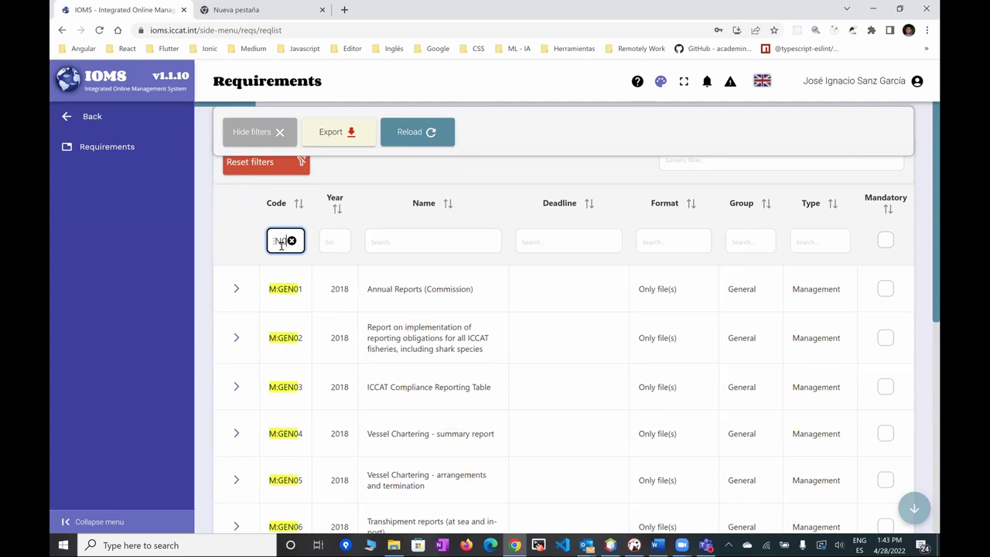
click(331, 240)
text(2022)
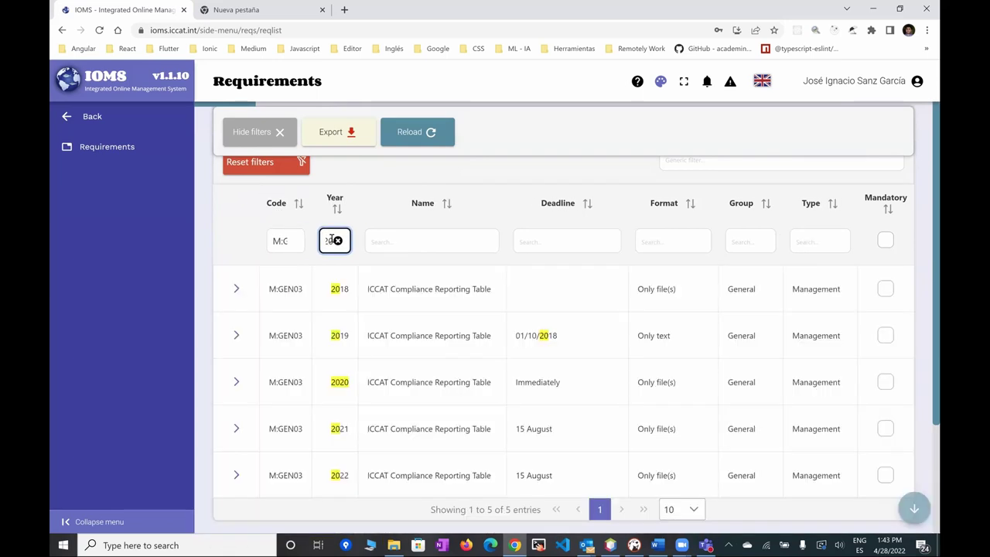
click(99, 522)
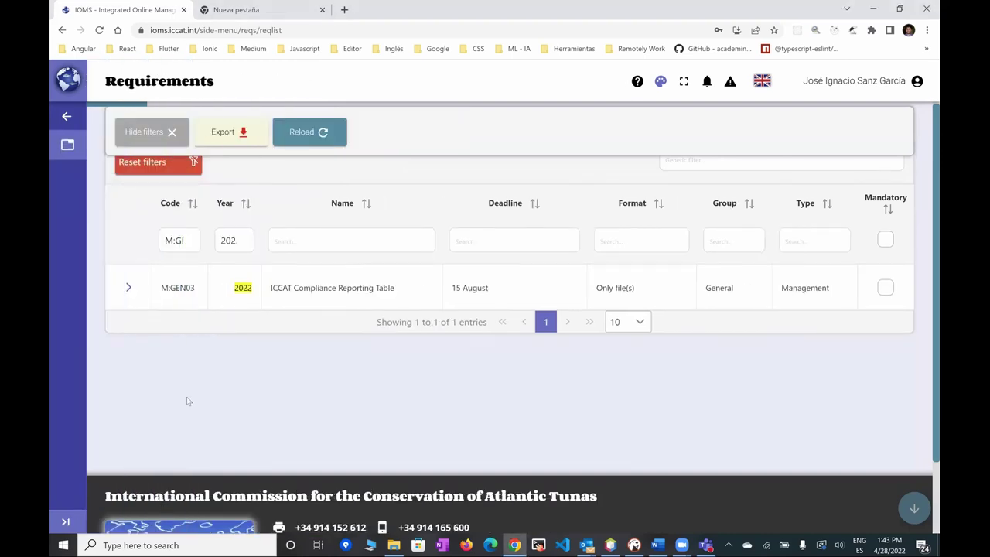
scroll(188, 396, up, 1)
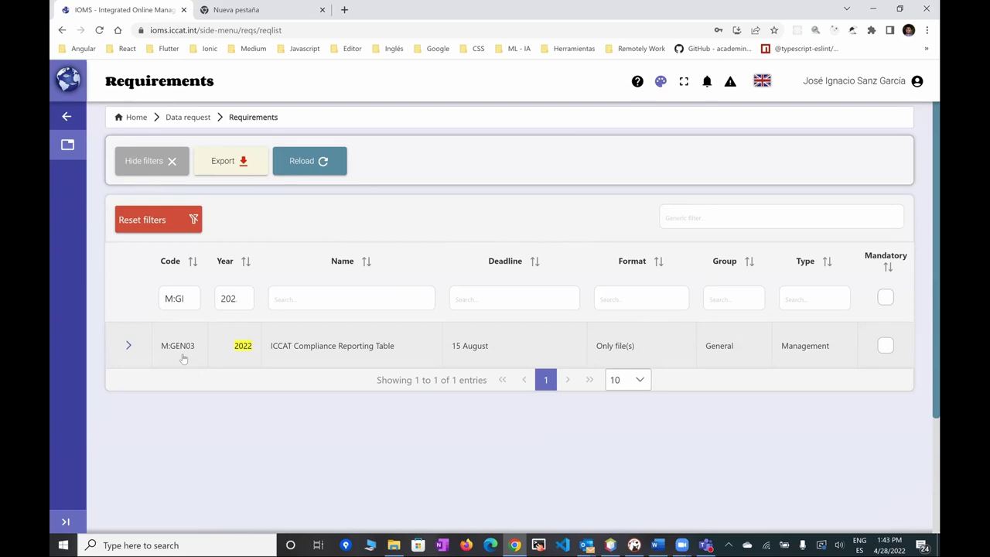
Expand the 2022 M:GEN03 row to review its regulations and single standard response.
click(129, 346)
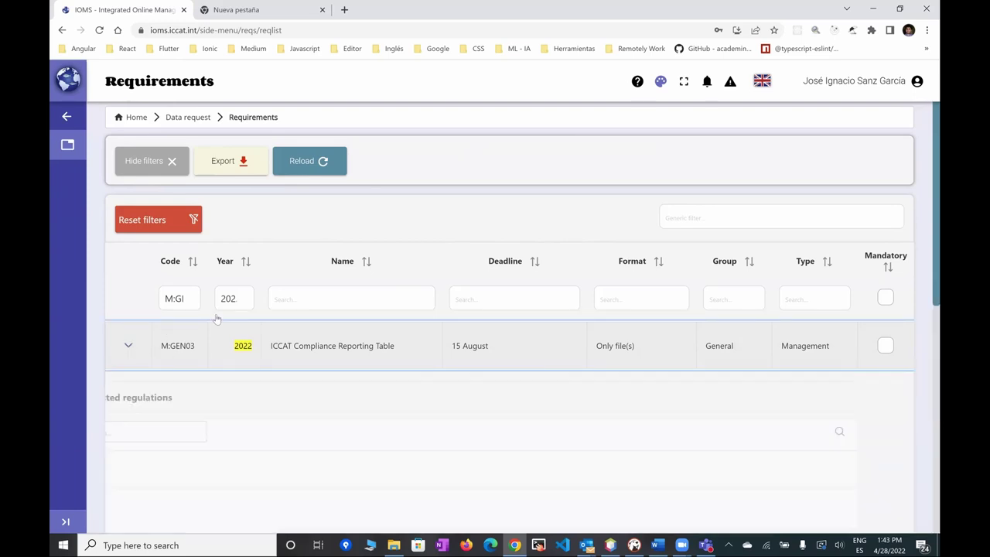
scroll(307, 309, down, 3)
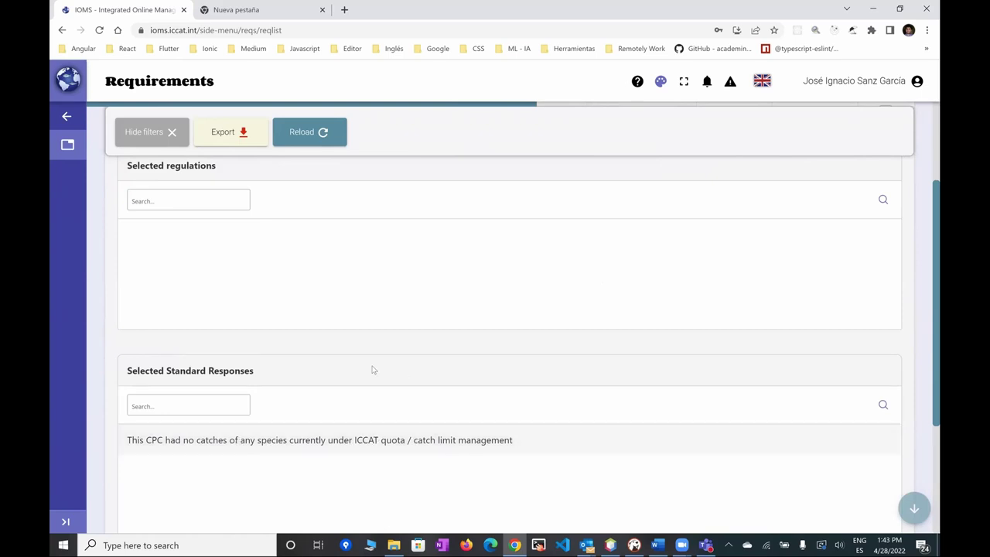
scroll(374, 369, down, 1)
scroll(344, 428, up, 3)
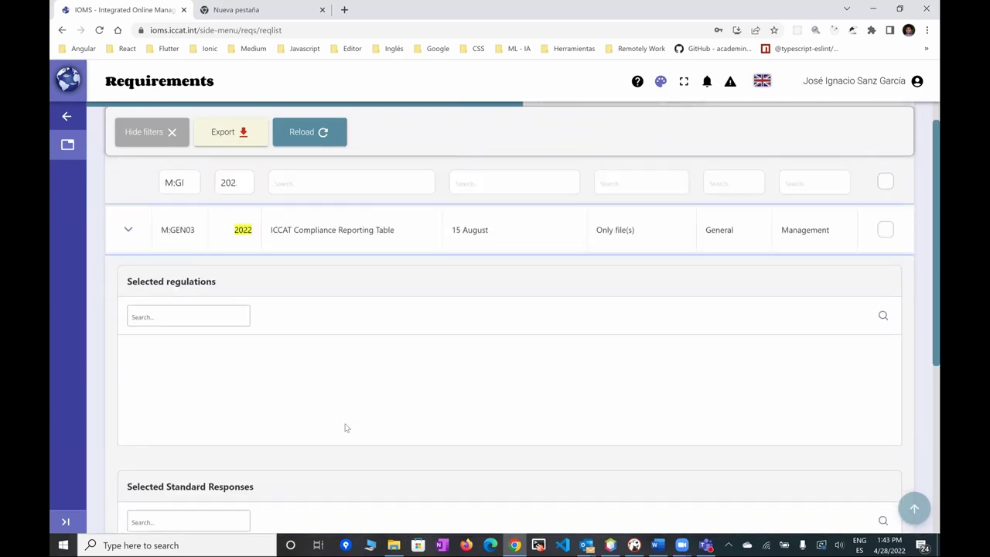
scroll(344, 427, up, 2)
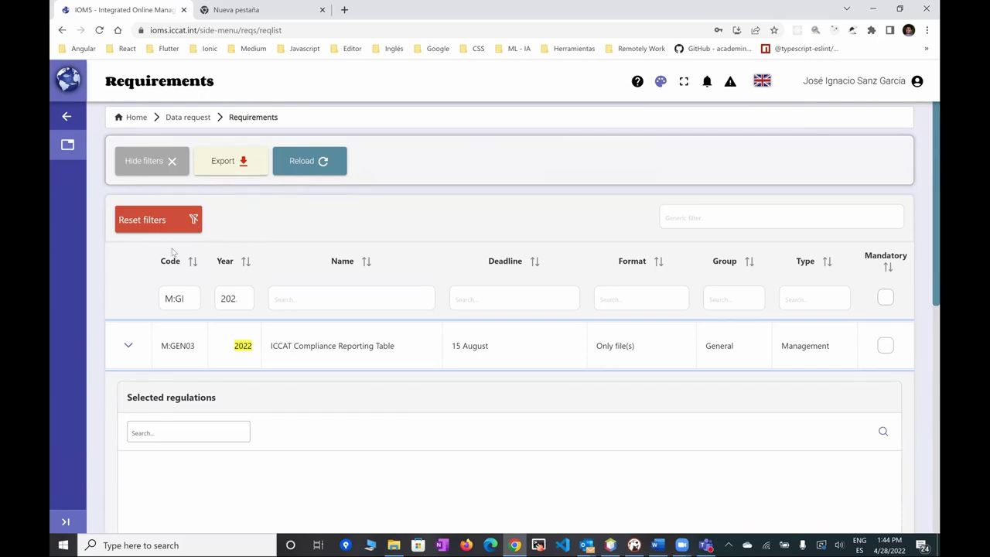
scroll(312, 317, down, 1)
scroll(232, 232, up, 1)
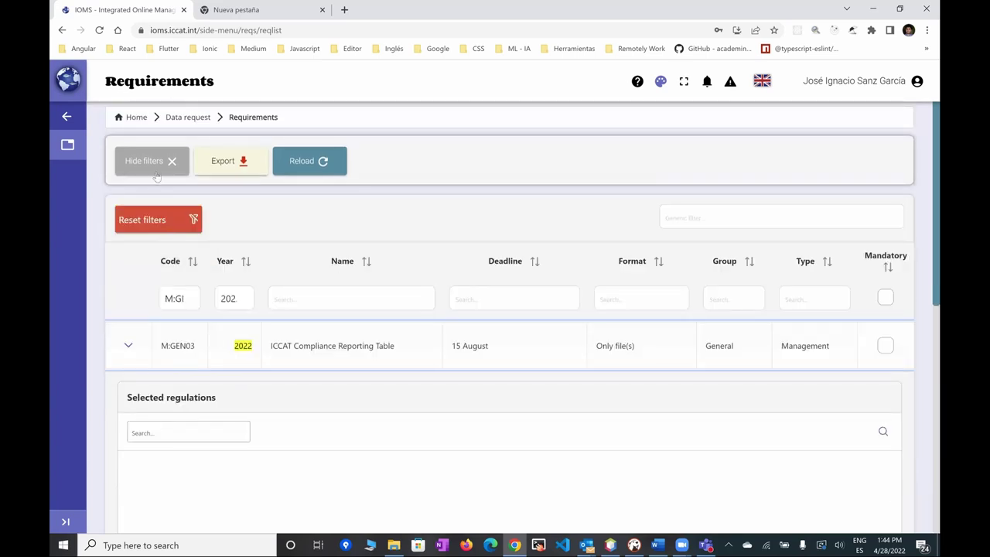
Hide the column filters, re-expand M:GEN03, and bring the filters back.
click(155, 172)
click(128, 256)
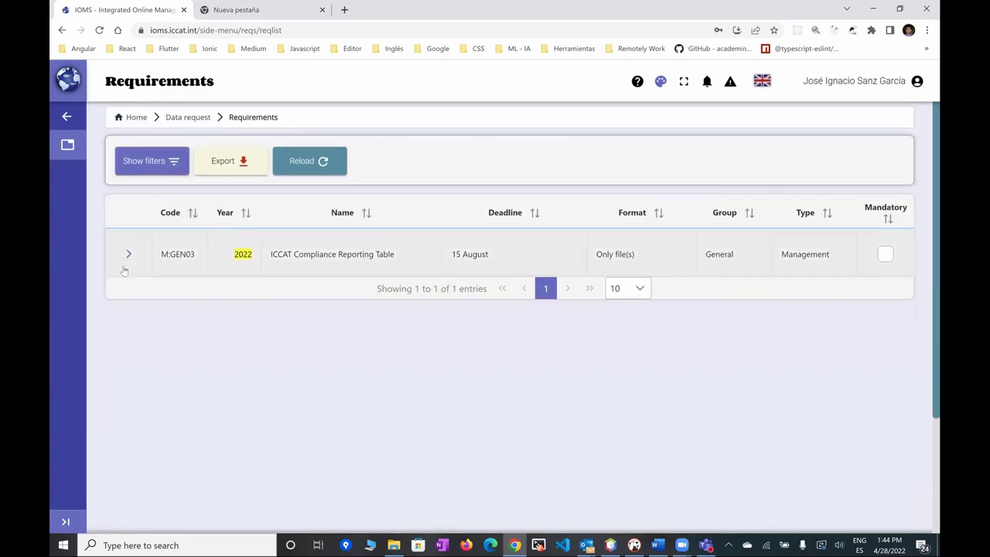
click(129, 253)
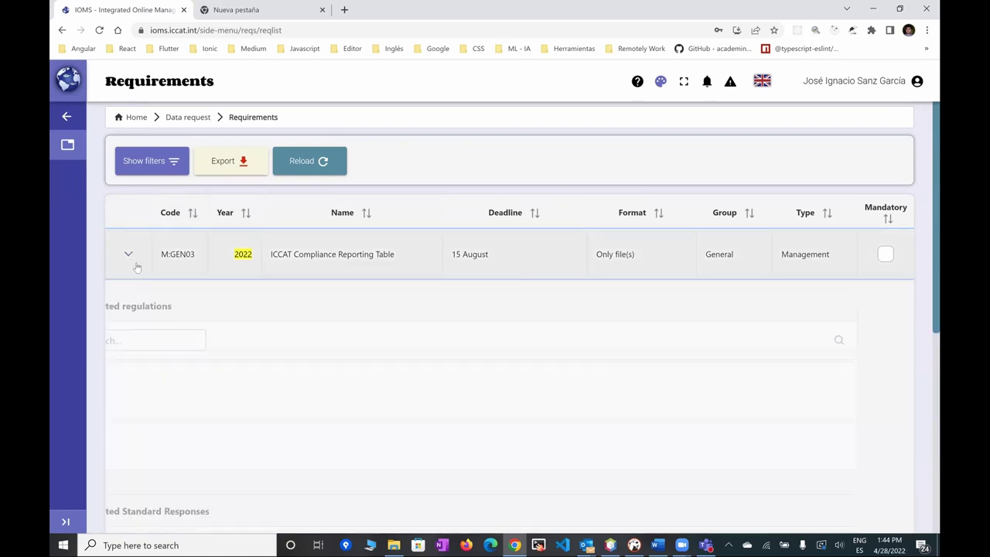
click(129, 171)
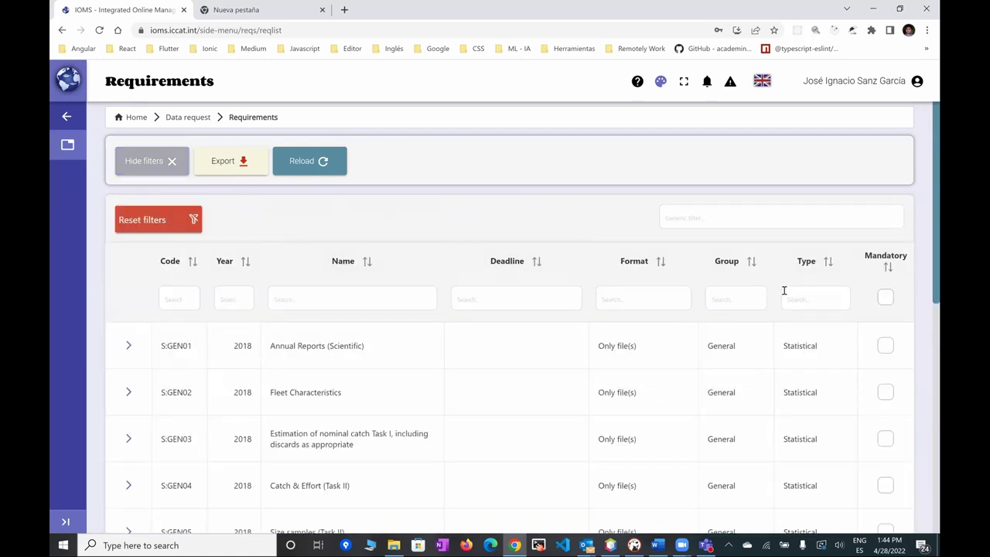
Enter 'Management' in the Type column filter and browse the results from M:GEN01 onward.
scroll(783, 291, down, 2)
scroll(806, 263, up, 1)
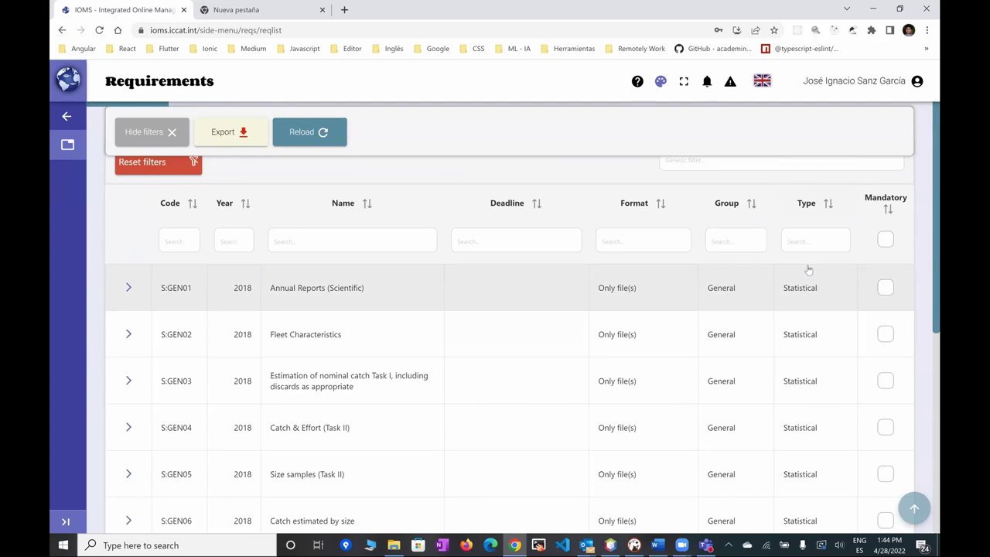
scroll(809, 269, down, 1)
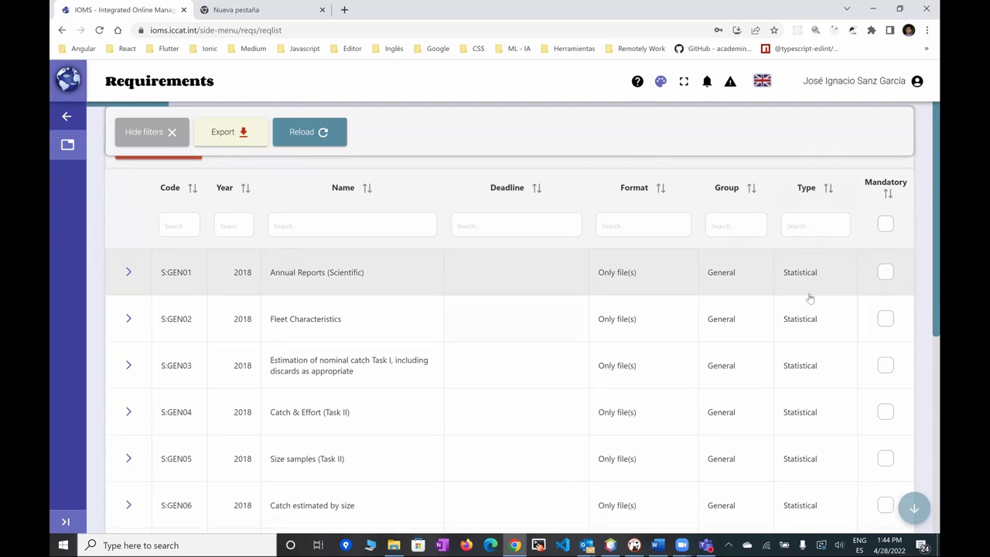
scroll(812, 319, up, 1)
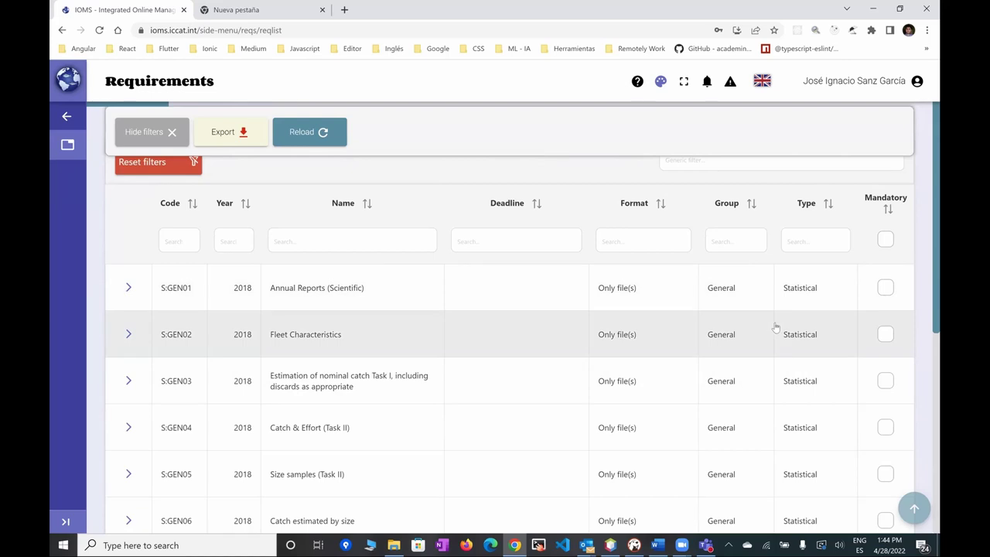
click(803, 240)
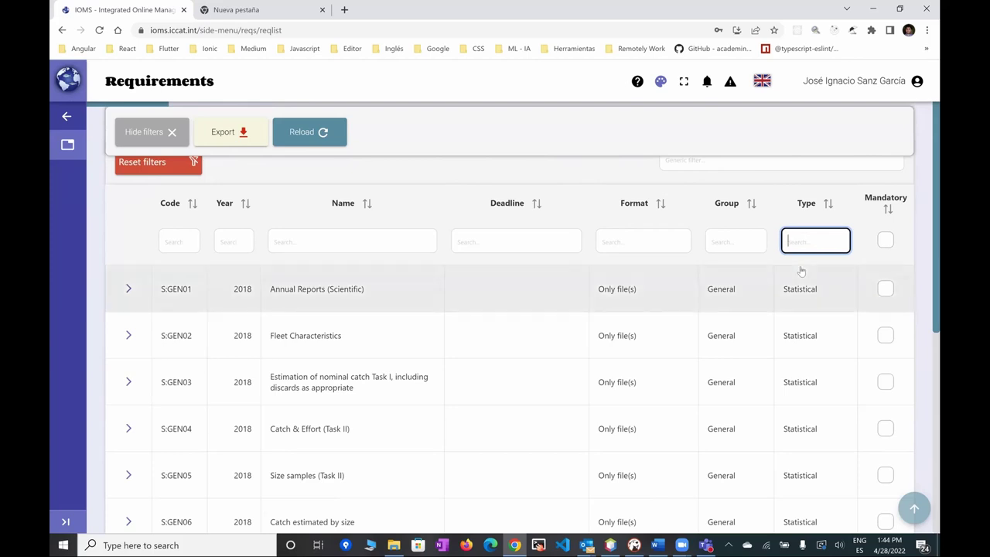
text(Man)
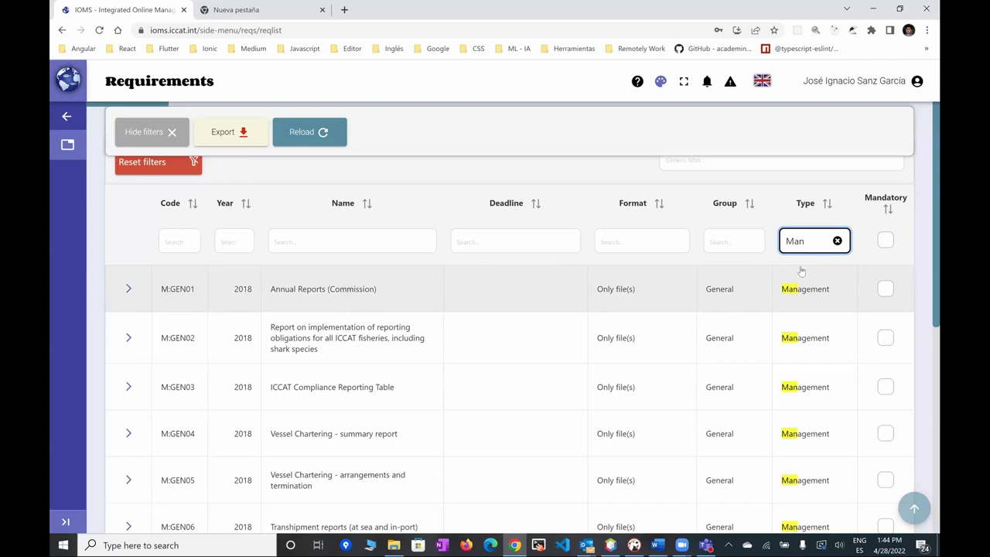
text(agement)
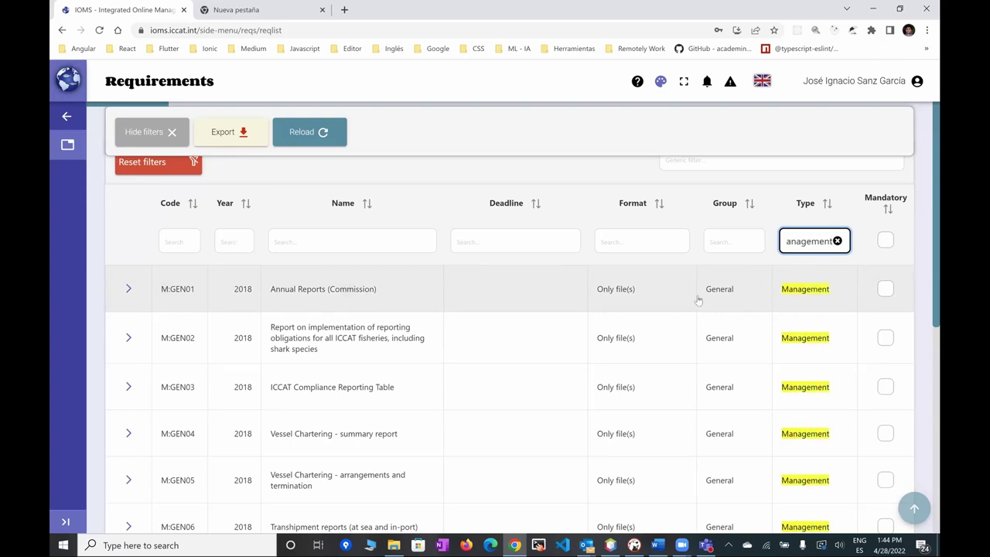
scroll(690, 286, down, 1)
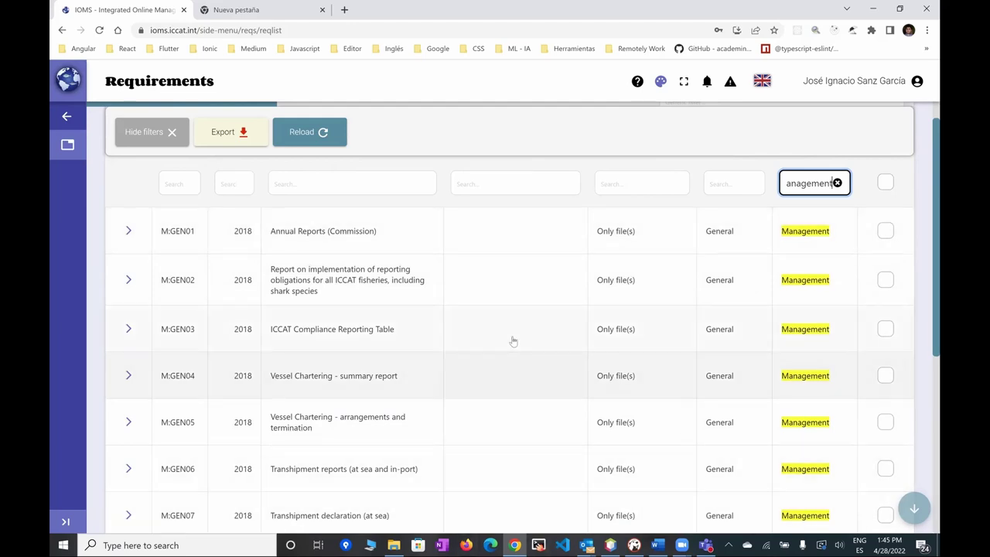
scroll(513, 339, down, 2)
scroll(513, 340, down, 2)
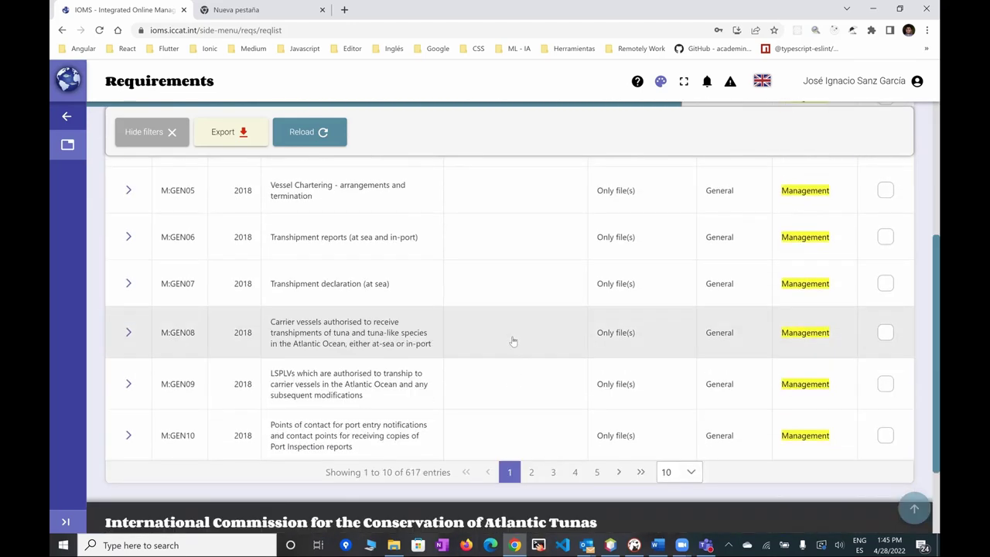
scroll(513, 344, up, 3)
scroll(515, 350, up, 2)
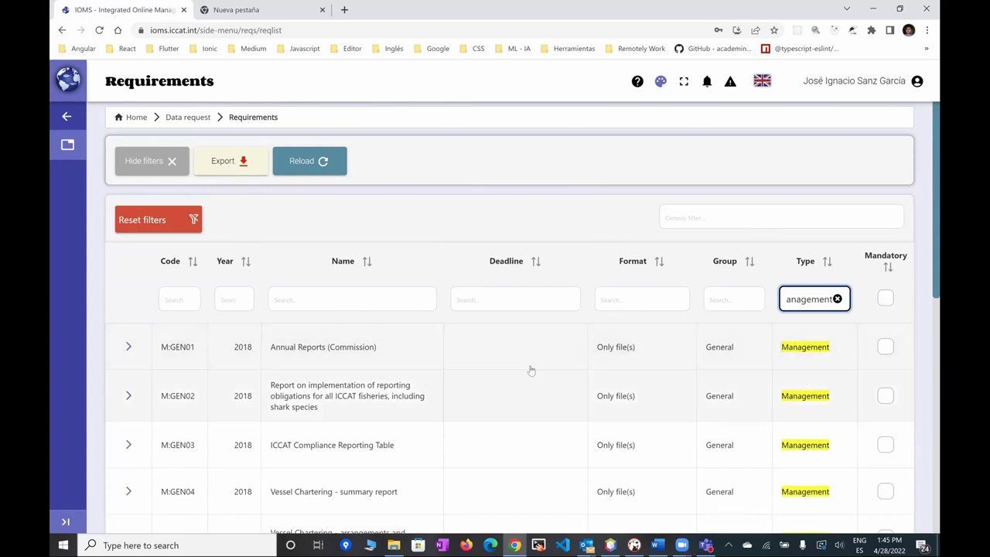
scroll(439, 182, down, 1)
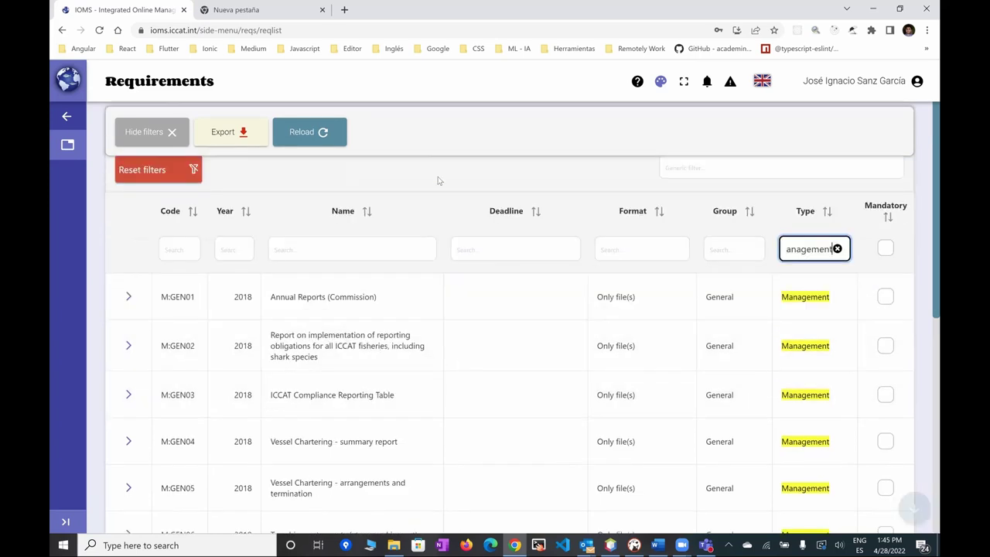
scroll(440, 183, up, 1)
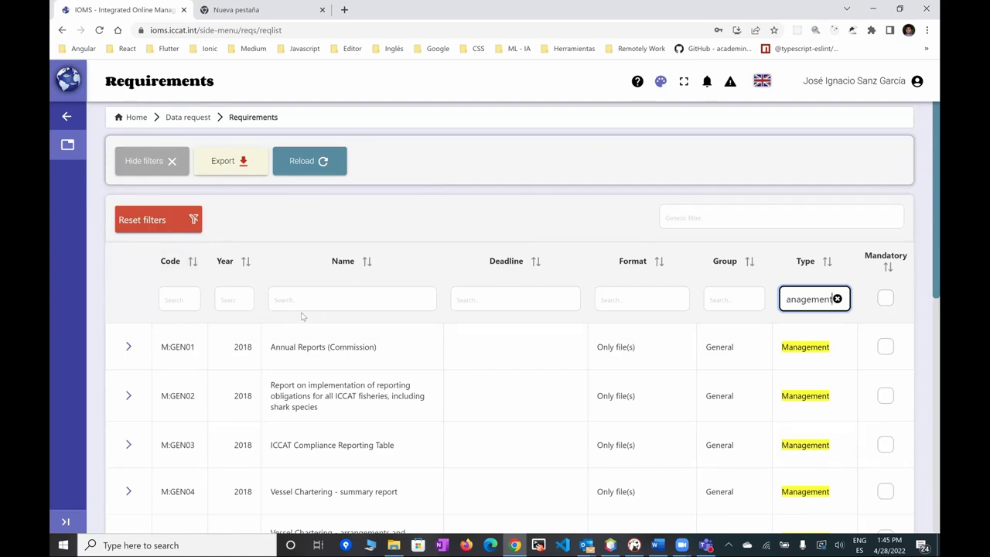
Enter 2022 in the Year filter, leaving Management requirements M:GEN01 through M:GEN04.
click(231, 304)
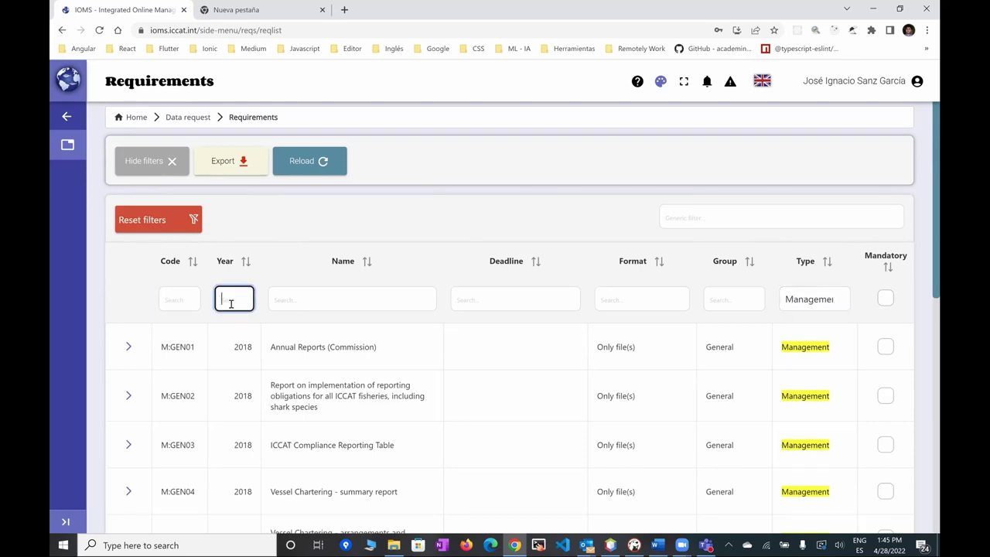
text(2)
key(BackSpace)
text(2022)
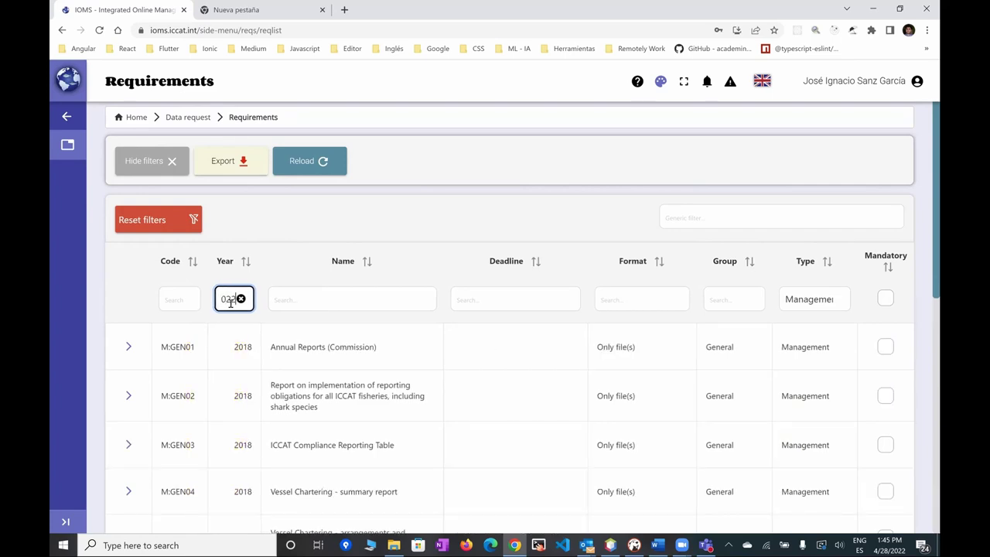
scroll(240, 348, down, 2)
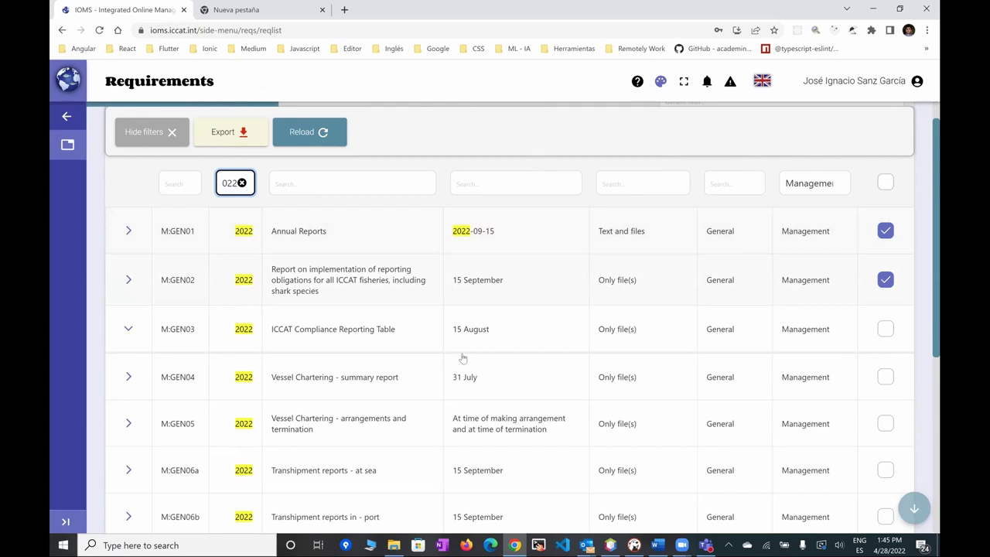
scroll(345, 369, up, 2)
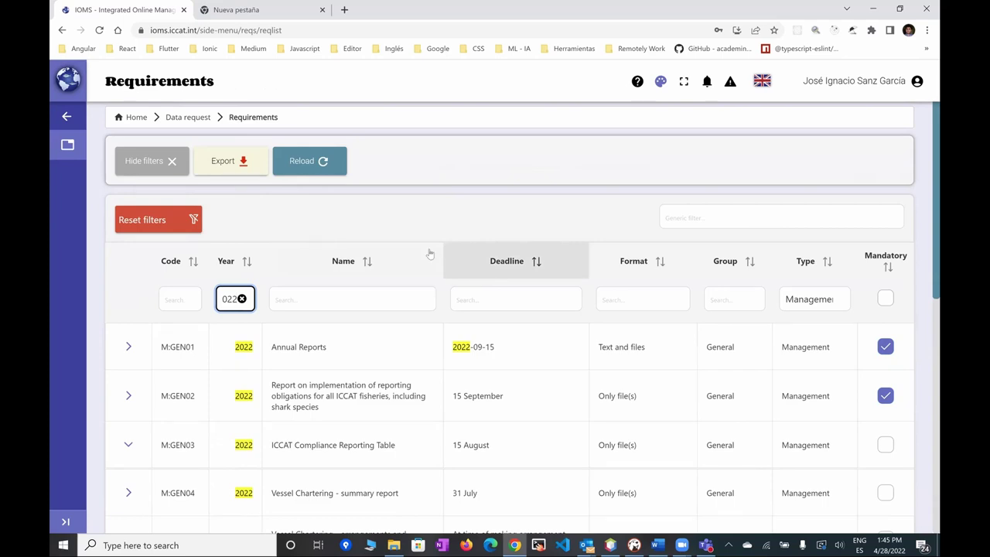
click(187, 229)
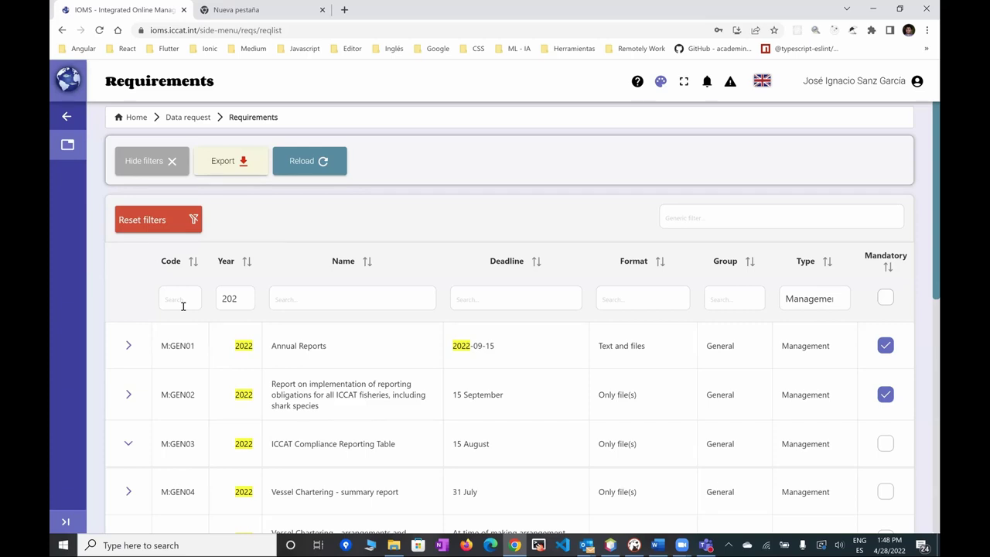
Return to the dashboard, expand the menu, and open Messaging Inbox/Outbox, which shows no results.
click(68, 82)
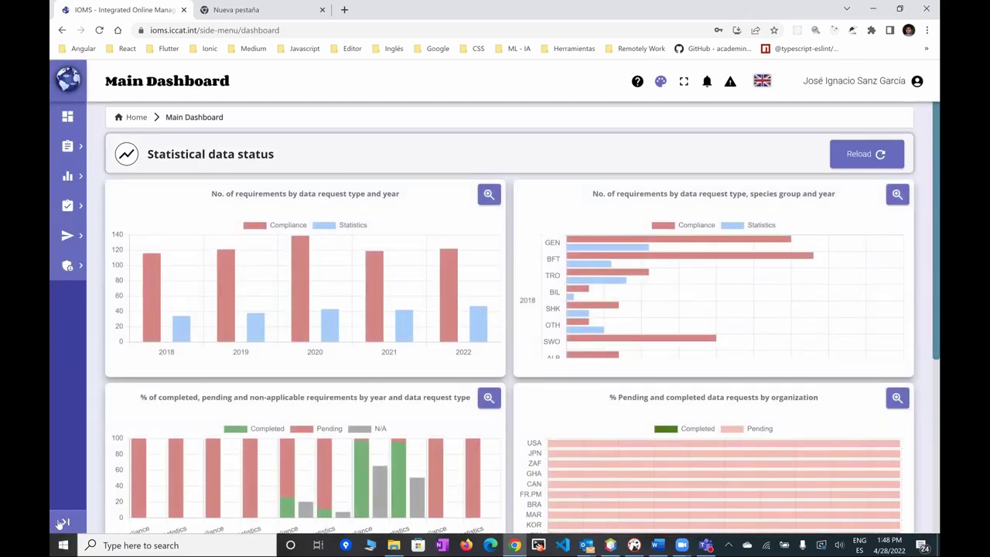
click(63, 523)
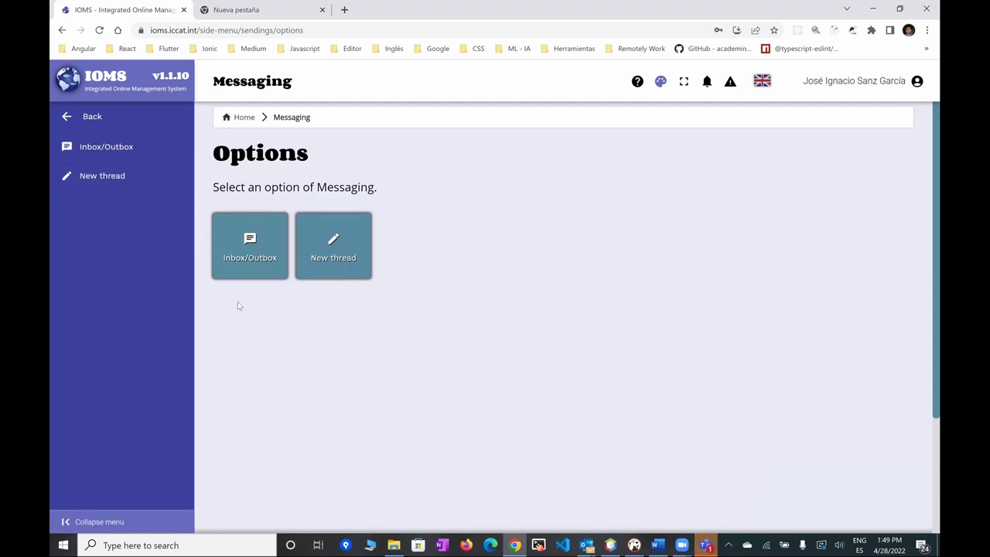
click(249, 254)
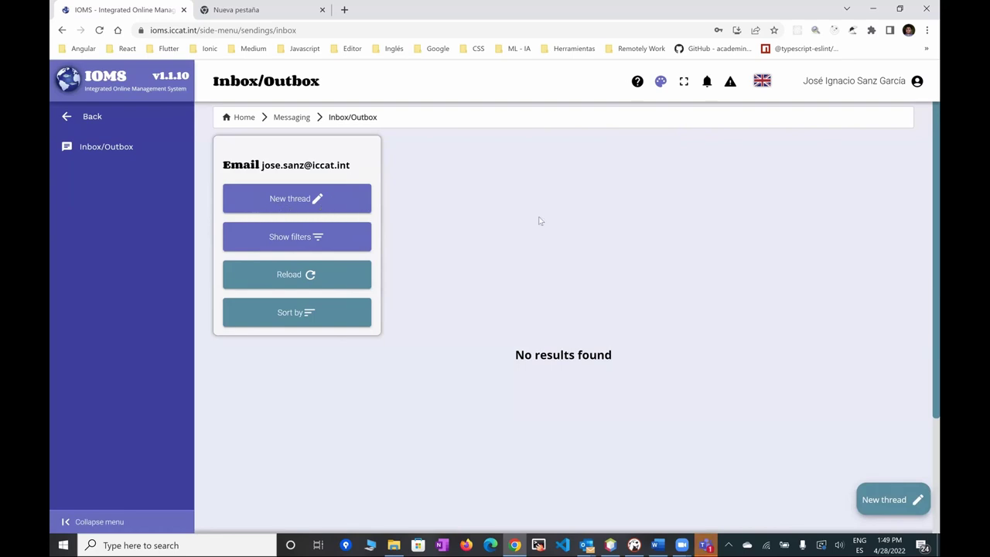
scroll(774, 325, down, 3)
scroll(851, 387, up, 3)
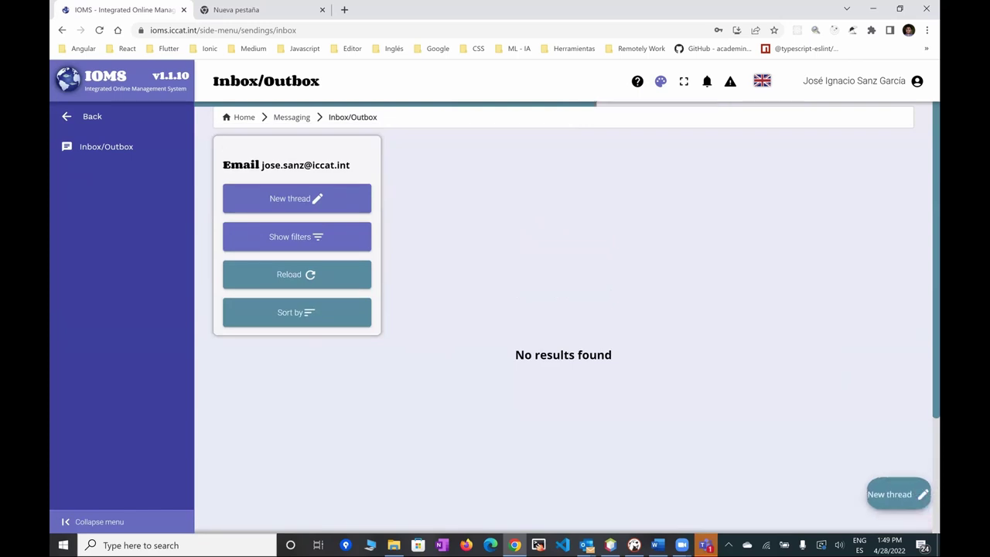
scroll(861, 353, down, 1)
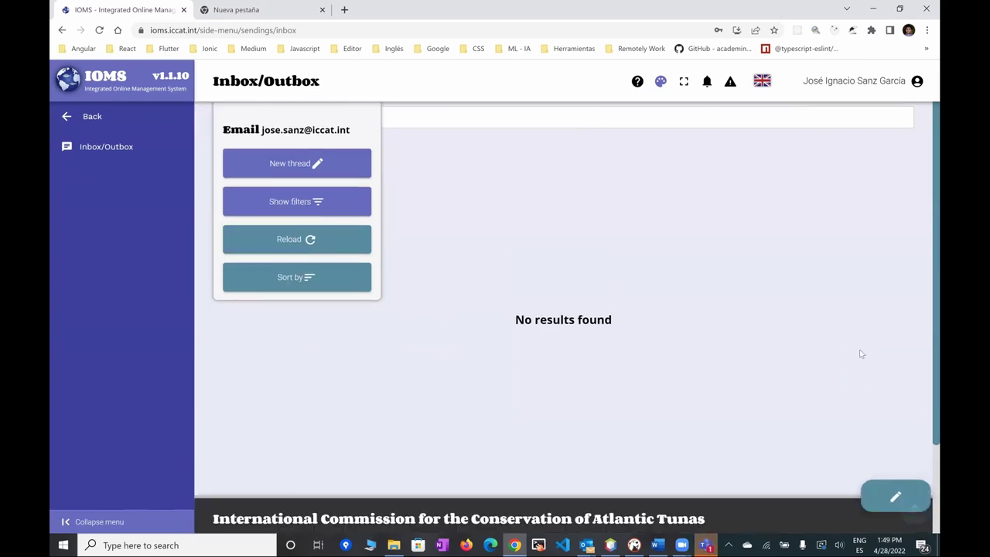
scroll(861, 354, down, 3)
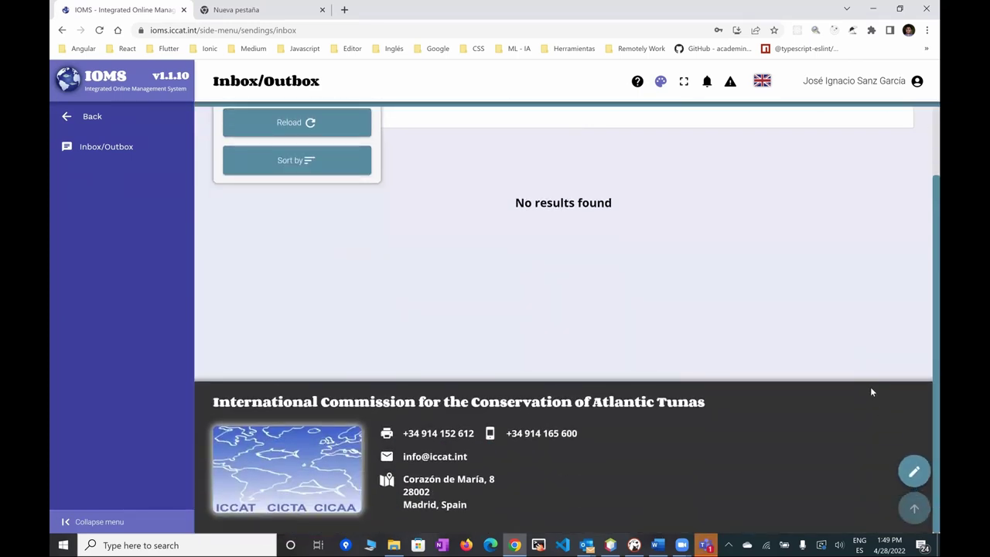